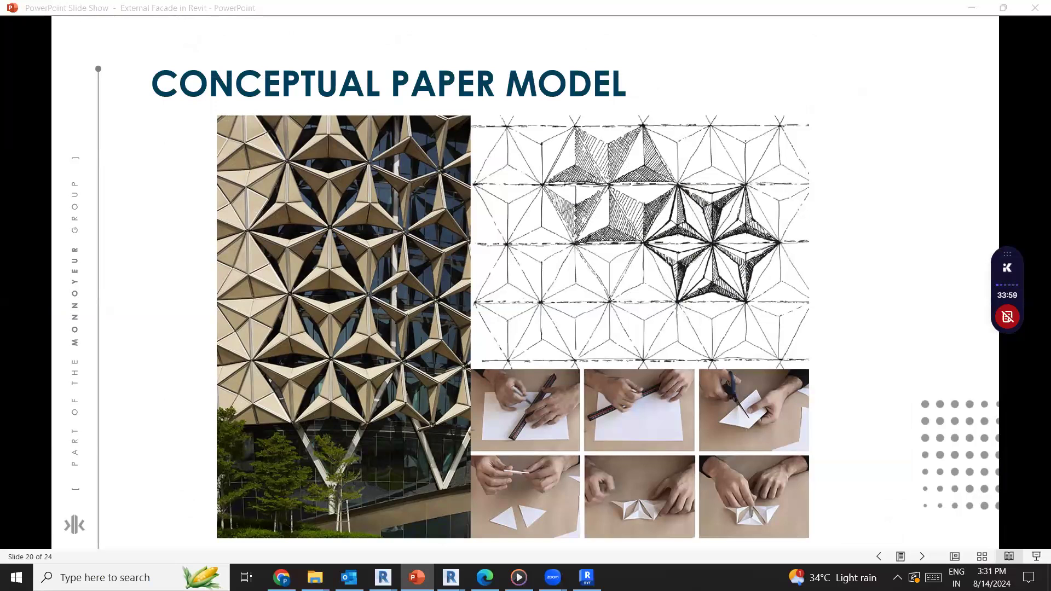
Review the facade presentation slides, going back to the Concept slide about regulating sunlight
key(Right)
key(Right)
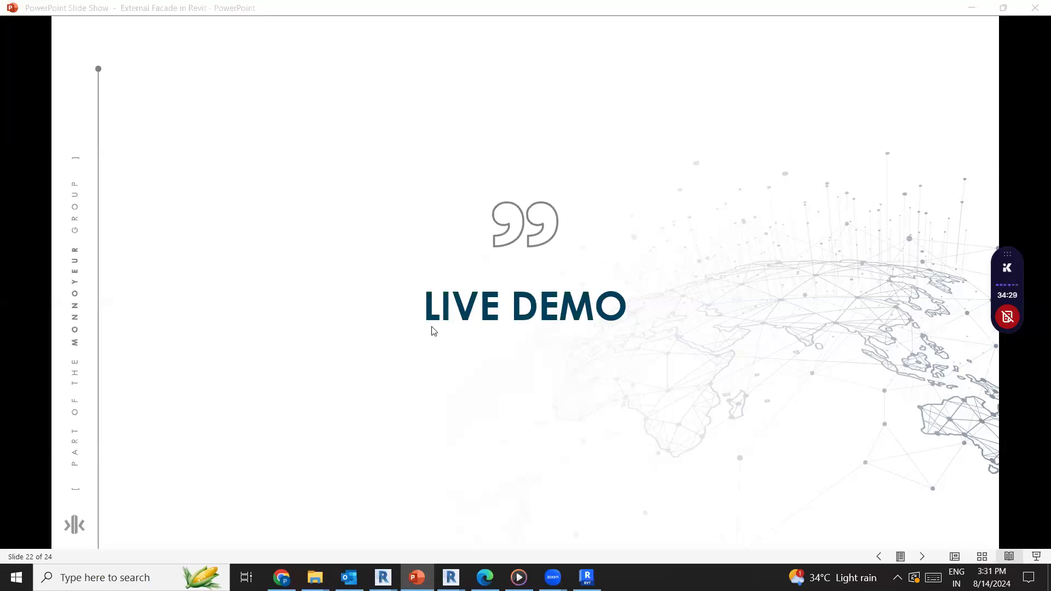
key(Left)
key(Left)
key(Left)
key(Left)
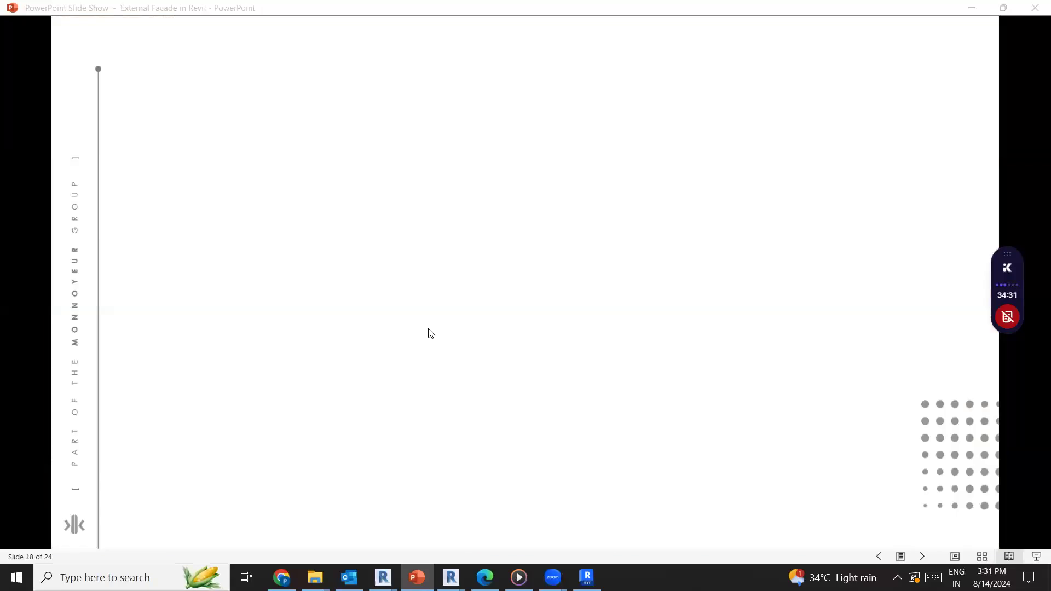
key(Left)
key(Left)
key(Left)
key(Left)
key(Left)
key(Left)
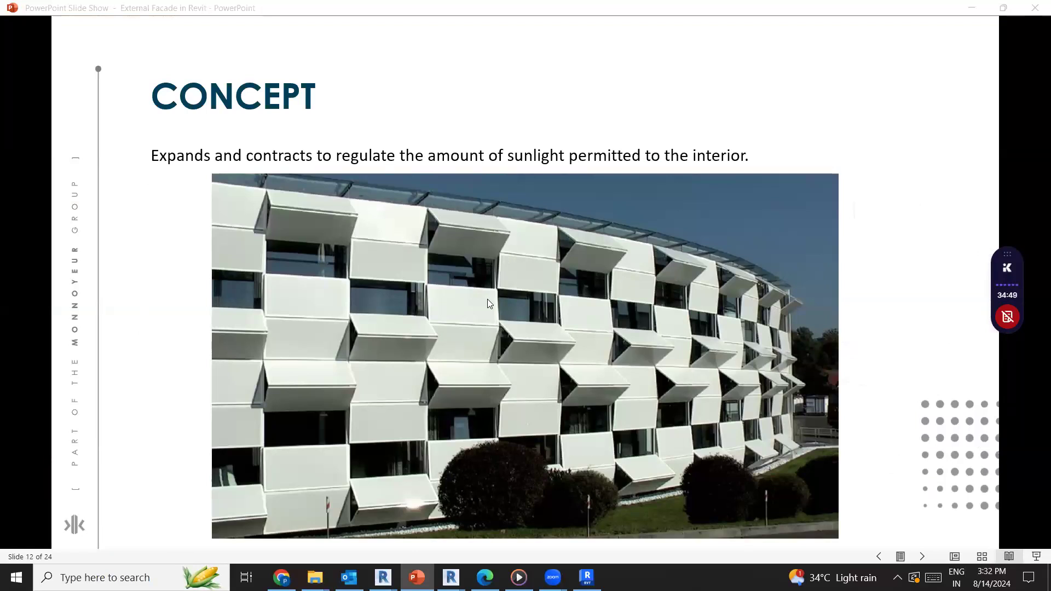
key(Left)
key(Right)
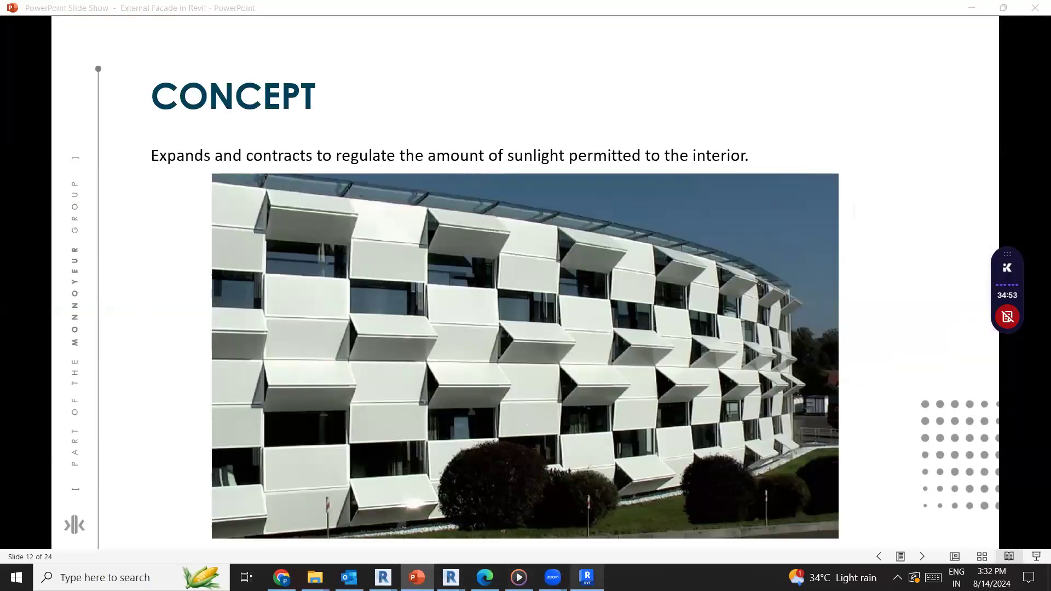
Switch to the Revit home window, start a new family and pick Metric Generic Model Adaptive among the English templates
mouse_move(451, 577)
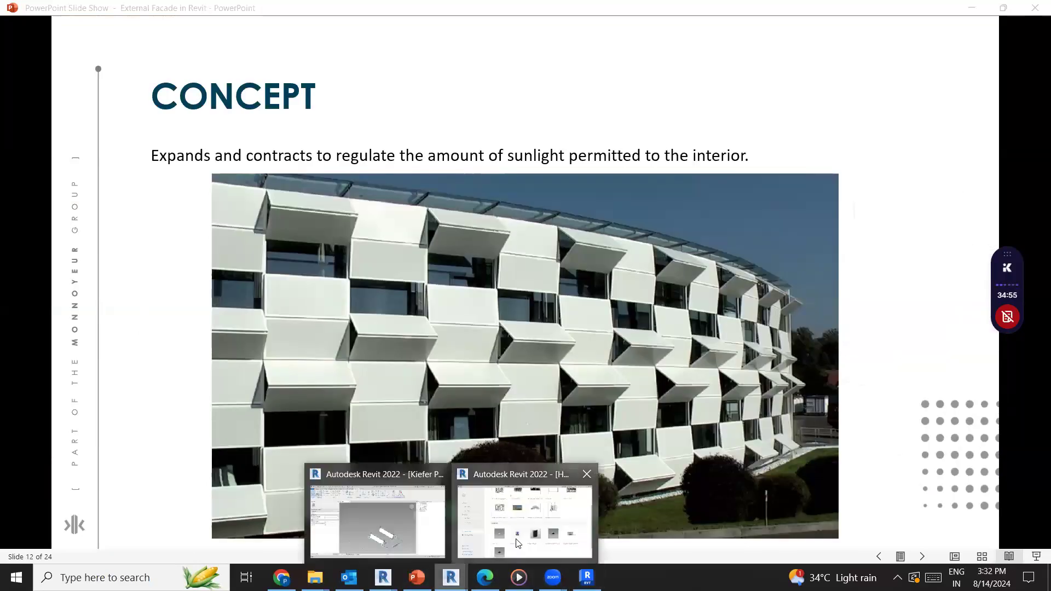
click(528, 495)
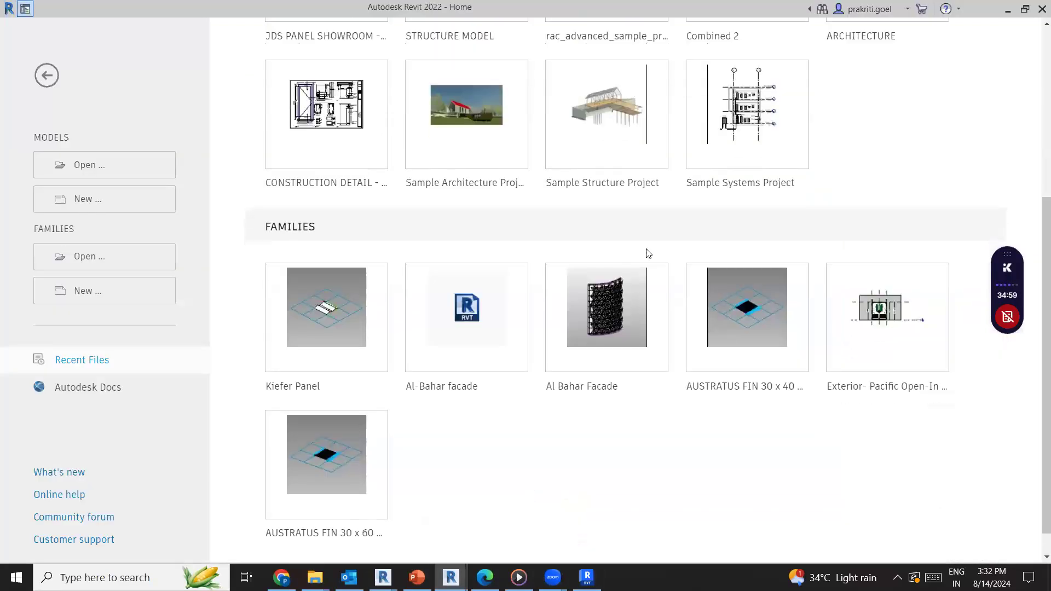
scroll(595, 248, up, 3)
scroll(595, 248, up, 3)
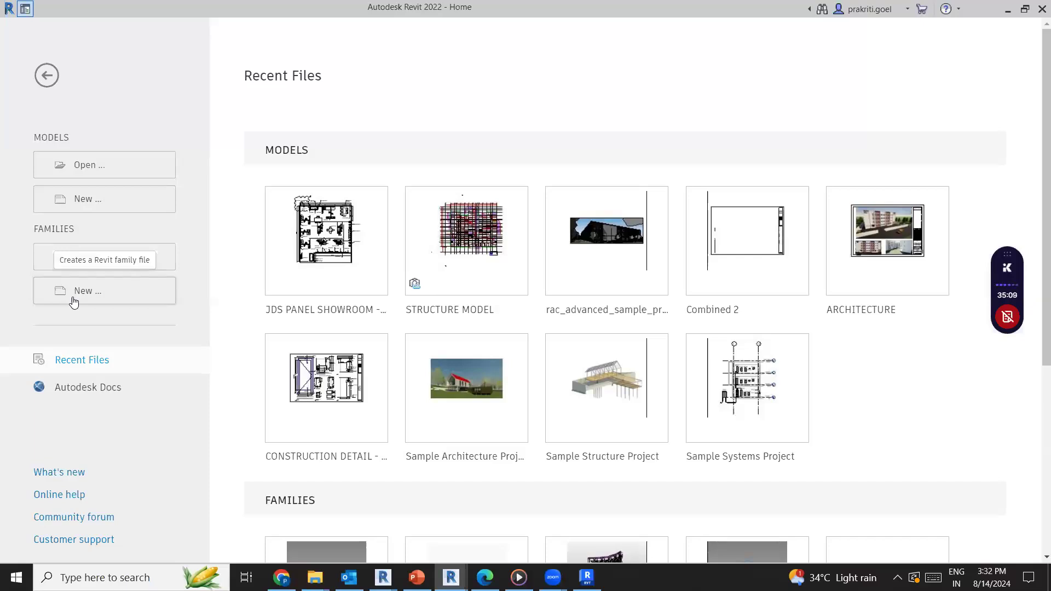
click(73, 302)
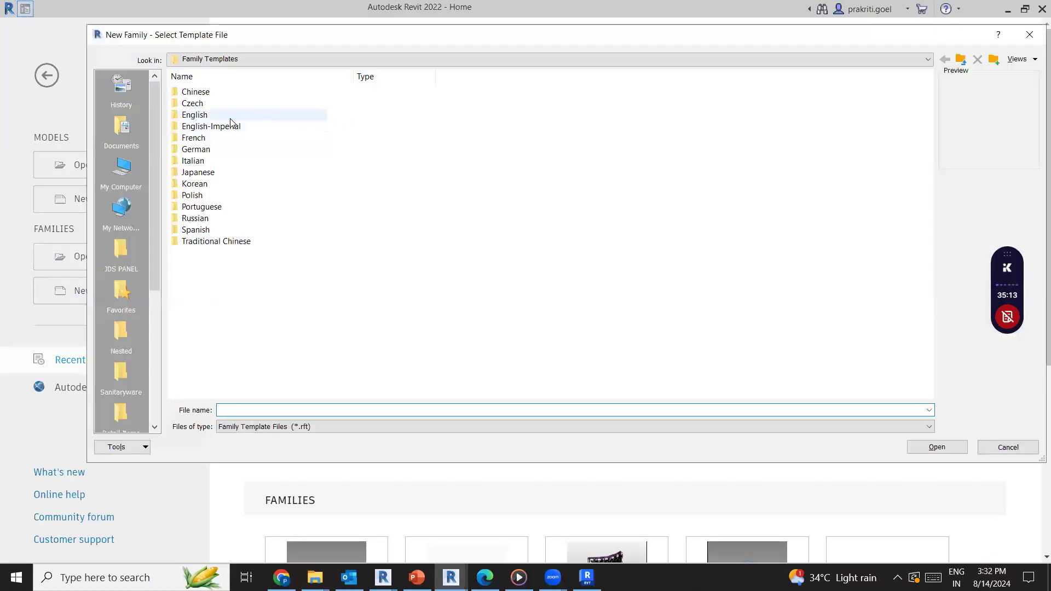
double_click(228, 113)
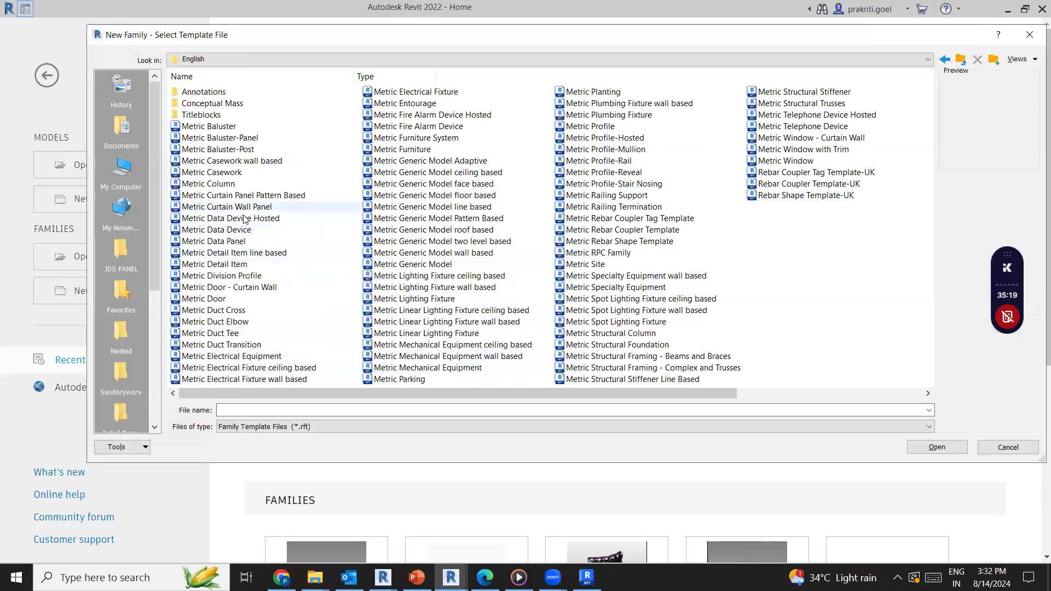
click(405, 163)
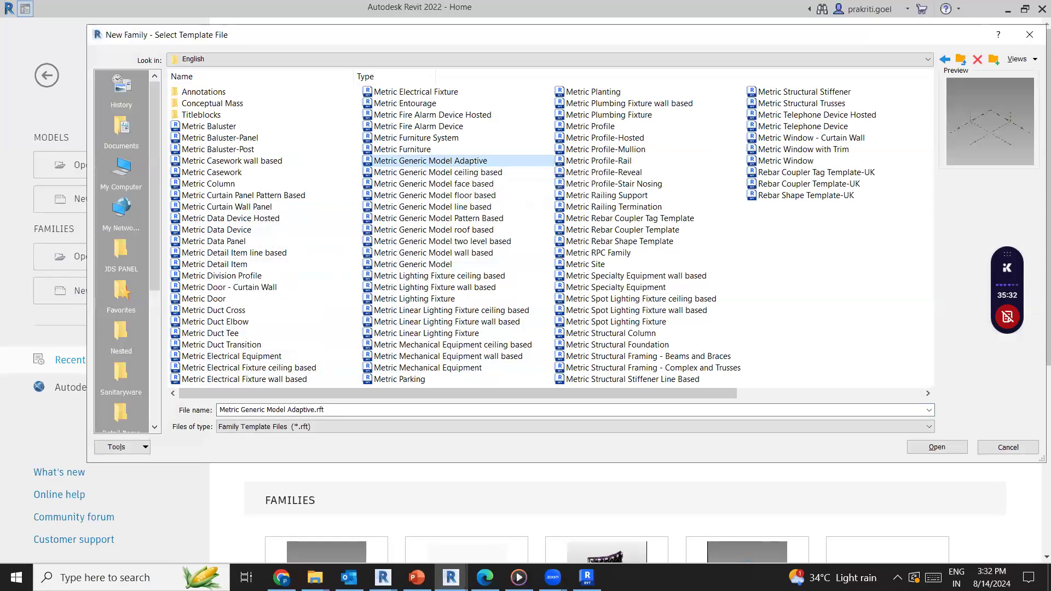
Switch to Chrome and preview the Industrialized facades panels image in the facade module design results
key(alt+Tab)
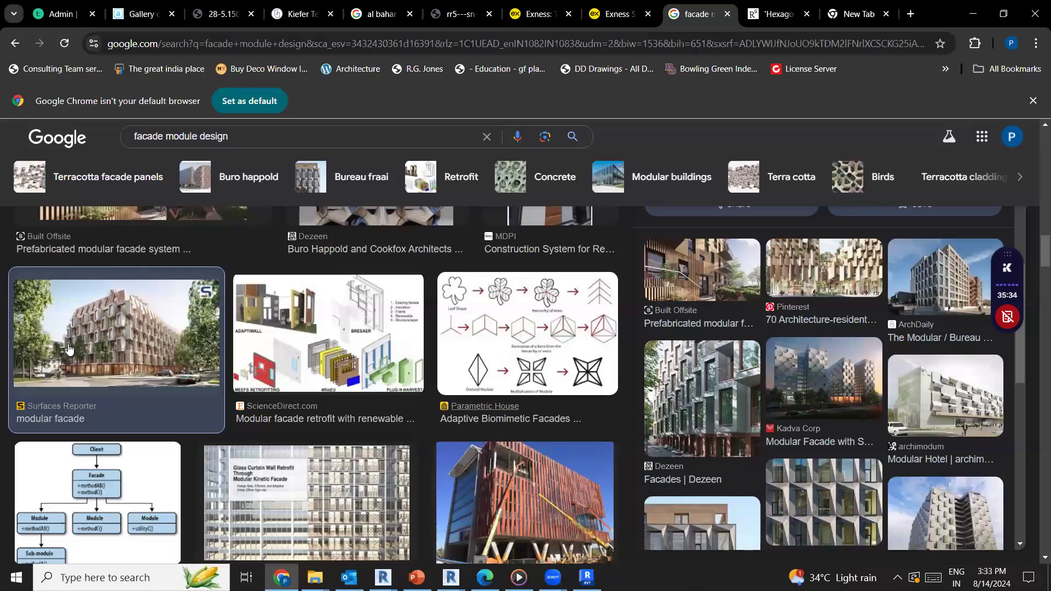
scroll(69, 348, down, 7)
scroll(70, 350, up, 1)
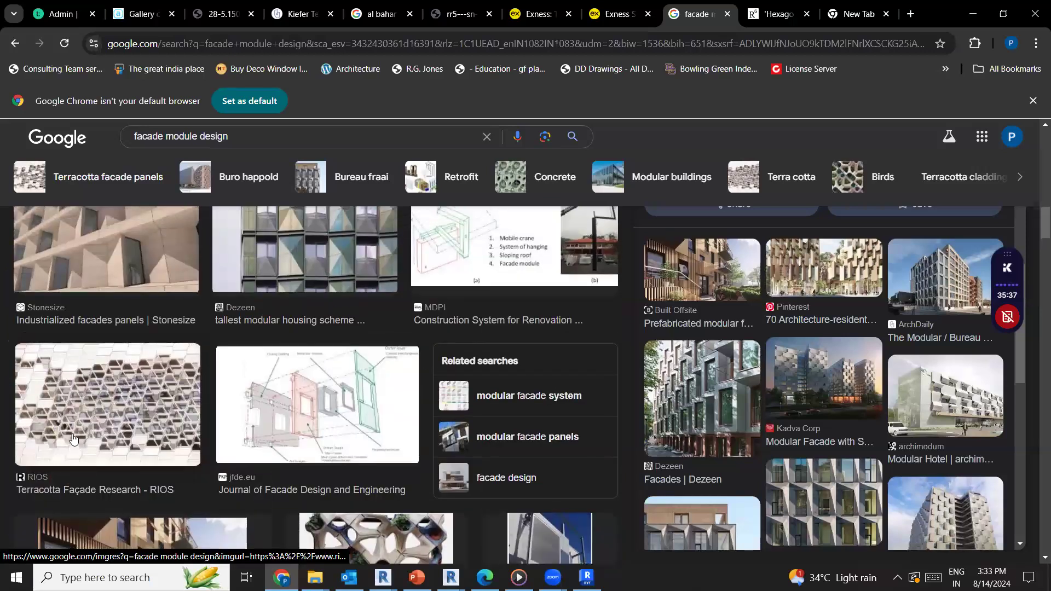
scroll(77, 416, up, 2)
click(87, 400)
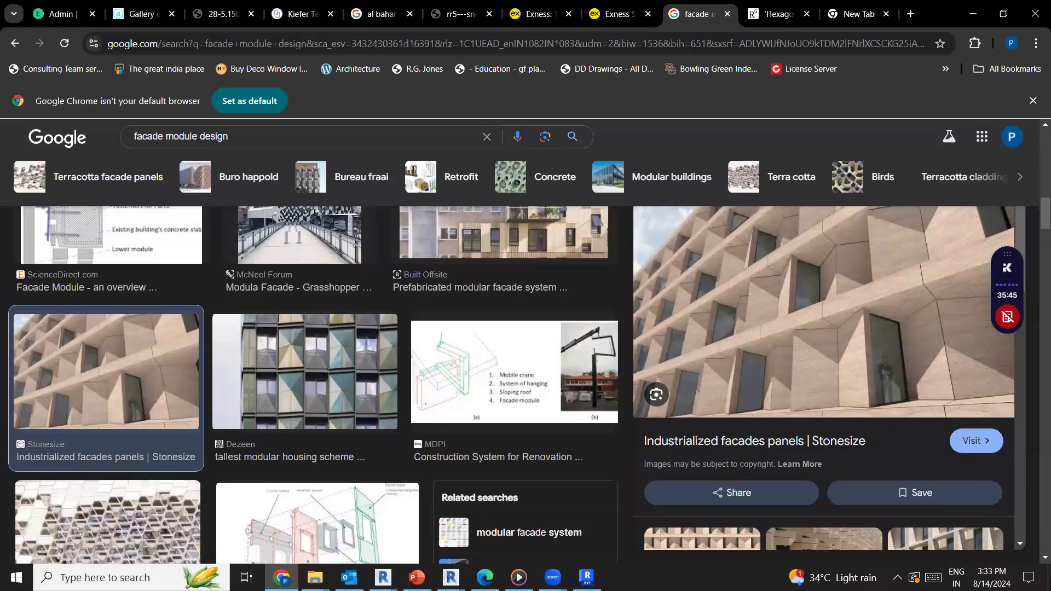
Return to Revit and create the new family from the Metric Curtain Panel Pattern Based template
click(451, 577)
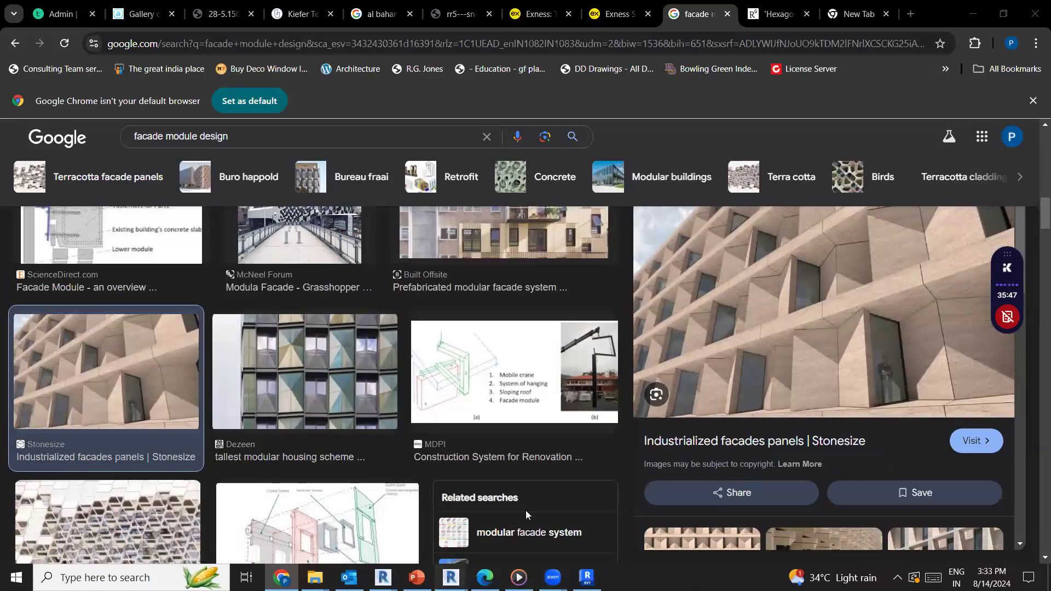
click(527, 513)
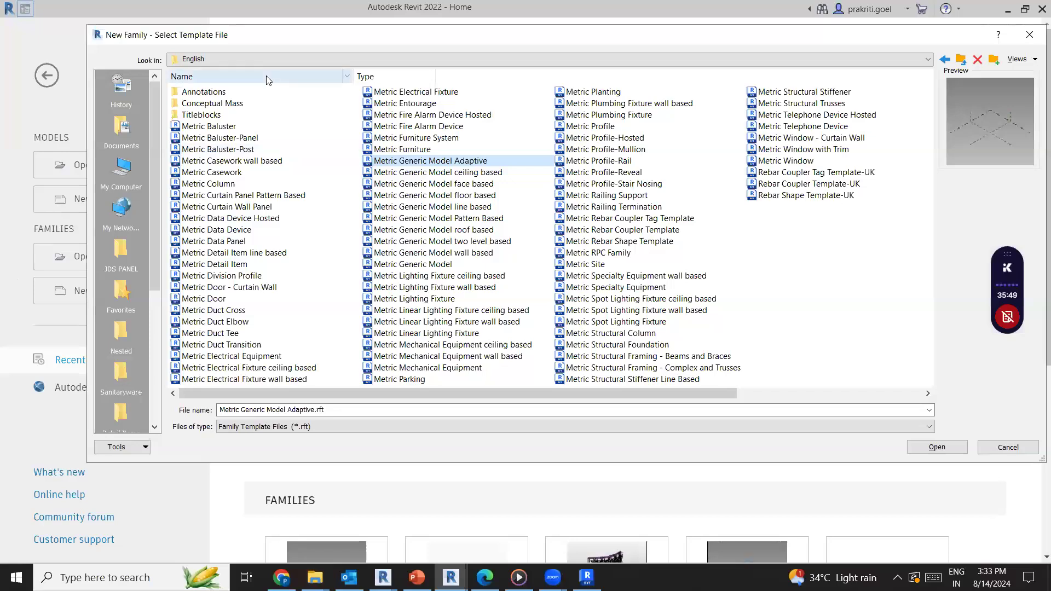
click(246, 196)
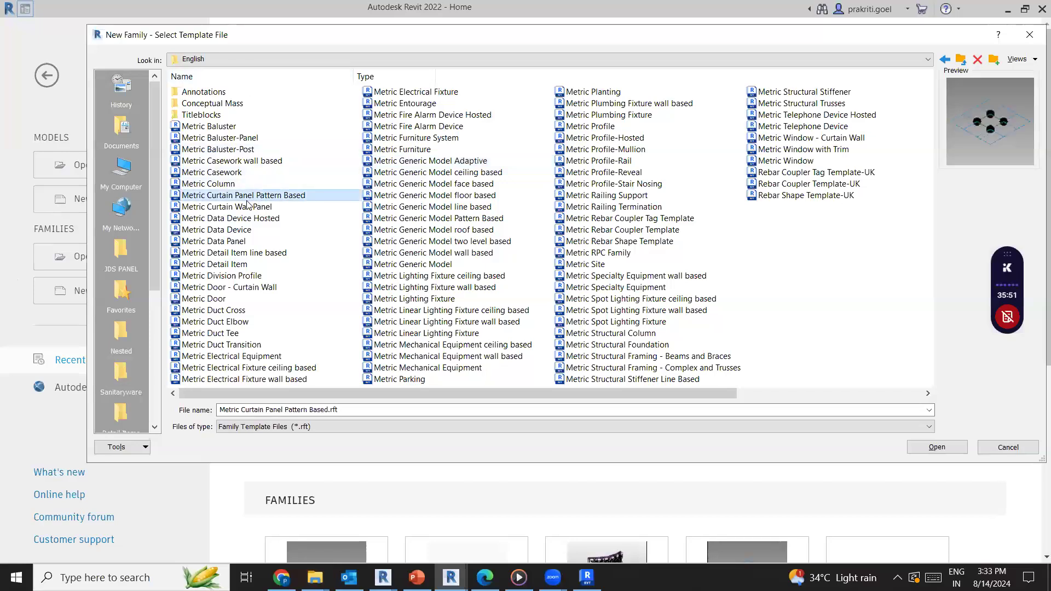
click(956, 452)
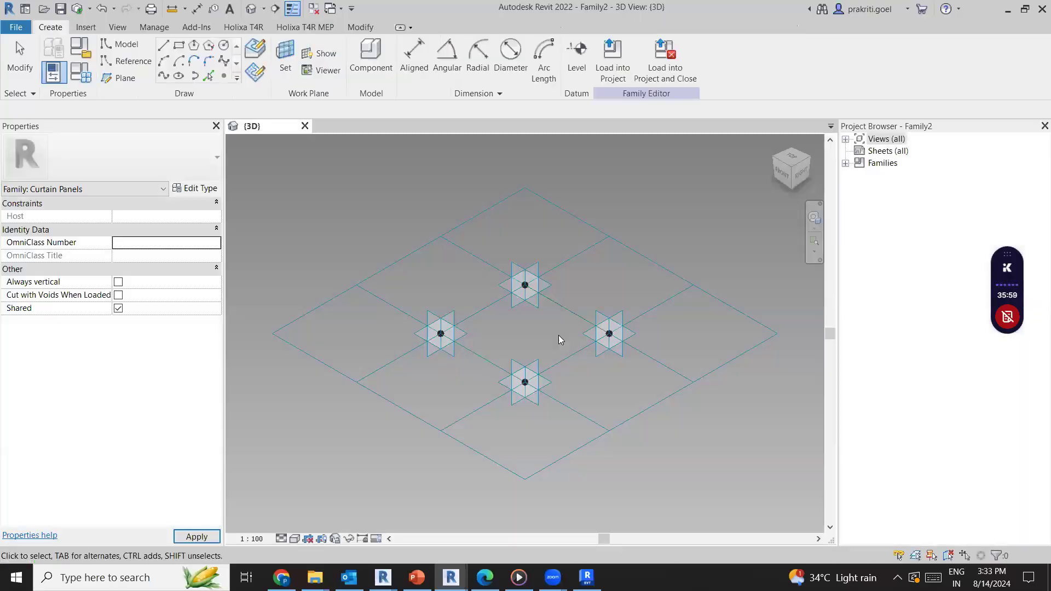
Try the Octagon Rotate, Arrows and Rhomboid pattern types on the tile pattern grid
click(659, 289)
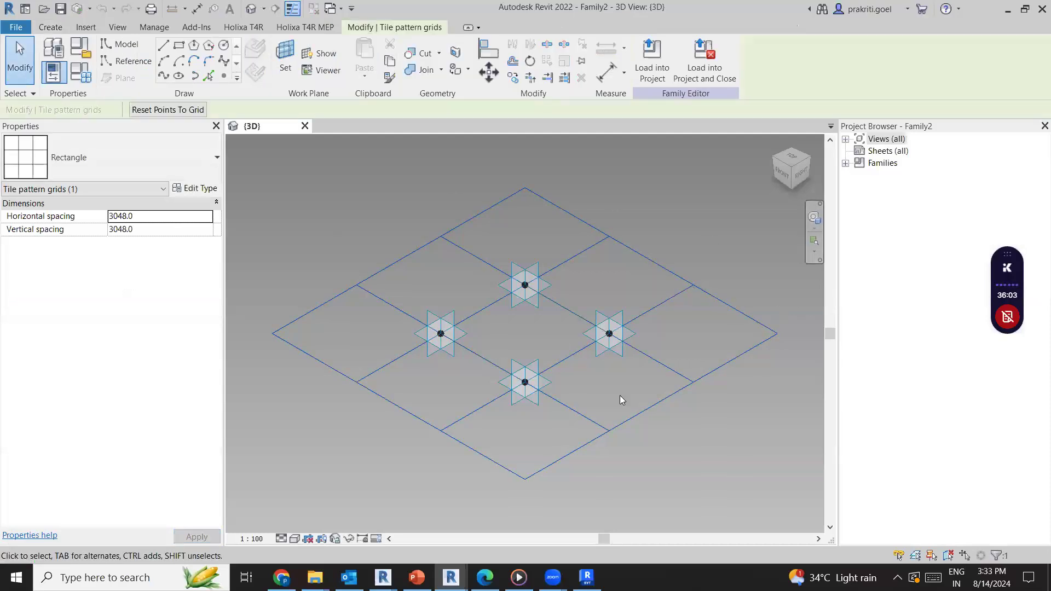
click(104, 165)
click(73, 442)
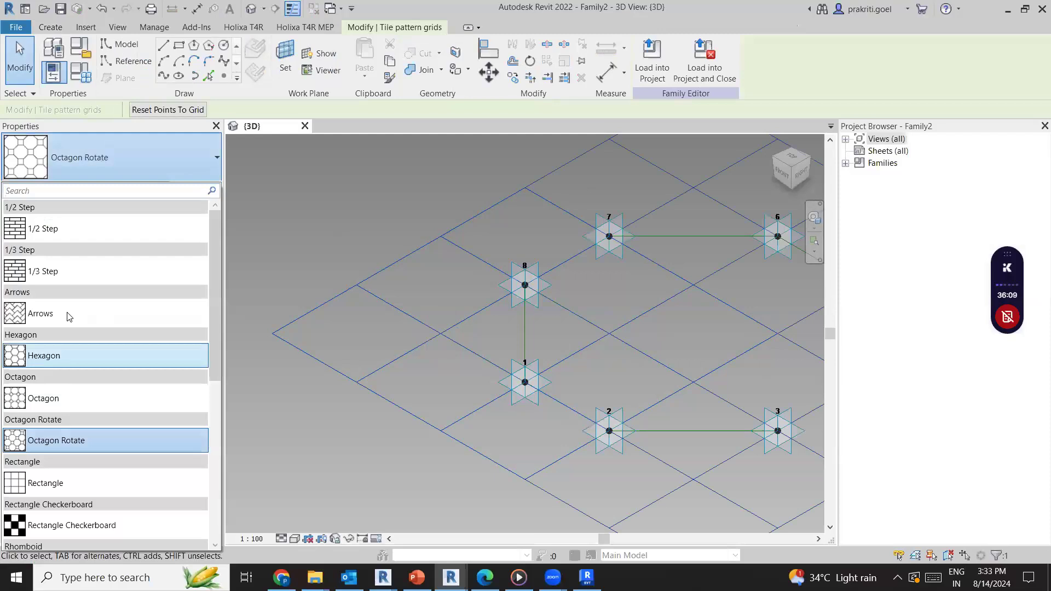
click(67, 312)
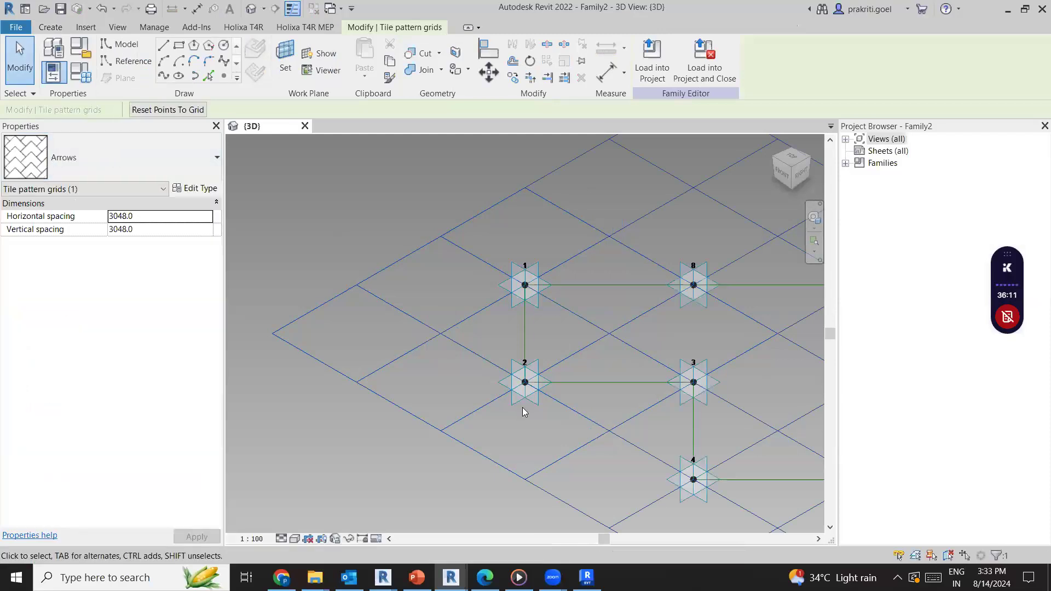
scroll(461, 420, down, 3)
scroll(665, 473, up, 1)
click(101, 159)
scroll(88, 507, down, 3)
click(77, 468)
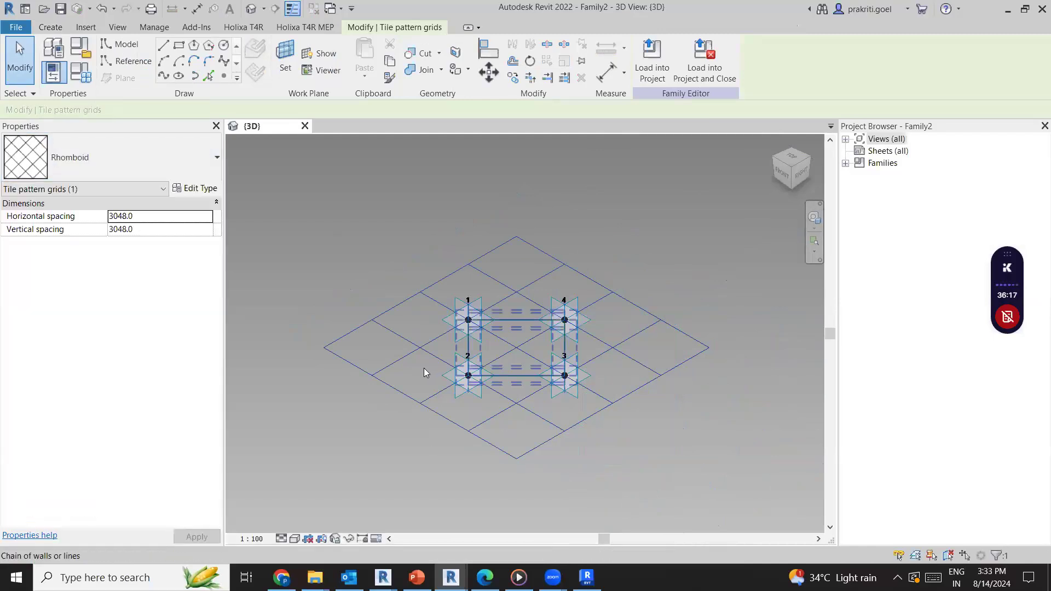
Try raising adaptive points 2, 1, 4 and 3 vertically above the Rhomboid grid
scroll(493, 372, up, 2)
click(472, 378)
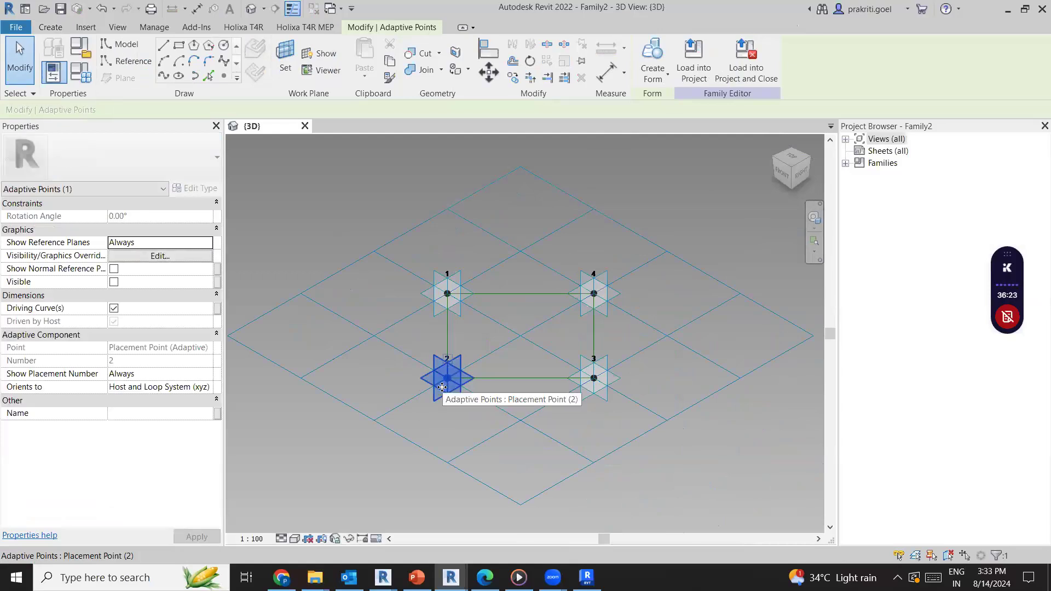
scroll(448, 376, up, 1)
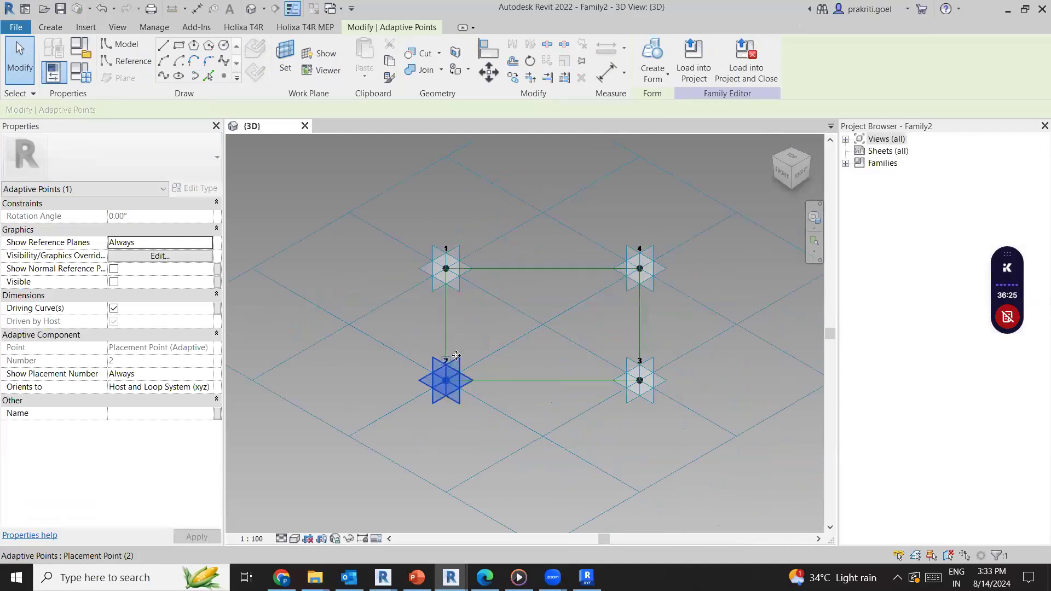
drag(447, 377, 446, 285)
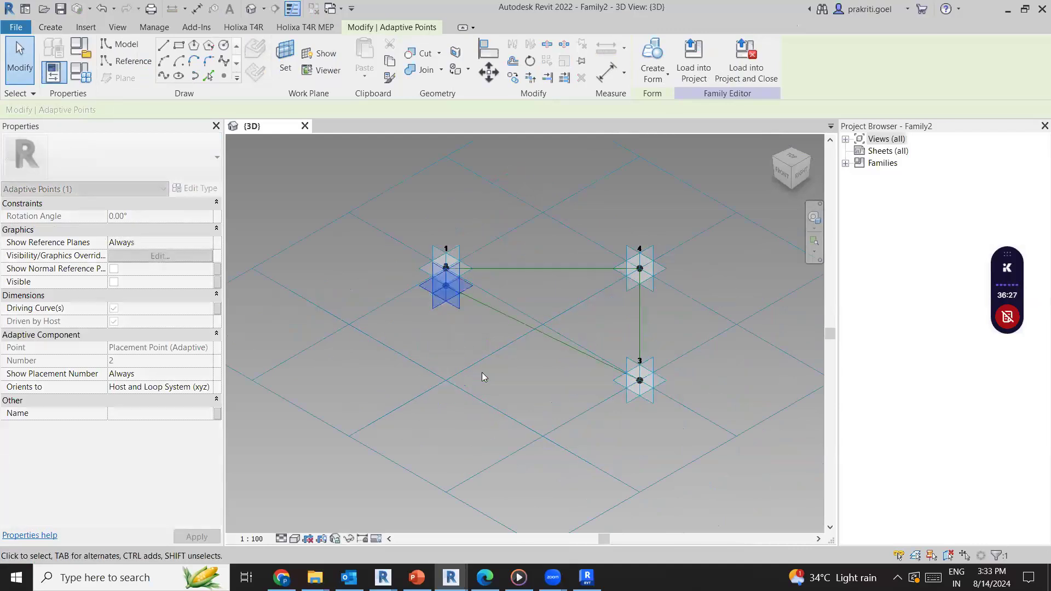
click(782, 174)
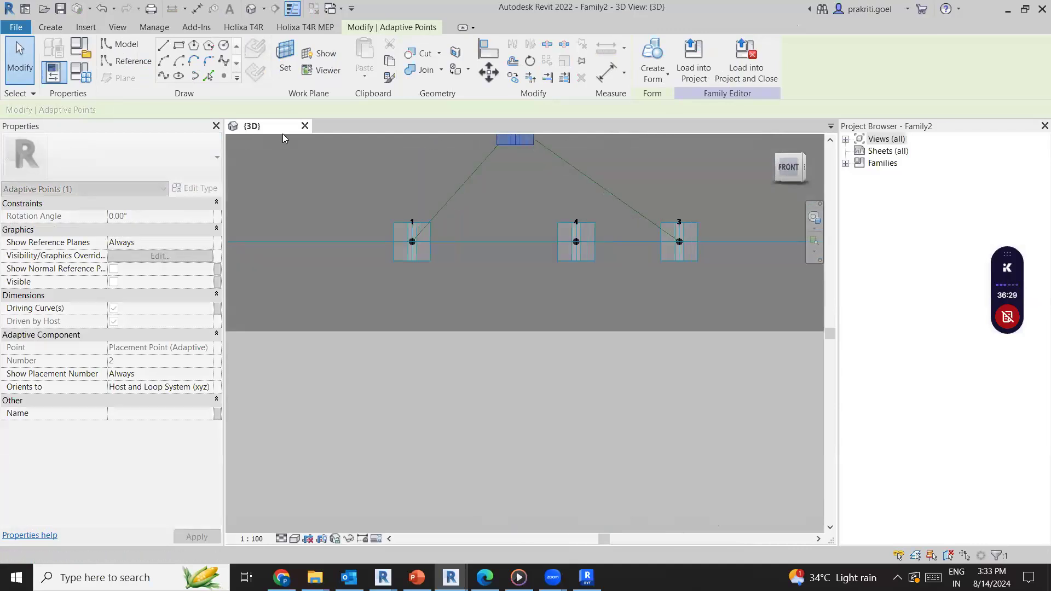
shift+middle_drag(278, 155, 162, 190)
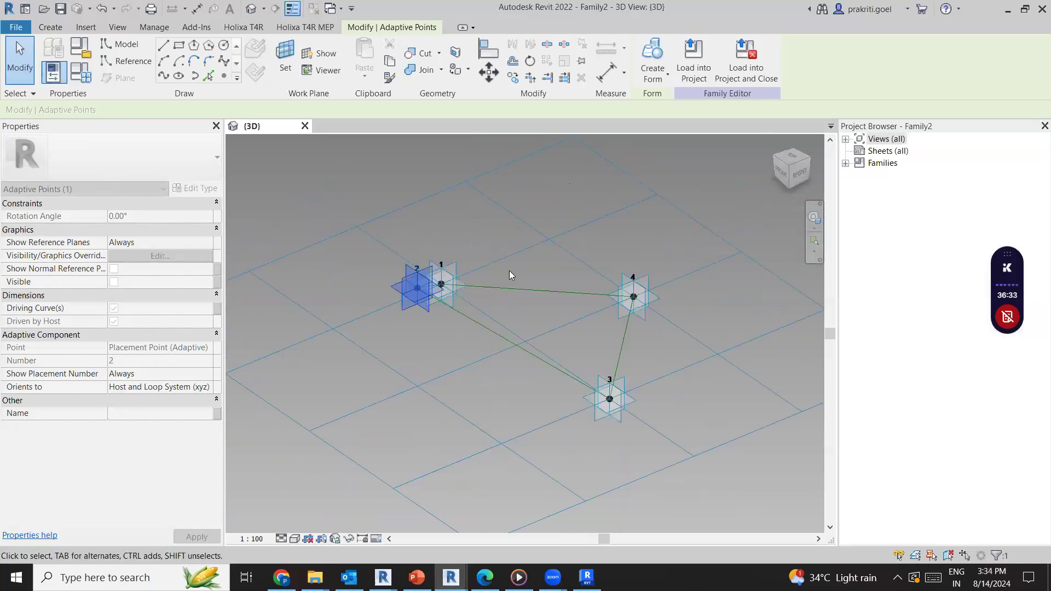
drag(456, 286, 459, 189)
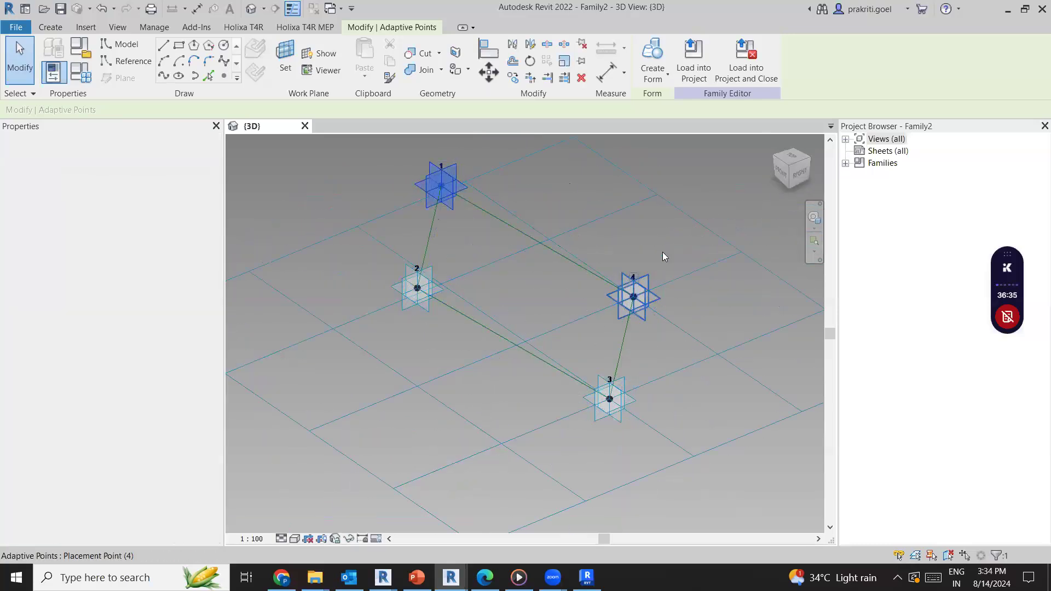
drag(663, 255, 672, 210)
shift+middle_drag(715, 150, 737, 193)
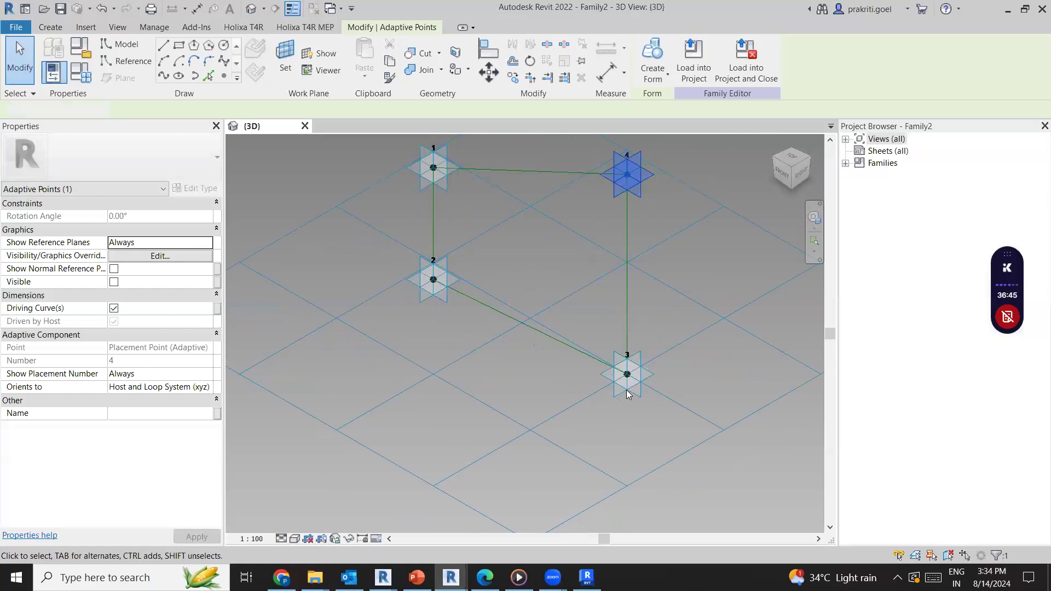
key(Escape)
drag(624, 391, 754, 194)
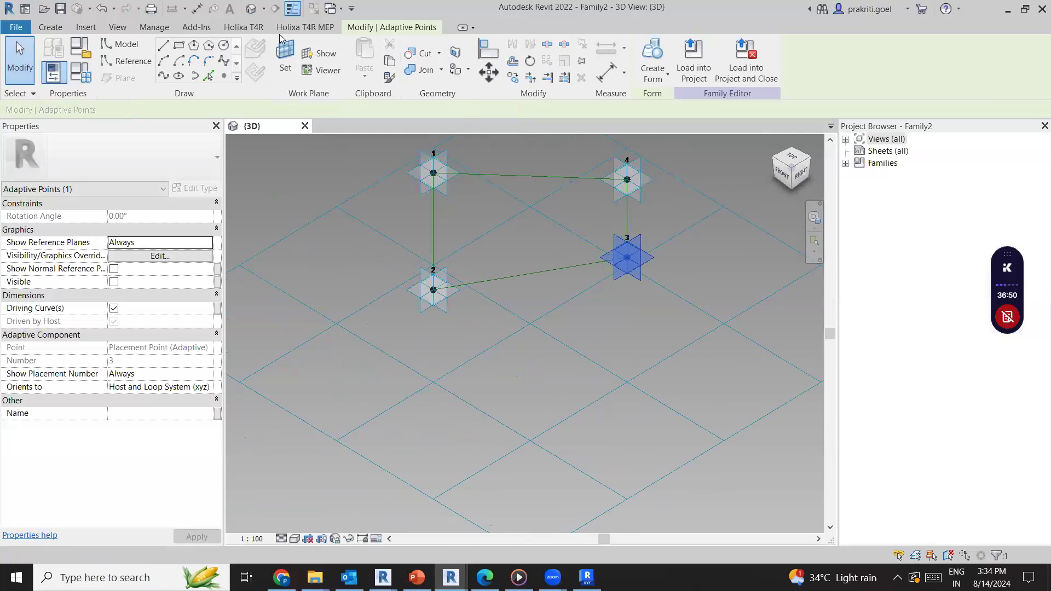
Undo all the adaptive point moves and tile pattern changes, and clear the selection
click(114, 8)
click(168, 194)
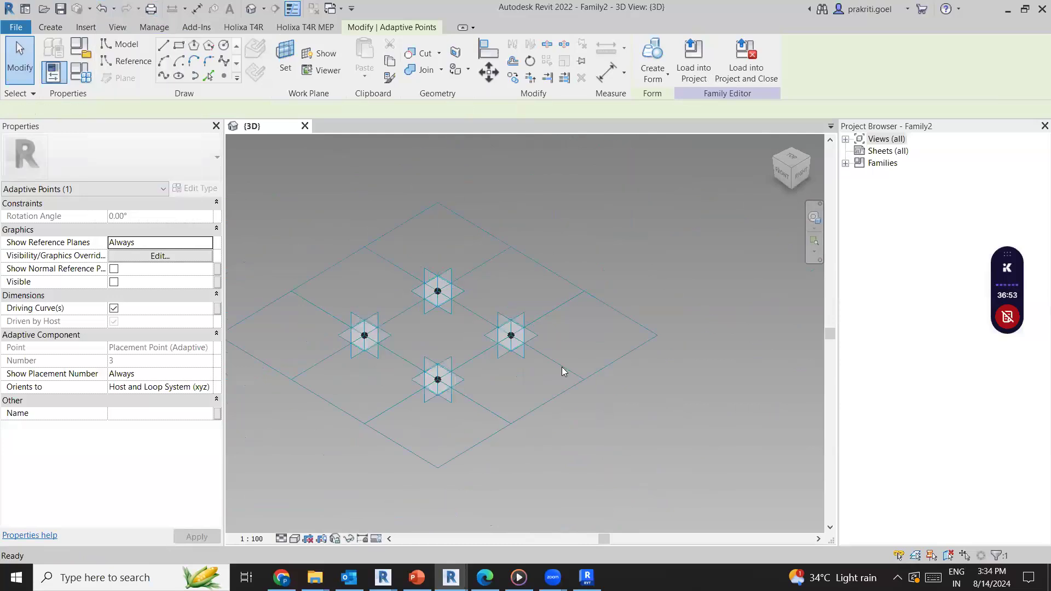
key(Escape)
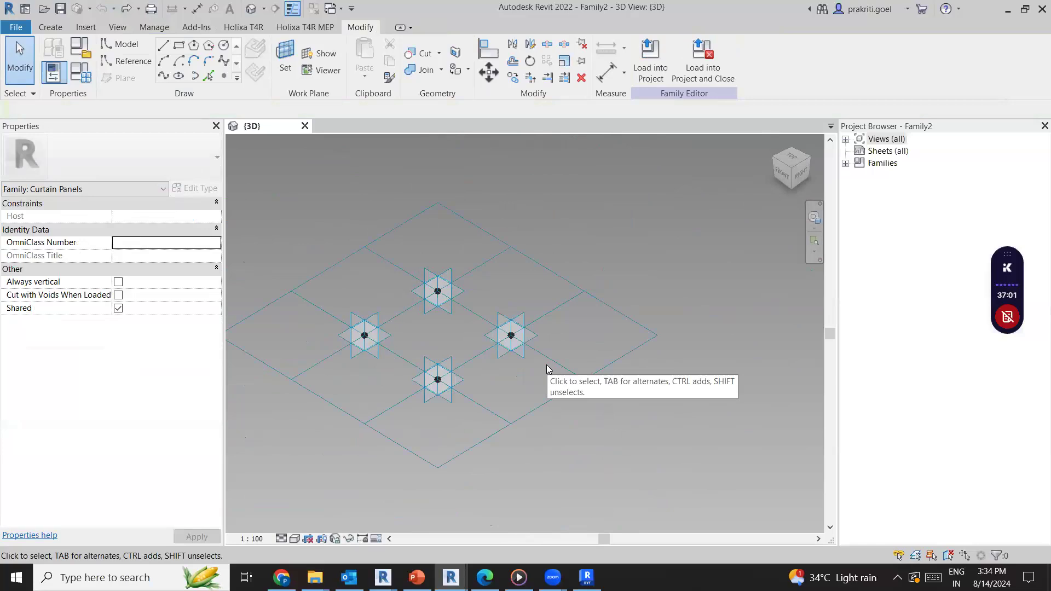
Try setting the tile pattern grid's horizontal spacing to 2000 and its vertical spacing to 1nm
click(417, 454)
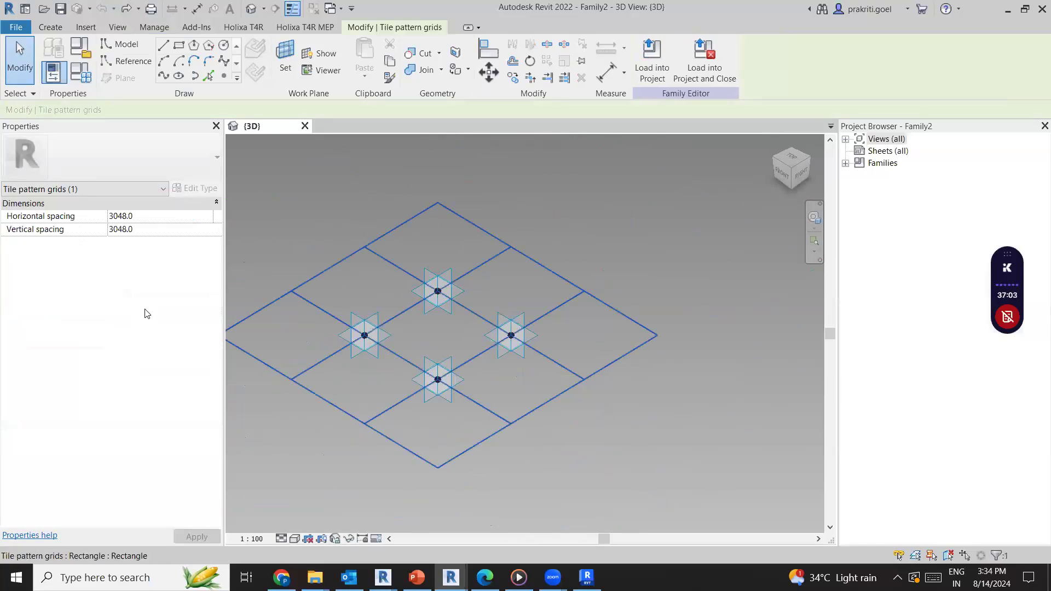
click(183, 205)
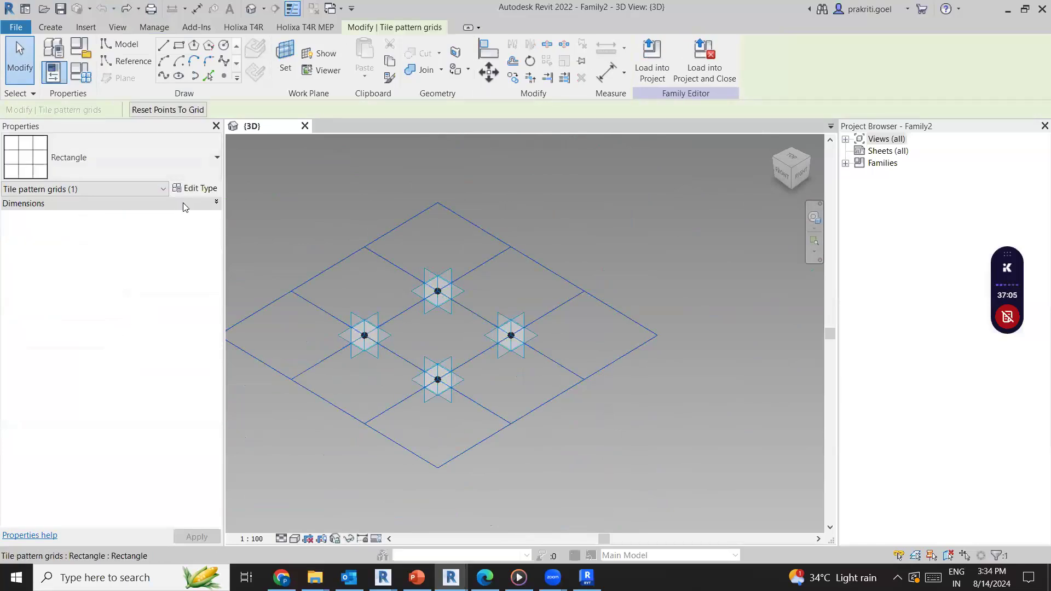
click(182, 203)
click(170, 216)
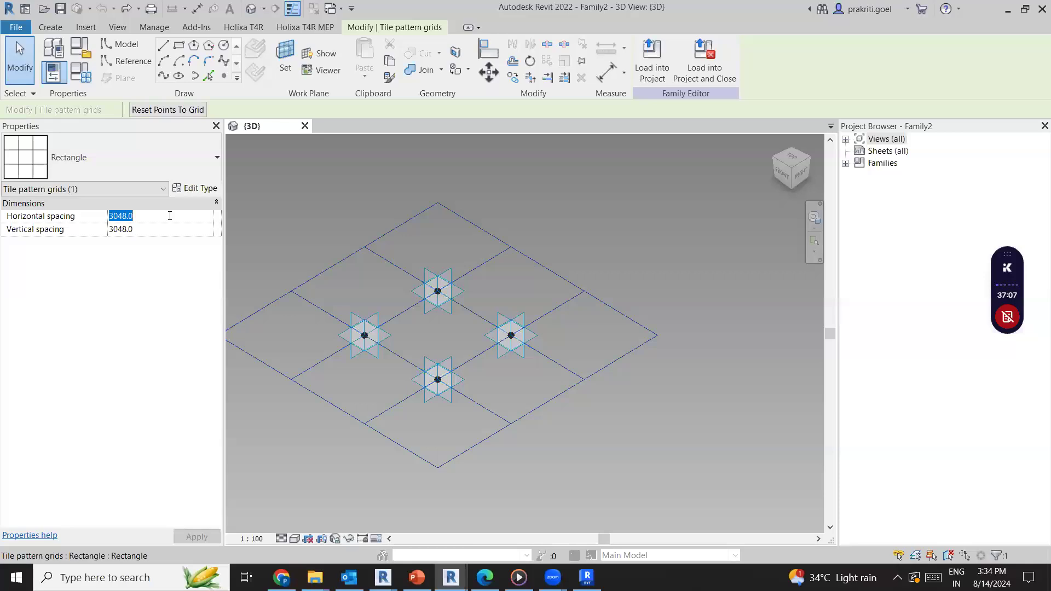
text(2000)
click(187, 230)
click(187, 232)
double_click(187, 232)
text(1nm)
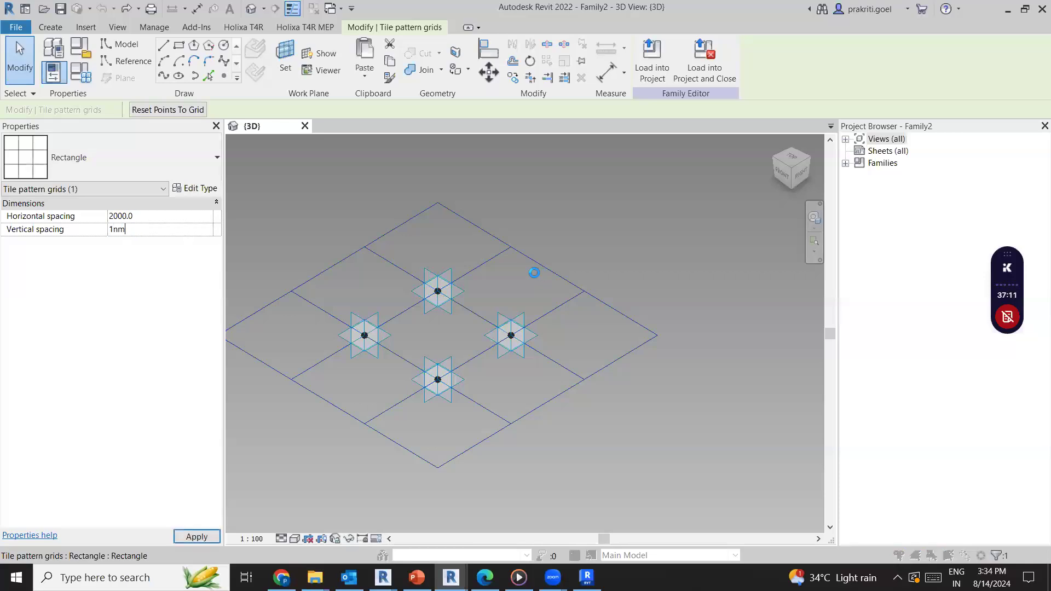
key(Return)
click(609, 290)
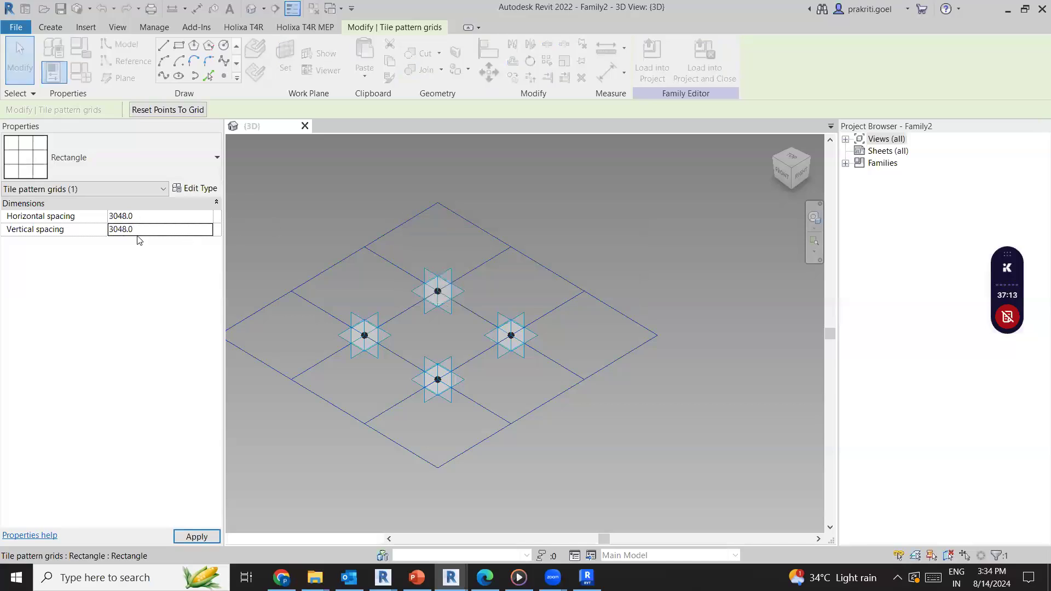
Set the tile pattern grid's vertical spacing to 1000 mm and its horizontal spacing to 2000 mm
text(5m)
click(151, 207)
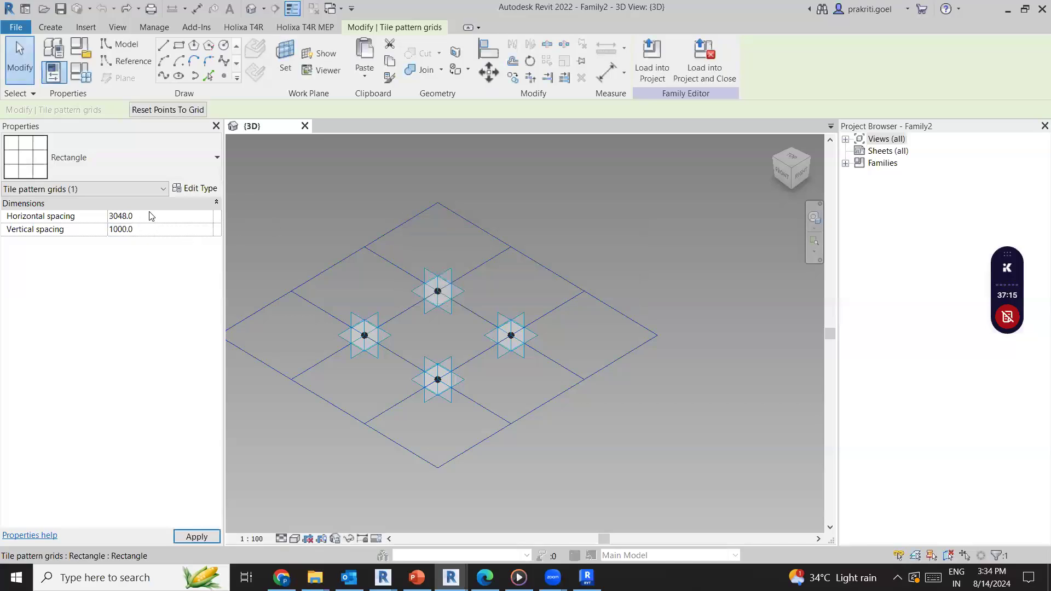
click(164, 203)
click(157, 216)
text(2m)
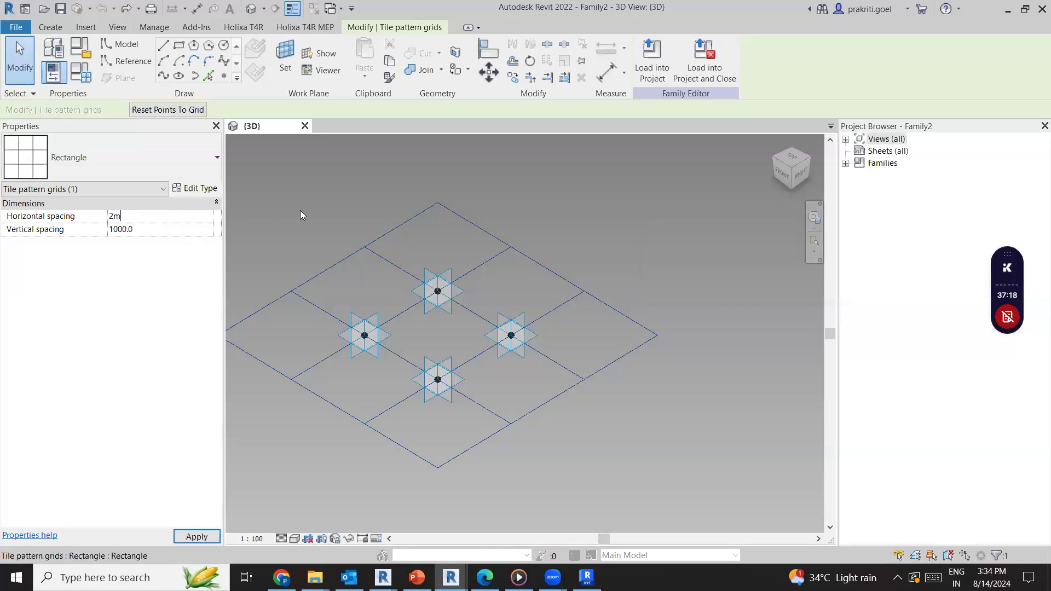
key(Return)
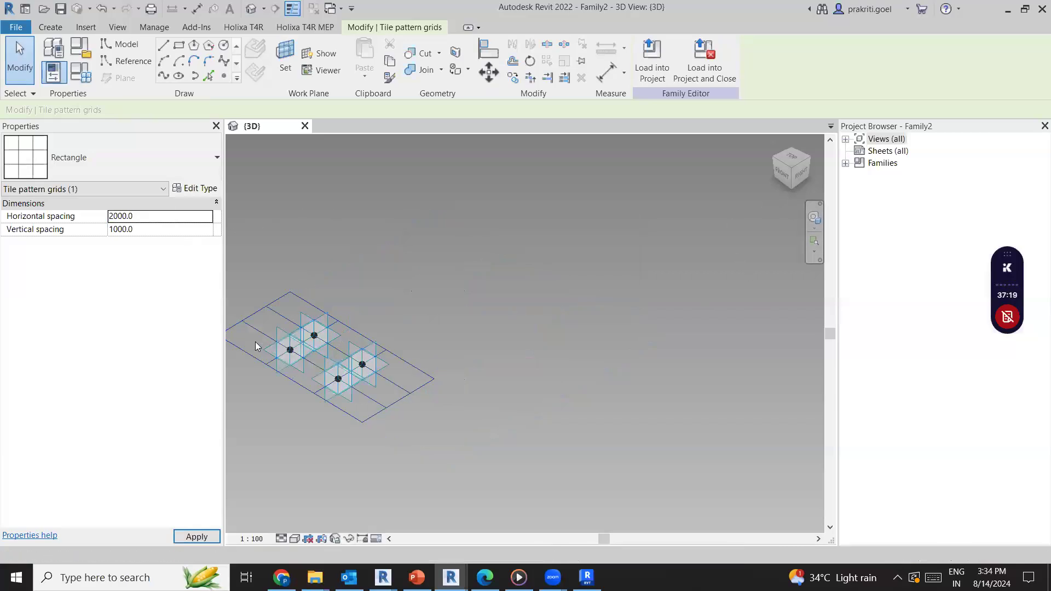
scroll(303, 371, up, 4)
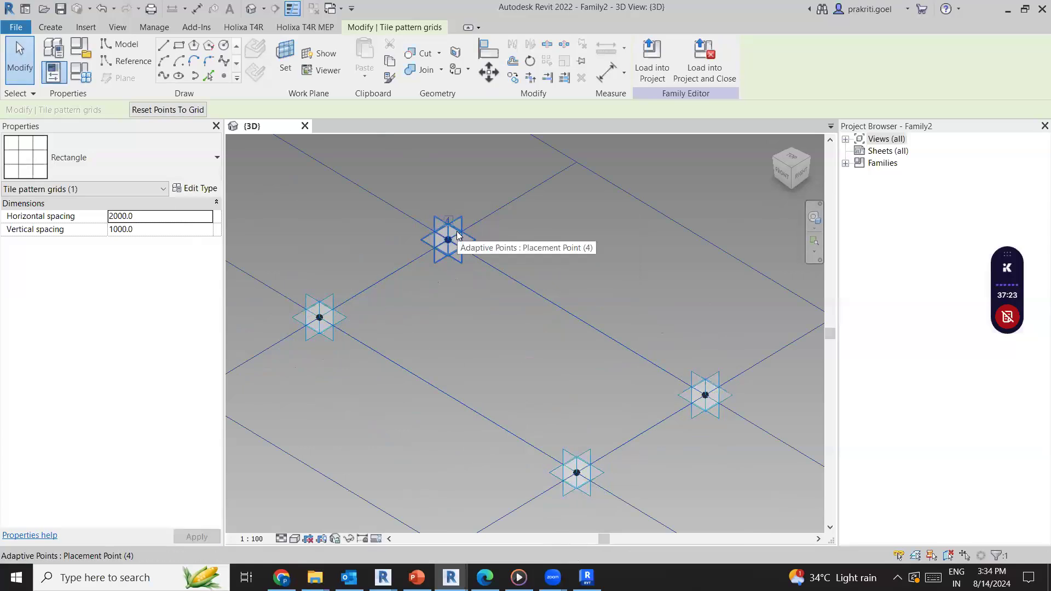
Review the facade module images in Chrome and the folding-facade concept slide in PowerPoint, and return to the Revit family
key(alt+Tab)
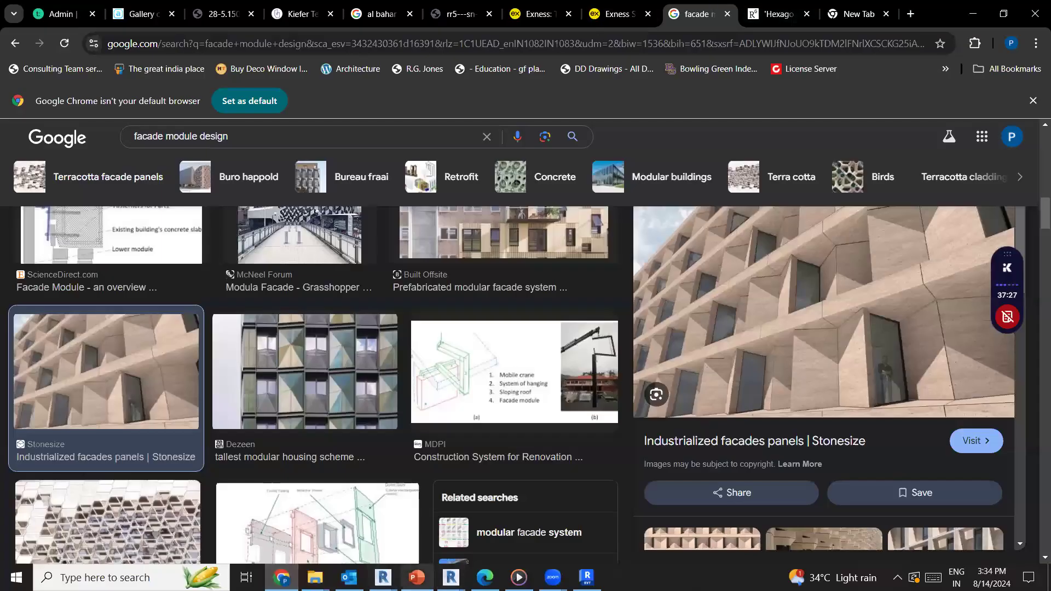
click(416, 577)
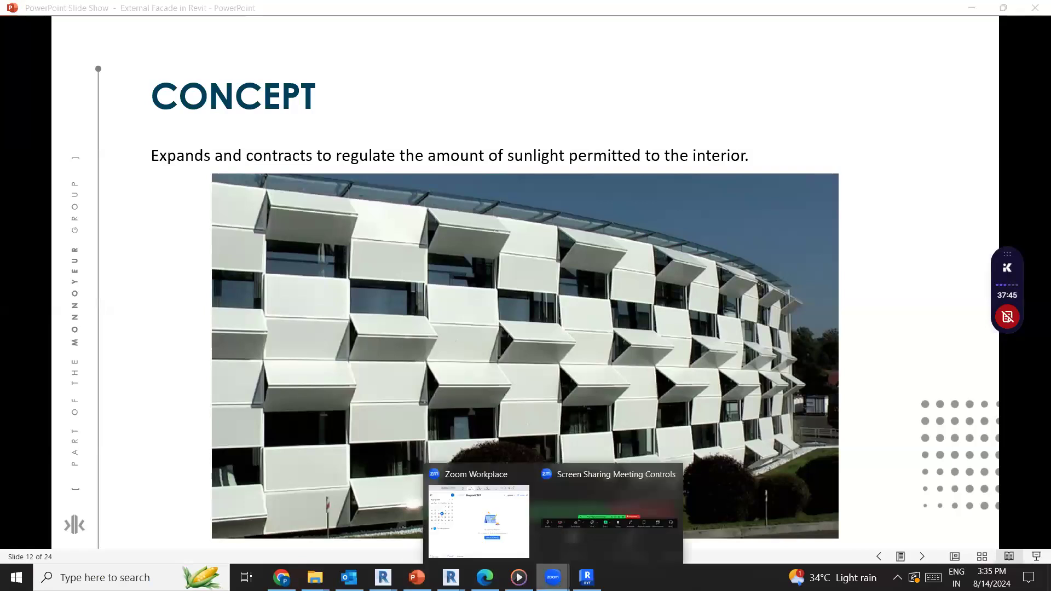
mouse_move(450, 577)
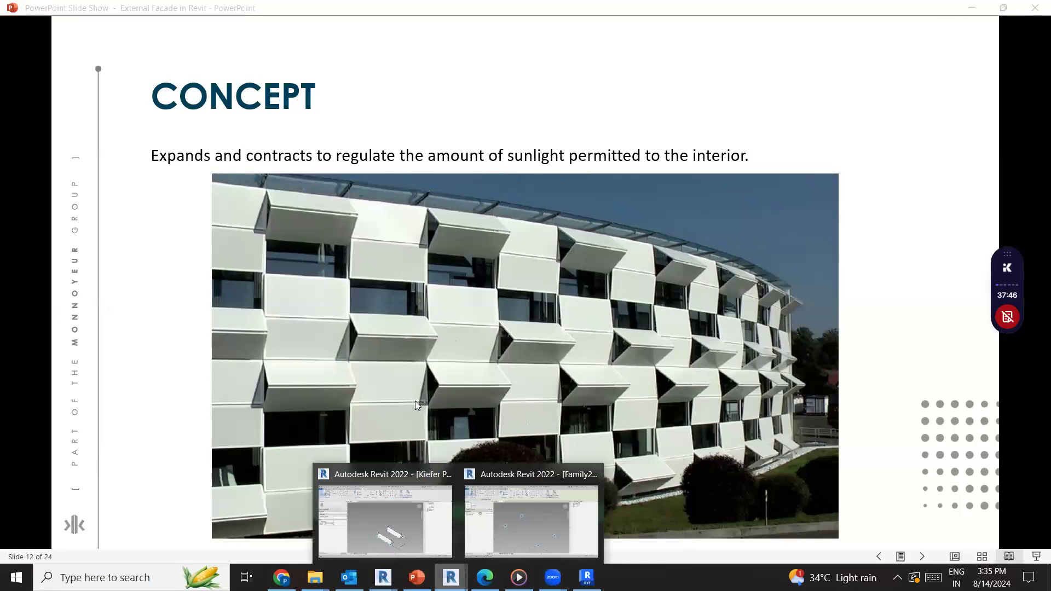
click(530, 514)
In the top view, place an aligned dimension below the grid between the reference planes of adaptive placement points 1 and 2
click(790, 154)
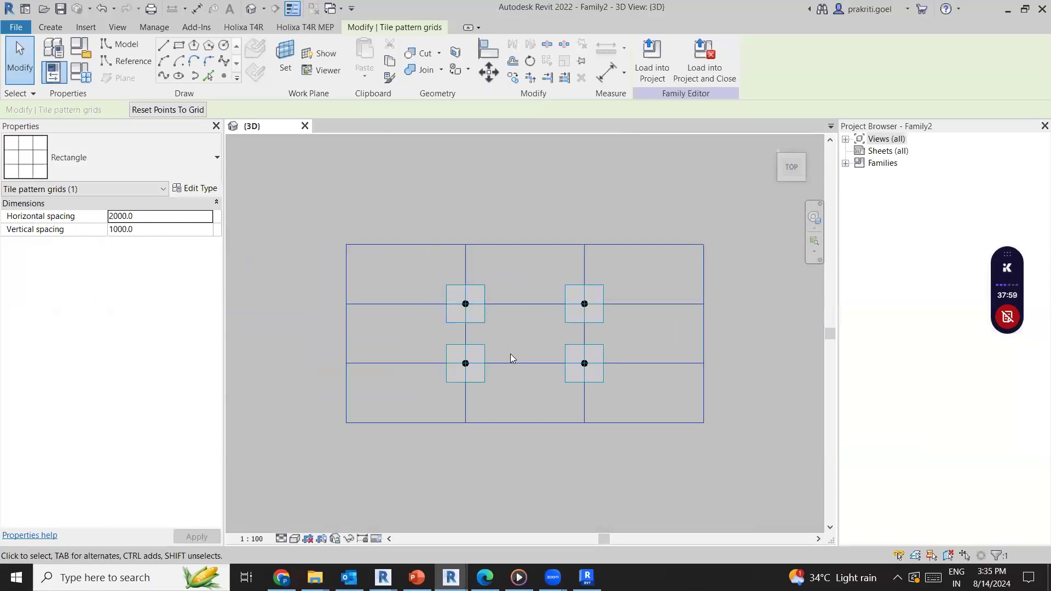
scroll(527, 370, up, 3)
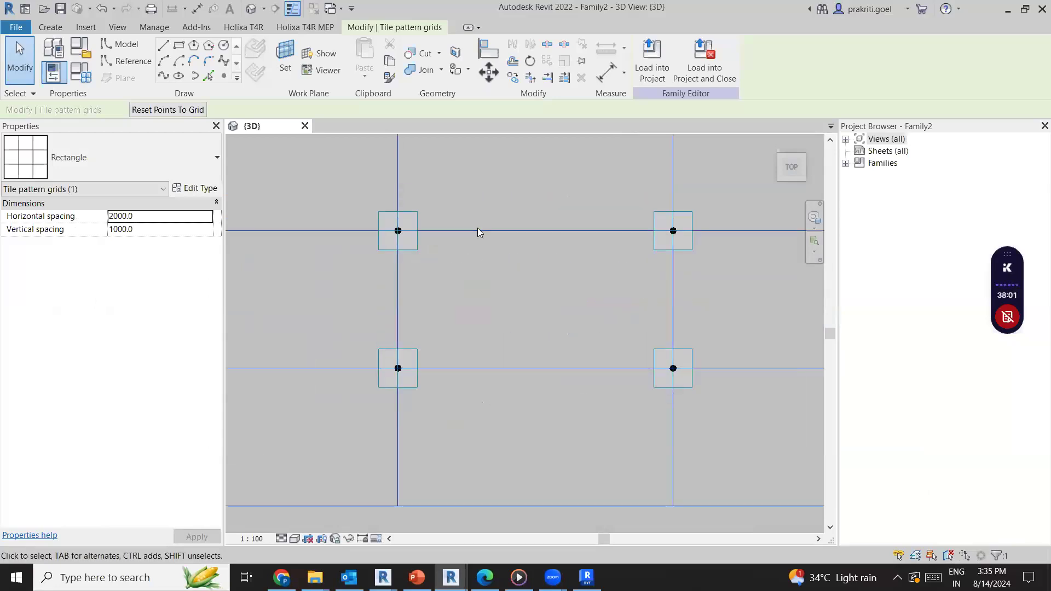
scroll(597, 331, down, 2)
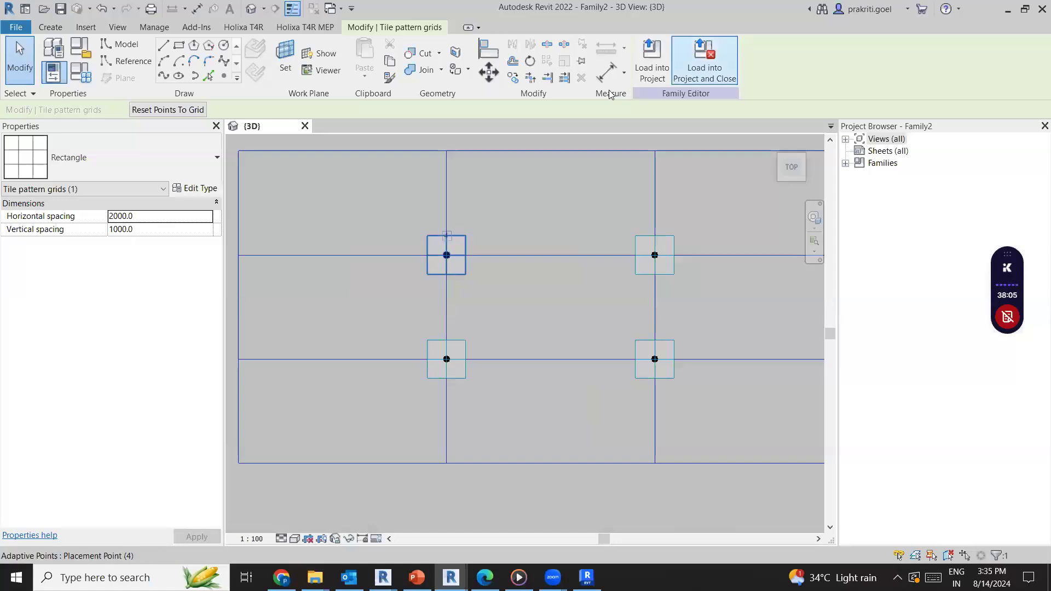
key(d)
key(i)
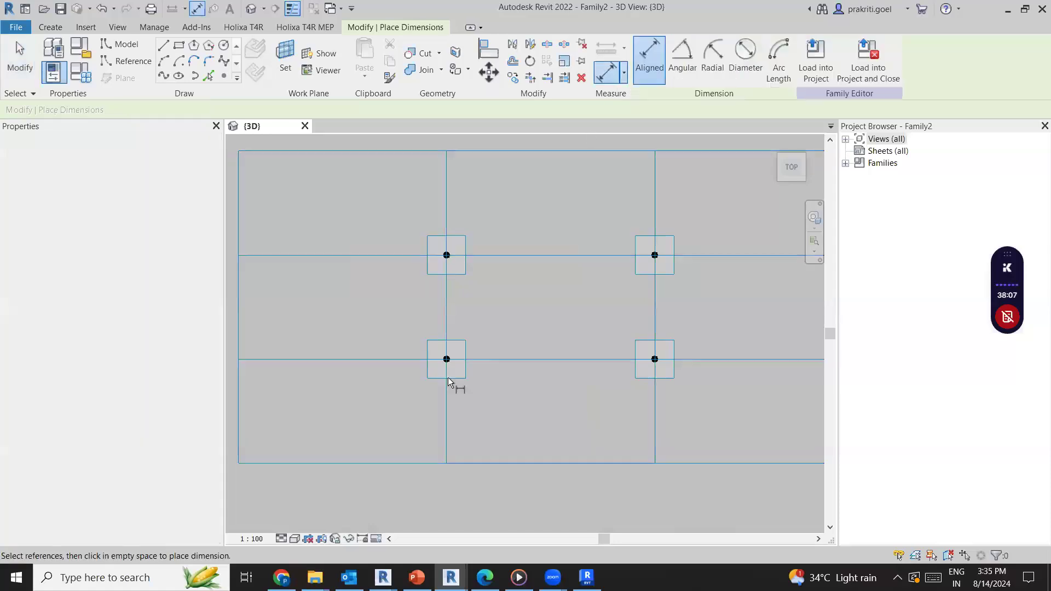
click(450, 370)
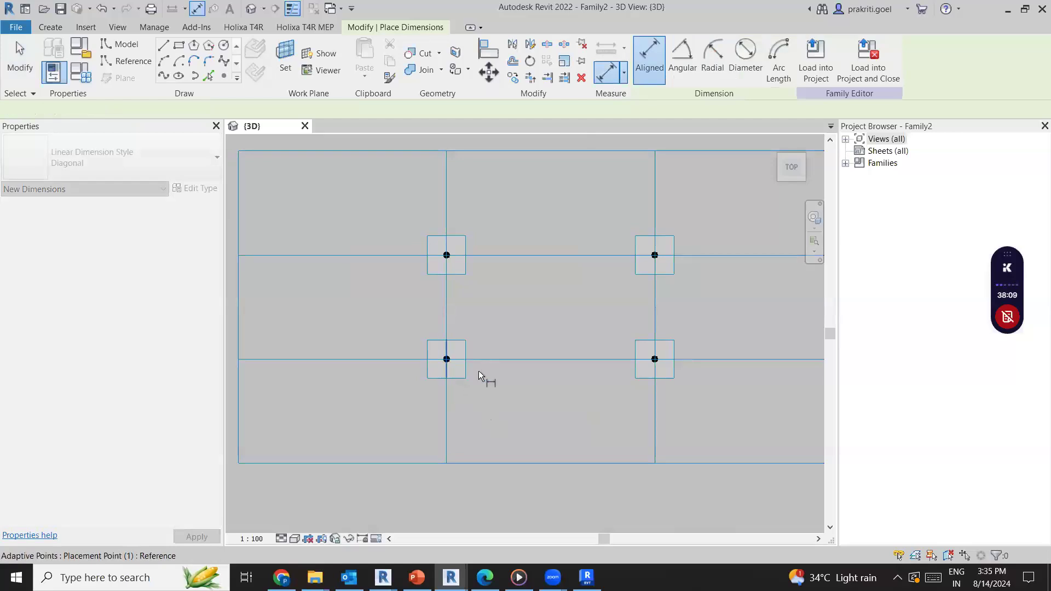
click(656, 372)
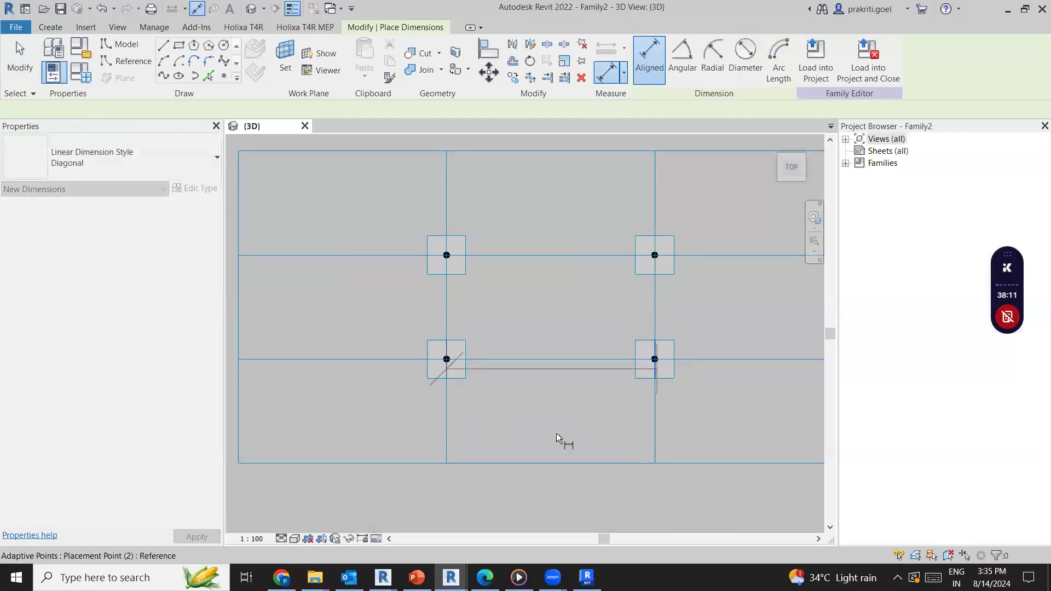
scroll(557, 469, down, 2)
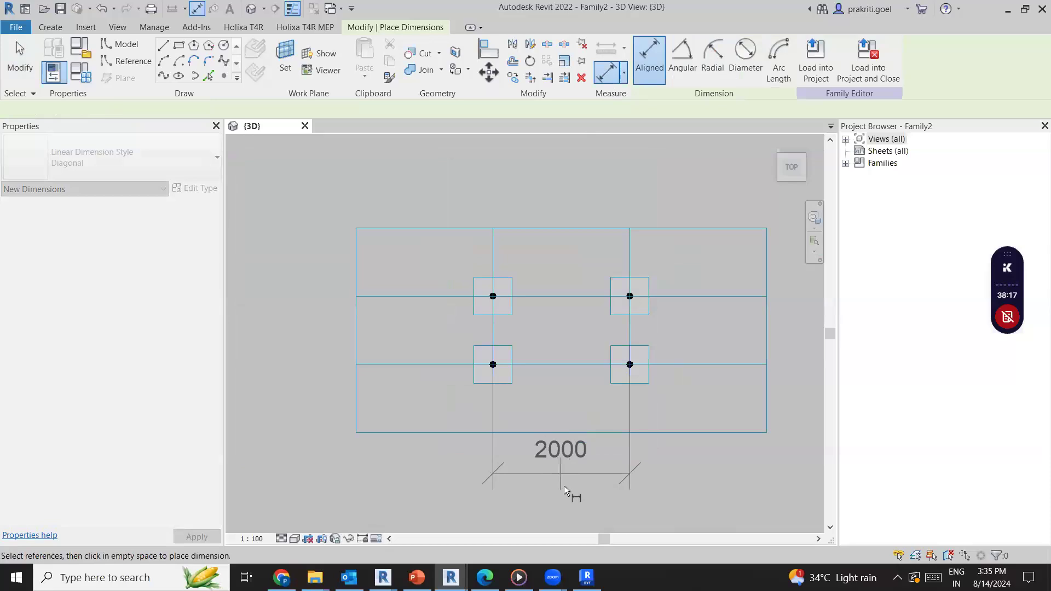
click(563, 486)
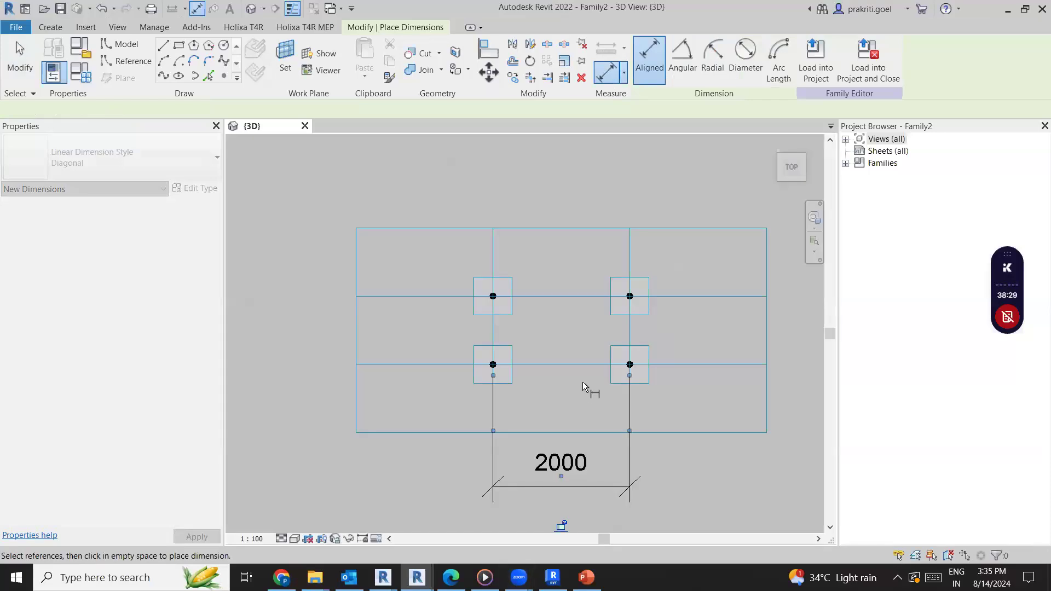
key(Escape)
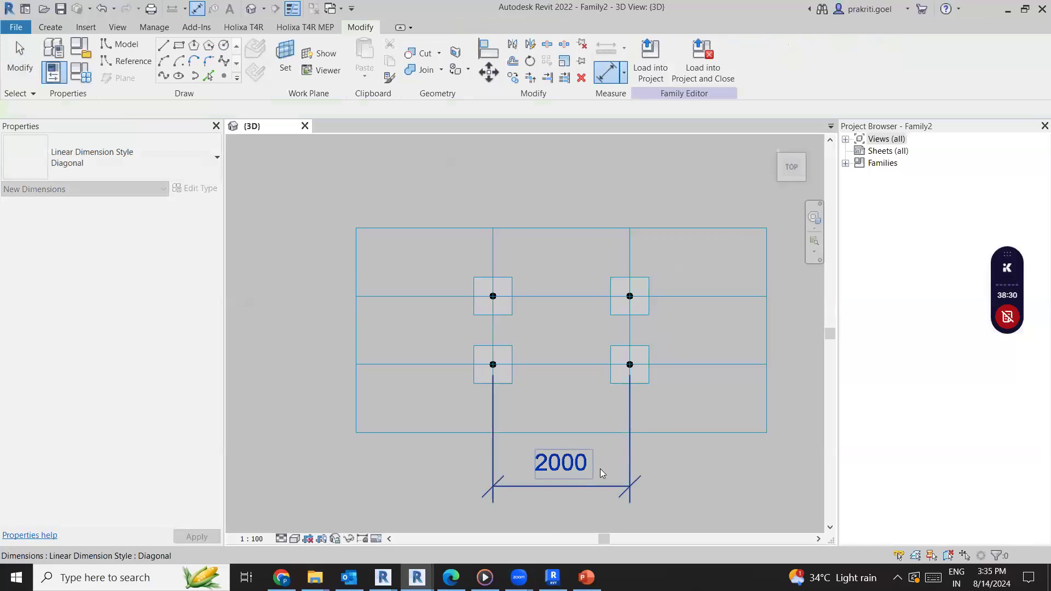
key(Escape)
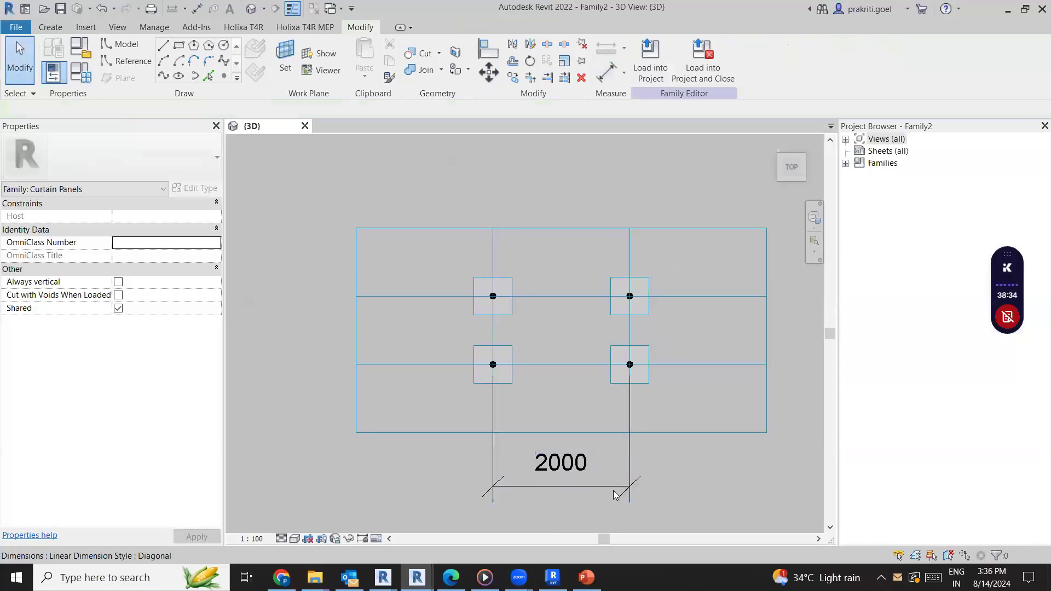
Label the dimension with a new instance reporting parameter named Total Panel Height
click(613, 489)
click(780, 59)
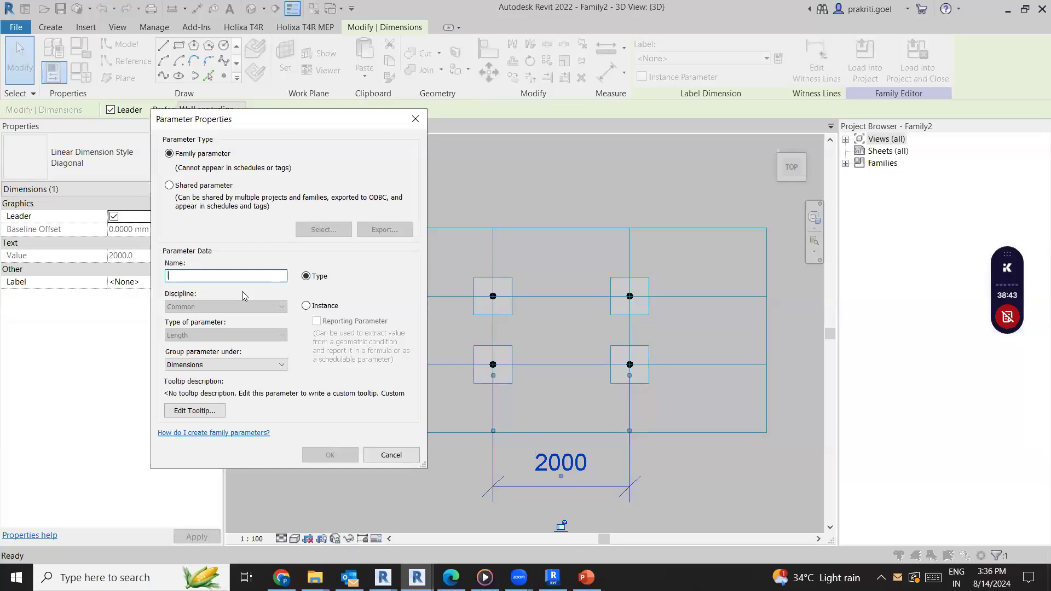
text(Total Panel)
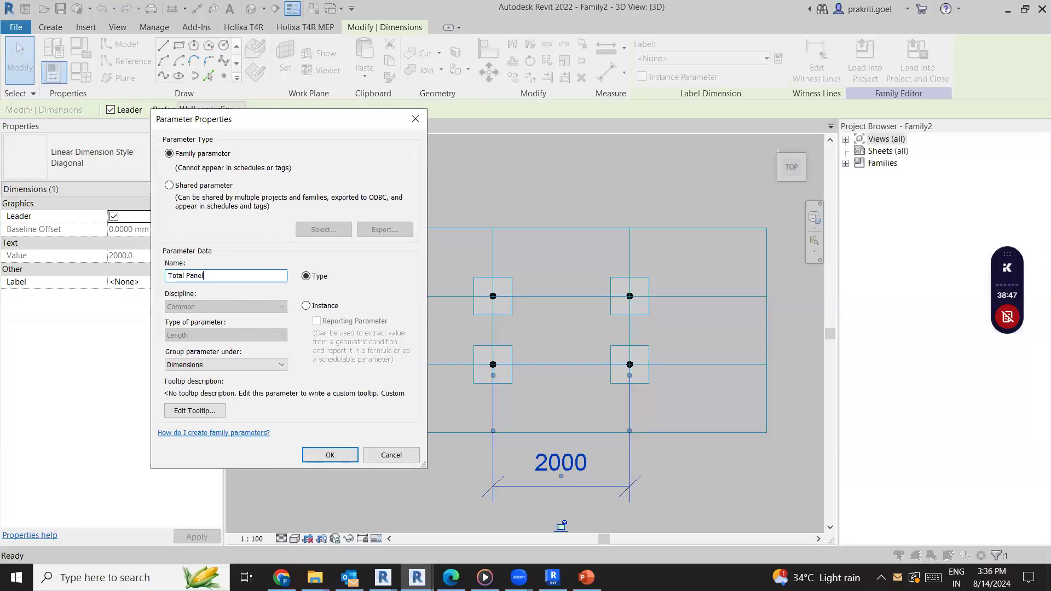
text( Height)
click(307, 306)
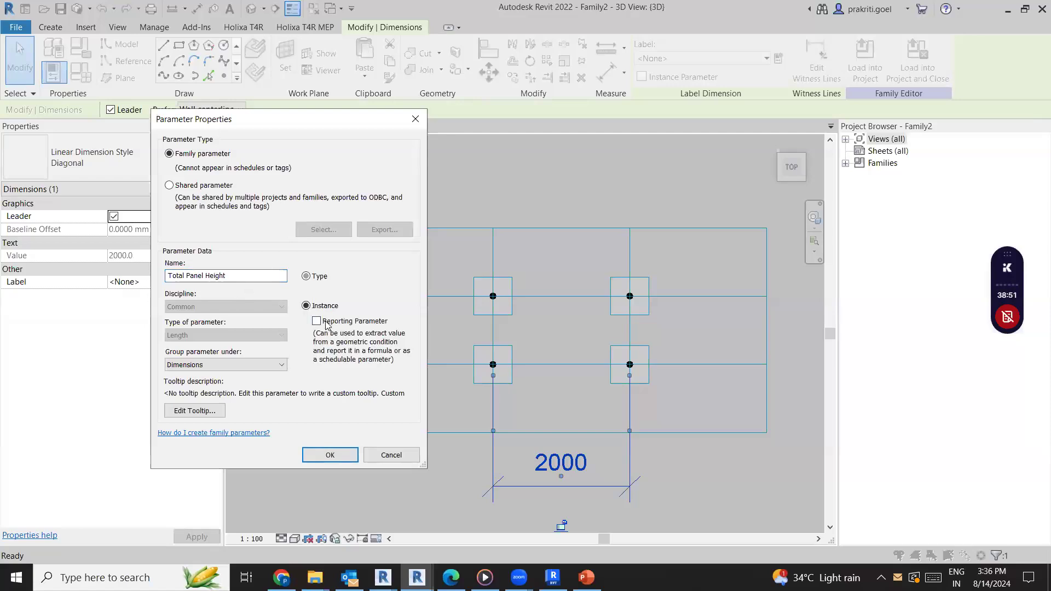
click(330, 455)
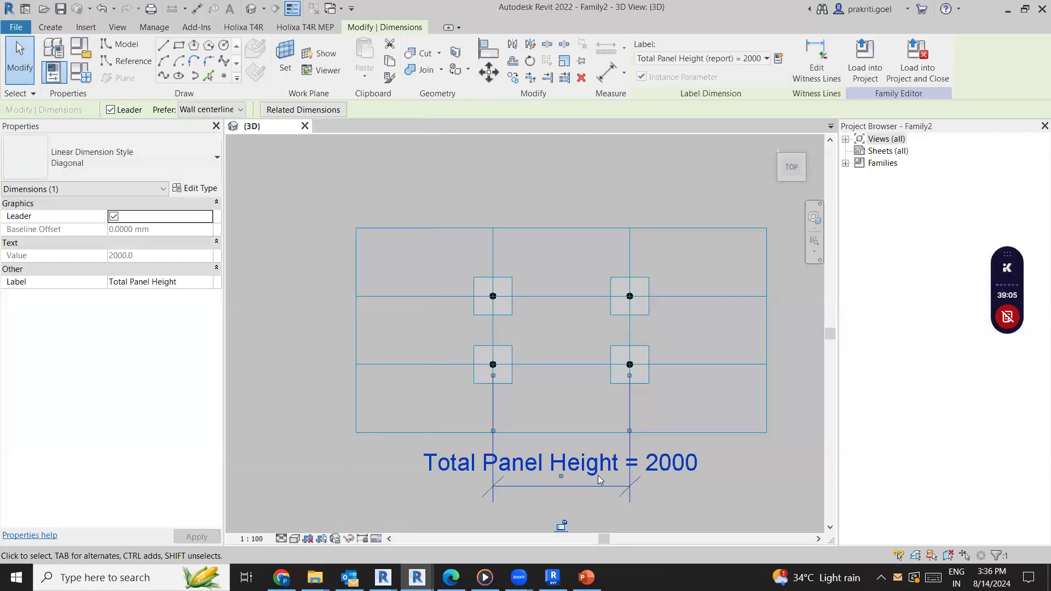
Place two reference points on the reference line between adaptive placement points 1 and 2
click(557, 384)
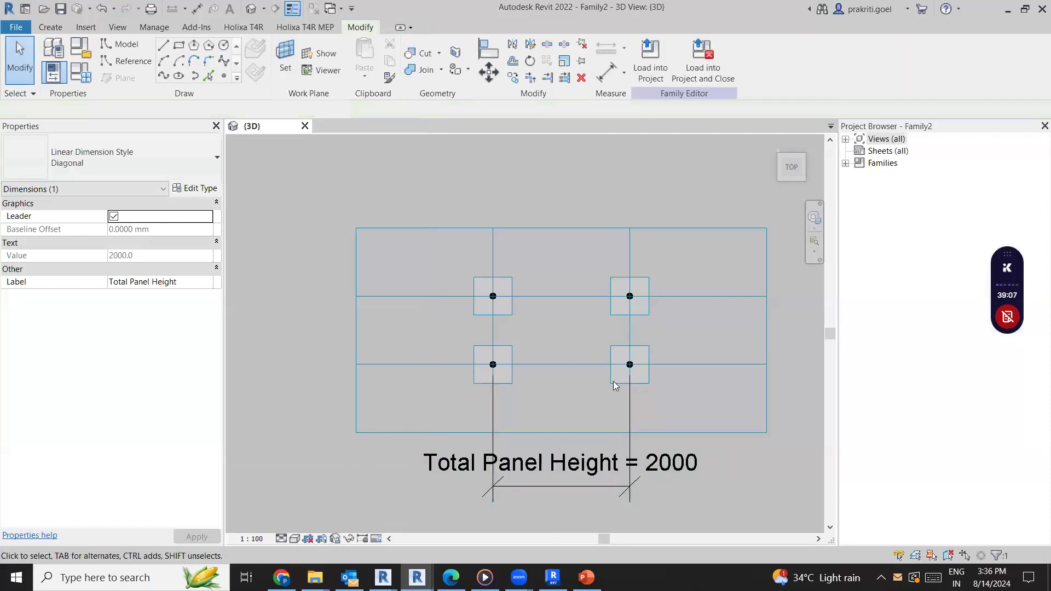
scroll(614, 379, up, 4)
middle_drag(564, 370, 528, 341)
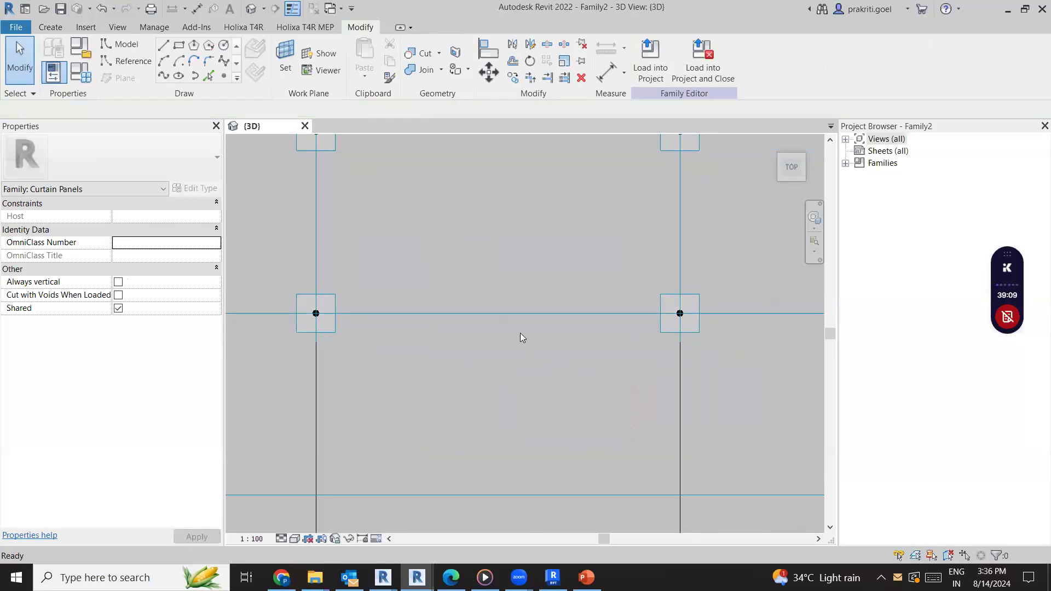
scroll(519, 336, down, 2)
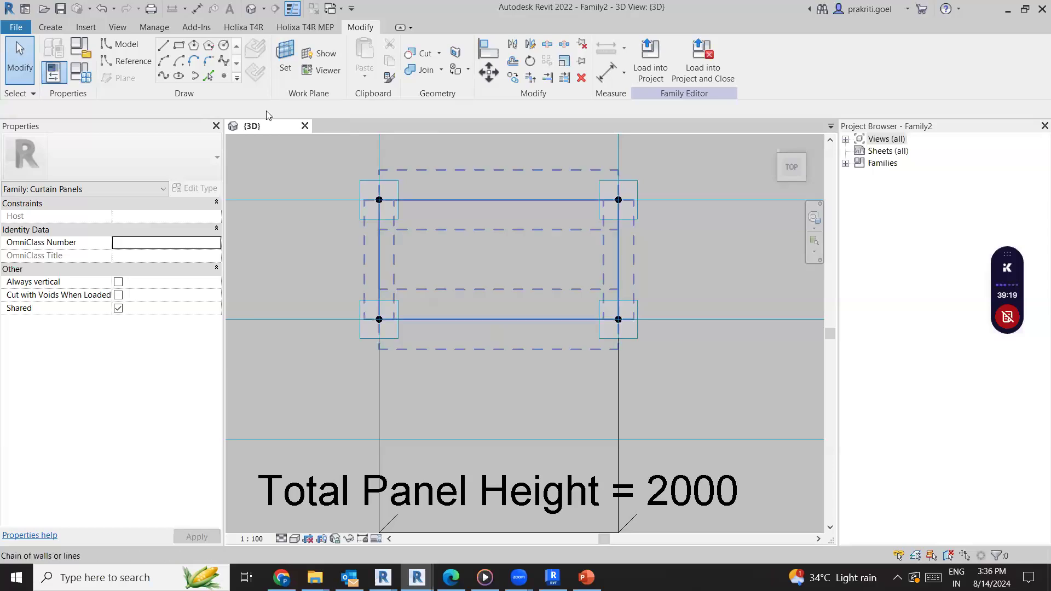
click(121, 43)
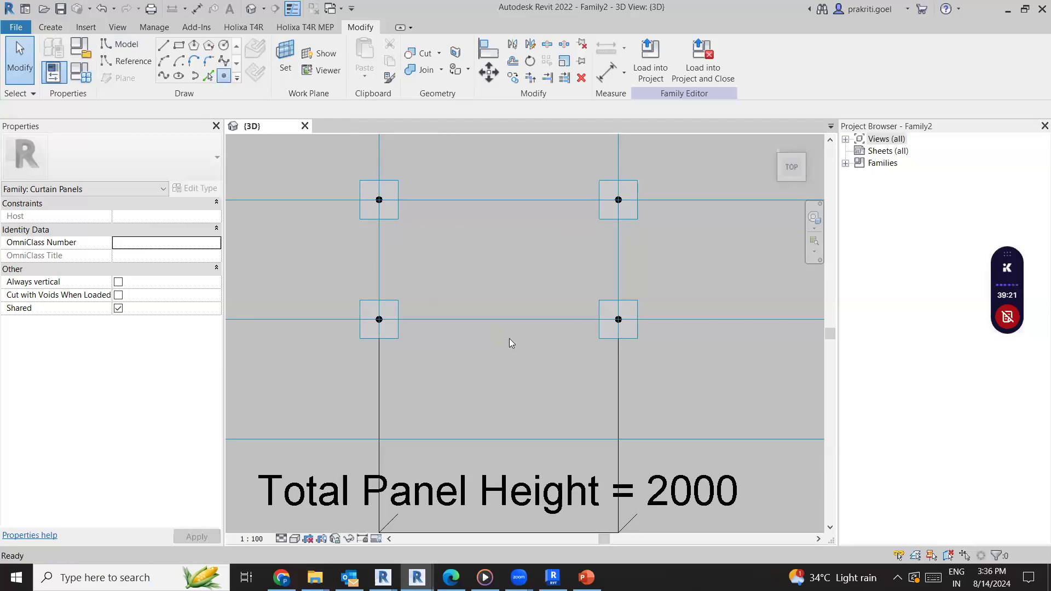
click(527, 319)
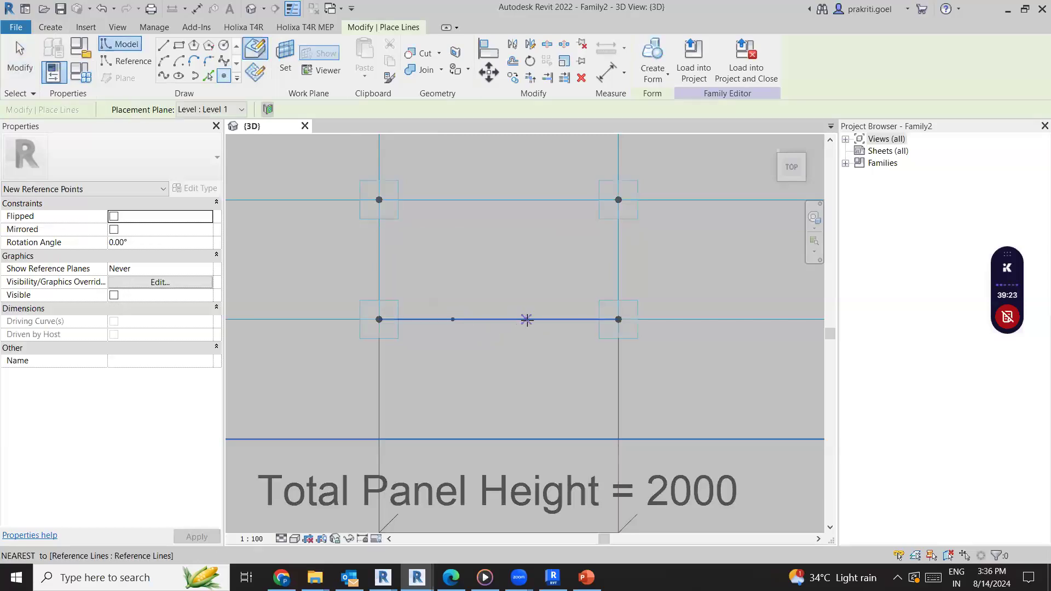
scroll(506, 320, up, 1)
key(Escape)
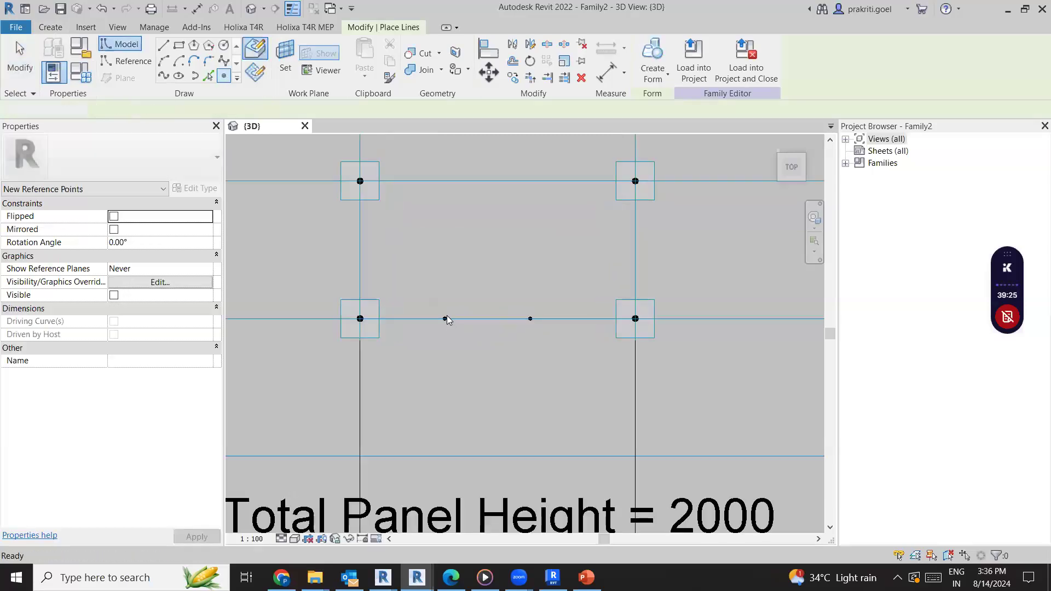
Slide the hosted reference point nearest placement point 1 along its line to a normalized curve parameter of about 0.198
click(444, 318)
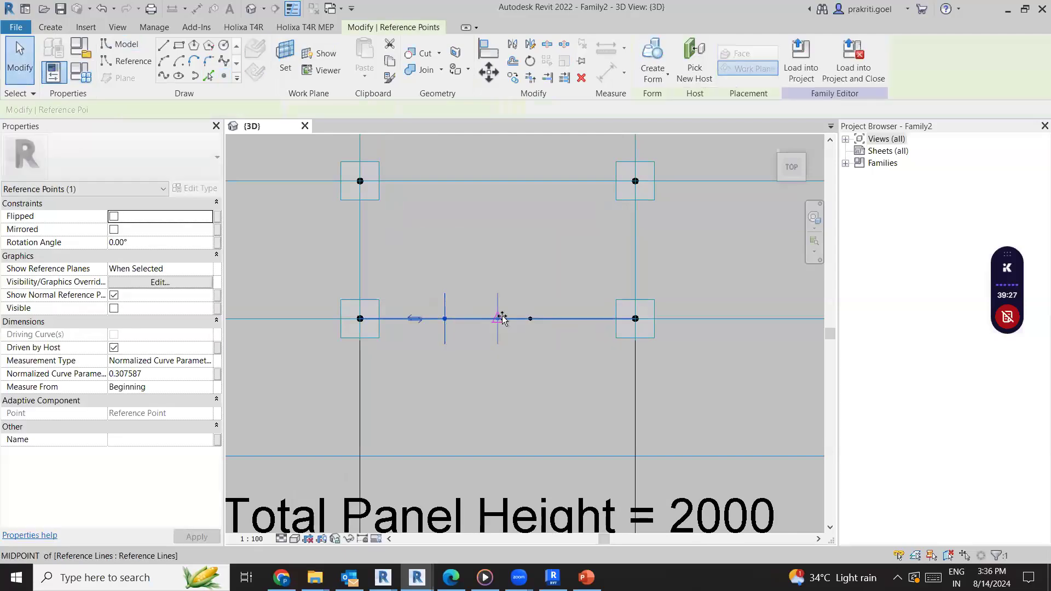
drag(518, 319, 483, 321)
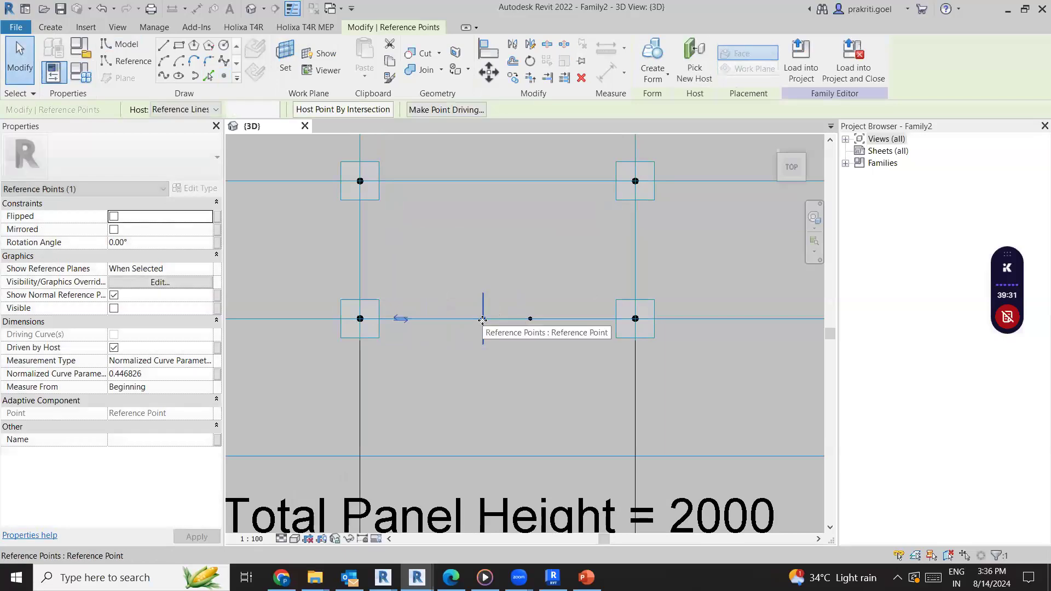
drag(478, 318, 415, 319)
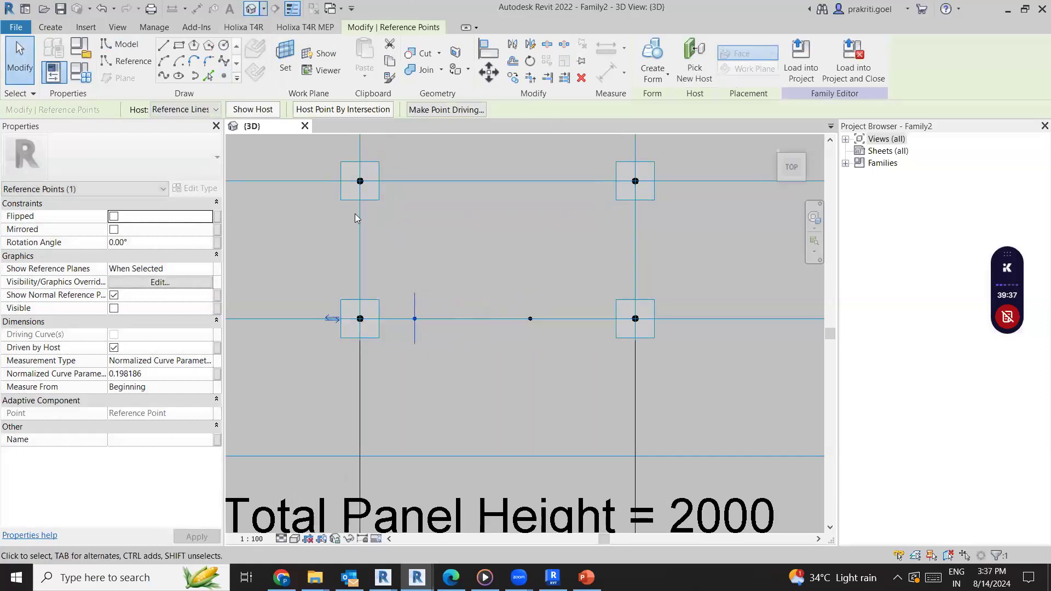
Slide the hosted reference points along their line to normalized curve parameters of about 0.123 near placement point 1 and 0.744 near point 2
click(434, 324)
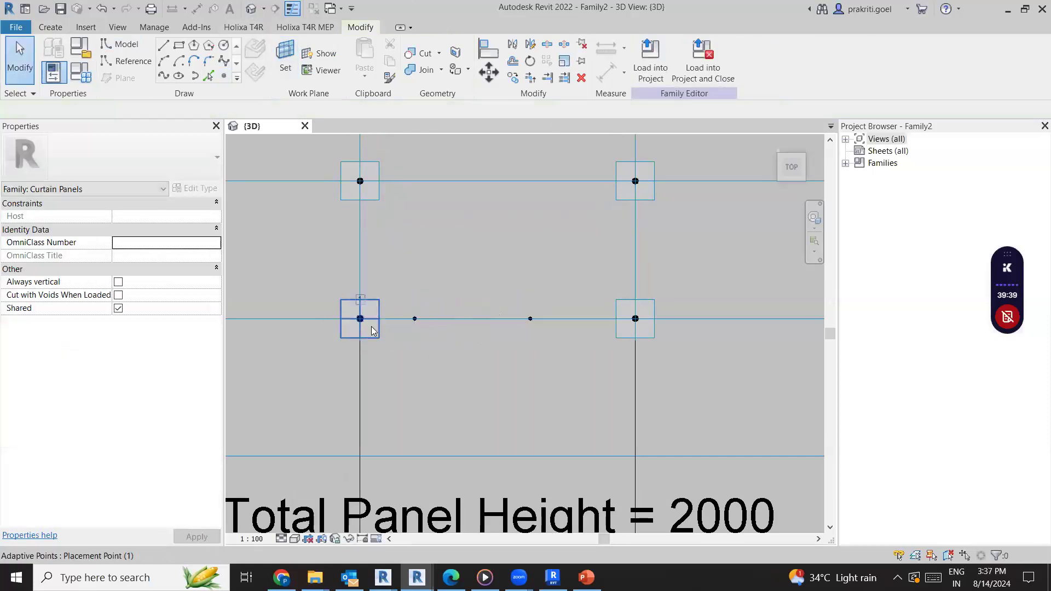
mouse_move(415, 319)
mouse_down()
mouse_move(361, 316)
mouse_move(396, 321)
mouse_up()
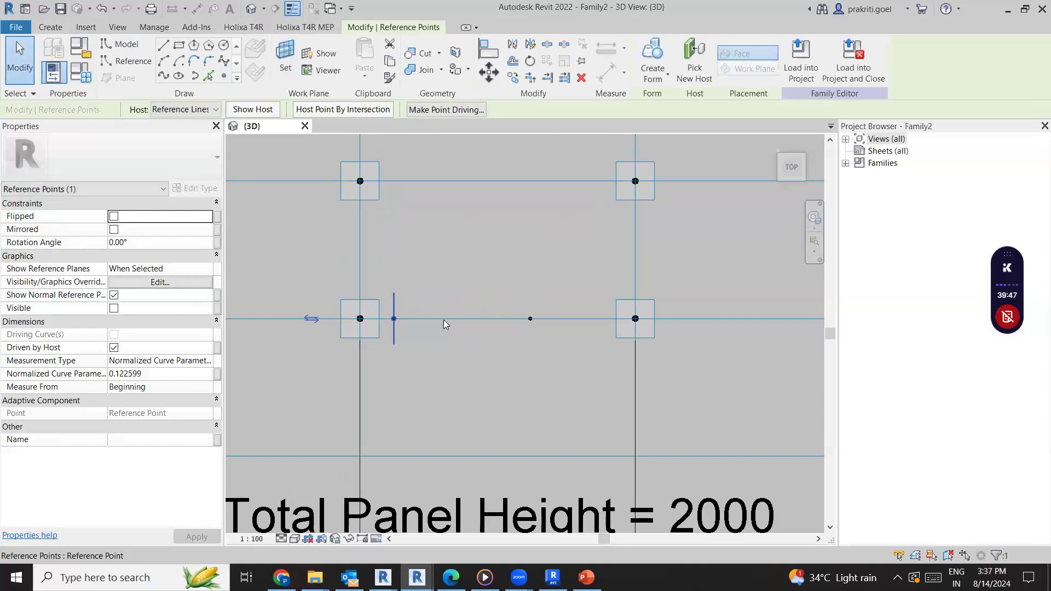
click(531, 320)
drag(532, 320, 567, 328)
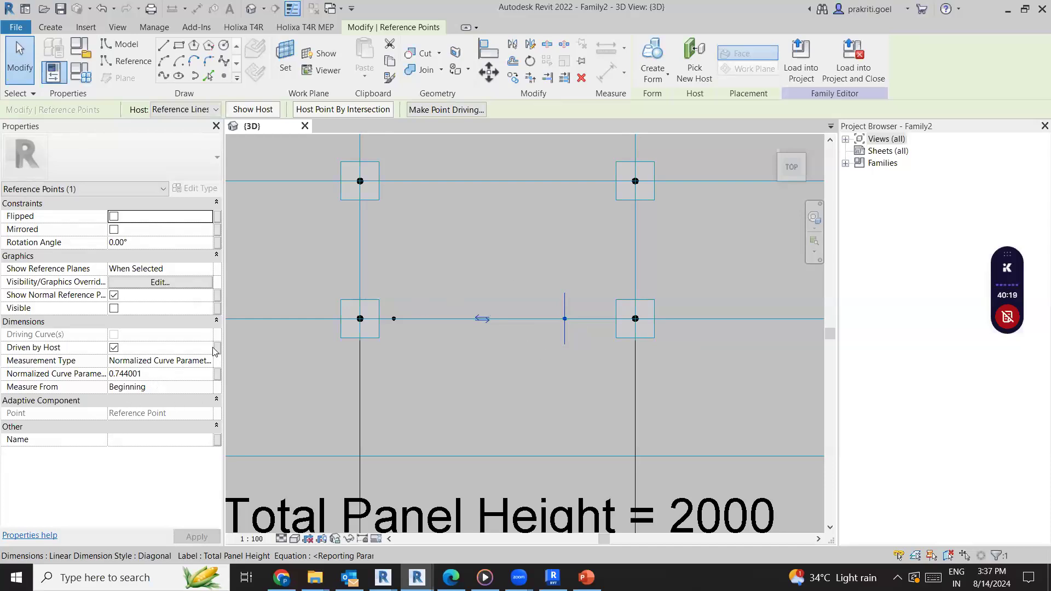
click(447, 268)
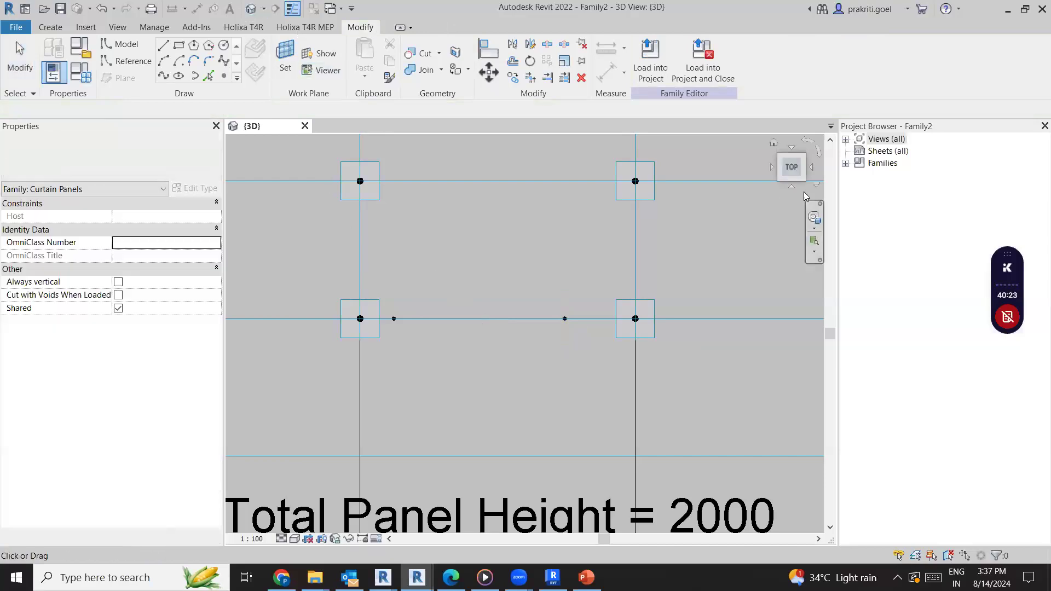
In an angled 3D view, associate the normalized curve parameter of the hosted point nearest placement point 1 with a new instance parameter named Opening
mouse_move(750, 149)
shift+middle_down()
mouse_move(739, 133)
mouse_move(701, 304)
shift+middle_up()
middle_drag(677, 409, 794, 542)
middle_drag(494, 372, 452, 340)
scroll(452, 340, up, 2)
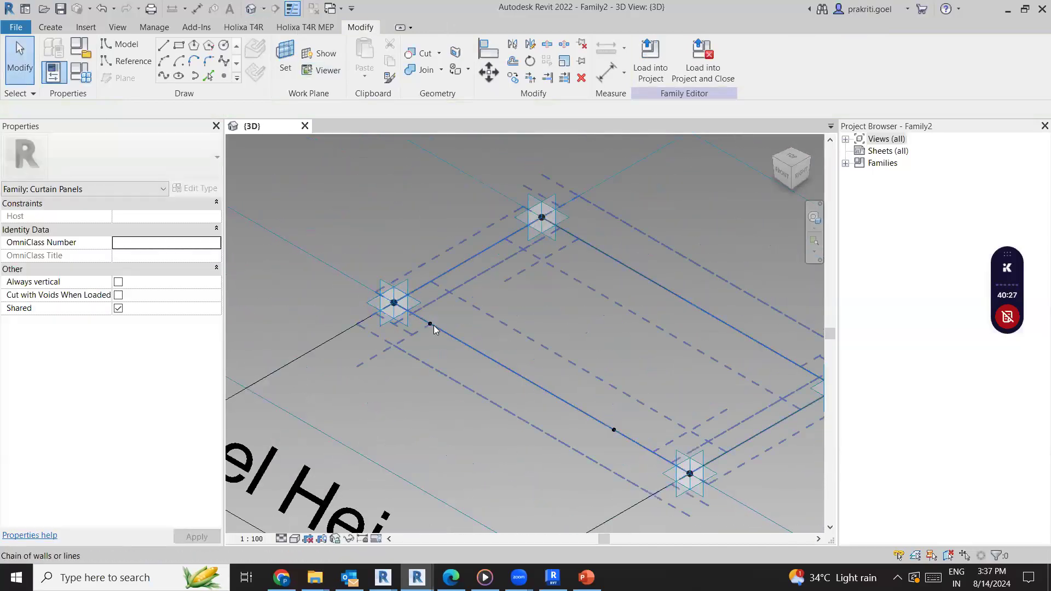
click(379, 418)
scroll(452, 361, up, 1)
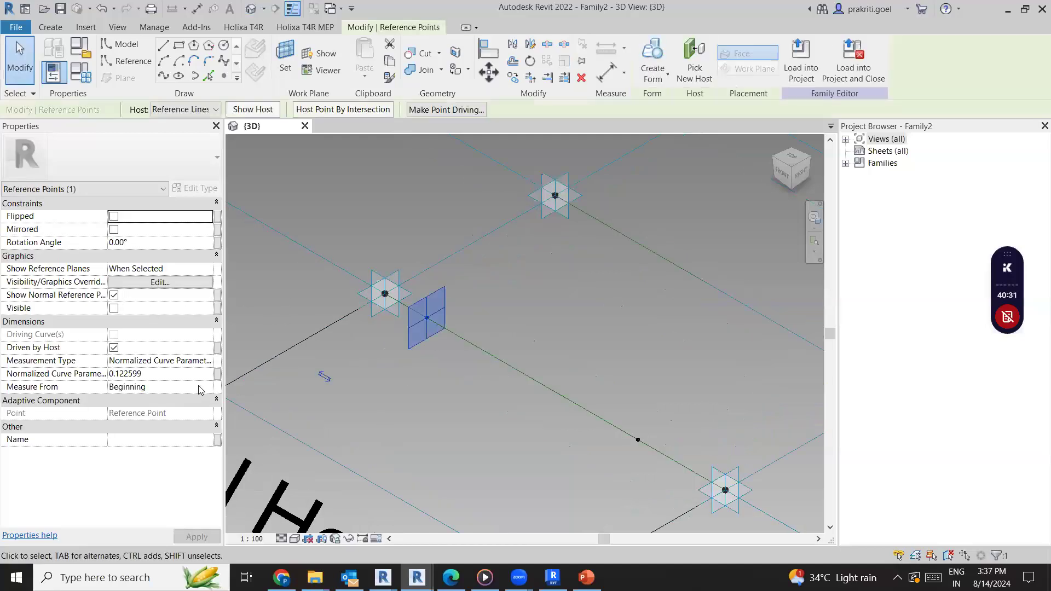
click(218, 374)
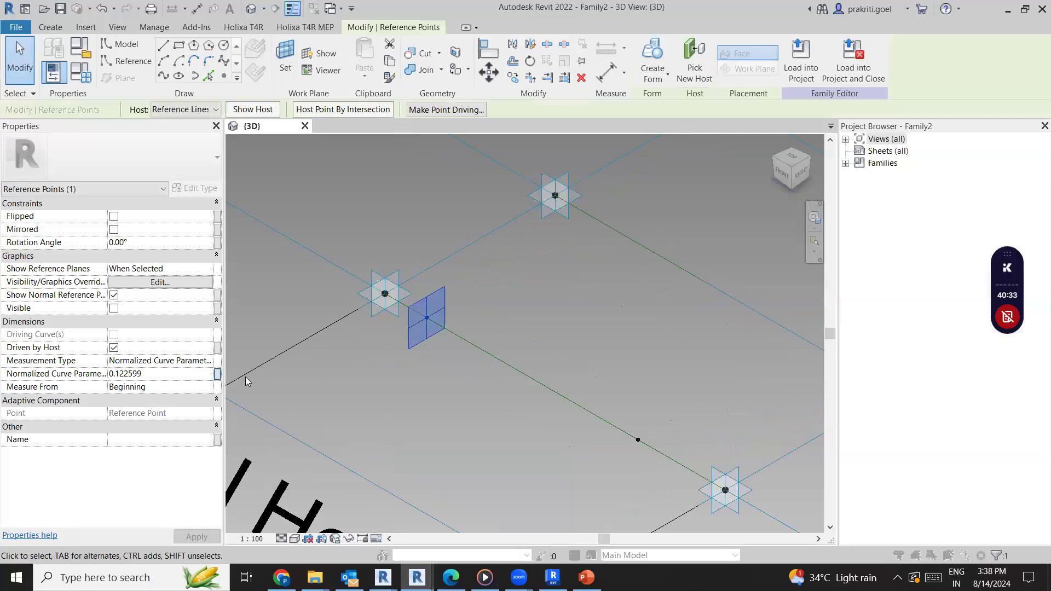
click(290, 342)
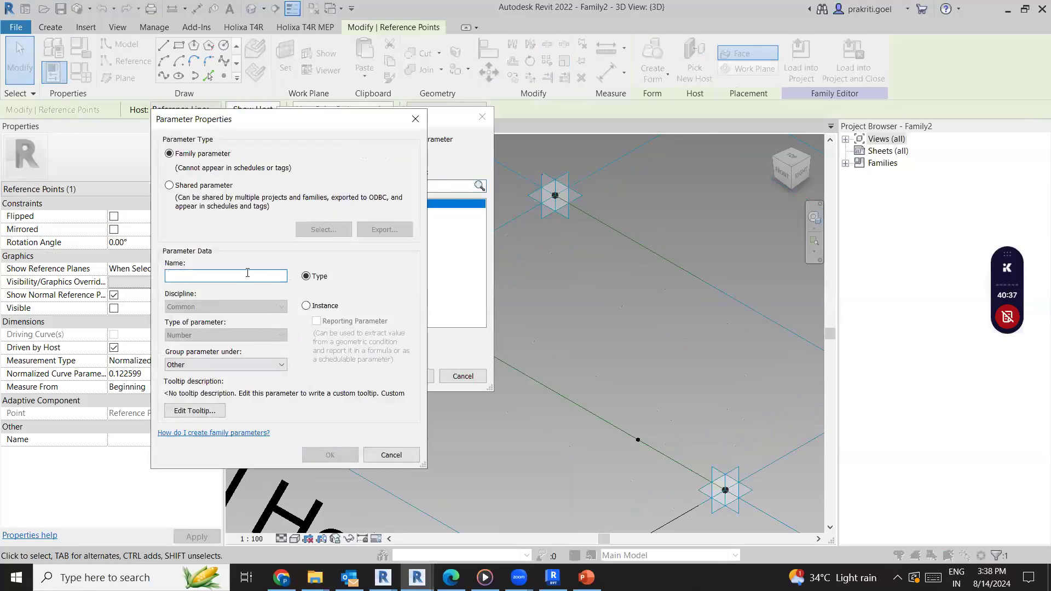
text(Ope)
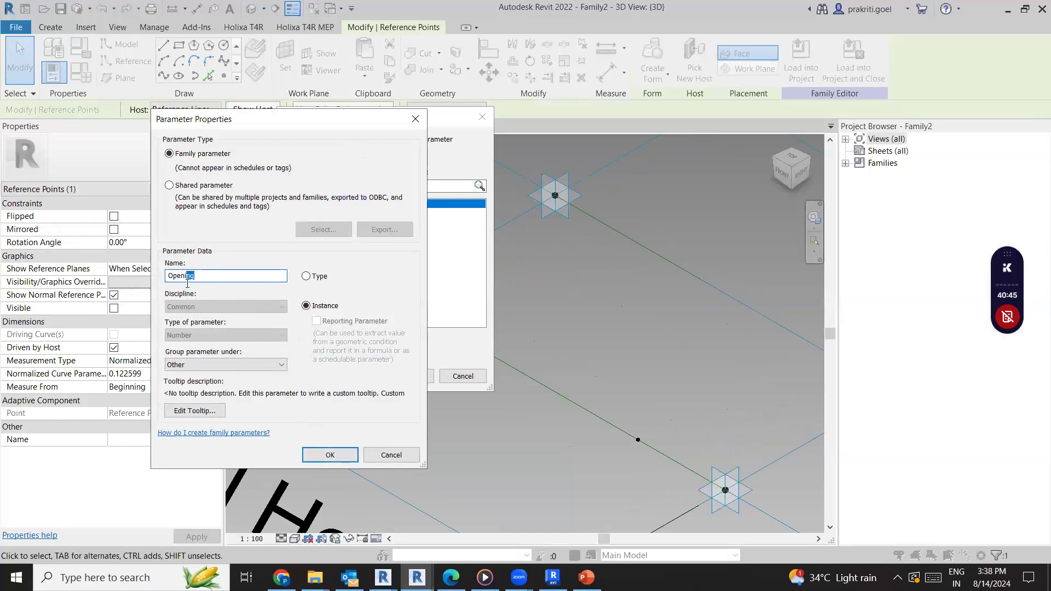
key(BackSpace)
text(in)
key(Return)
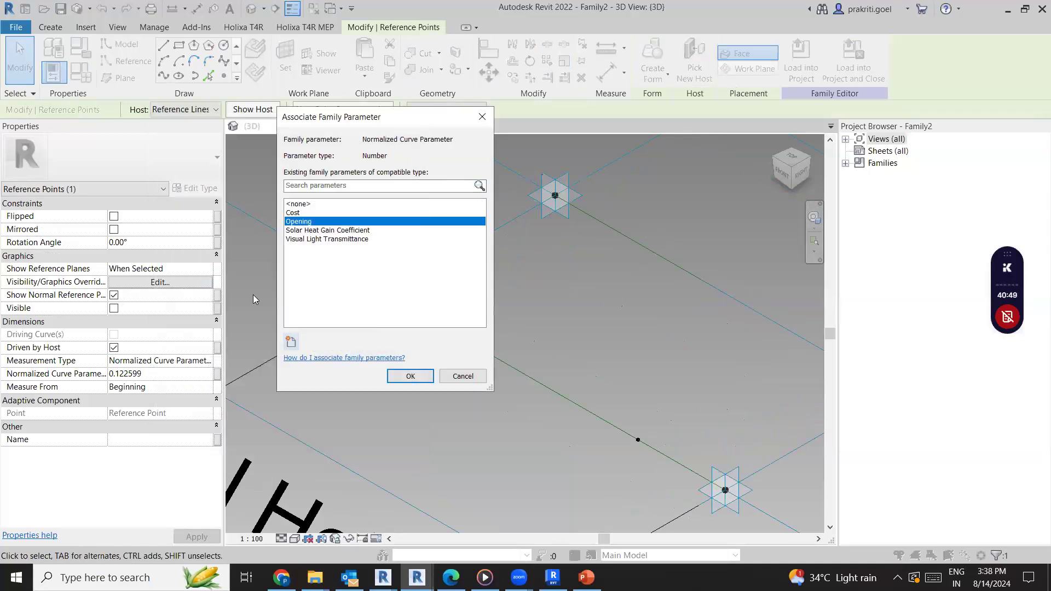
click(410, 376)
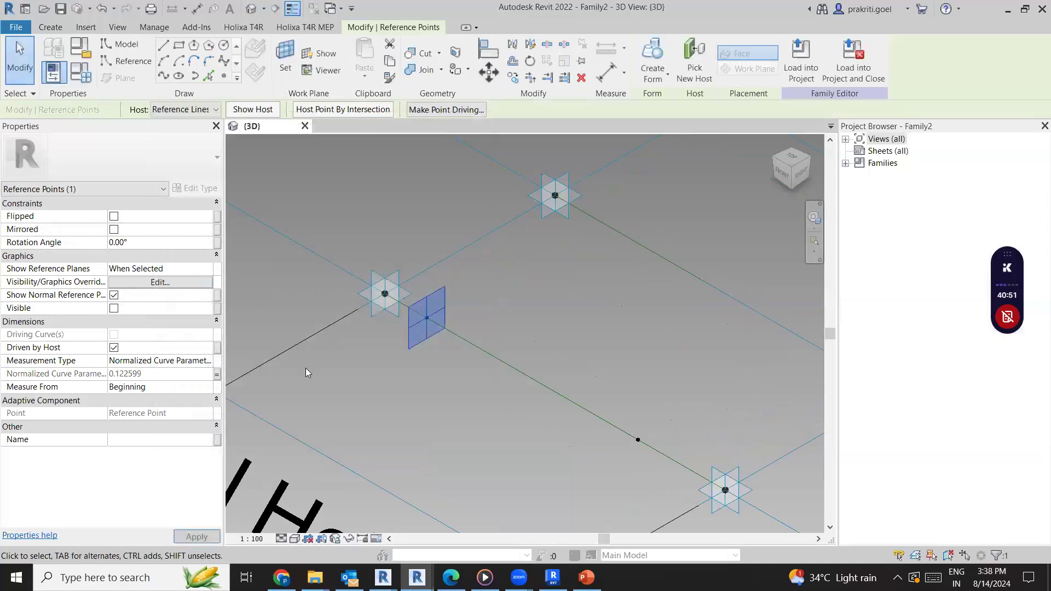
Measure the hosted point nearest placement point 2 from the End and associate its normalized curve parameter with Opening
key(Tab)
click(637, 440)
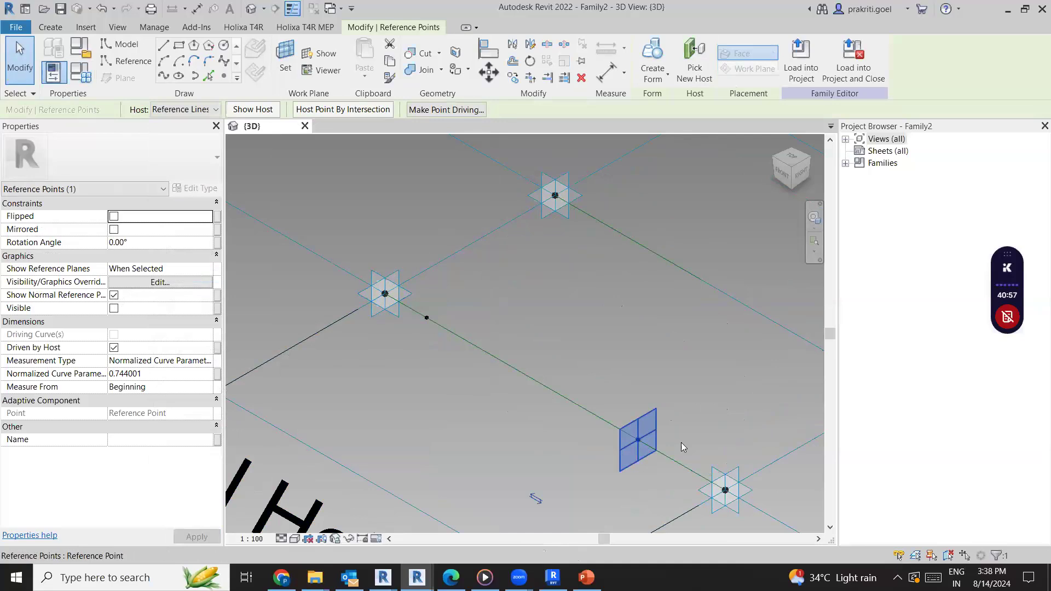
click(207, 388)
click(177, 412)
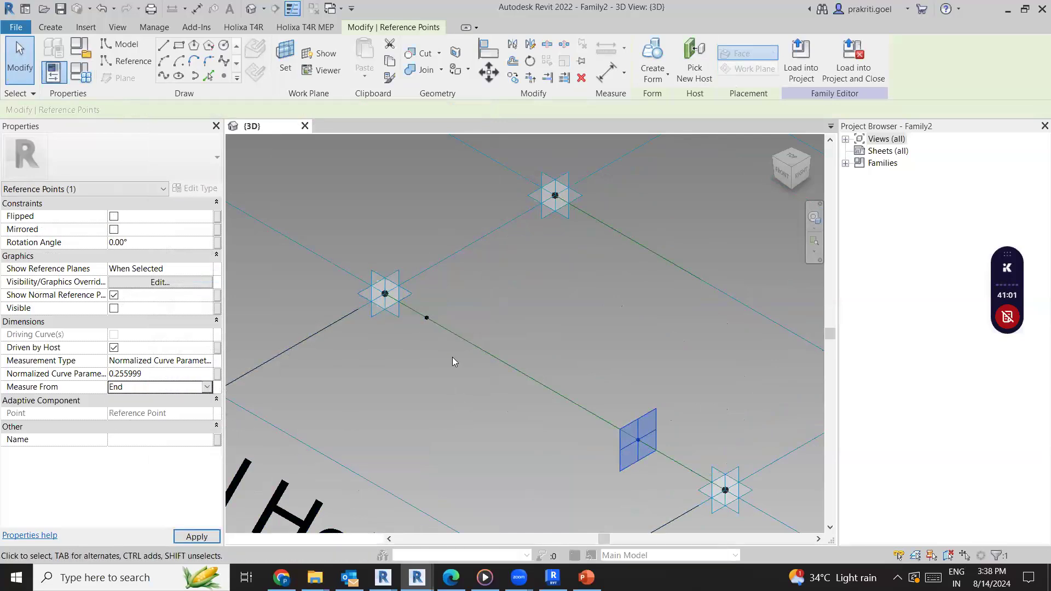
click(218, 373)
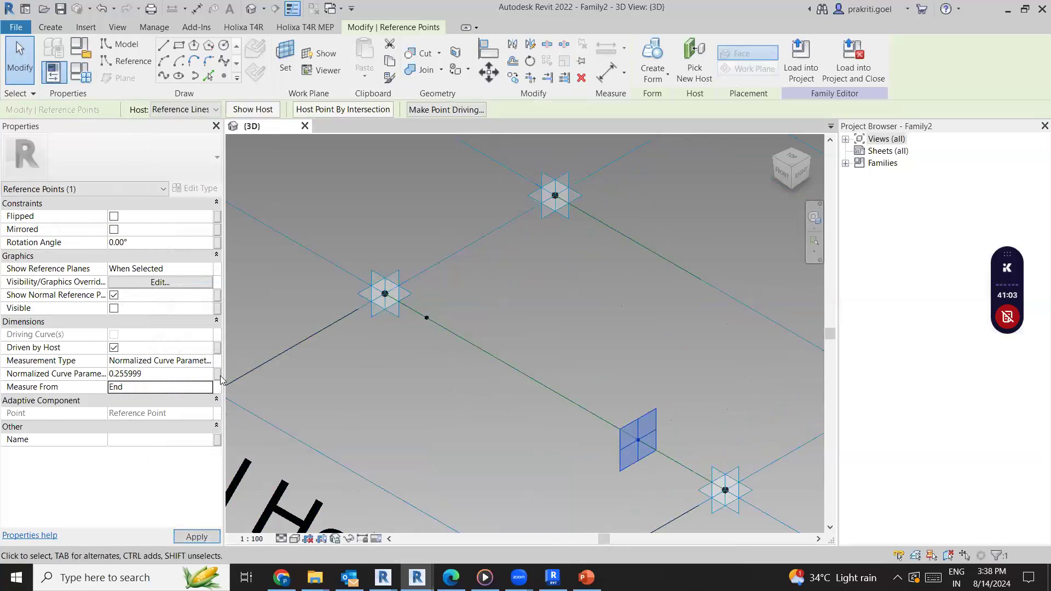
click(309, 223)
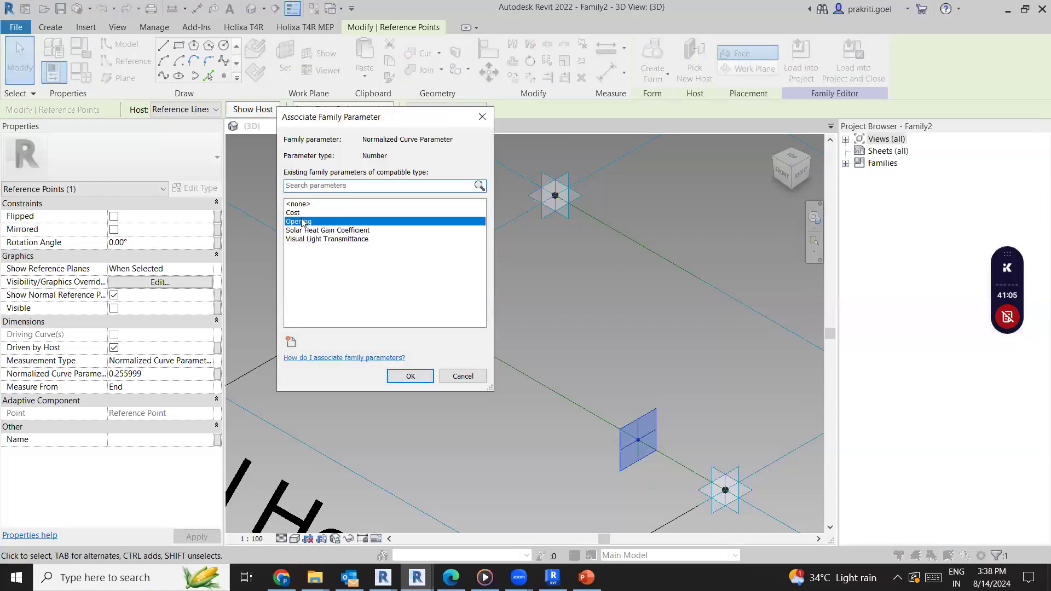
click(410, 376)
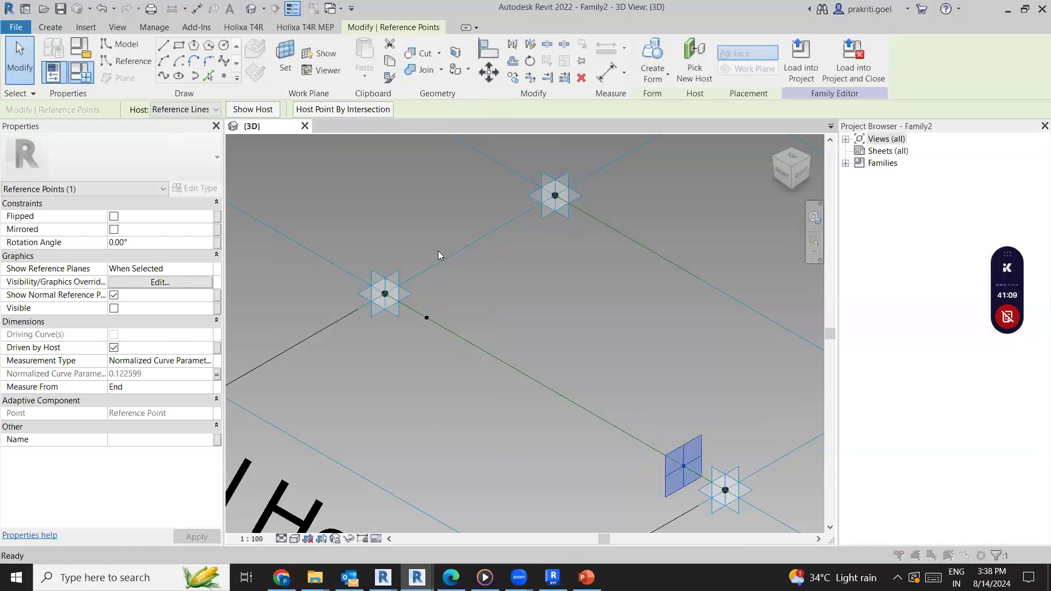
Bring up the family types beside the model and apply an Opening value of 0.5
click(86, 80)
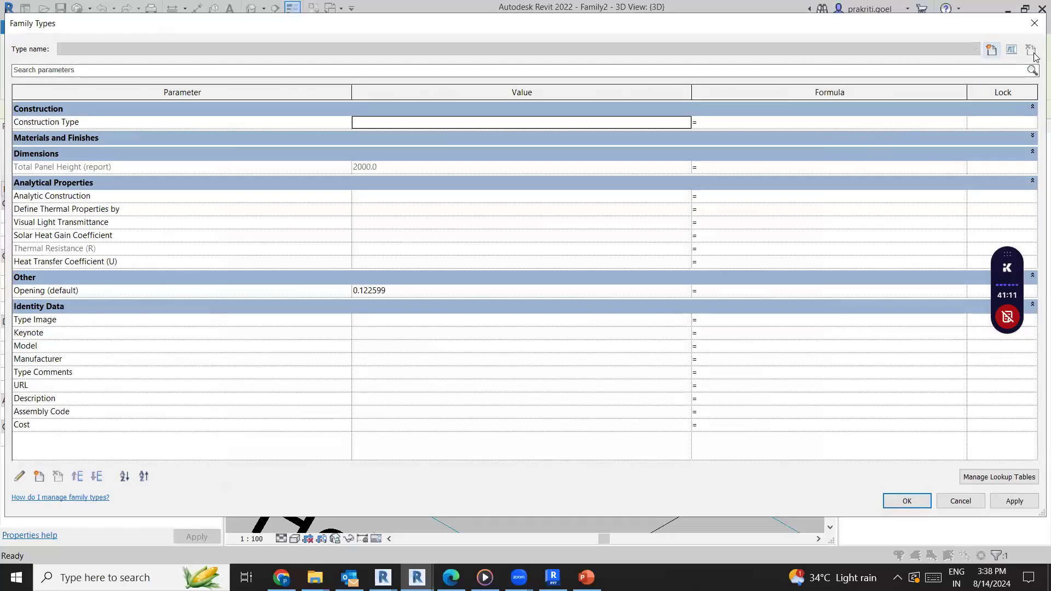
drag(1039, 52, 320, 52)
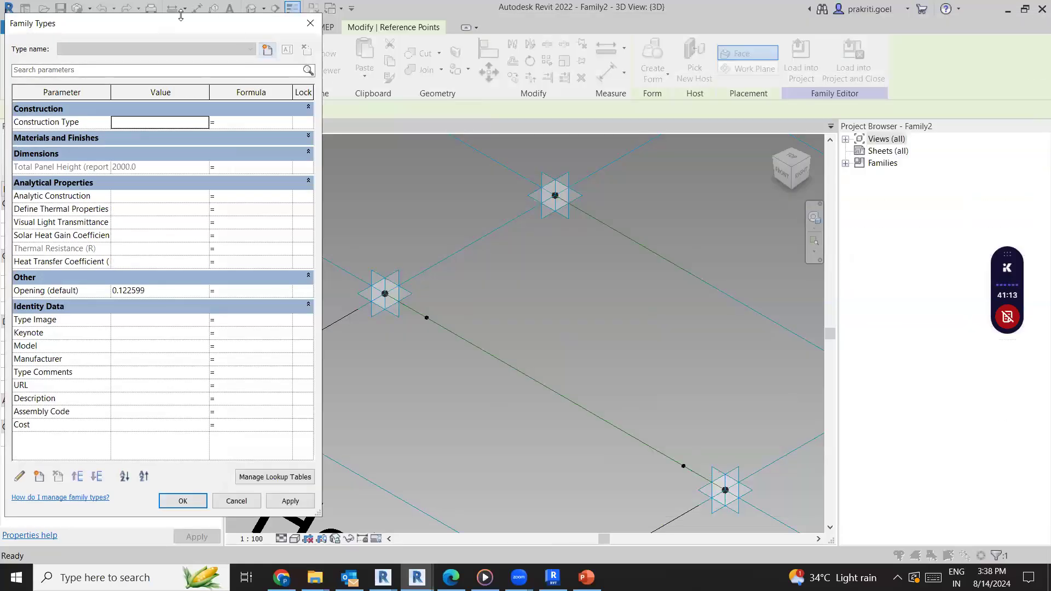
drag(180, 15, 181, 5)
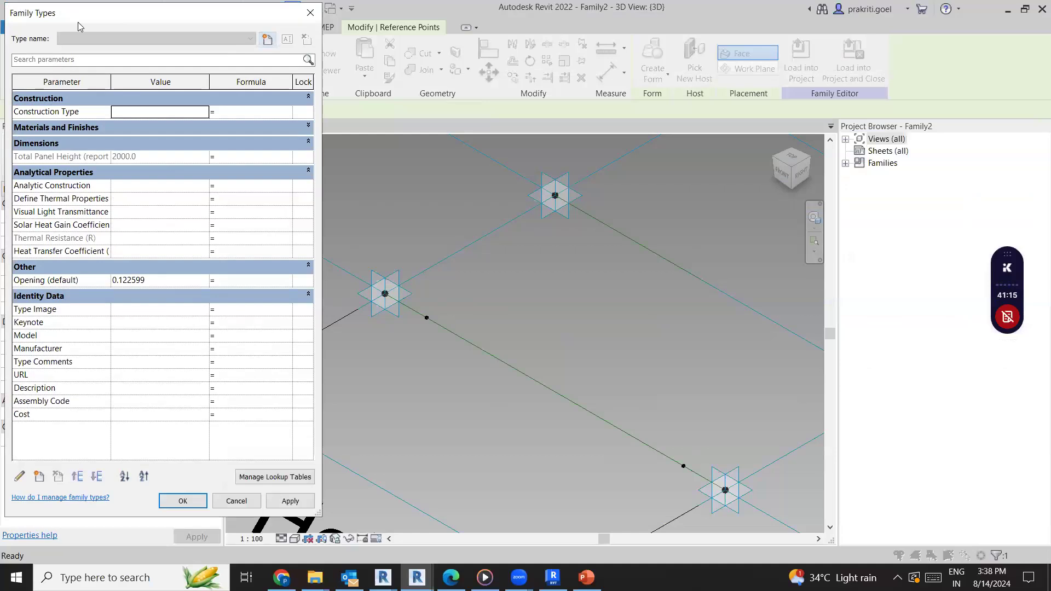
drag(78, 22, 754, 19)
click(833, 278)
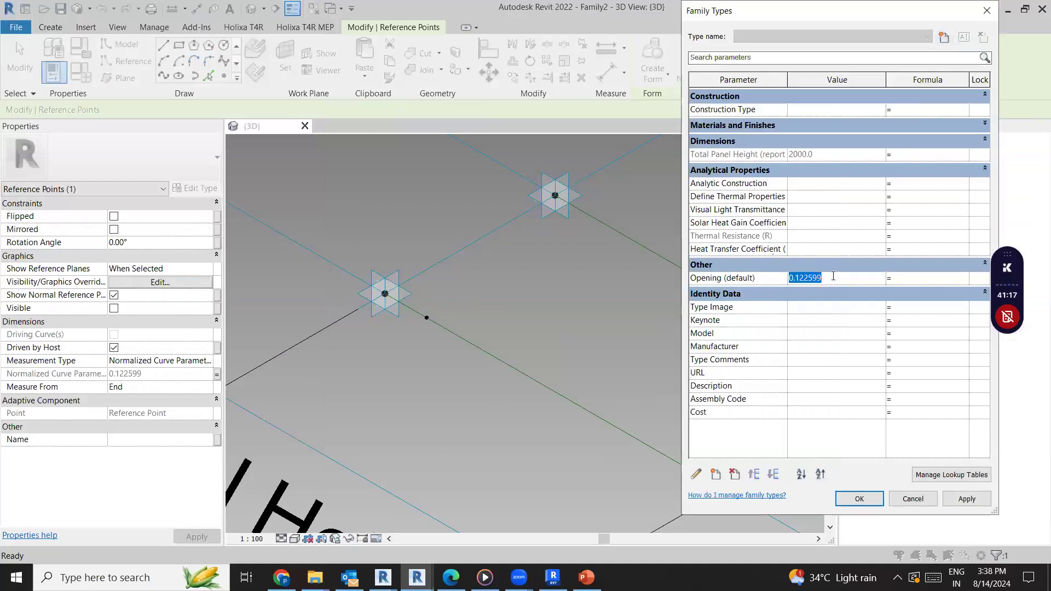
text(0.5)
click(974, 505)
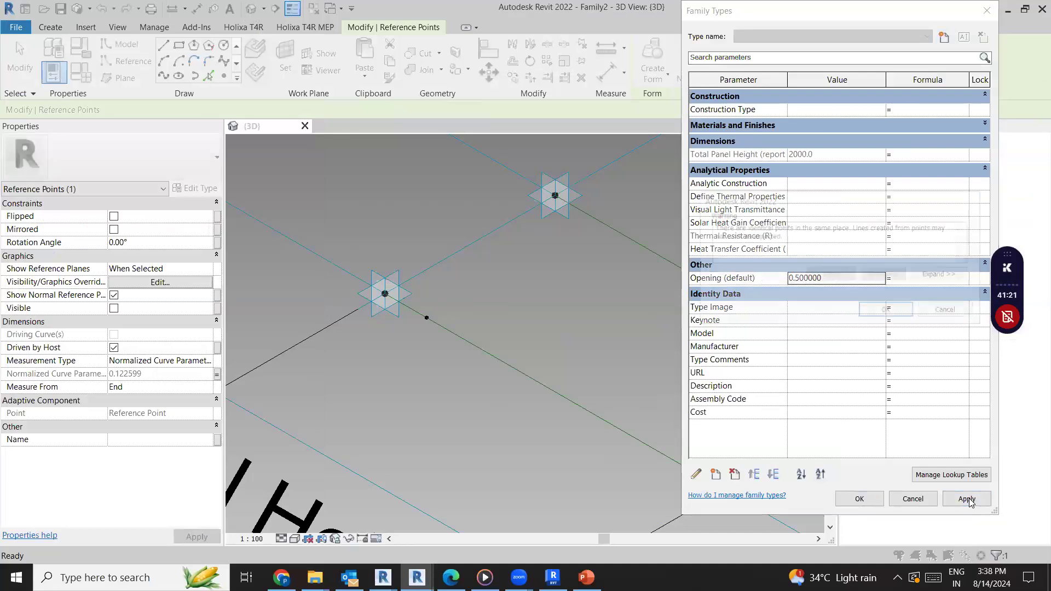
click(886, 310)
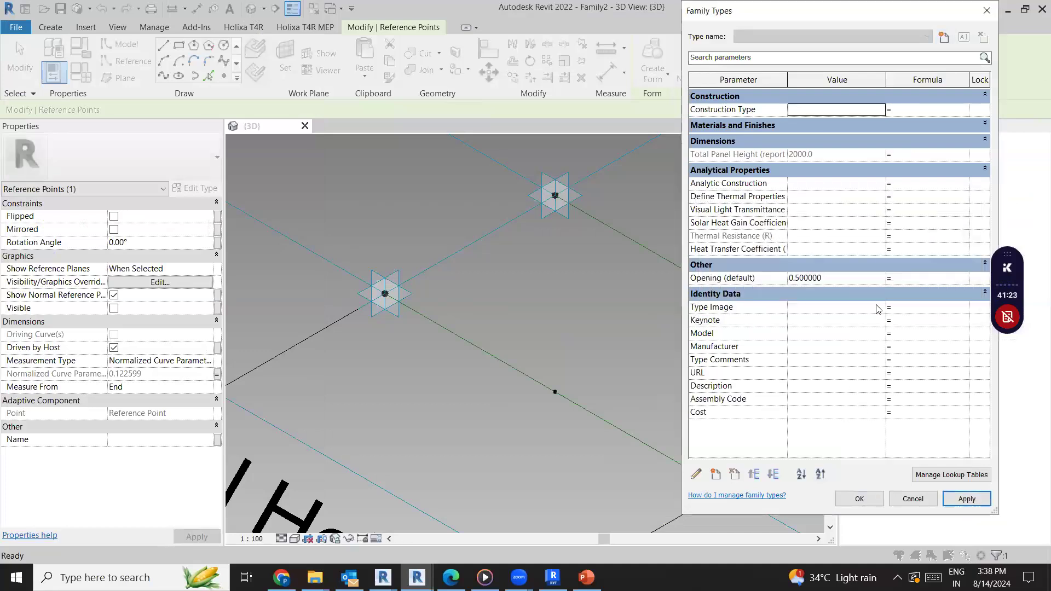
Try to set the Opening parameter to 0.75
text(0.75)
click(833, 265)
click(846, 280)
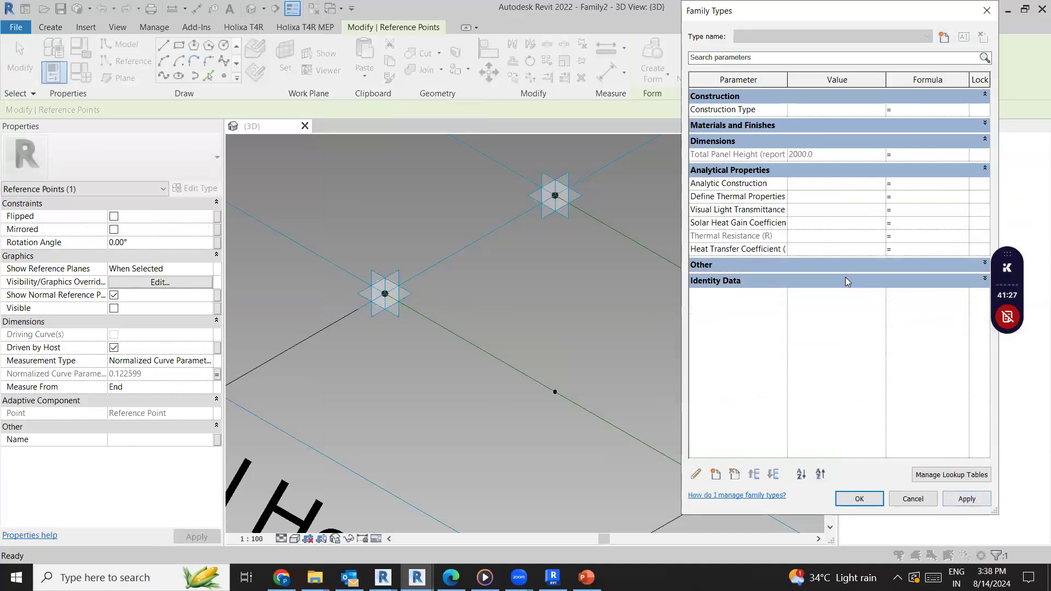
Set the Opening parameter to 0.25, apply it and close the family types
click(846, 265)
click(844, 277)
text(0.25)
click(966, 498)
click(858, 499)
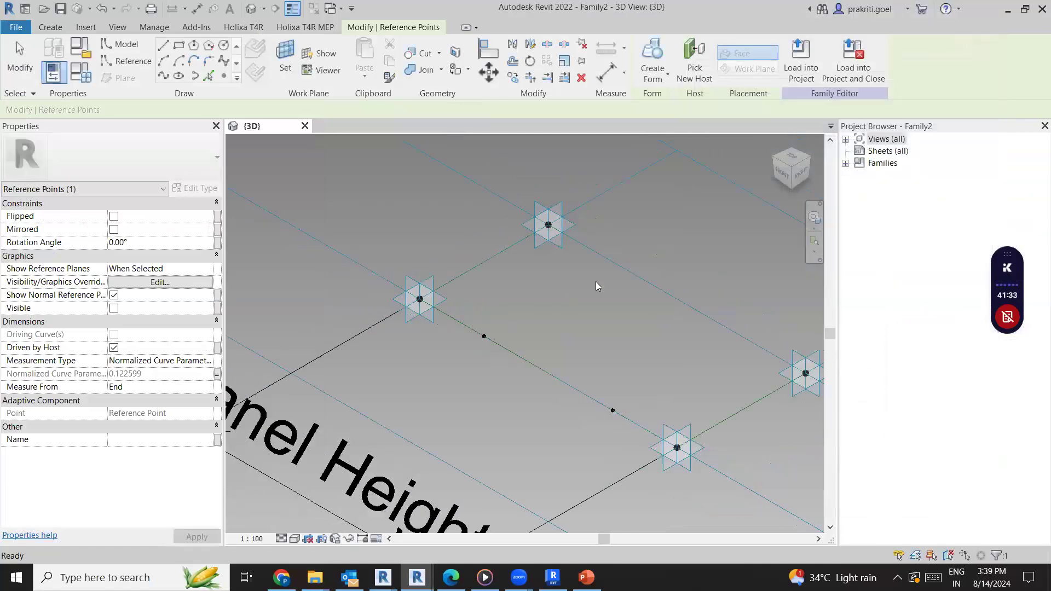
click(590, 287)
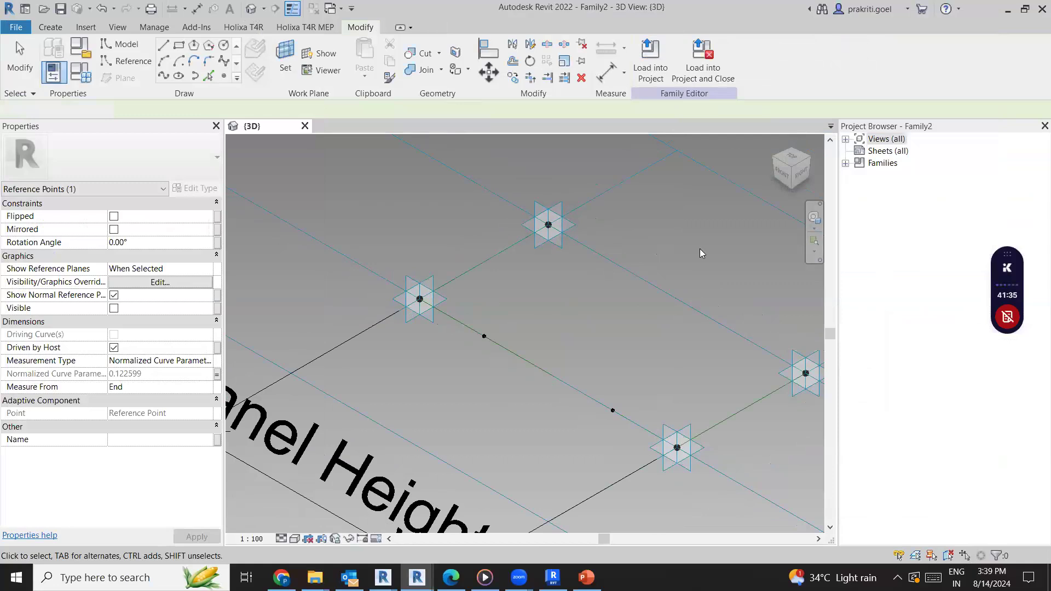
Place two reference points on the opposite reference line between adaptive placement points 4 and 3
scroll(525, 265, down, 2)
scroll(524, 265, up, 2)
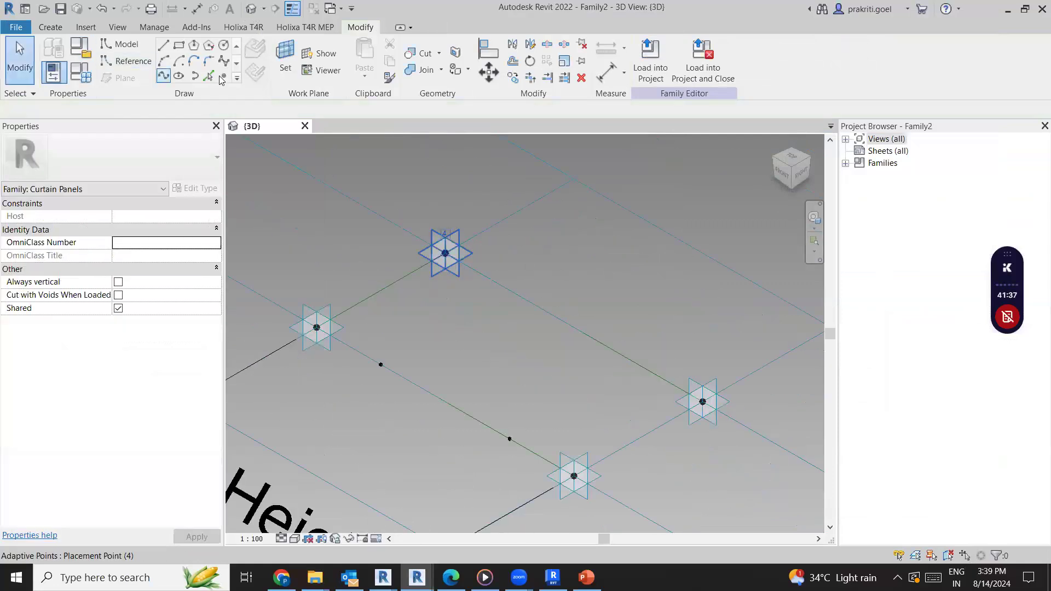
key(l)
key(i)
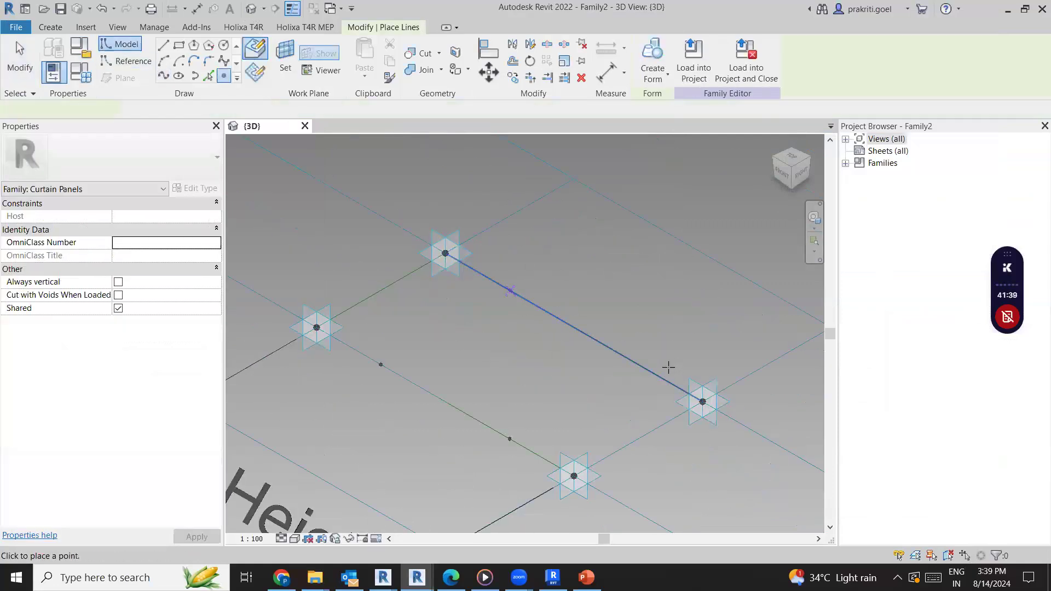
click(613, 346)
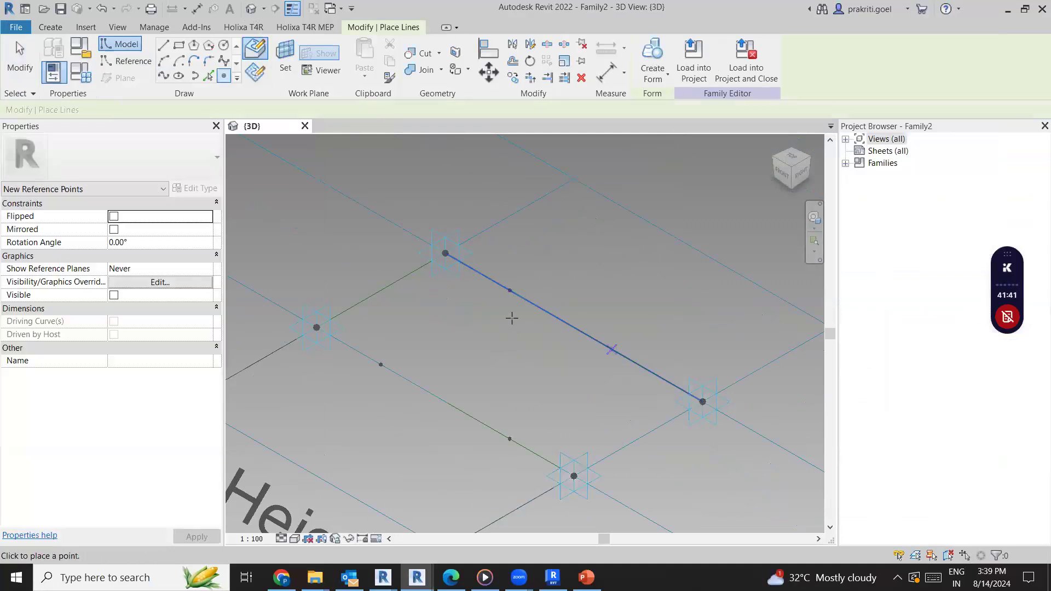
key(Escape)
key(Escape)
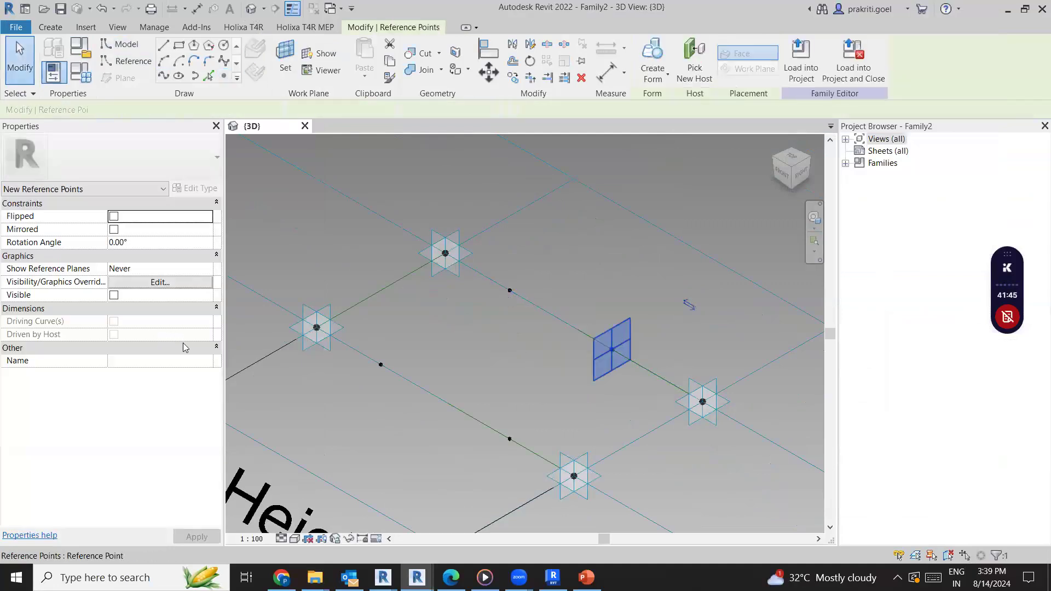
Measure the new point nearest placement point 3 from the End and associate both new points' normalized curve parameters with Opening
click(206, 392)
click(143, 407)
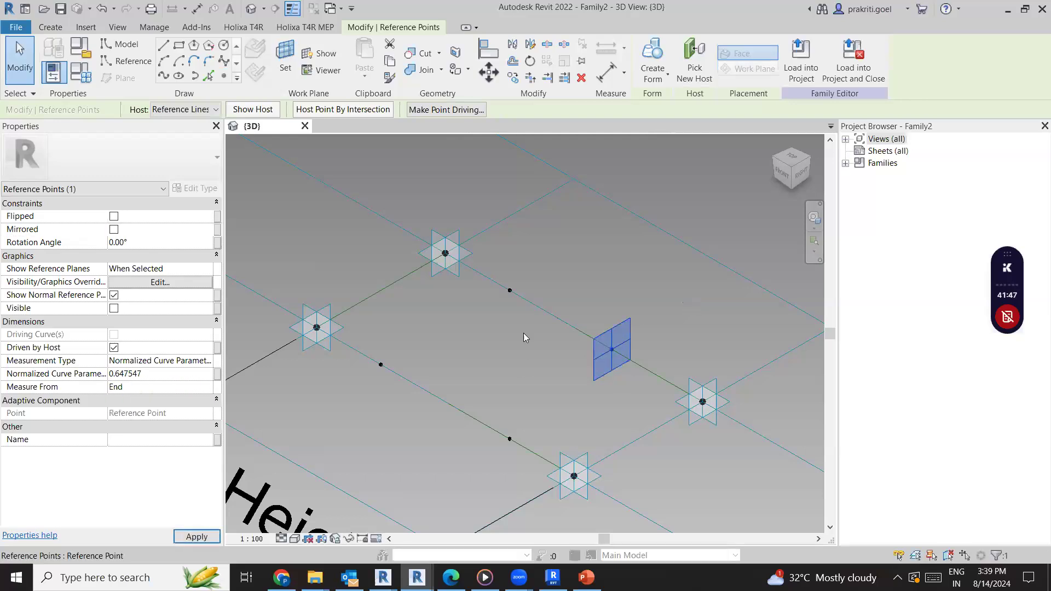
click(508, 291)
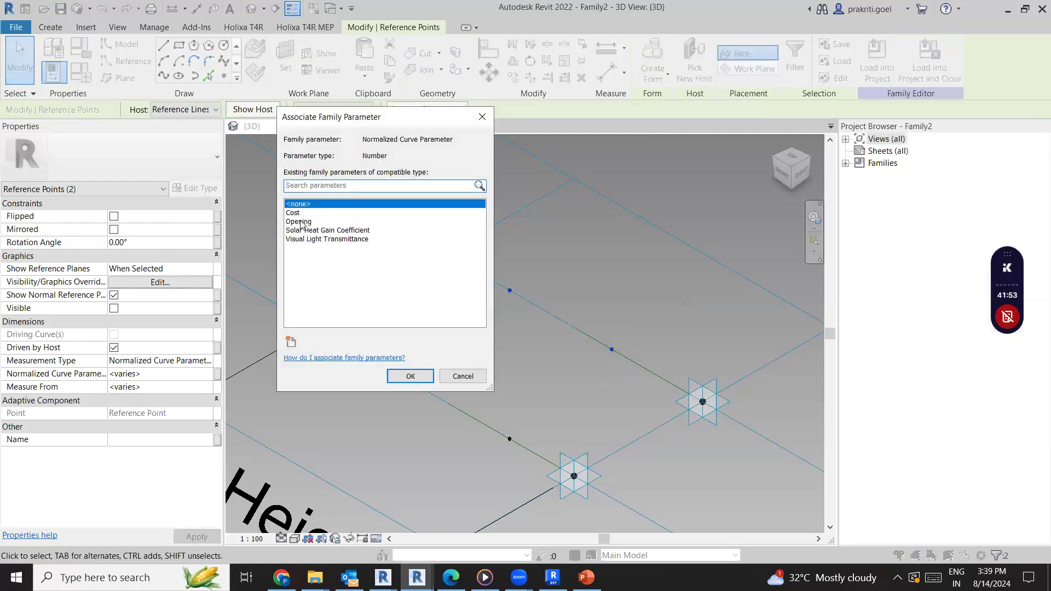
click(300, 222)
click(411, 377)
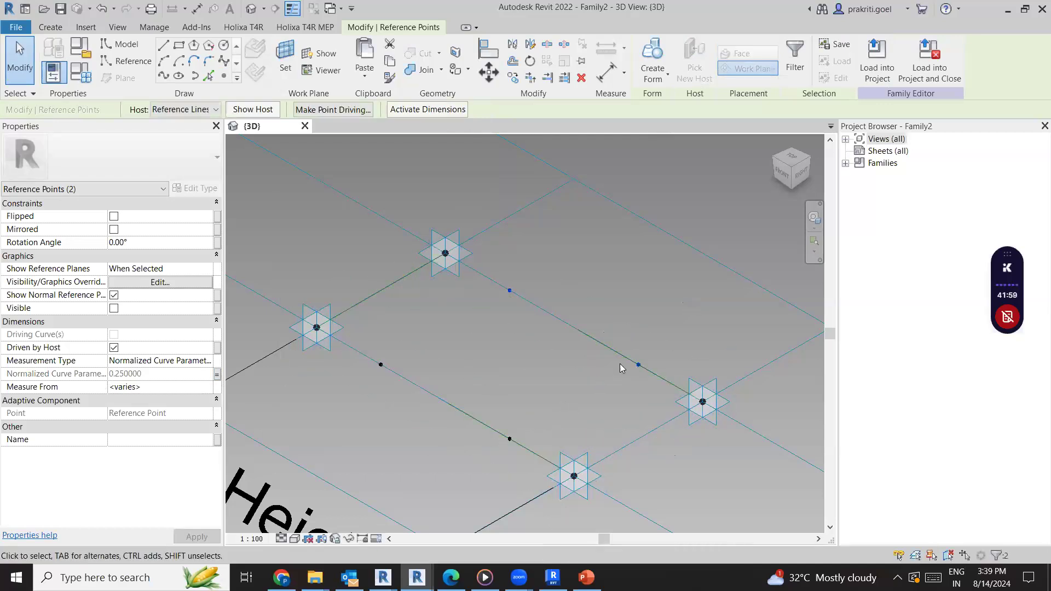
Switch to the PowerPoint Concept slide, outline an upper and a lower folding facade panel in red ink, and erase the markings
click(586, 577)
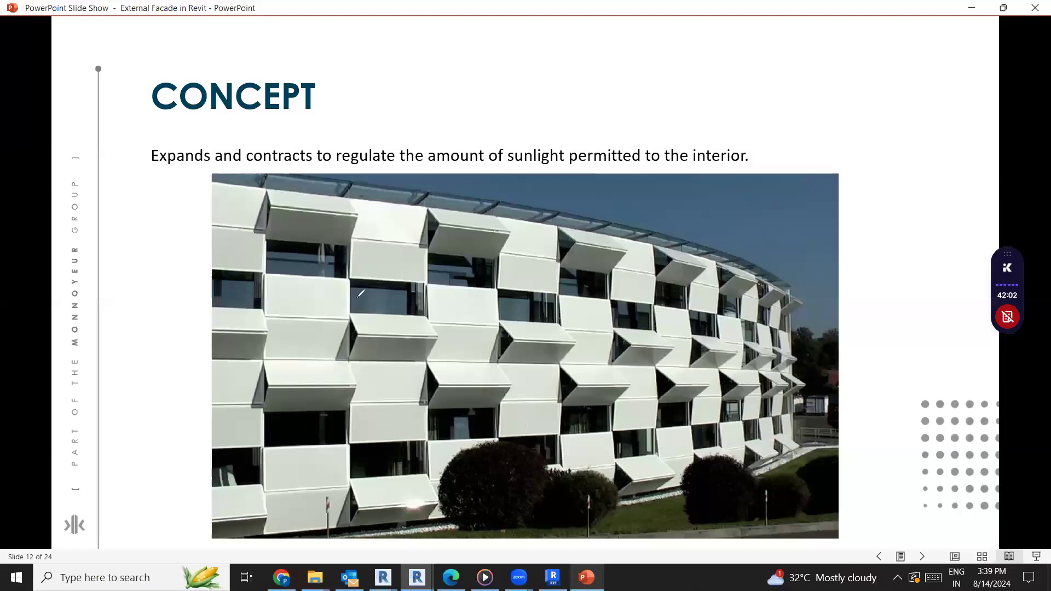
drag(349, 315, 351, 338)
mouse_move(413, 353)
mouse_down()
mouse_move(429, 355)
mouse_move(424, 318)
mouse_move(360, 311)
mouse_up()
mouse_move(350, 237)
mouse_down()
mouse_move(351, 271)
mouse_move(427, 278)
mouse_up()
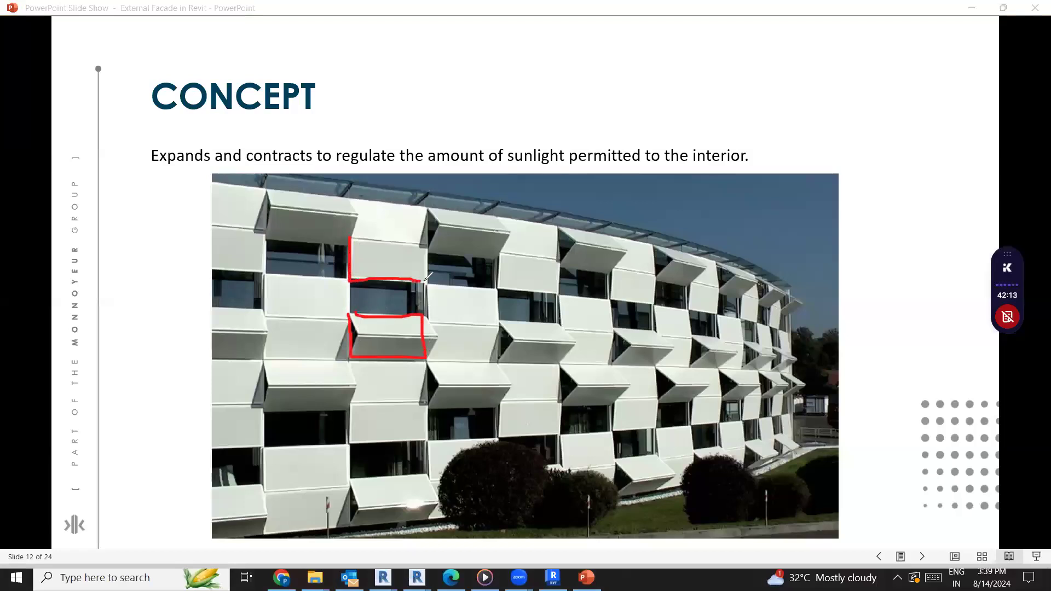
drag(351, 239, 429, 279)
key(e)
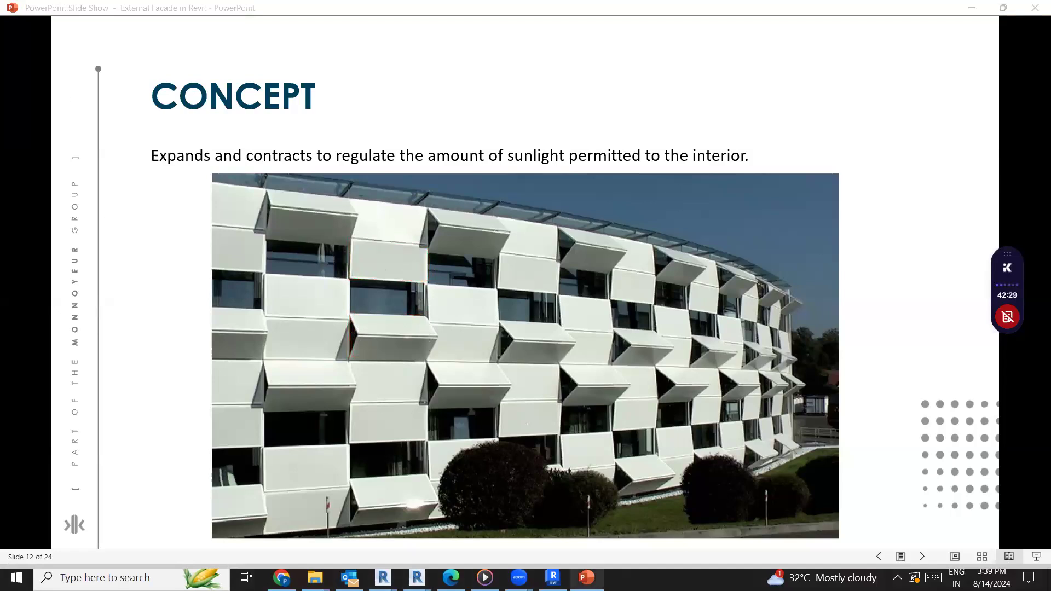
Switch from the PowerPoint Concept slide back to the Family2 curtain panel model in Revit
mouse_move(518, 577)
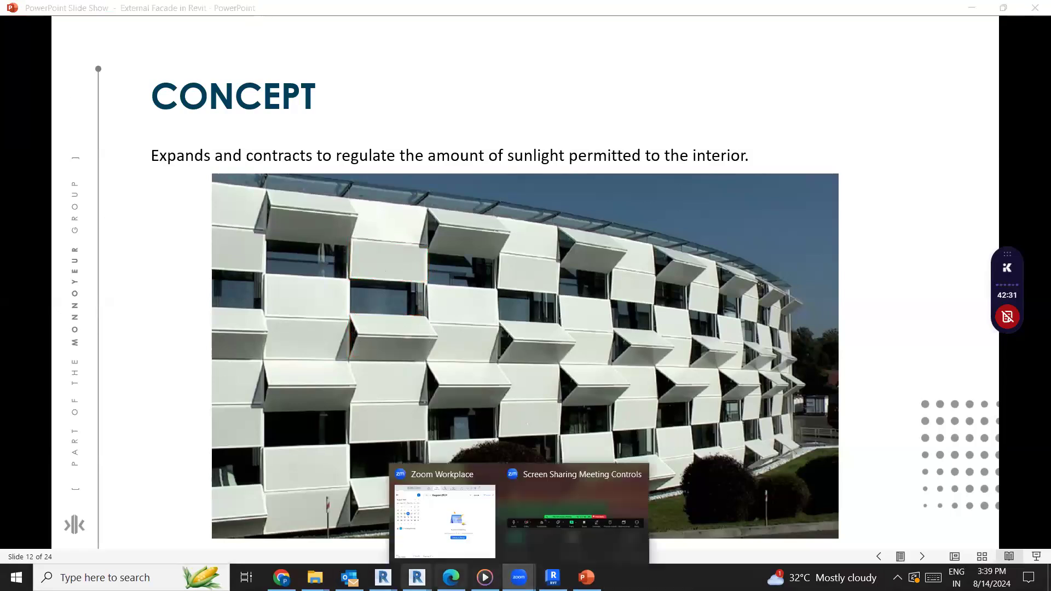
mouse_move(417, 578)
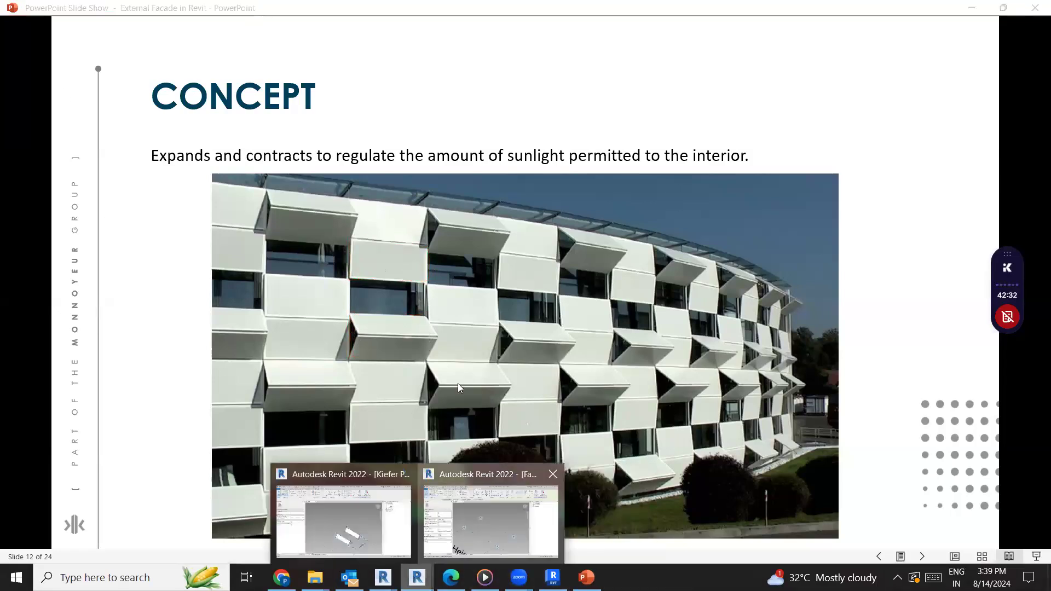
click(484, 530)
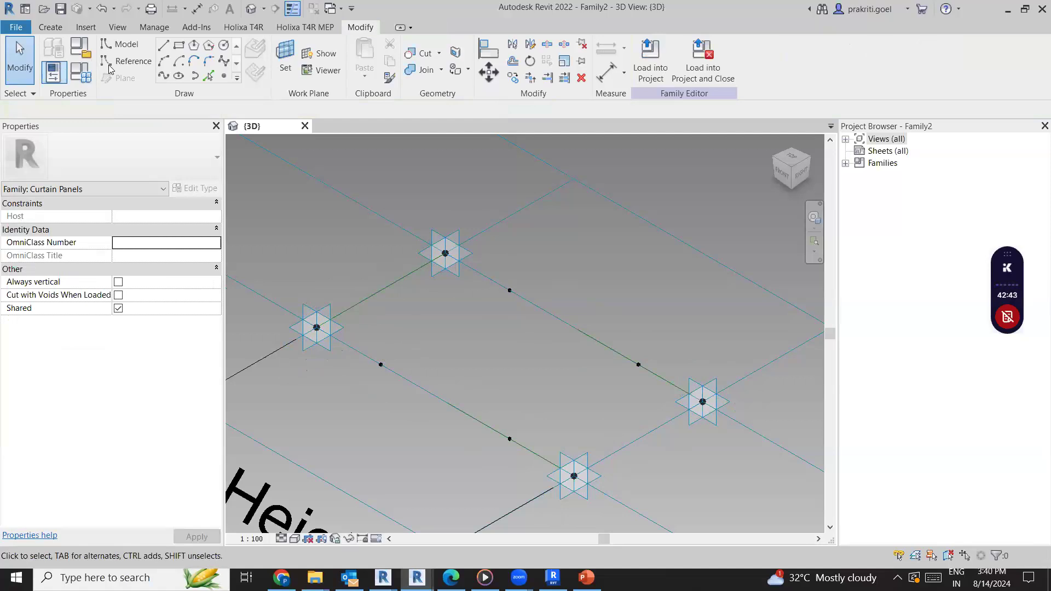
click(224, 75)
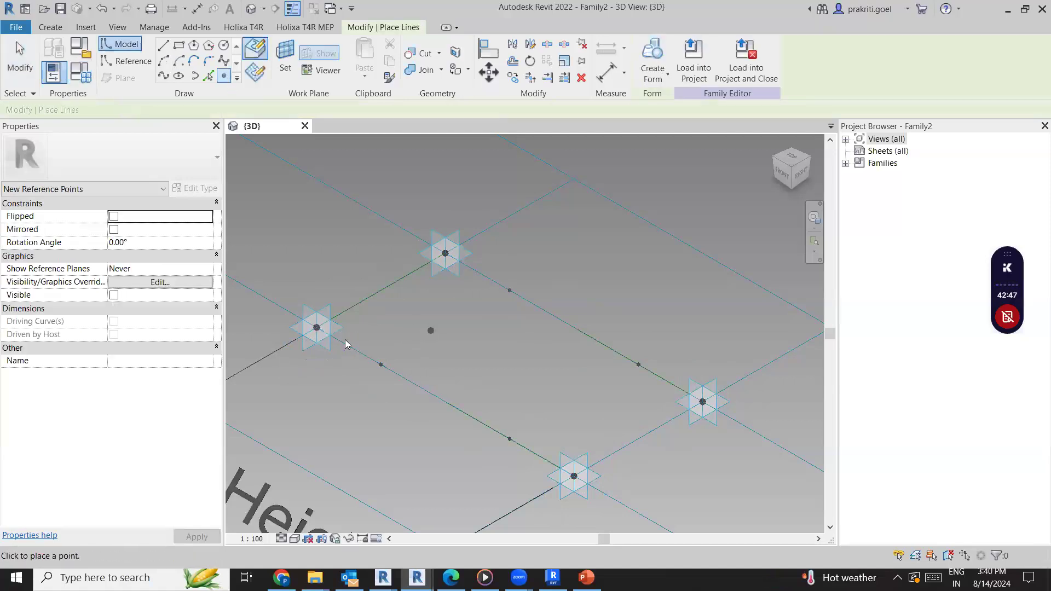
key(Escape)
key(Escape)
Connect placement points 1 and 2 each to the nearest hosted reference point with separate Spline Through Points lines
click(319, 350)
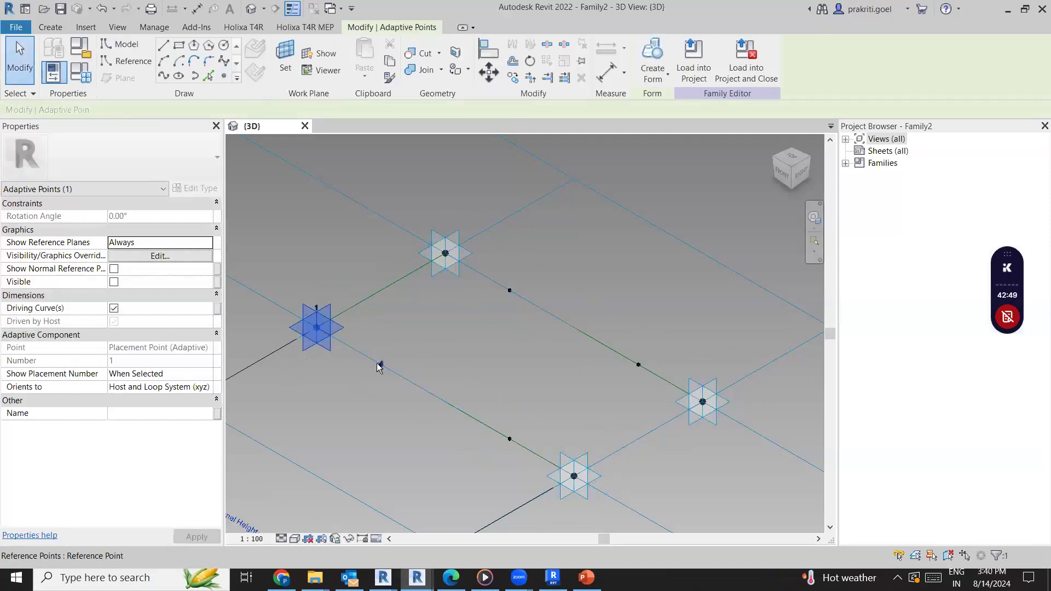
ctrl+click(380, 364)
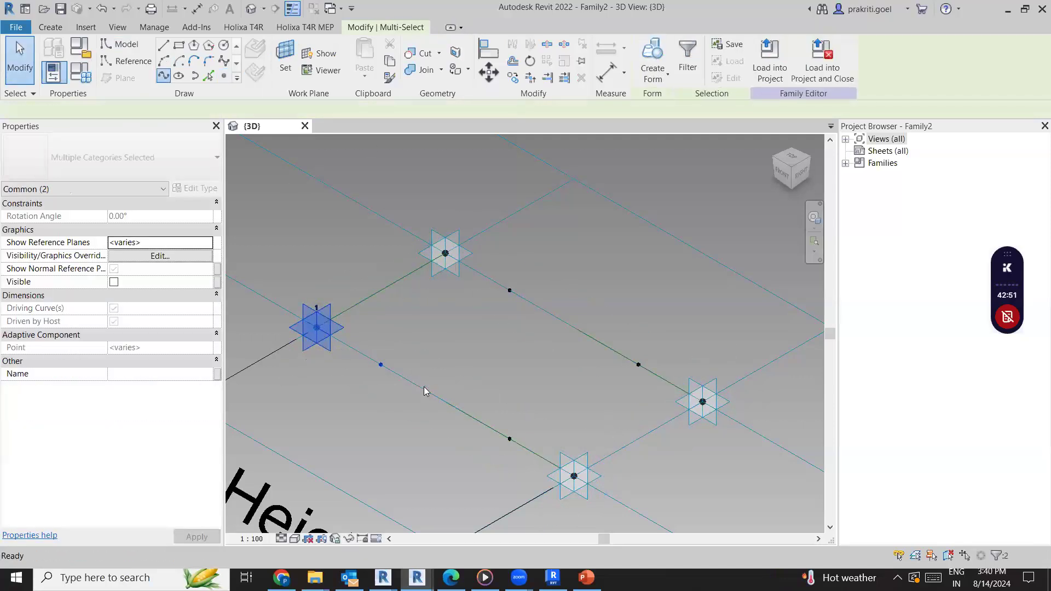
click(424, 387)
click(510, 439)
ctrl+click(565, 481)
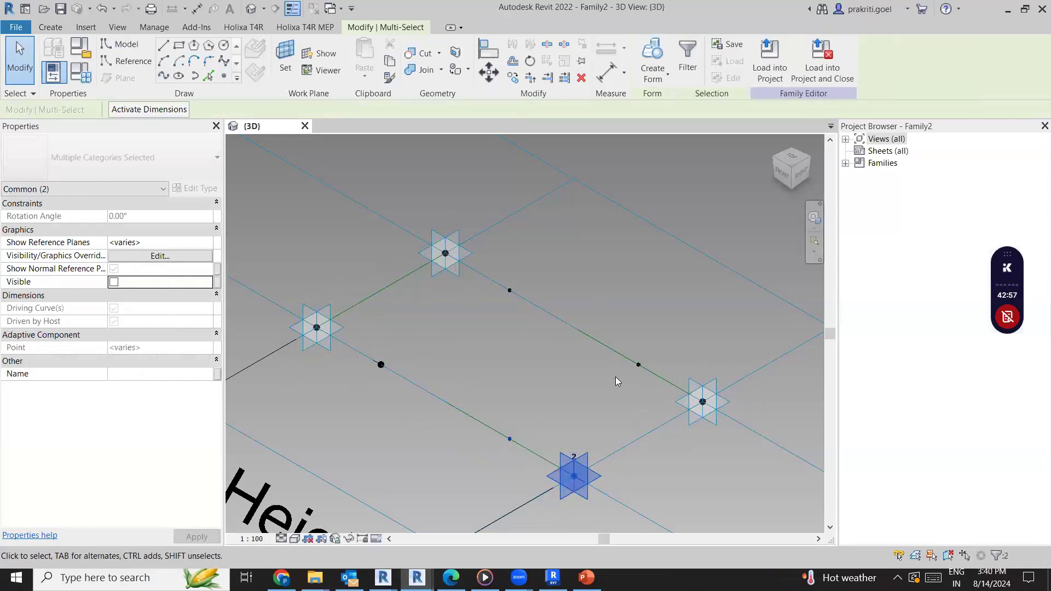
click(163, 76)
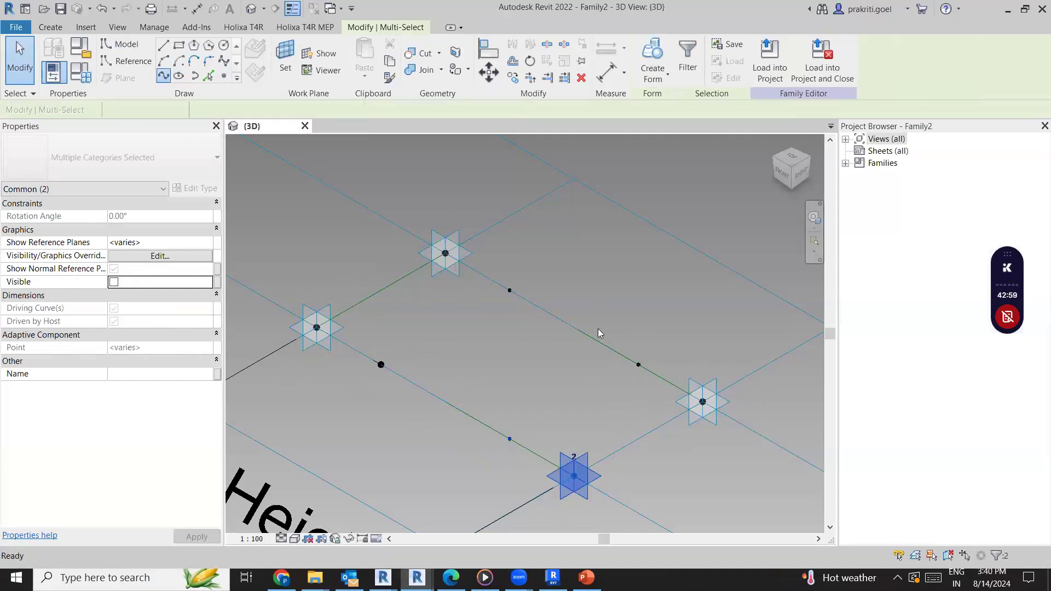
click(593, 366)
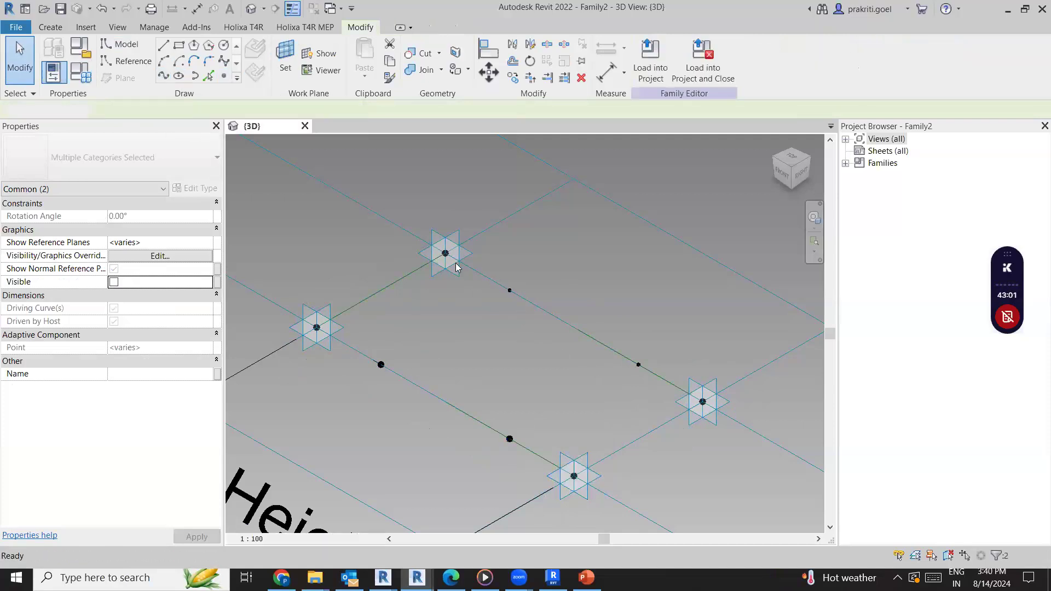
Connect placement points 4 and 3 each to the nearest hosted reference point with separate Spline Through Points lines
click(446, 280)
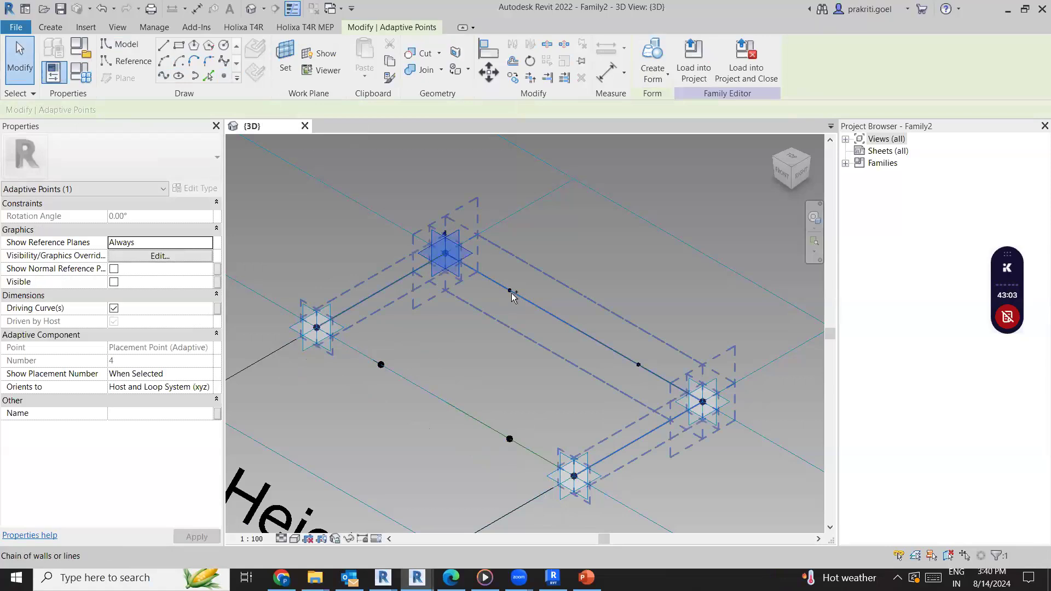
key(Escape)
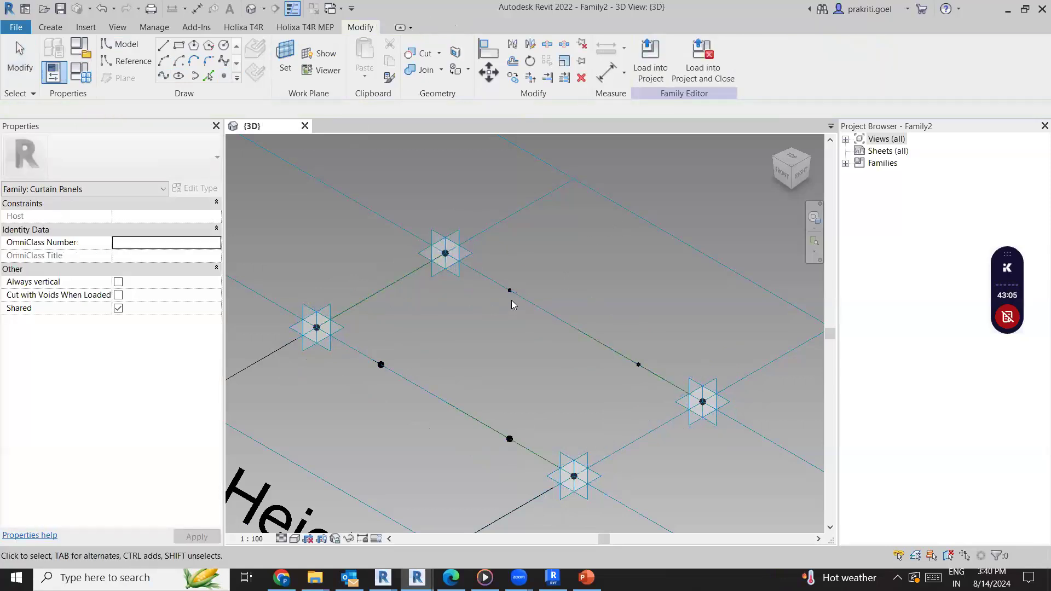
key(Tab)
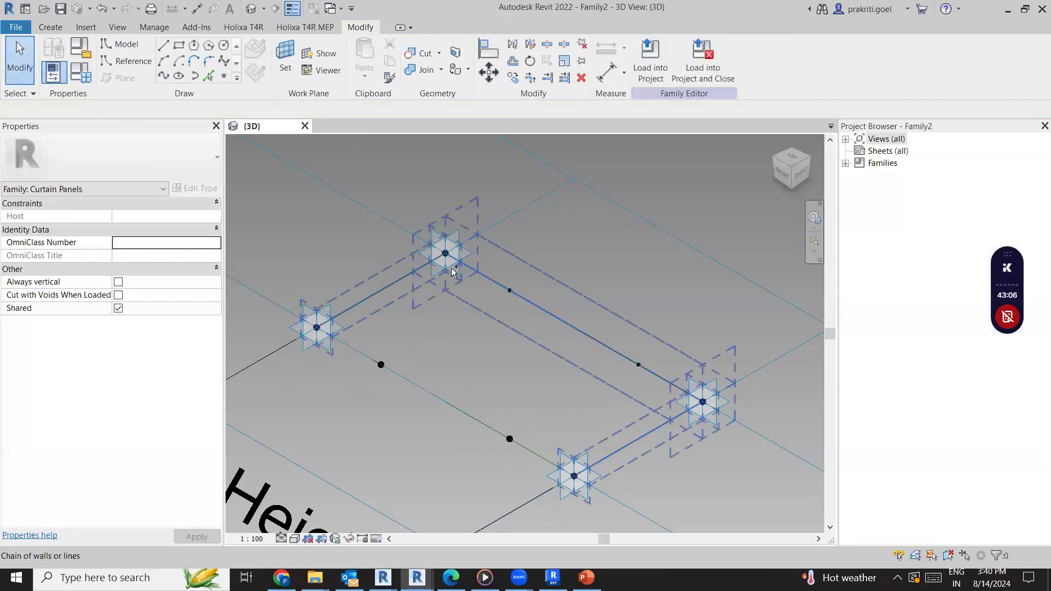
click(514, 298)
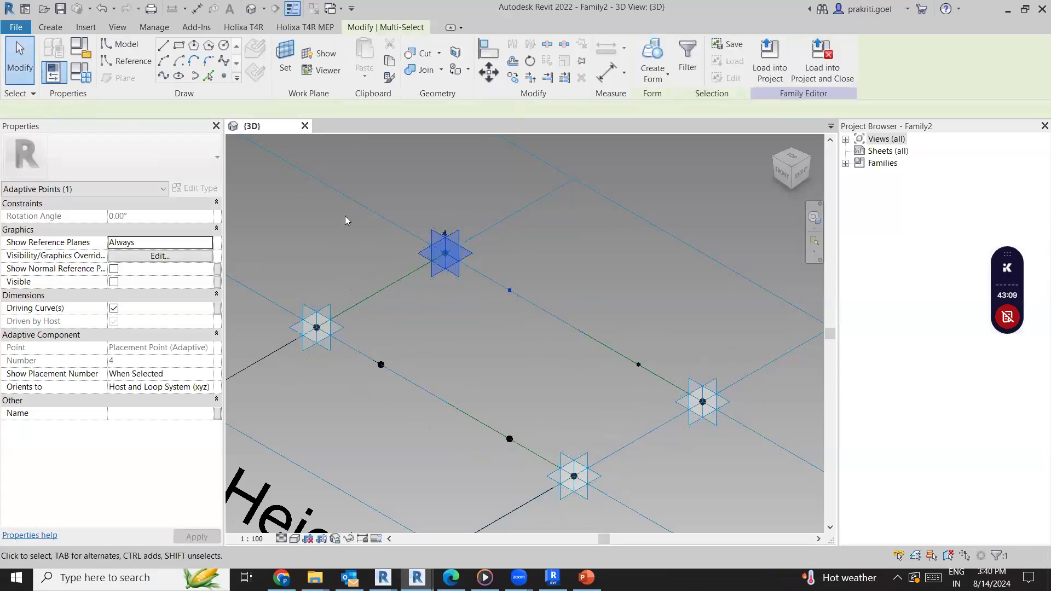
click(164, 76)
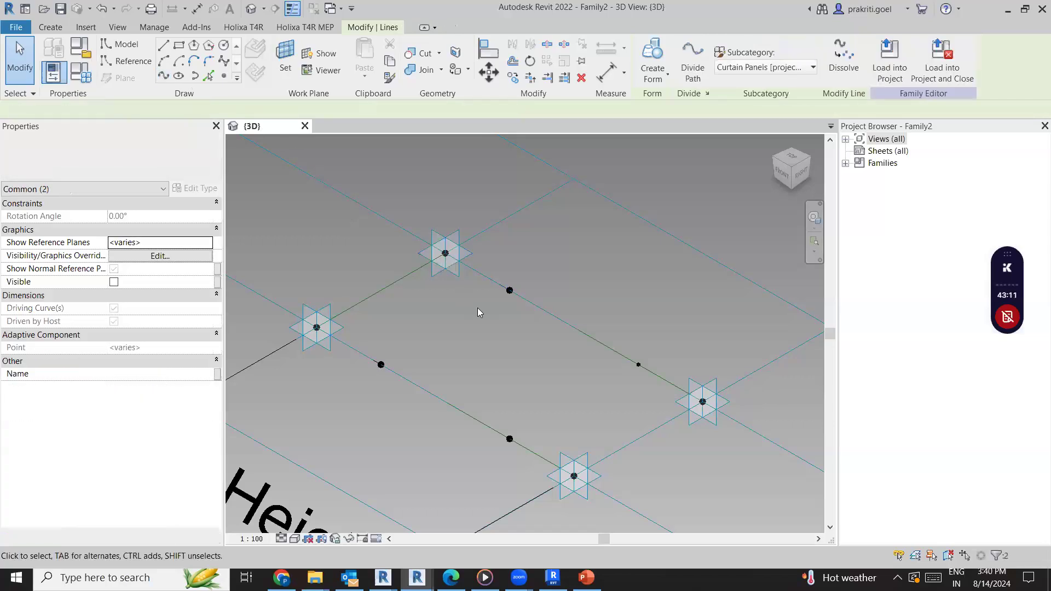
key(Escape)
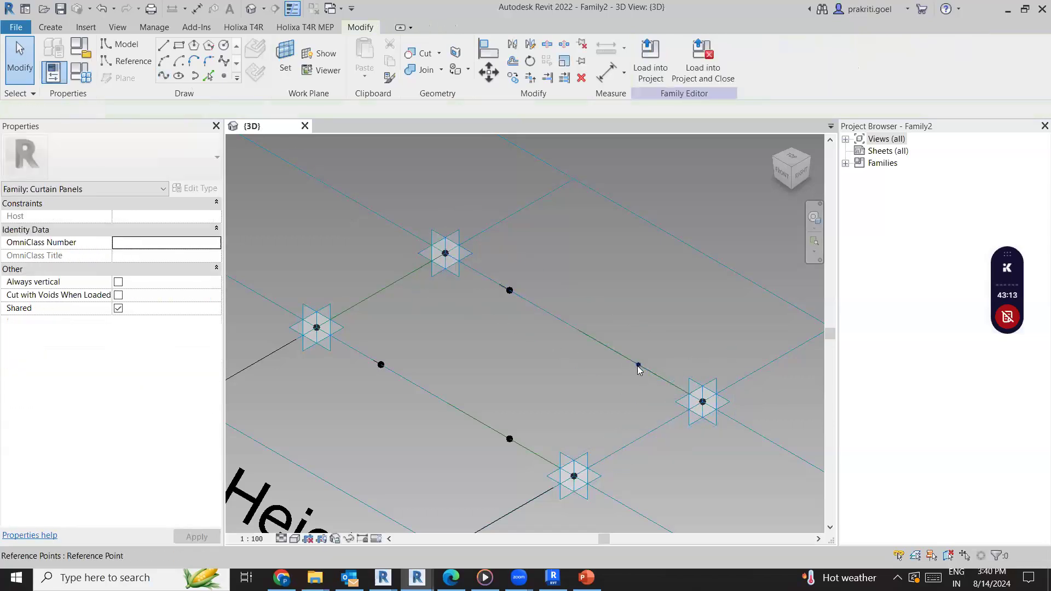
click(638, 365)
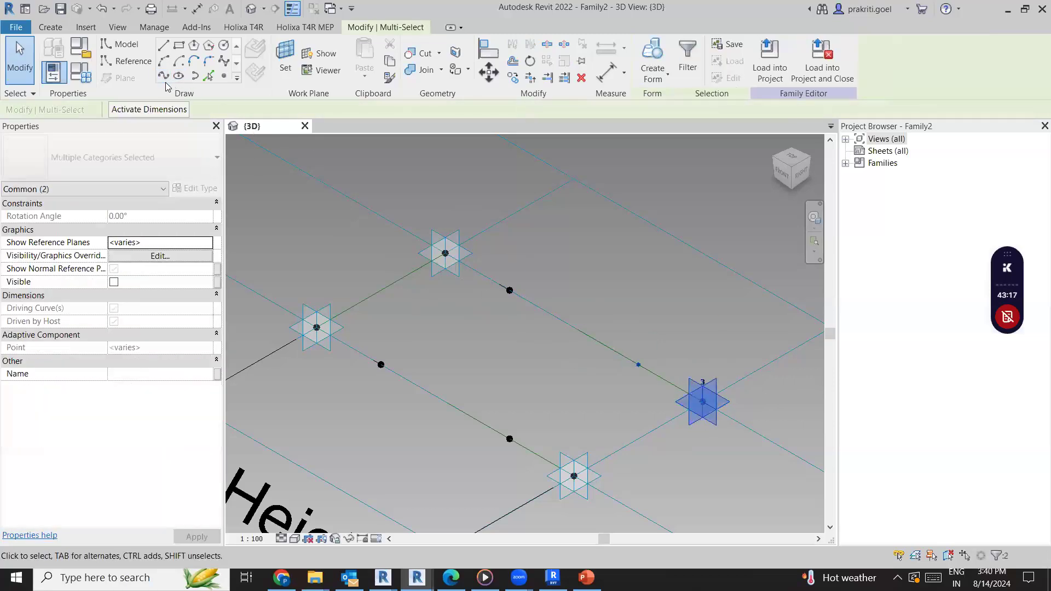
click(545, 343)
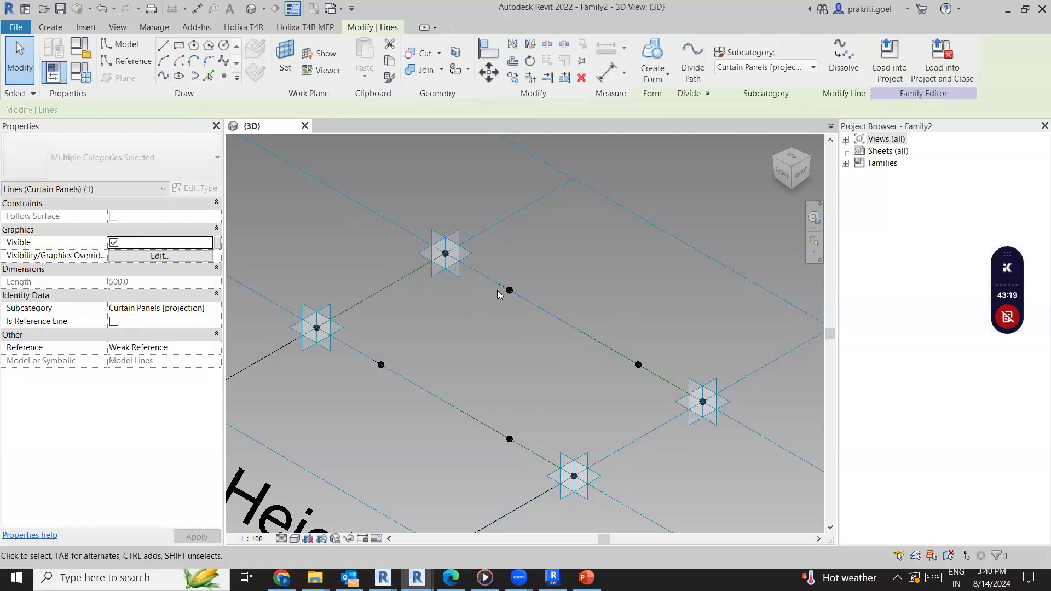
Convert the four short lines between the placement points and their hosted points into reference lines
click(664, 378)
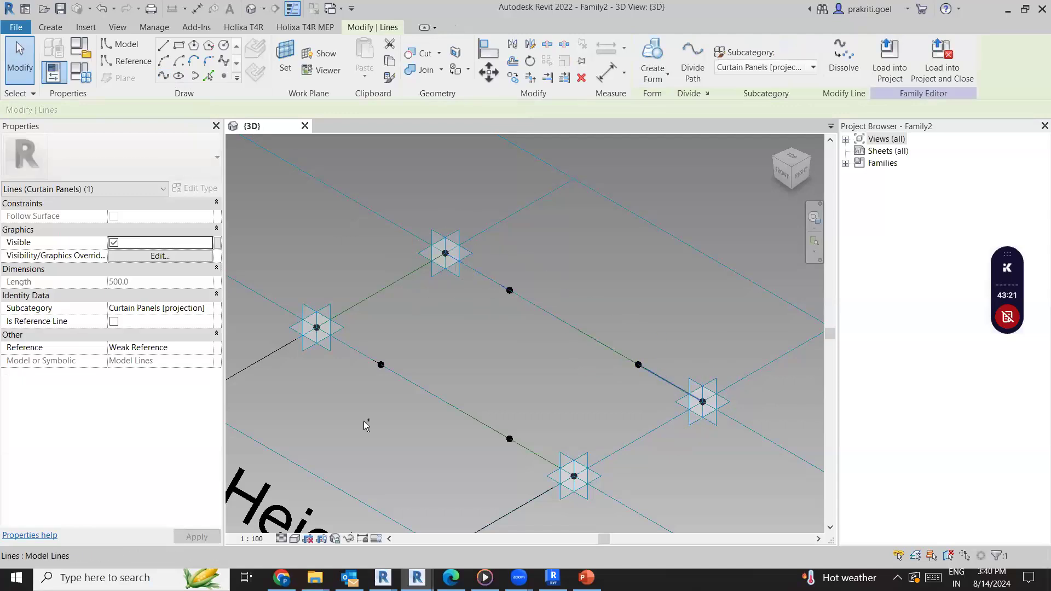
ctrl+click(356, 350)
ctrl+click(523, 448)
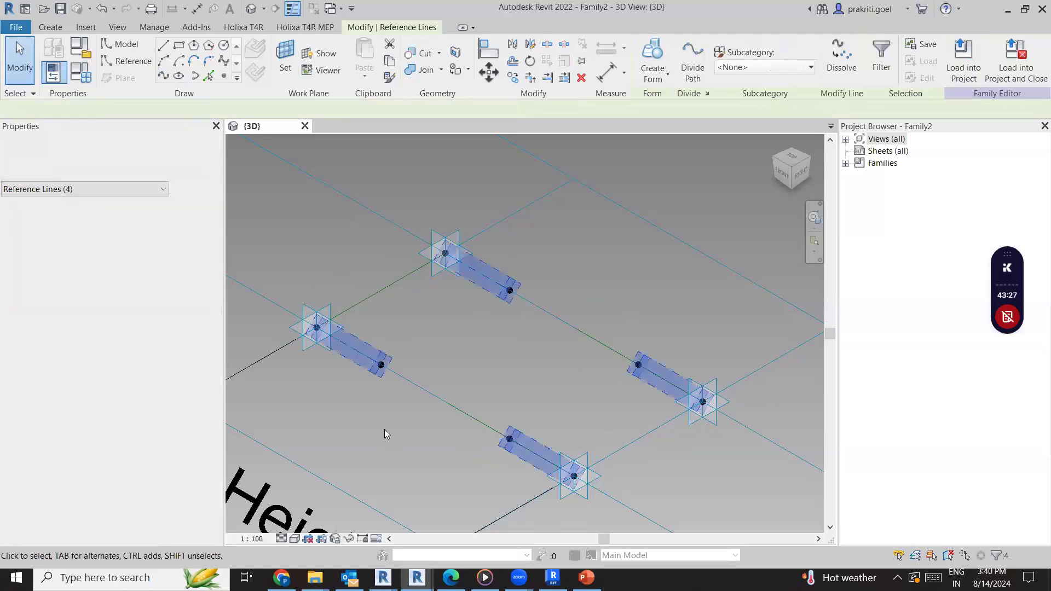
click(280, 68)
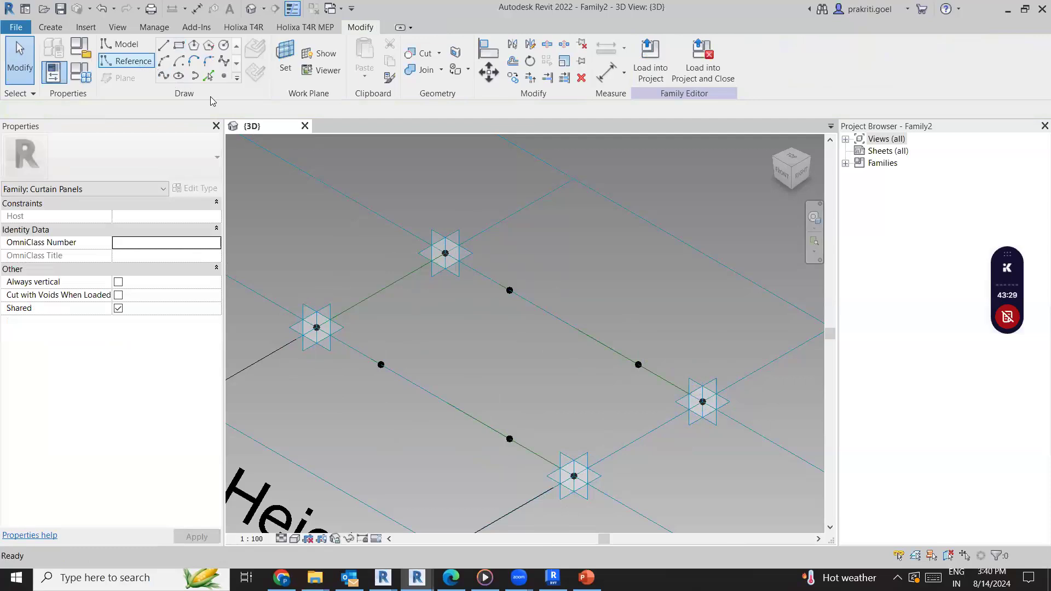
Start placing reference points in the panel family and switch to the PowerPoint presentation
click(224, 77)
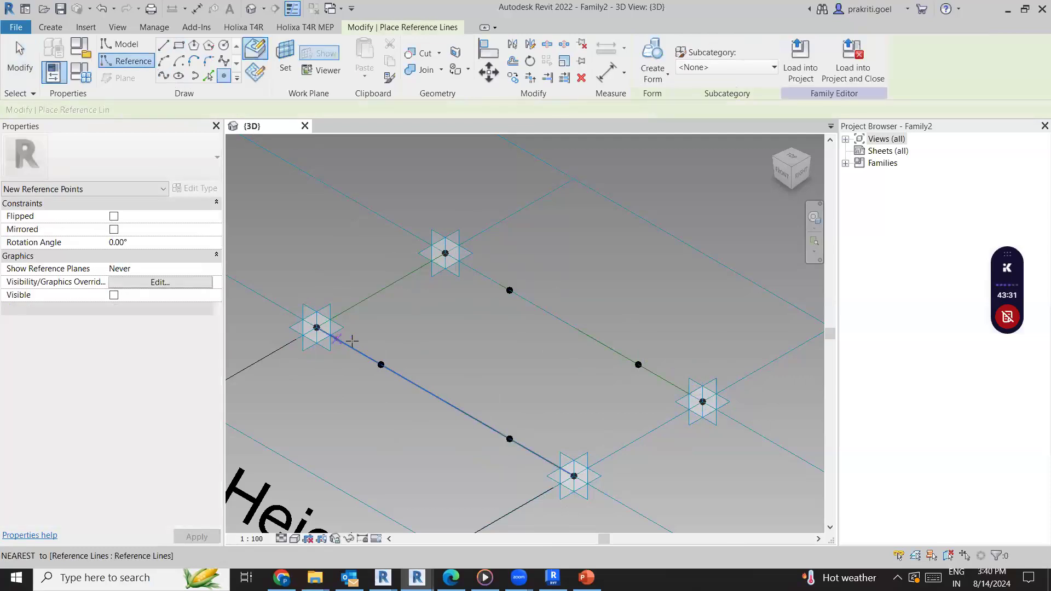
click(403, 407)
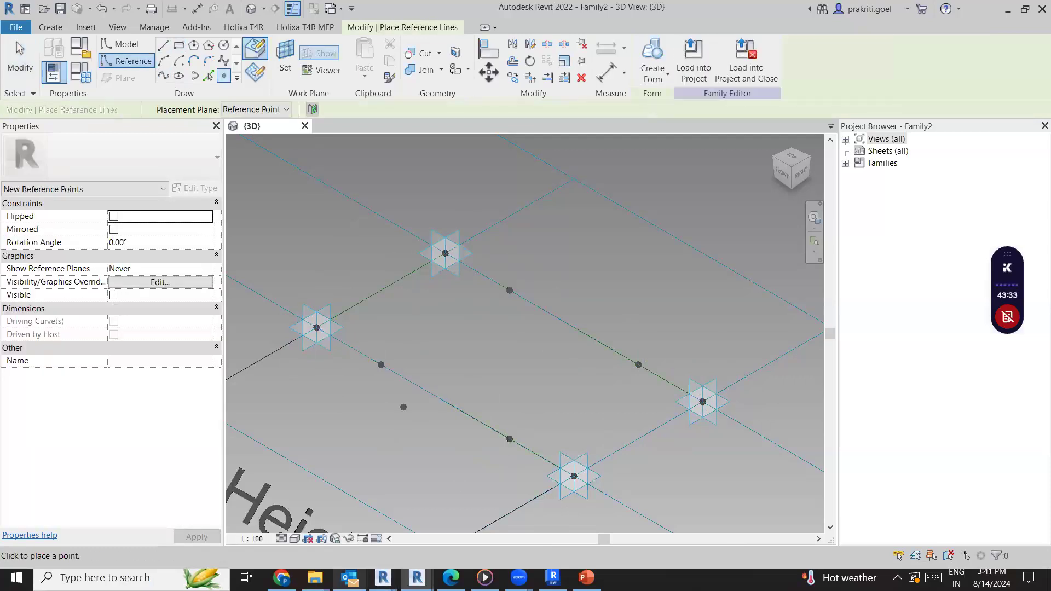
click(586, 577)
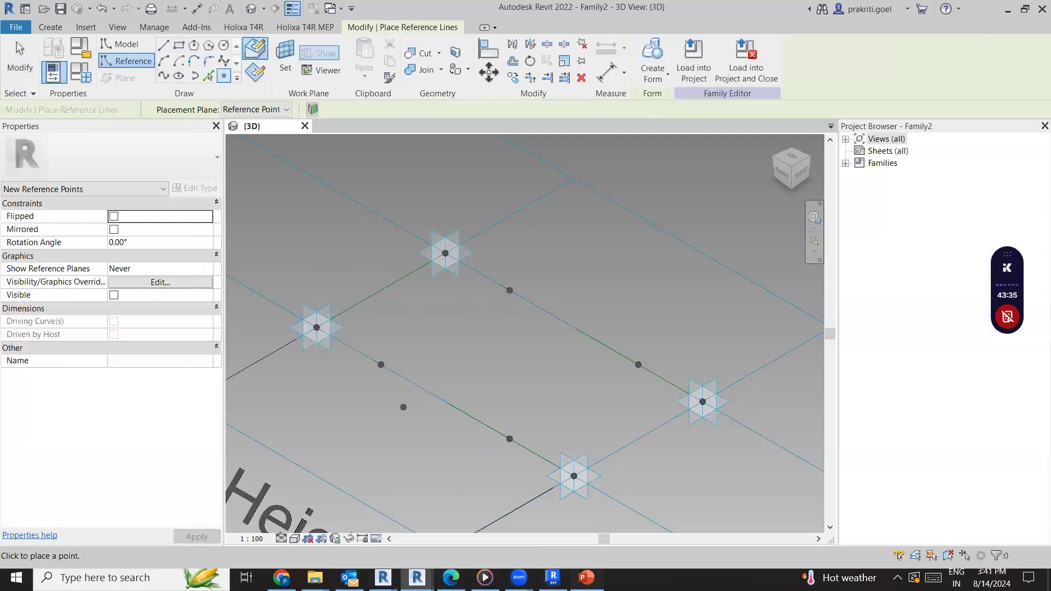
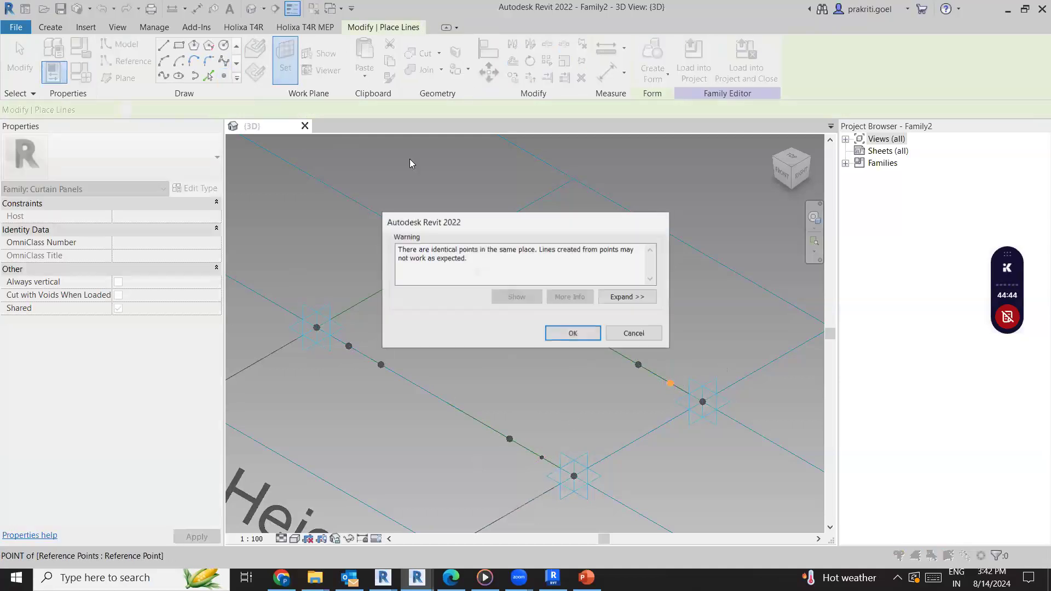
Set the existing point beside the front corner placement point as work plane host, place a reference point on it, and finish placing points
click(570, 331)
click(277, 50)
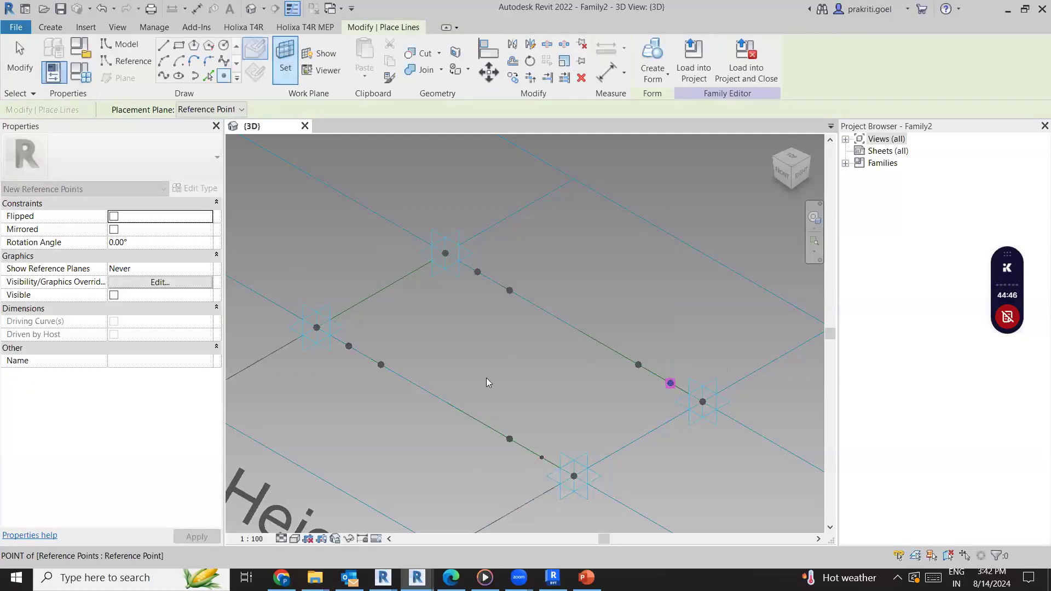
click(542, 457)
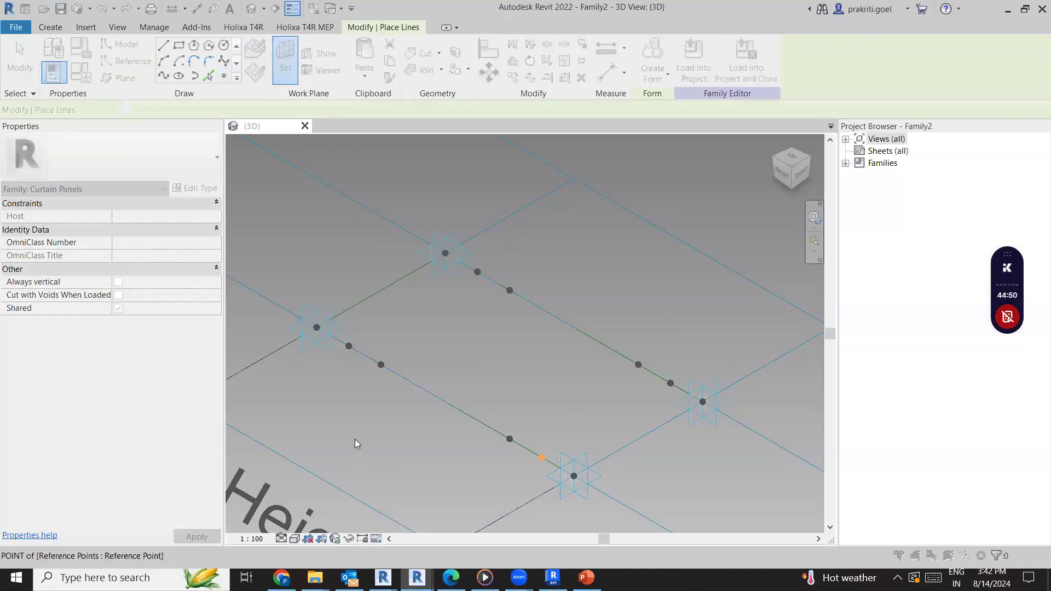
click(570, 331)
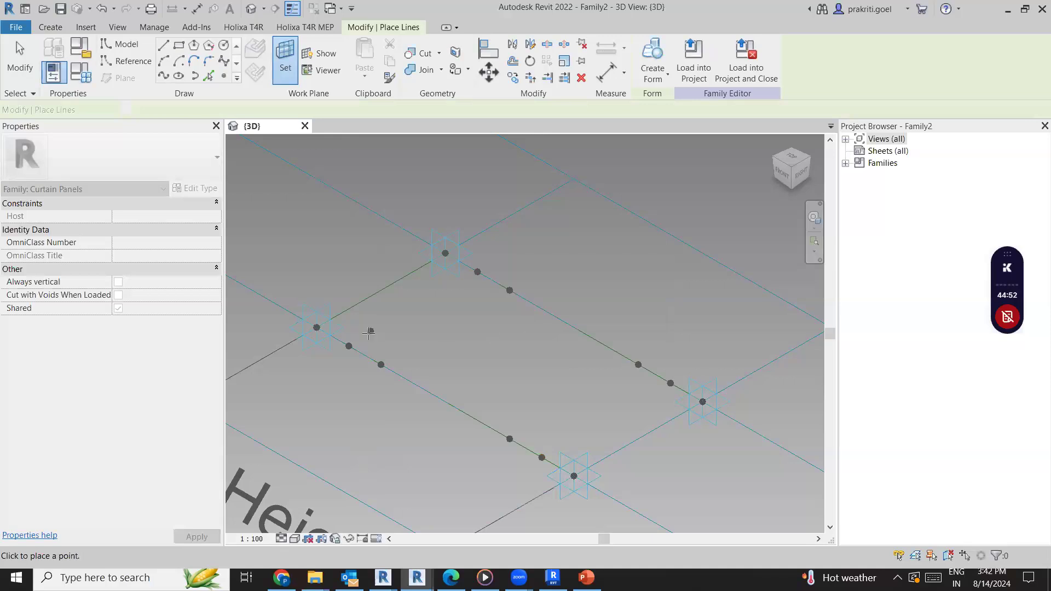
key(Escape)
key(Escape)
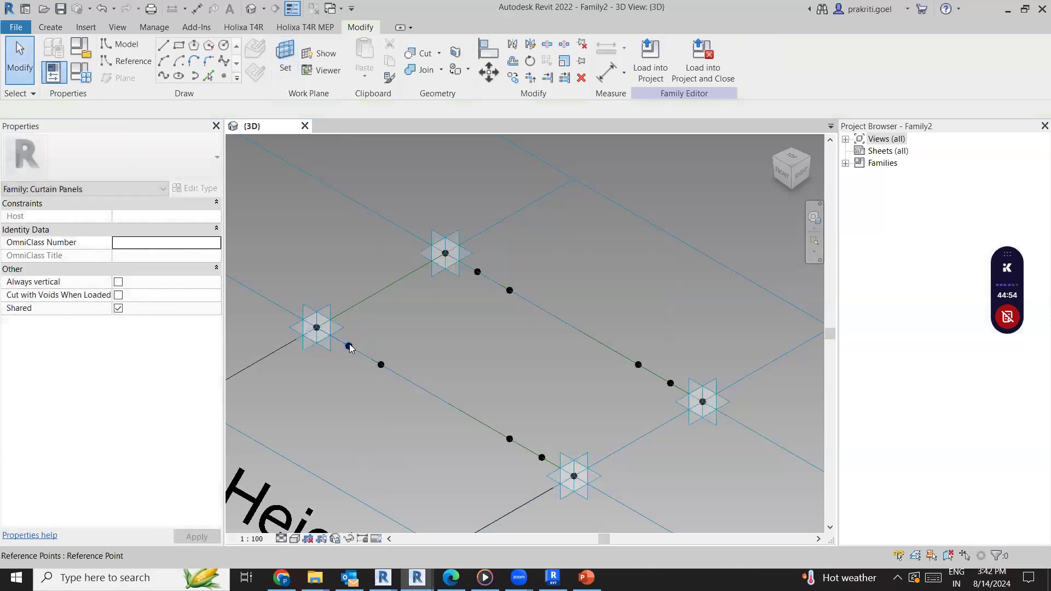
Set the Offset of the newly hosted reference point near the far line's right-hand end to 300
click(394, 332)
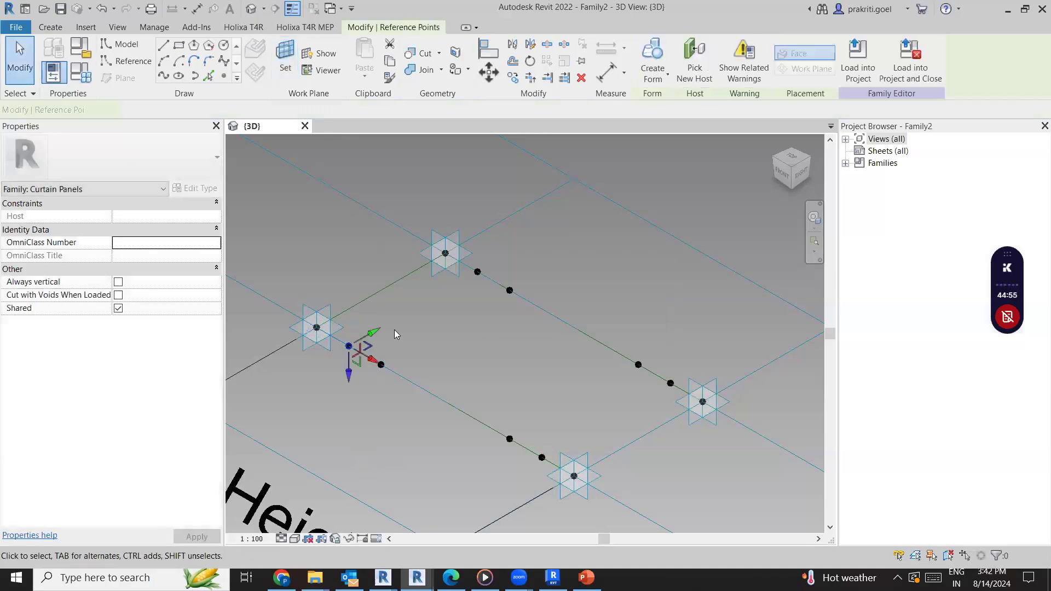
click(478, 272)
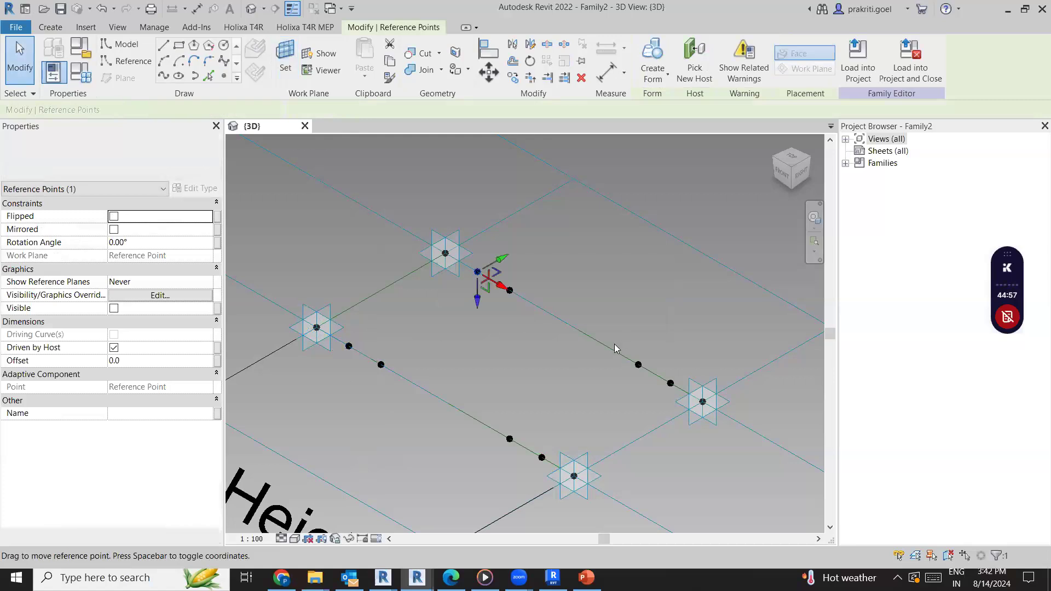
ctrl+click(671, 384)
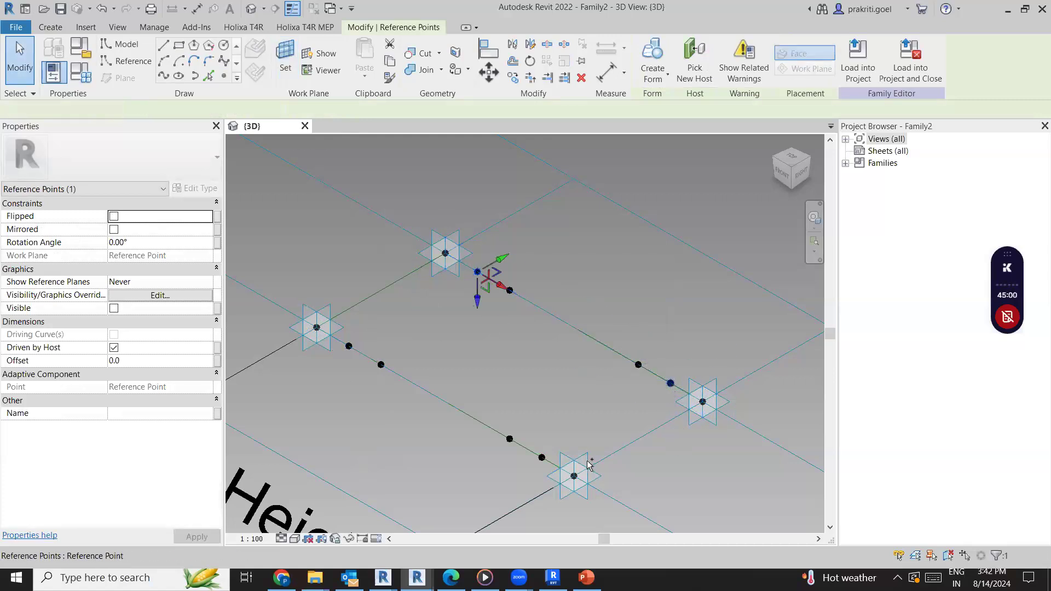
key(Escape)
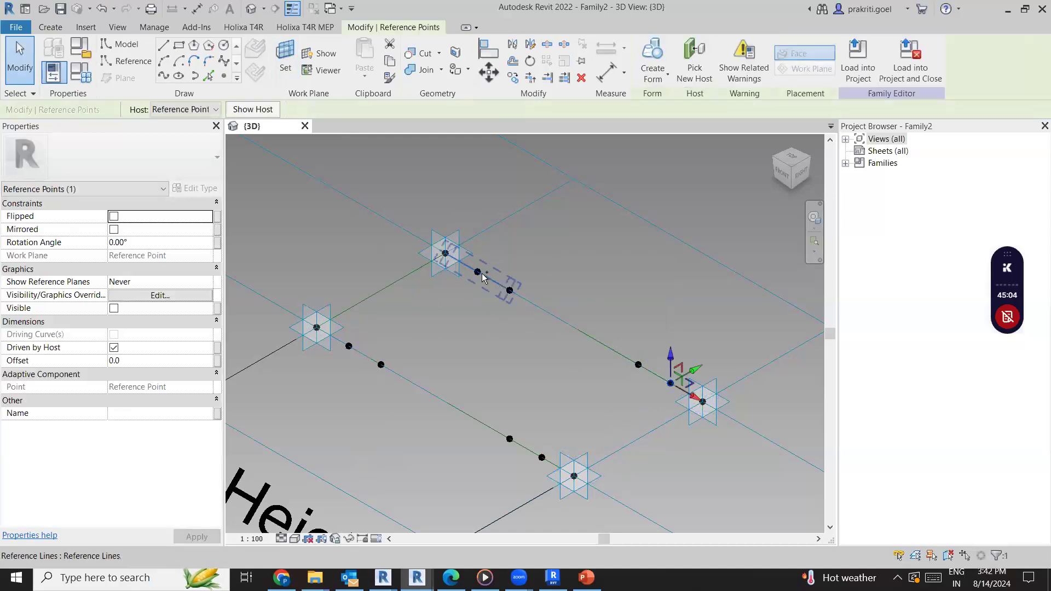
key(Escape)
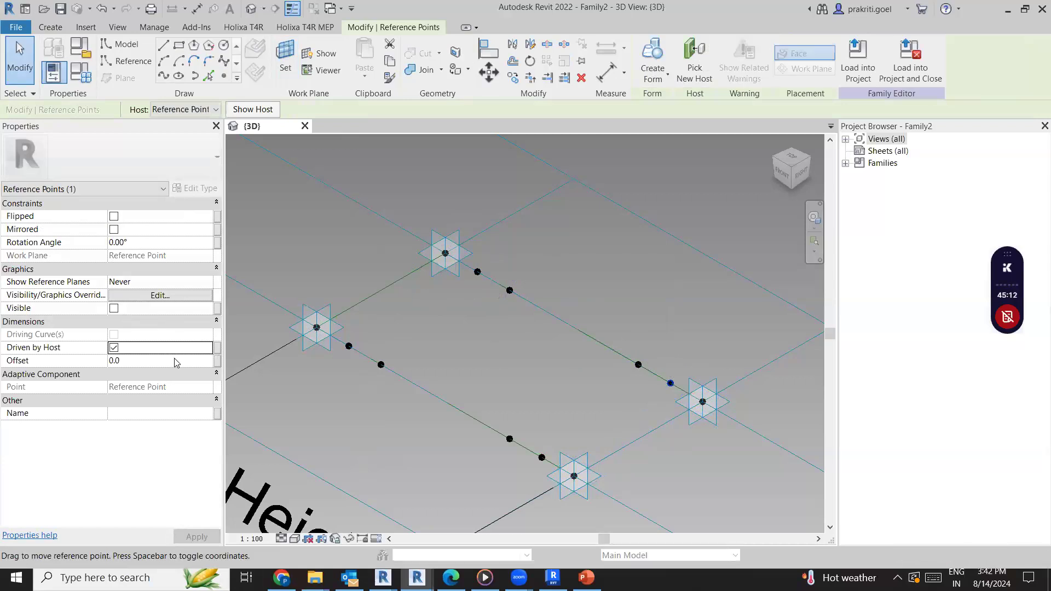
click(196, 362)
text(1200)
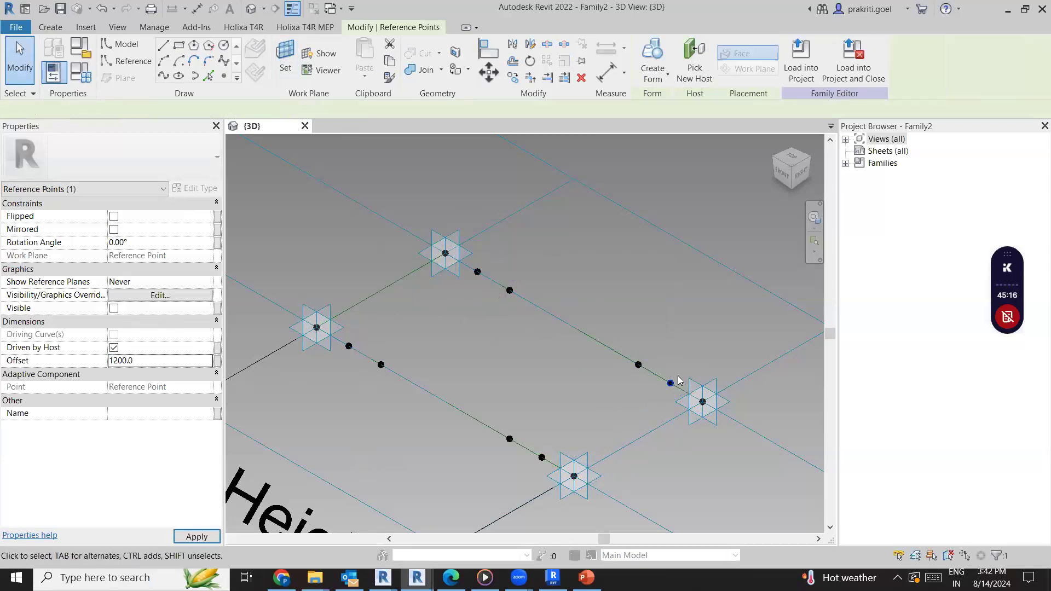
click(144, 359)
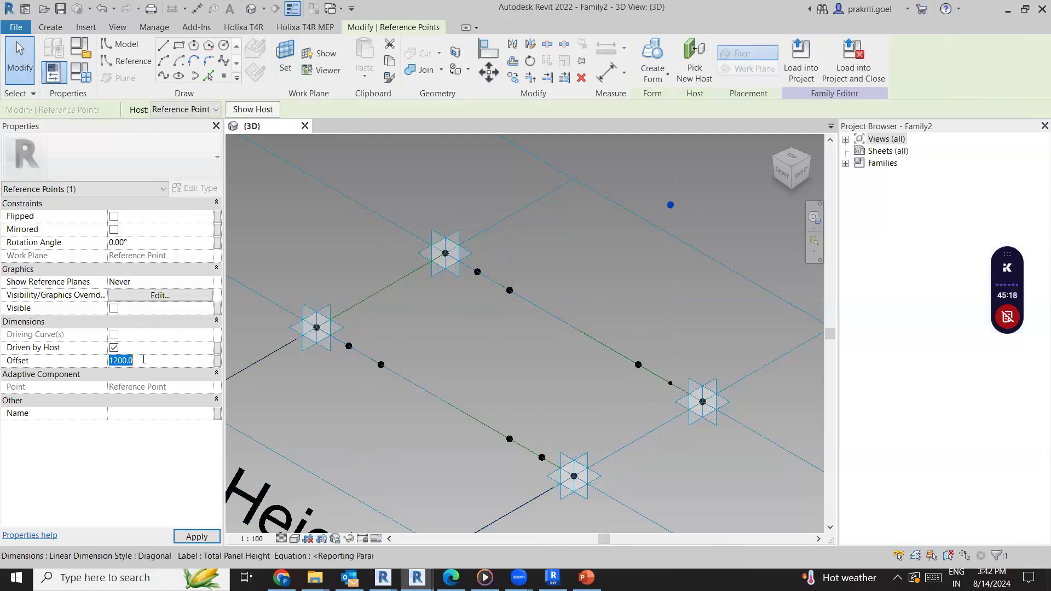
text(300)
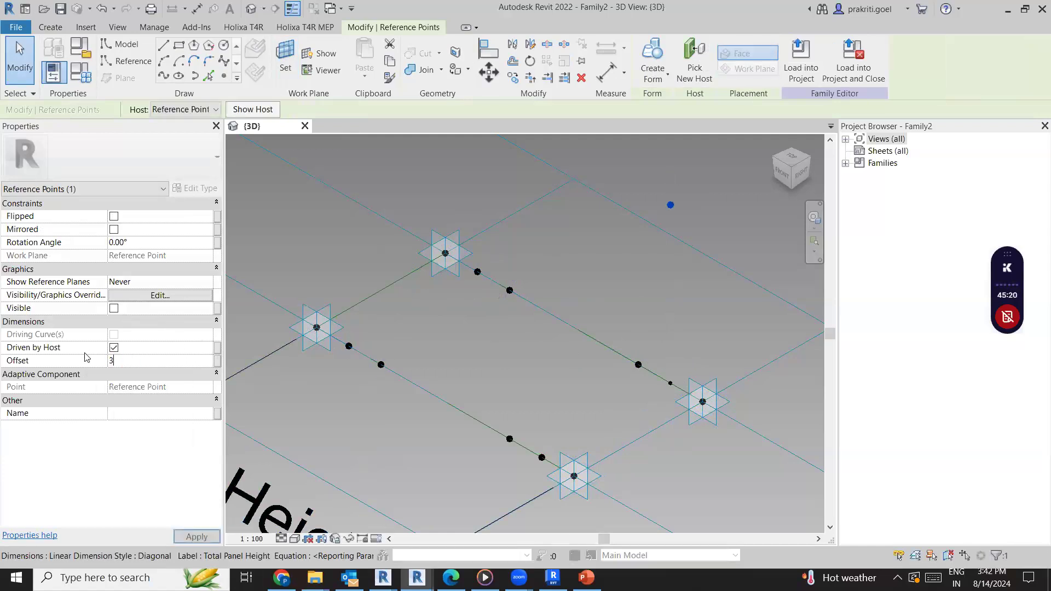
Associate the selected point's Offset with a new instance family parameter named Panel Height and clear the selection
click(217, 362)
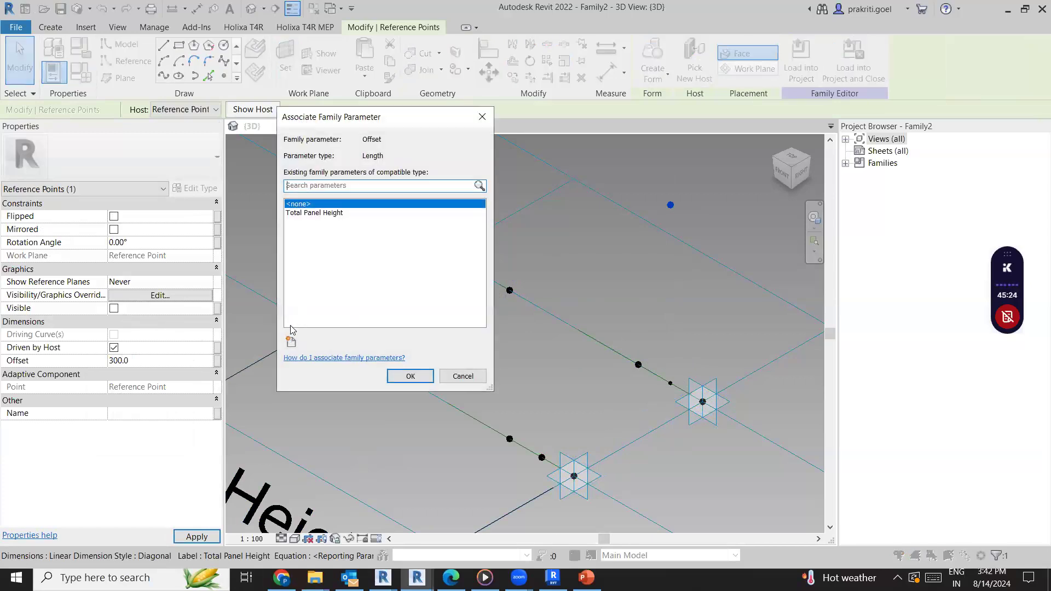
click(291, 342)
text(Panel Hei)
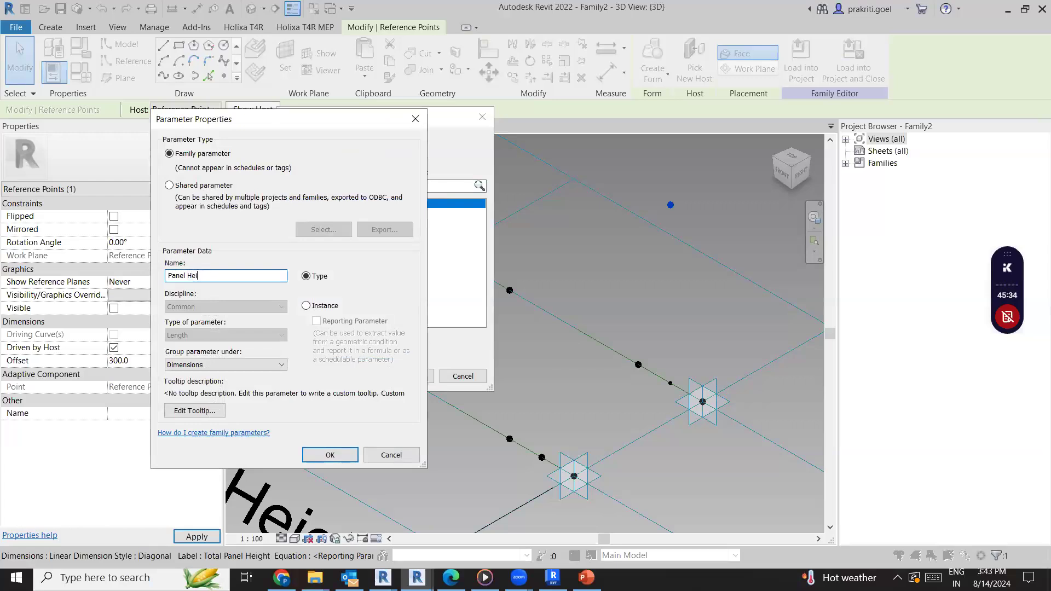
key(ctrl+a)
key(ctrl+c)
click(329, 307)
click(326, 455)
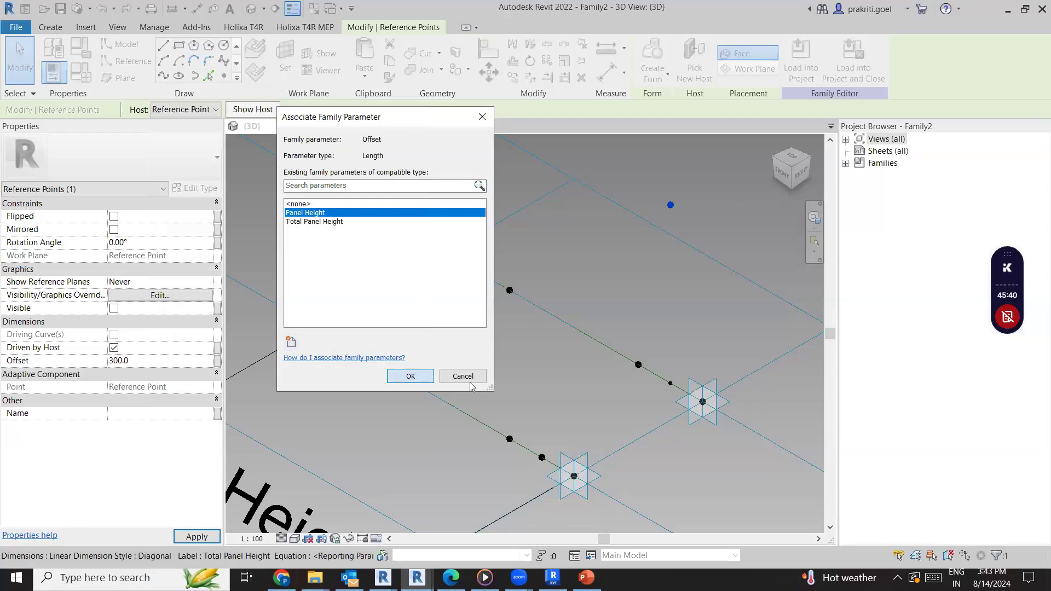
click(409, 376)
click(382, 365)
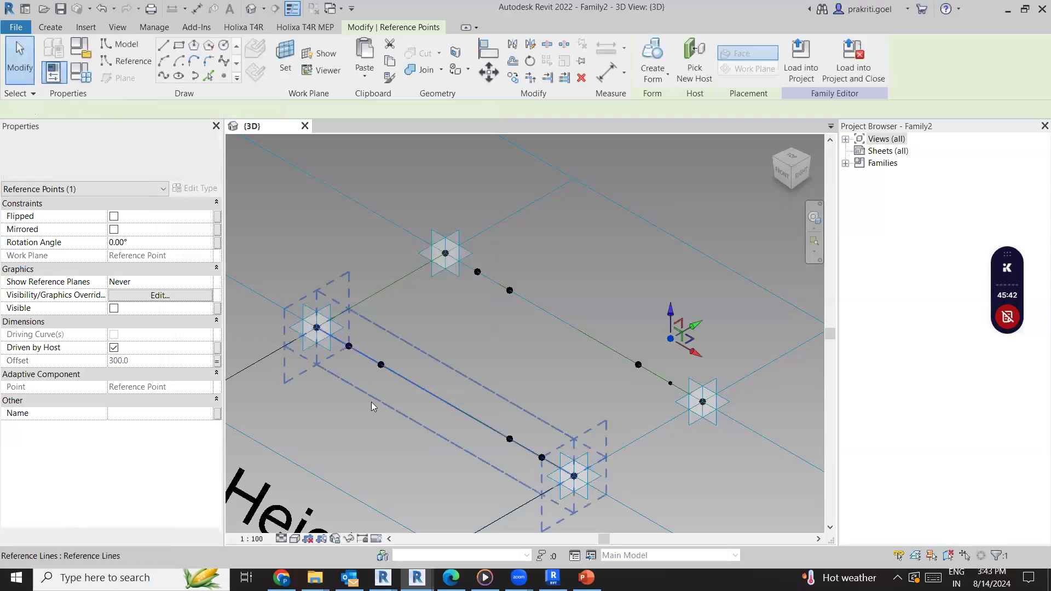
click(343, 434)
key(Escape)
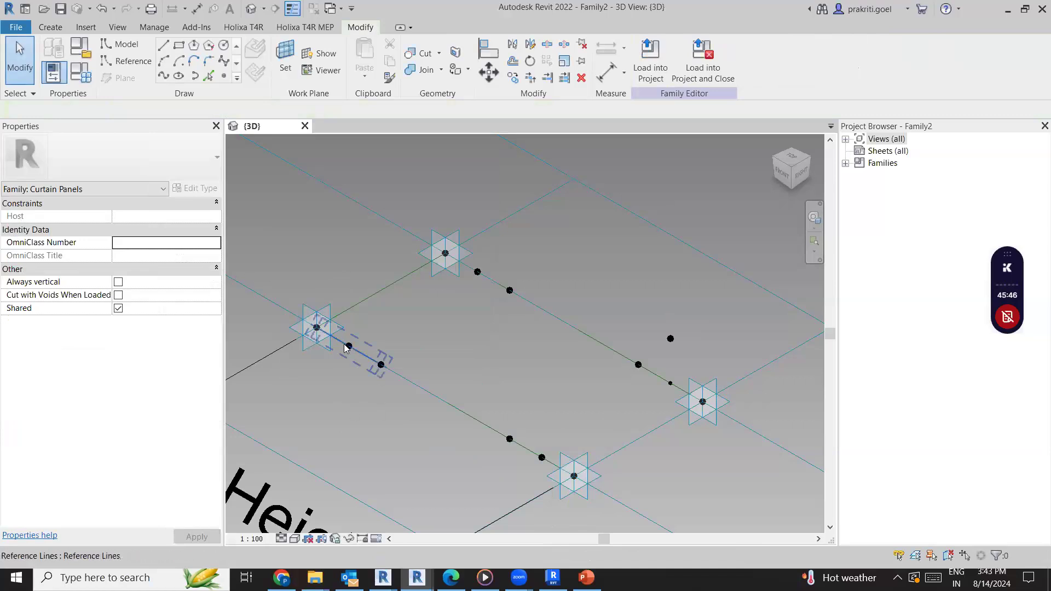
Associate the Offset of the three other newly hosted points with a new type family parameter named "- Panel Height"
click(477, 272)
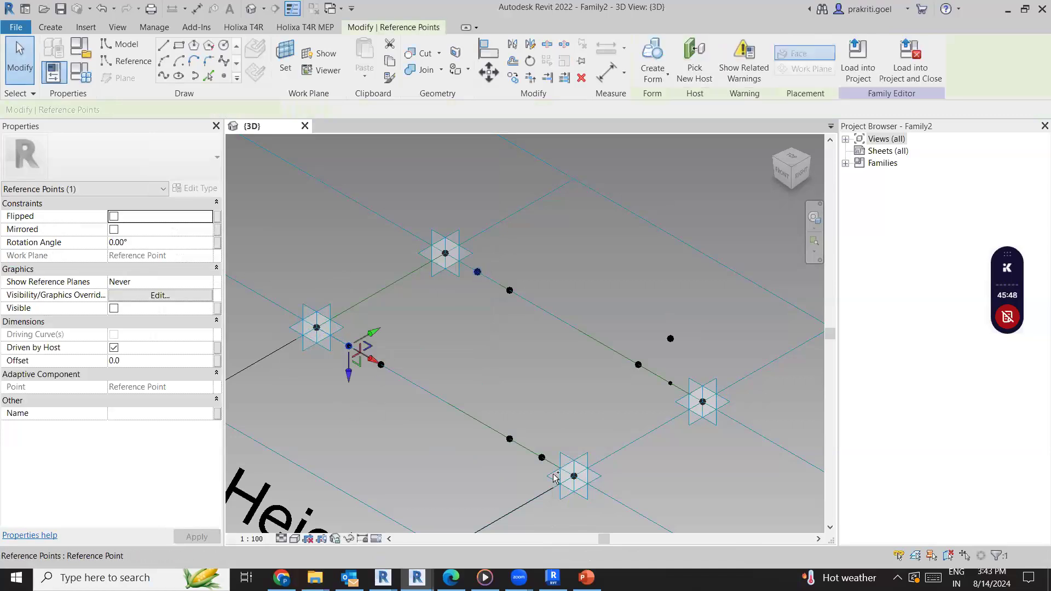
ctrl+click(542, 458)
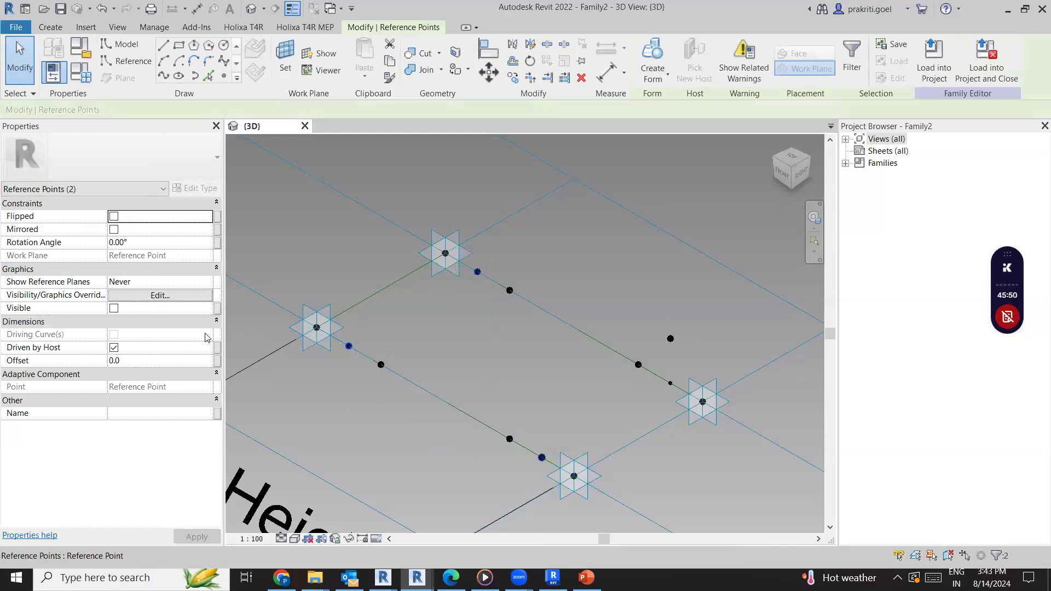
click(217, 361)
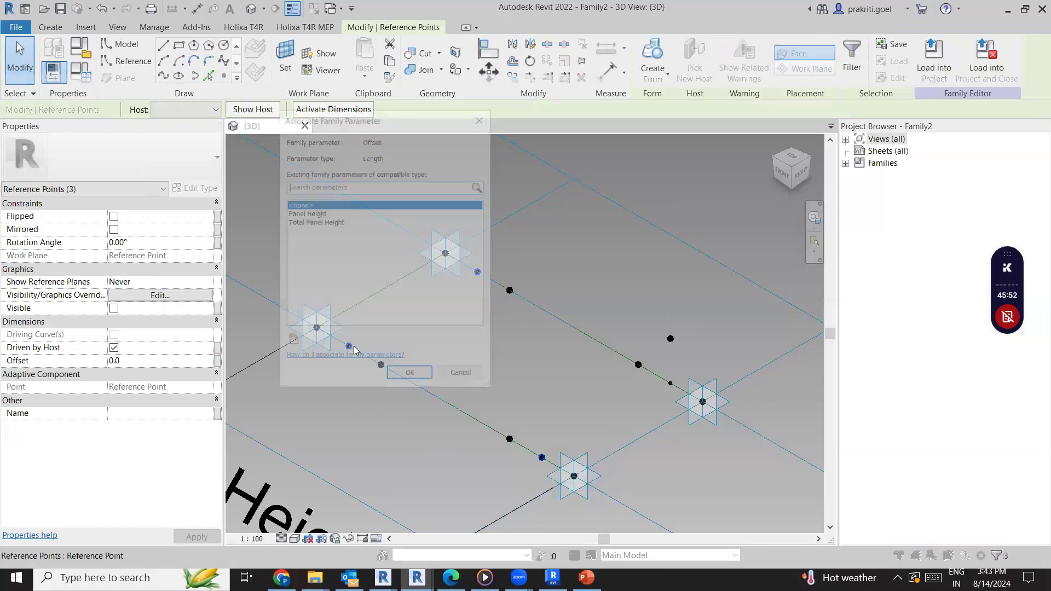
key(ctrl+v)
text(2)
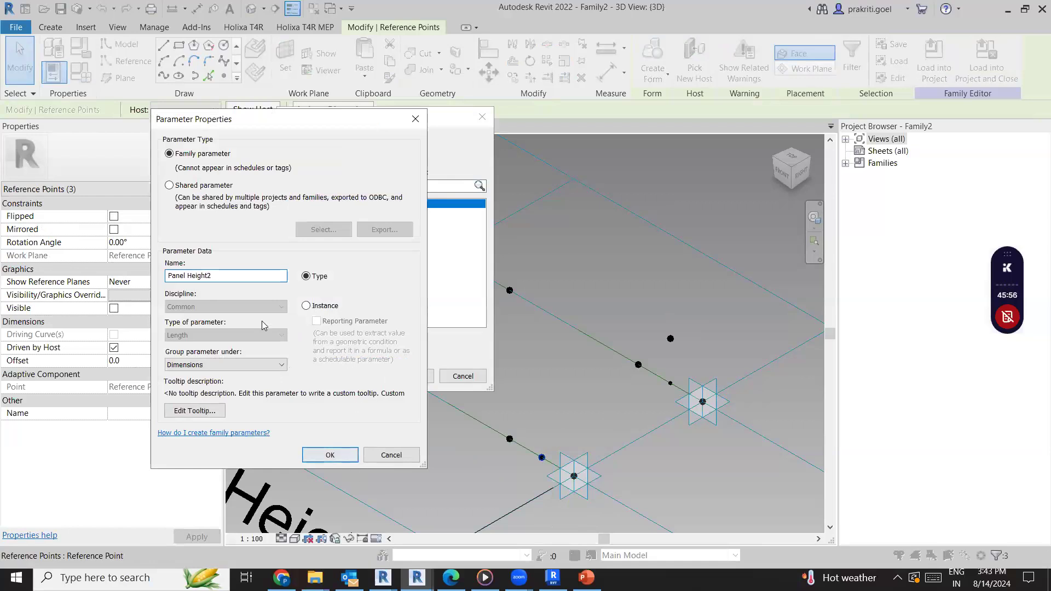
key(BackSpace)
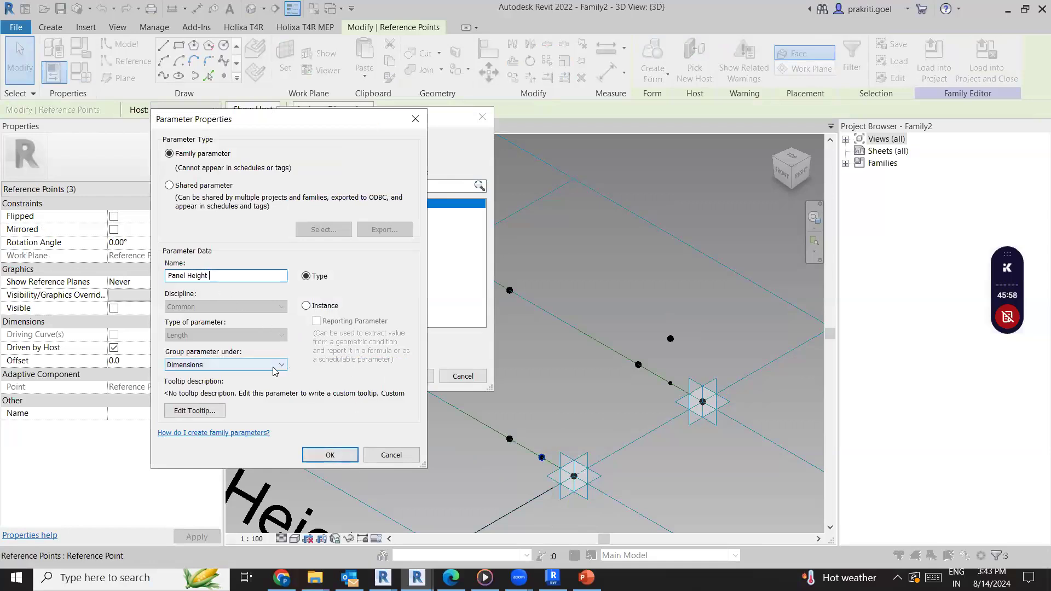
text(1)
key(BackSpace)
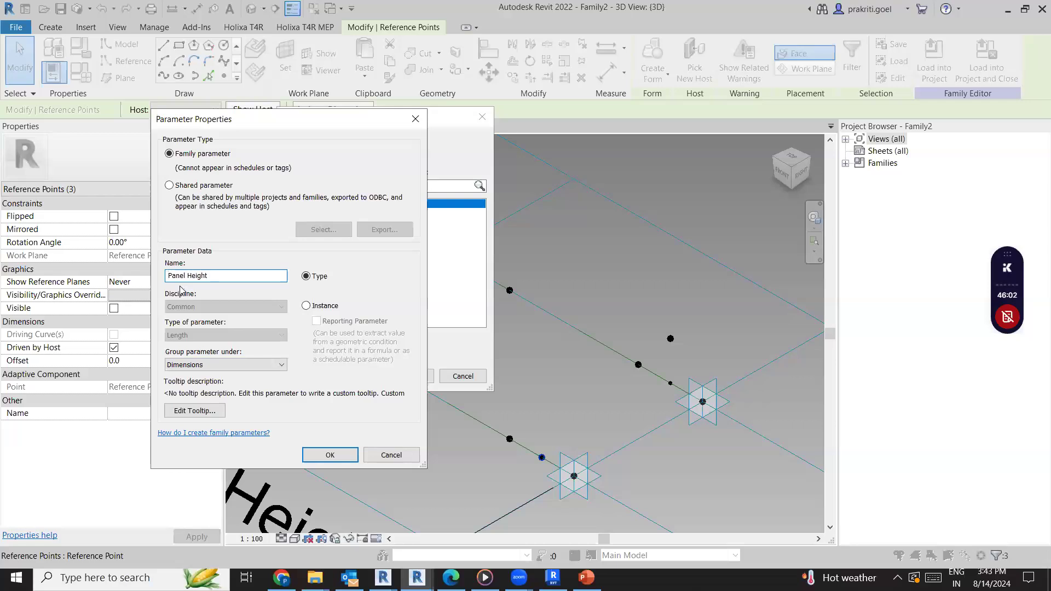
click(323, 454)
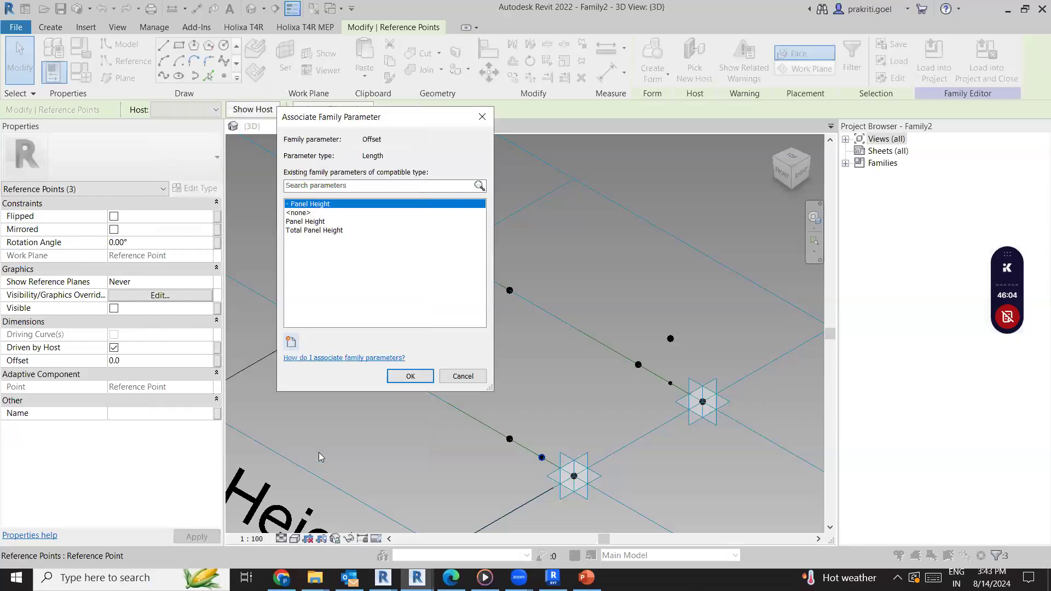
click(403, 376)
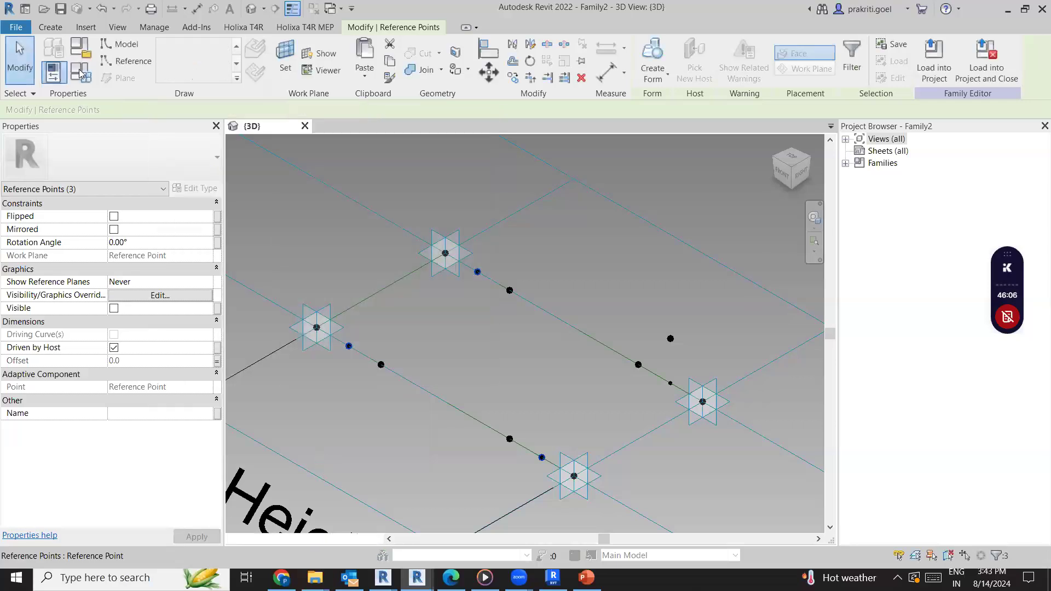
Give the "- Panel Height" parameter the formula -Panel Height in the family types
click(81, 73)
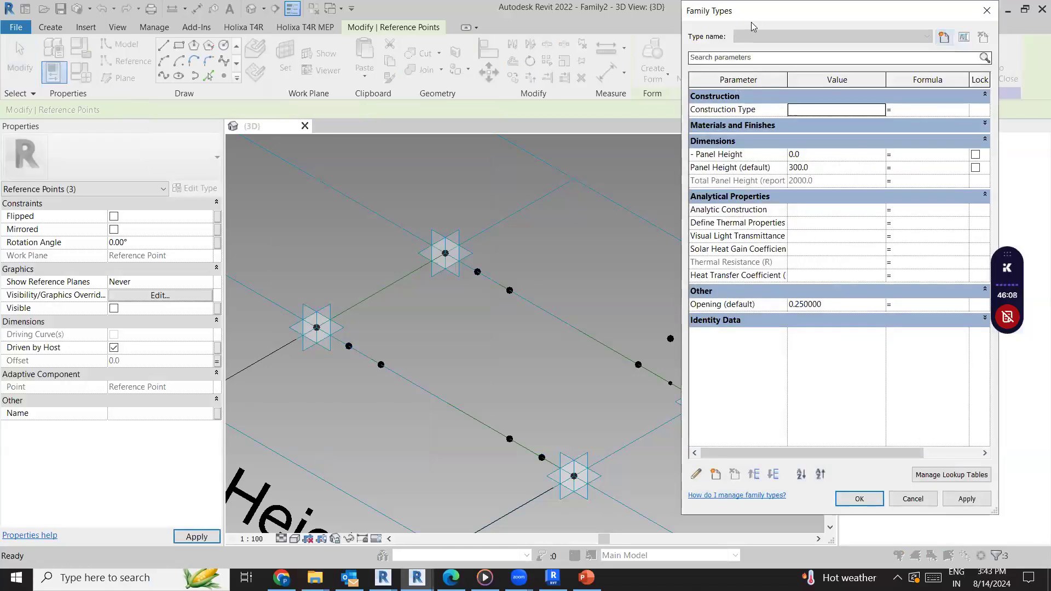
drag(749, 18, 609, 19)
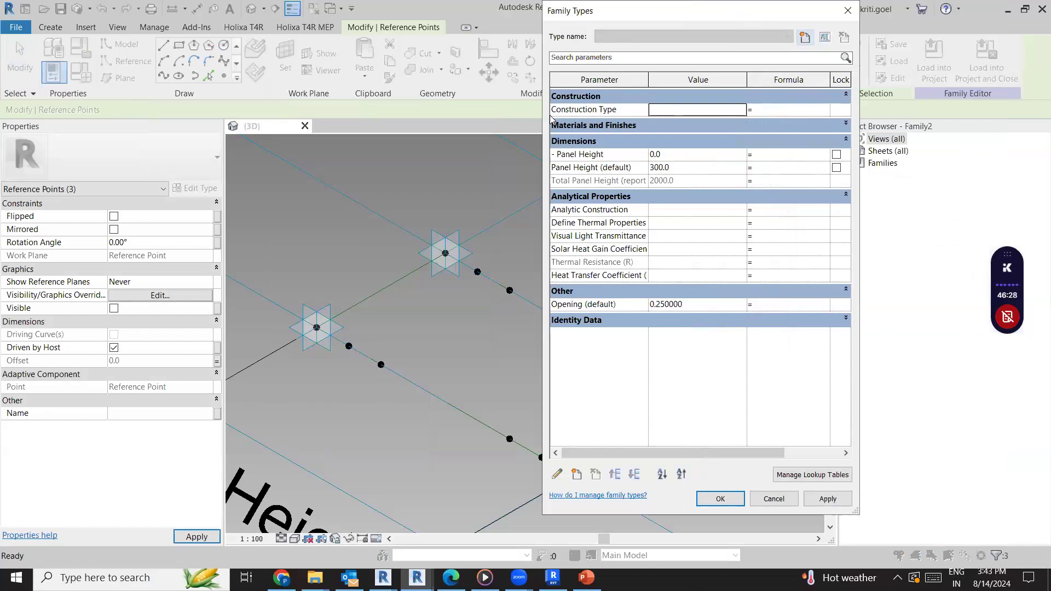
click(626, 168)
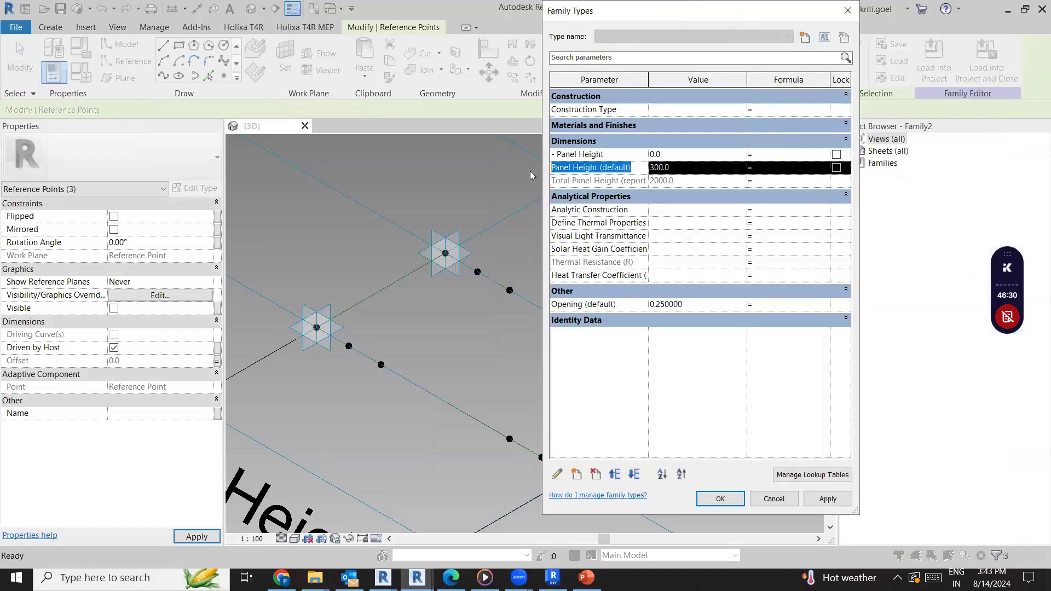
drag(589, 167, 519, 169)
click(573, 172)
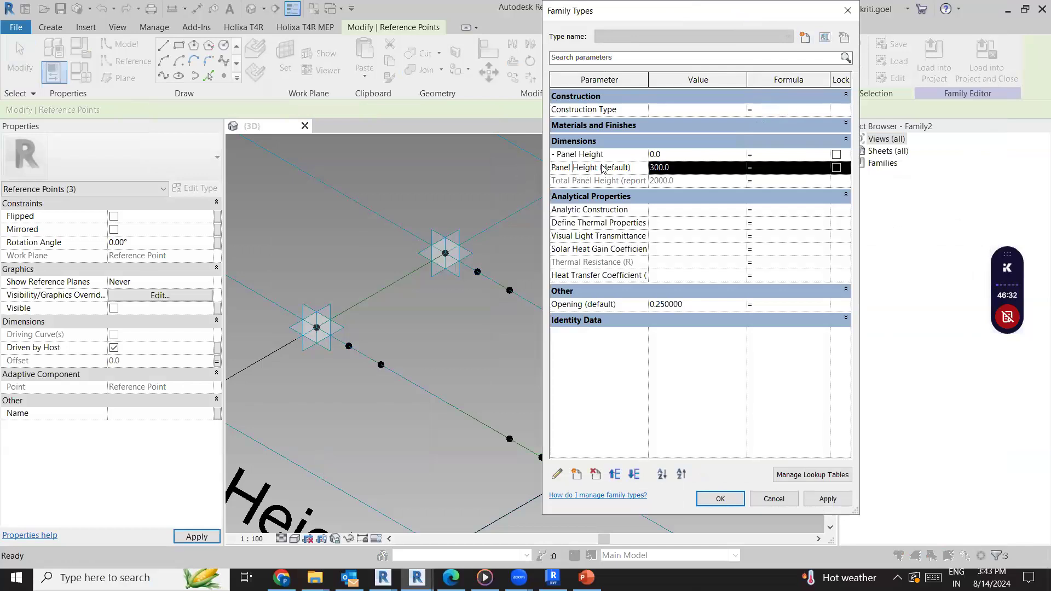
drag(601, 167, 550, 168)
key(ctrl+c)
click(808, 156)
key(ctrl+v)
text(-)
click(771, 230)
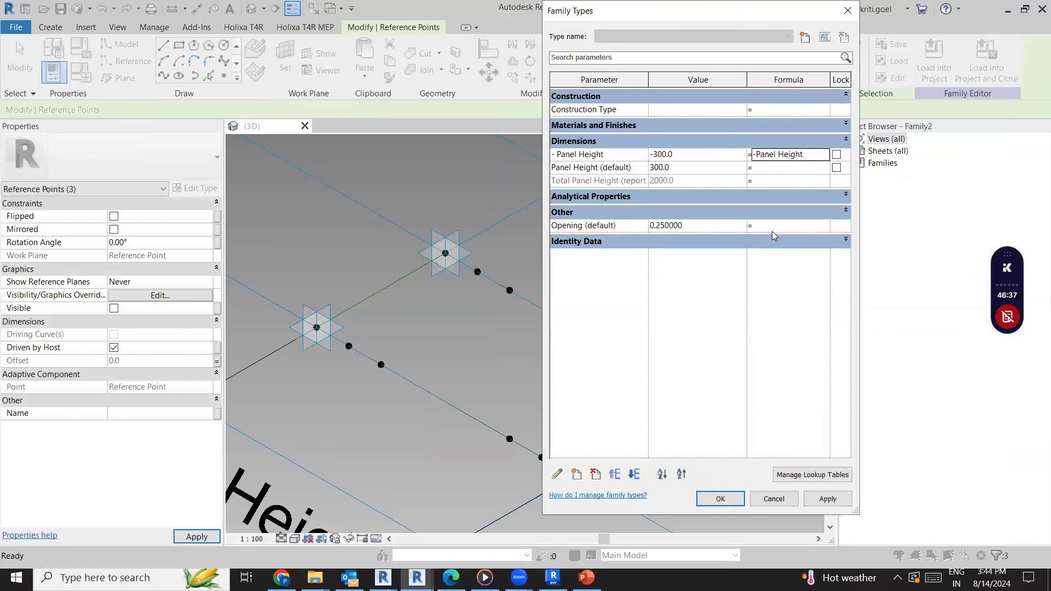
Give the Panel Height parameter the formula Total Panel Height / 4 and try to apply the family type changes
click(683, 197)
click(708, 305)
click(609, 304)
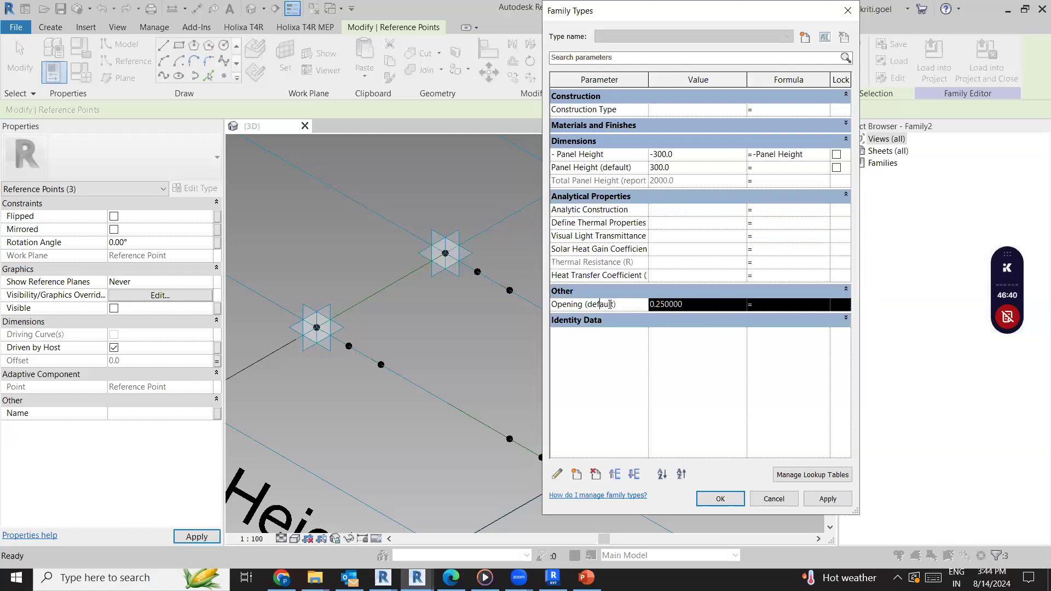
click(633, 319)
click(601, 180)
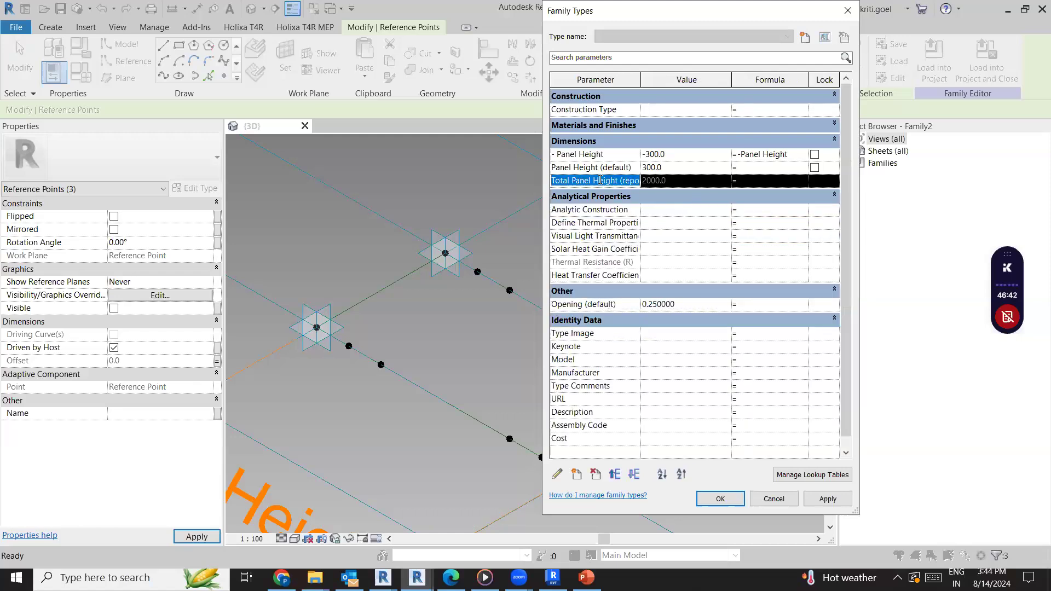
drag(553, 185, 619, 182)
key(ctrl+c)
click(778, 168)
key(ctrl+v)
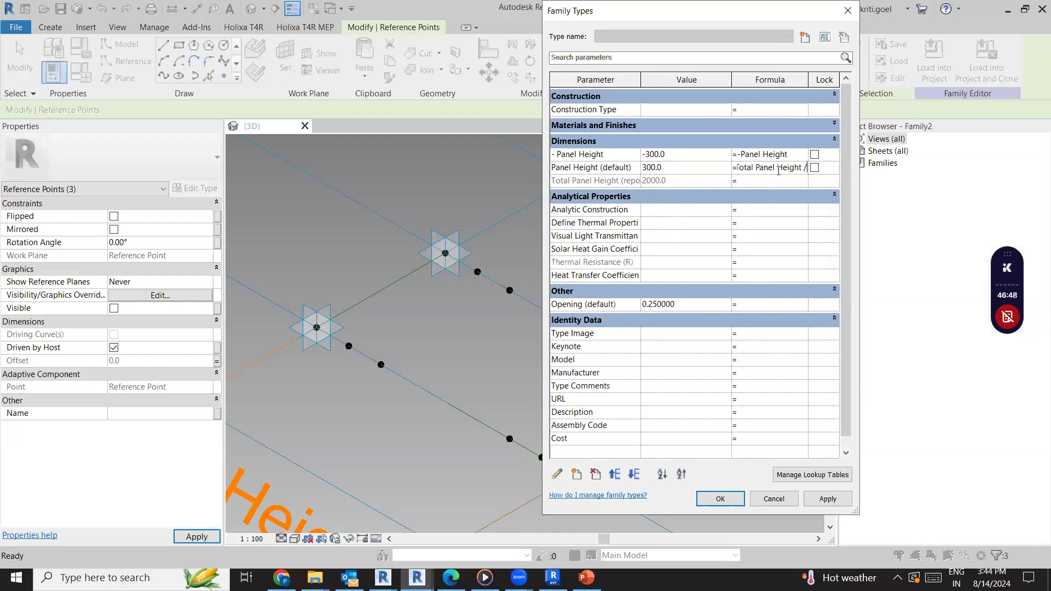
click(756, 335)
click(826, 497)
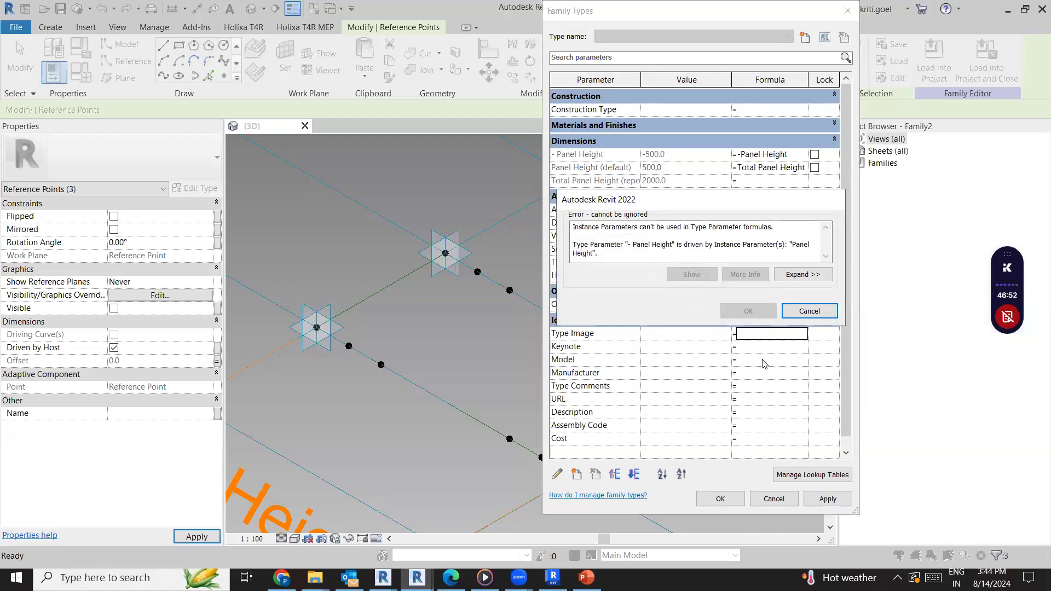
click(808, 311)
click(743, 154)
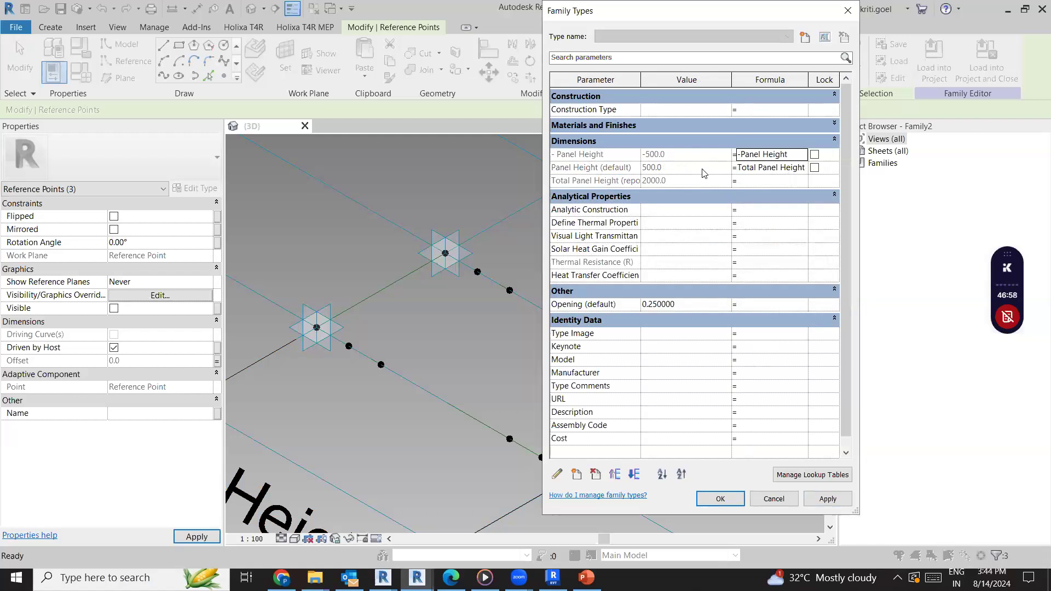
Remove the minus sign from the formula of the "- Panel Height" parameter
click(740, 155)
key(BackSpace)
click(717, 221)
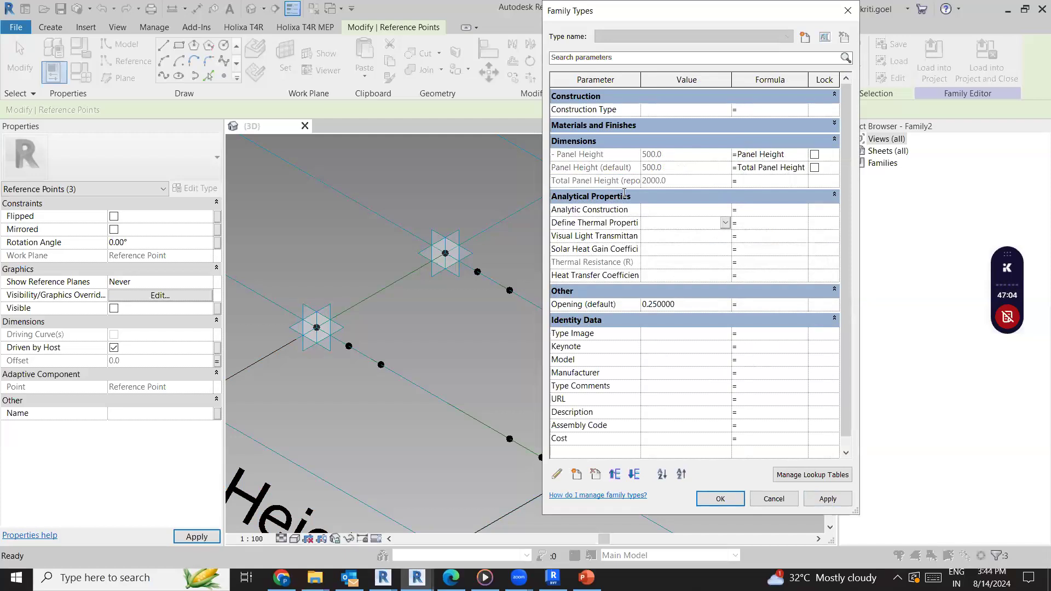
Try to rename the "- Panel Height" type parameter to Panel Height 2
click(597, 140)
click(596, 124)
click(596, 152)
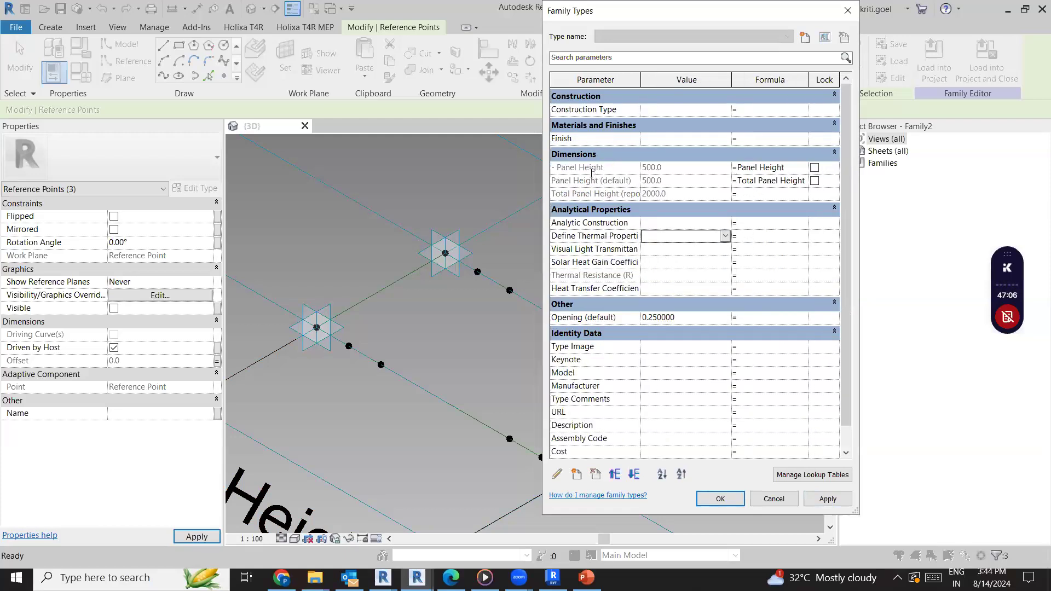
click(591, 169)
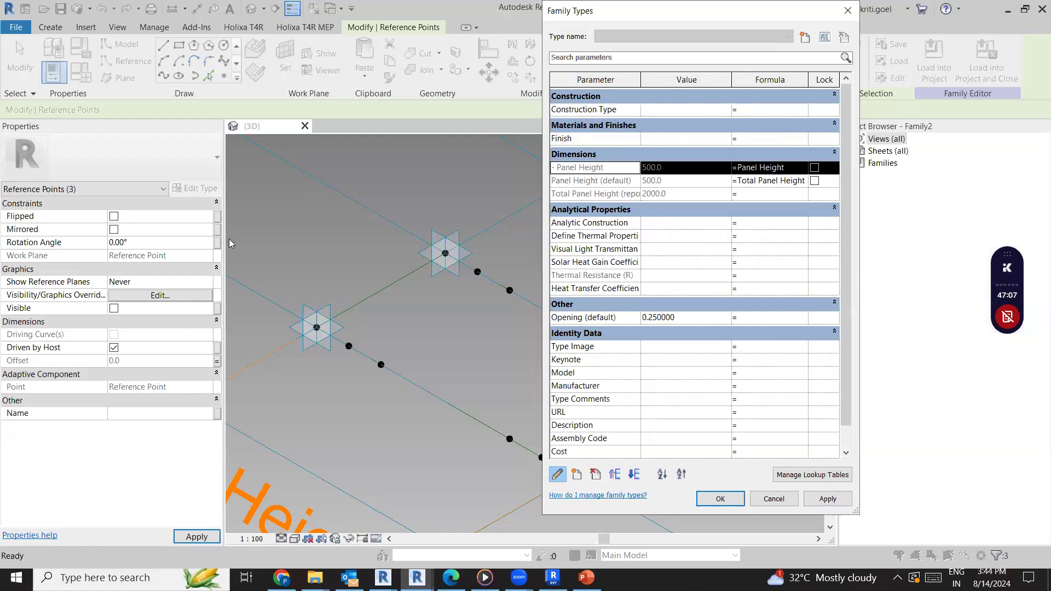
key(Home)
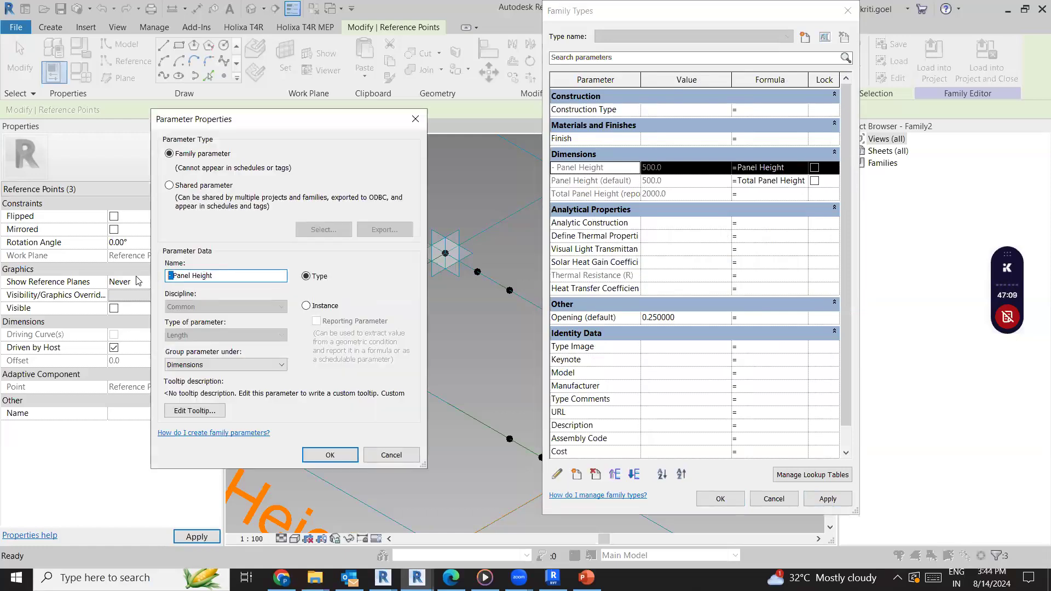
key(Delete)
key(Delete)
text(3)
click(331, 455)
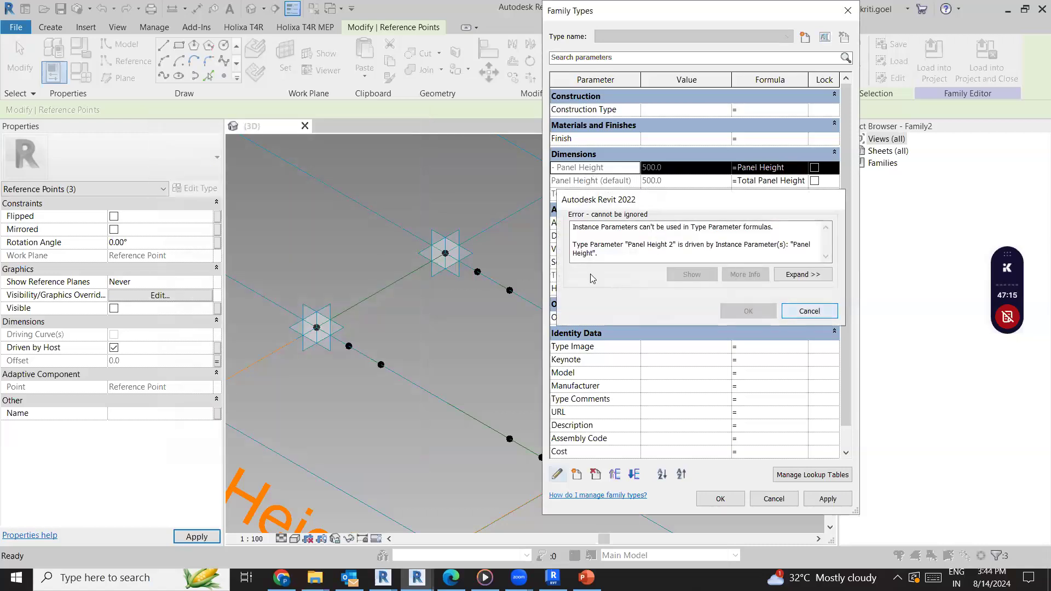
key(Return)
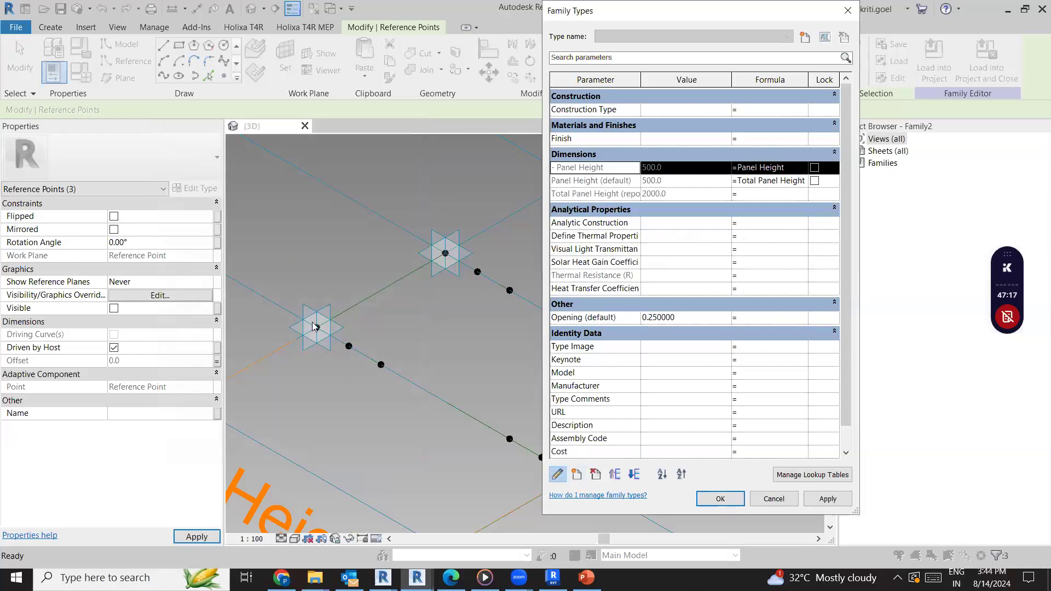
Make "- Panel Height" an instance parameter, give it the formula -Panel Height and accept the family types
click(347, 457)
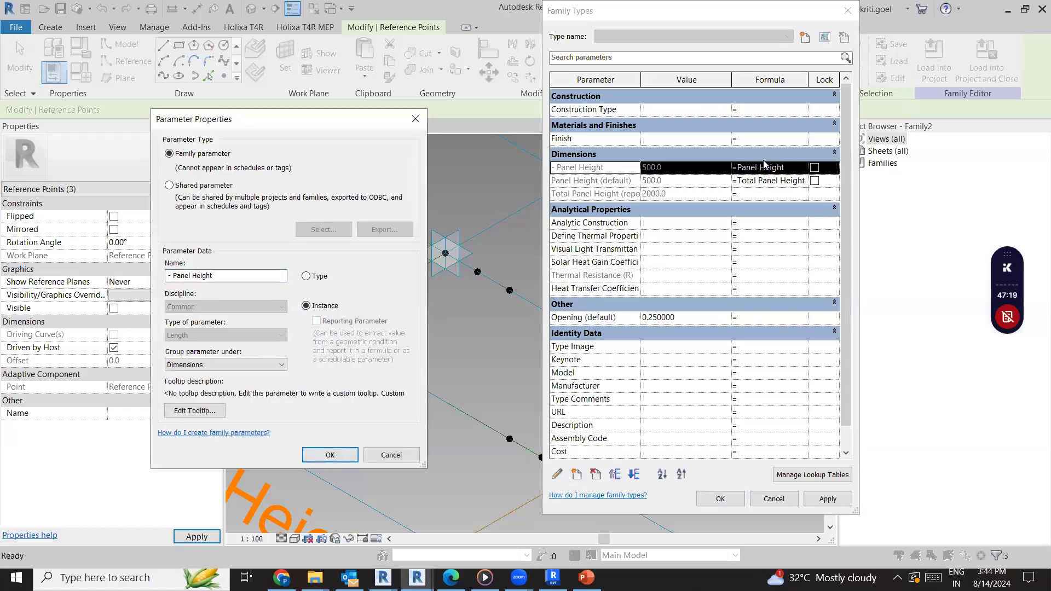
click(737, 169)
text(-)
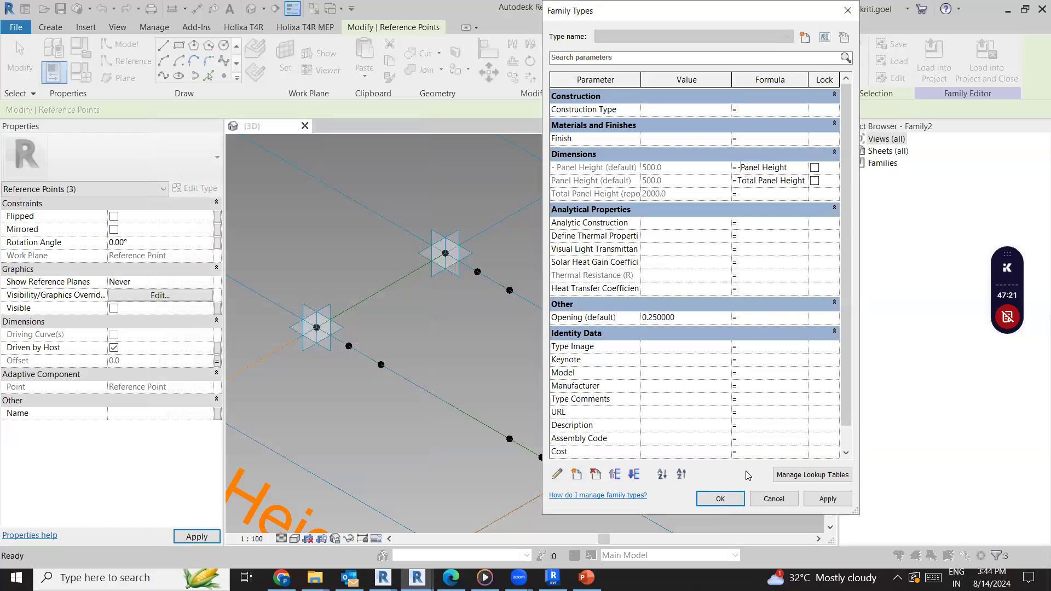
click(738, 499)
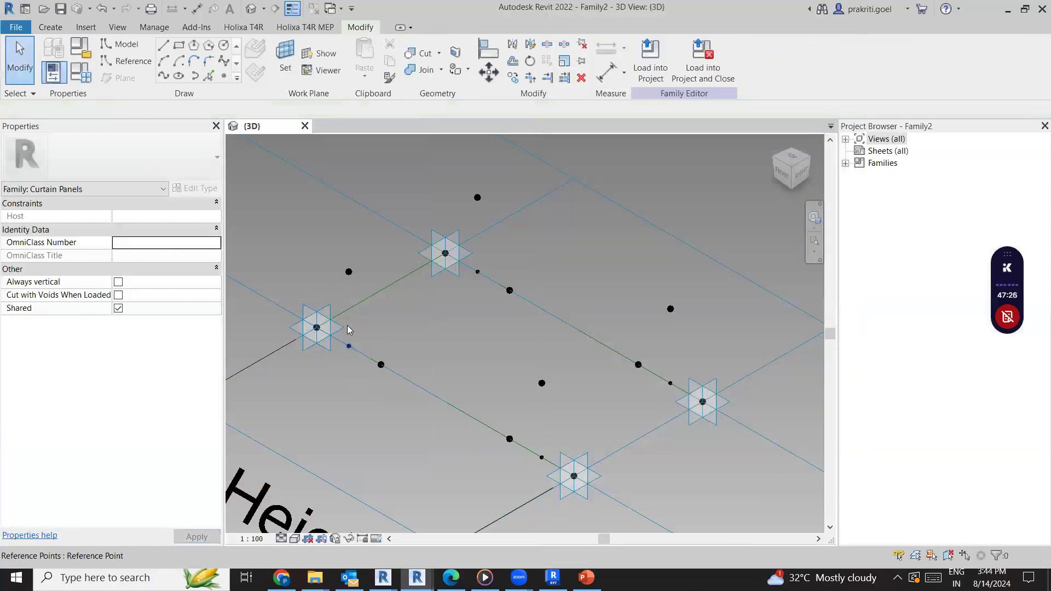
Connect each of the four midpoint points on the short reference lines to its offset point above with a spline through points
click(358, 283)
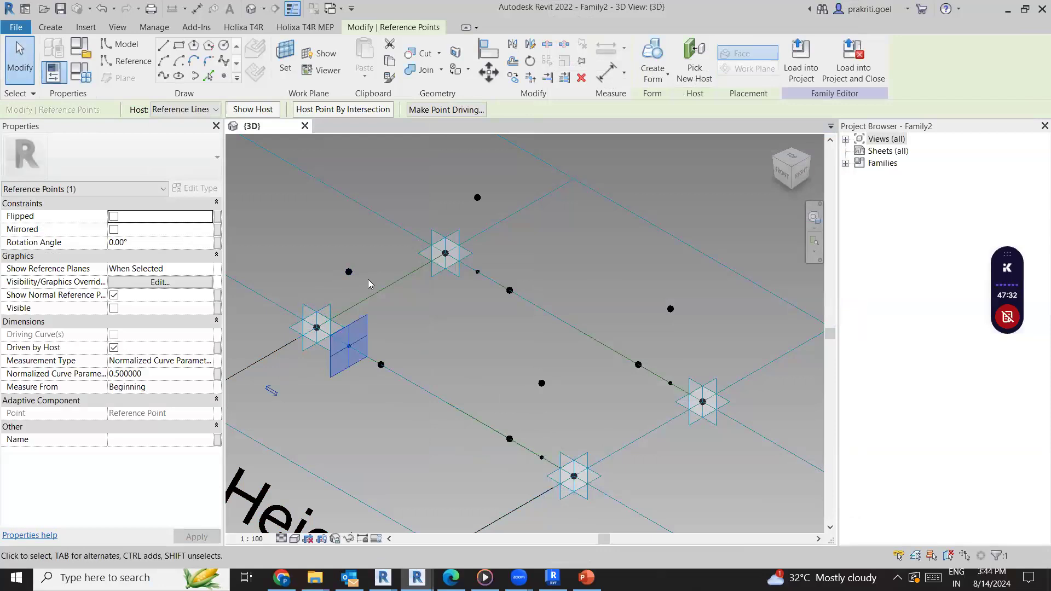
click(349, 272)
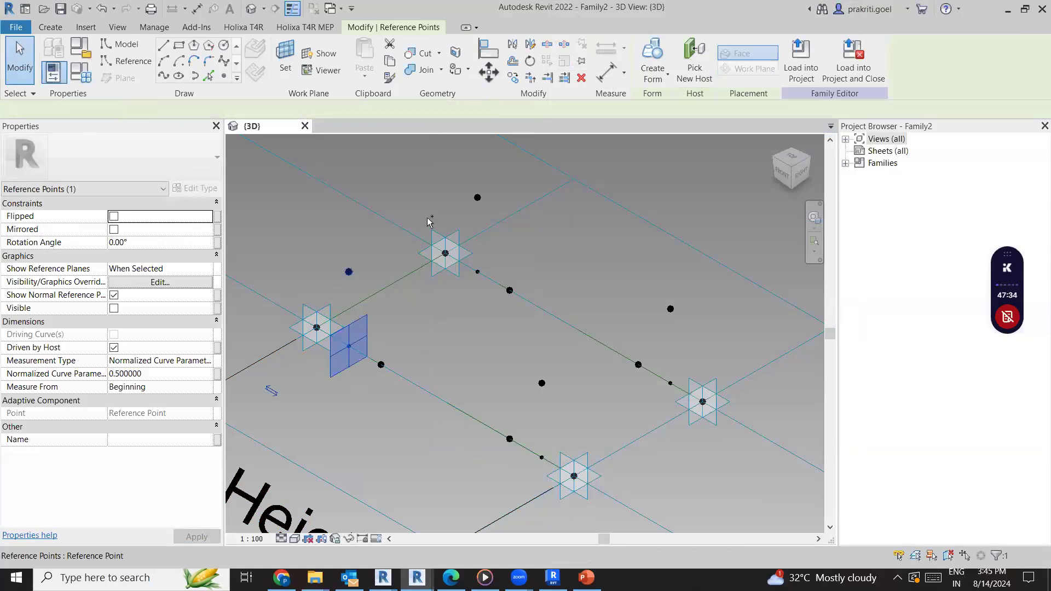
click(169, 78)
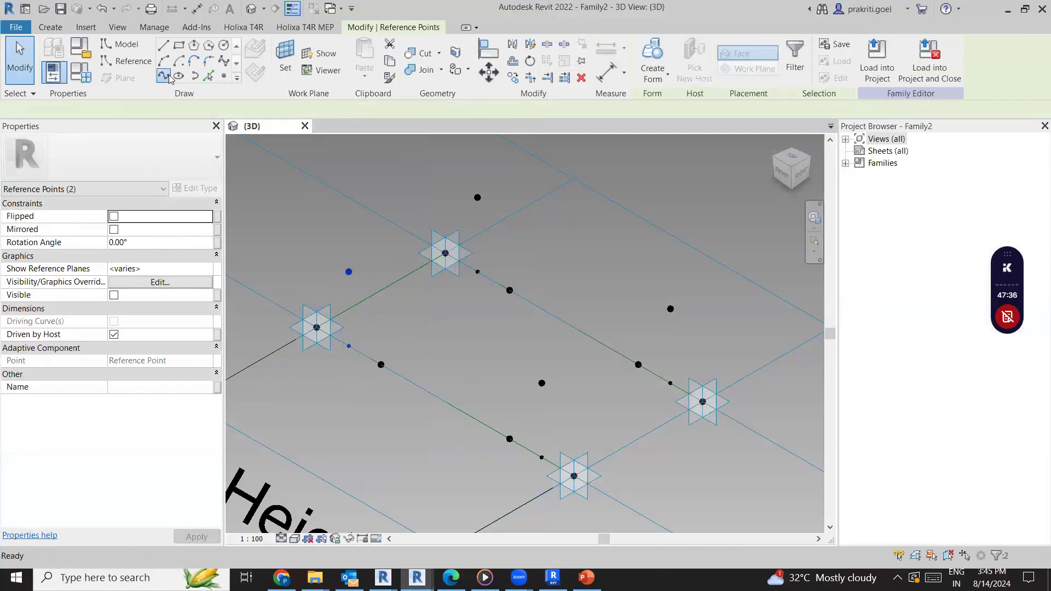
click(477, 272)
ctrl+click(477, 198)
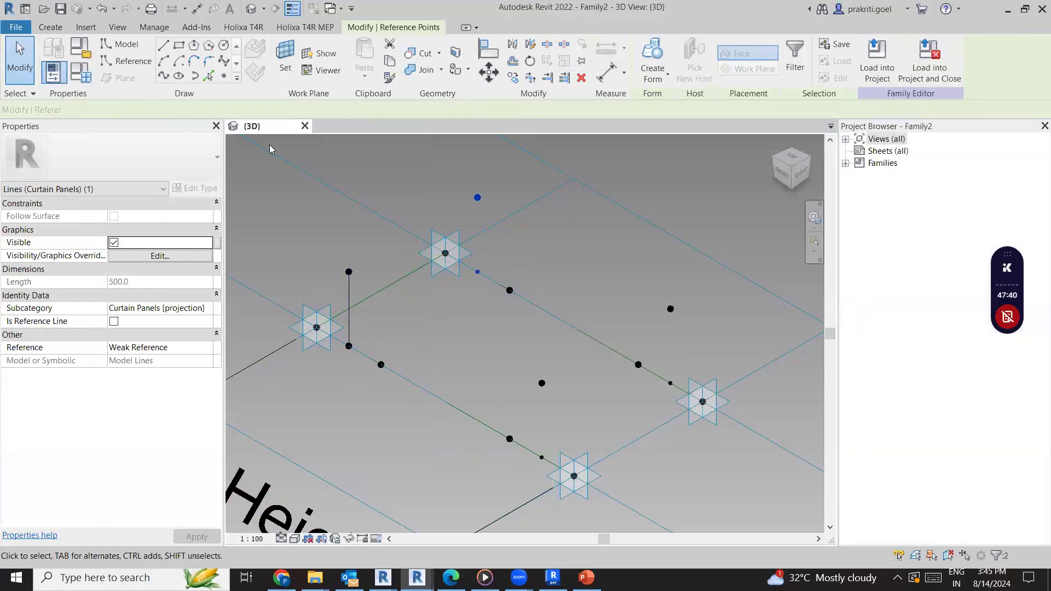
click(674, 386)
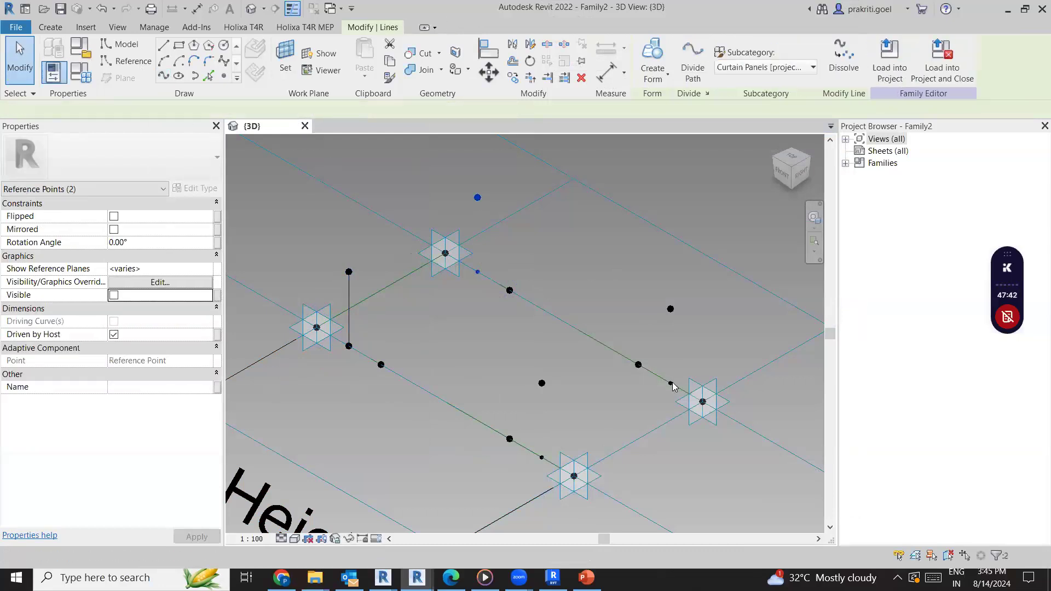
click(671, 383)
ctrl+click(671, 310)
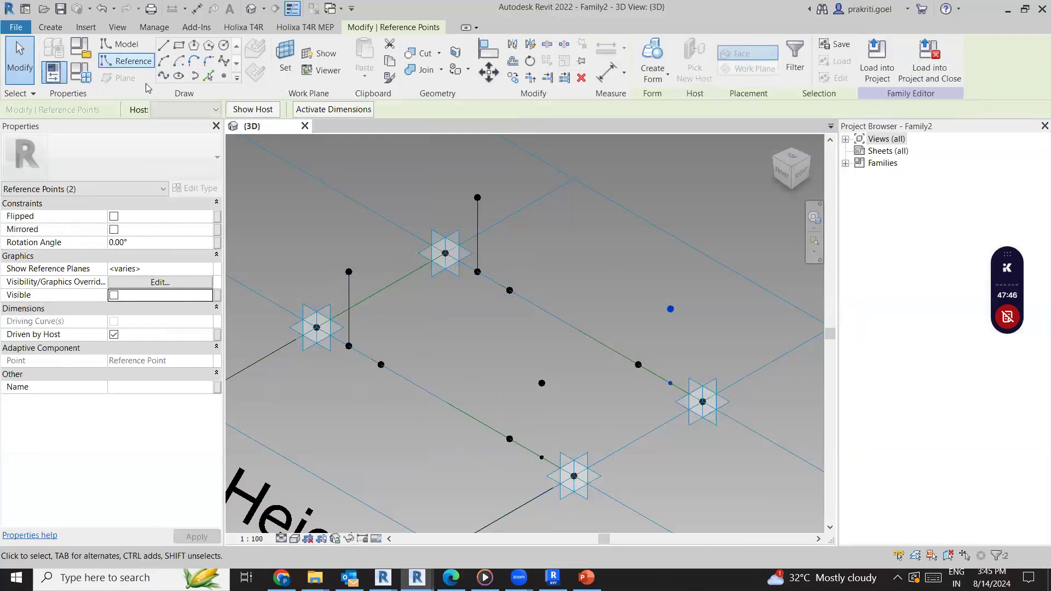
click(163, 75)
click(542, 460)
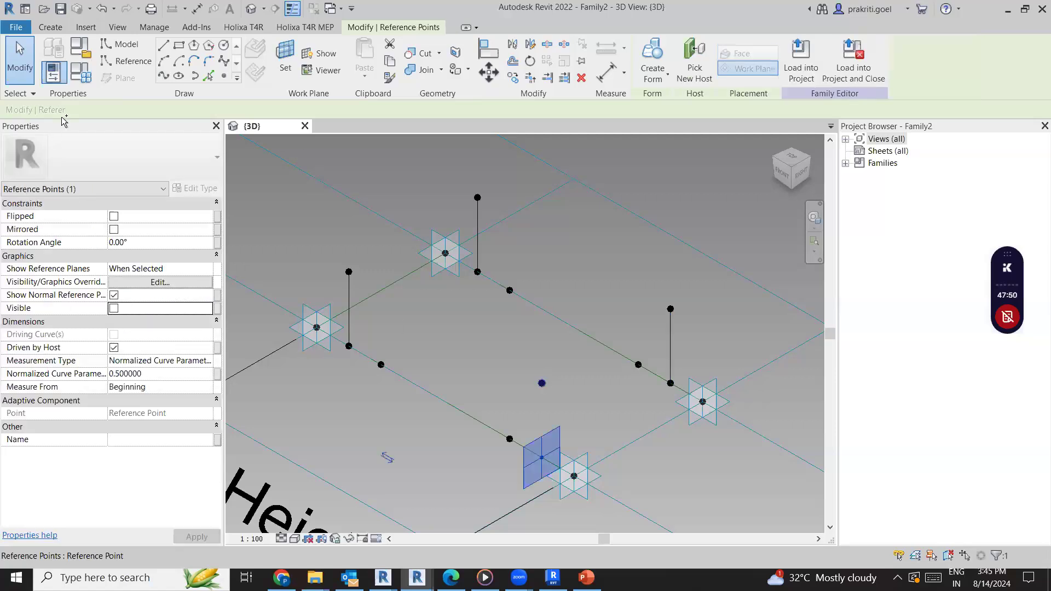
click(165, 78)
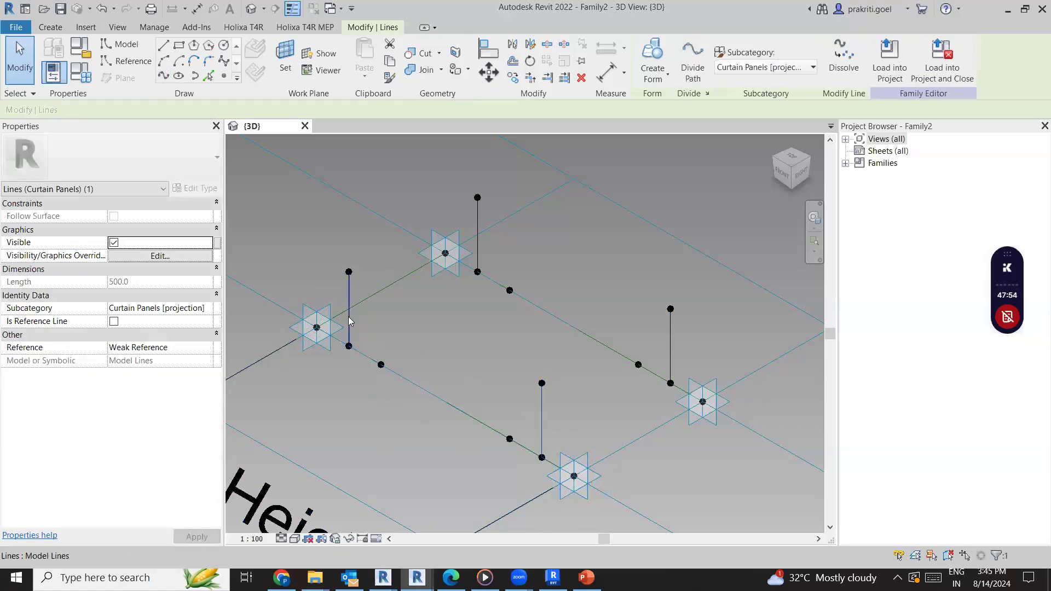
Convert the four vertical model lines into reference lines and clear the selection
click(480, 231)
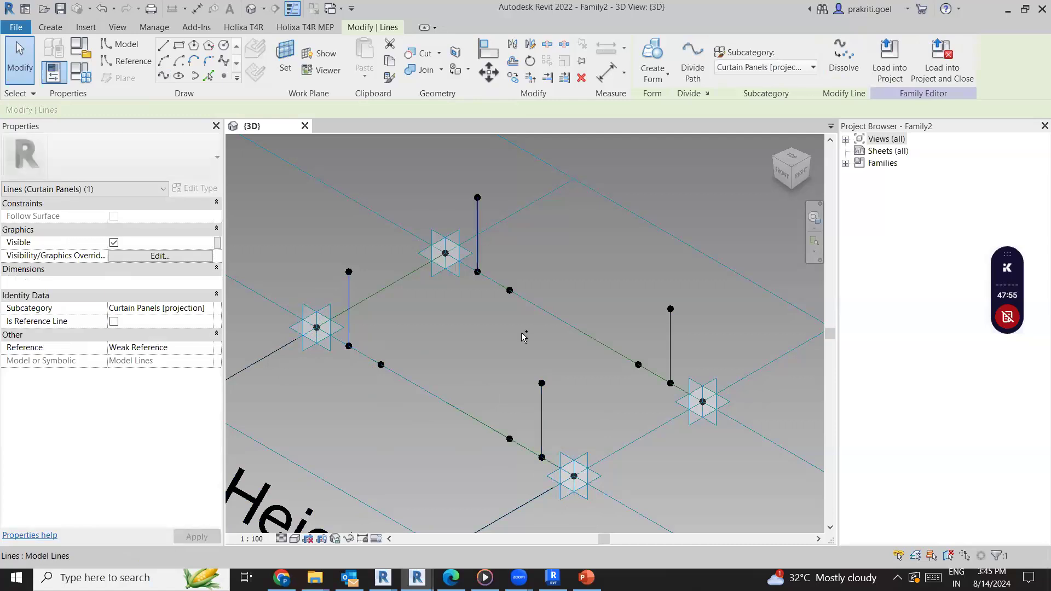
ctrl+click(542, 432)
ctrl+click(670, 348)
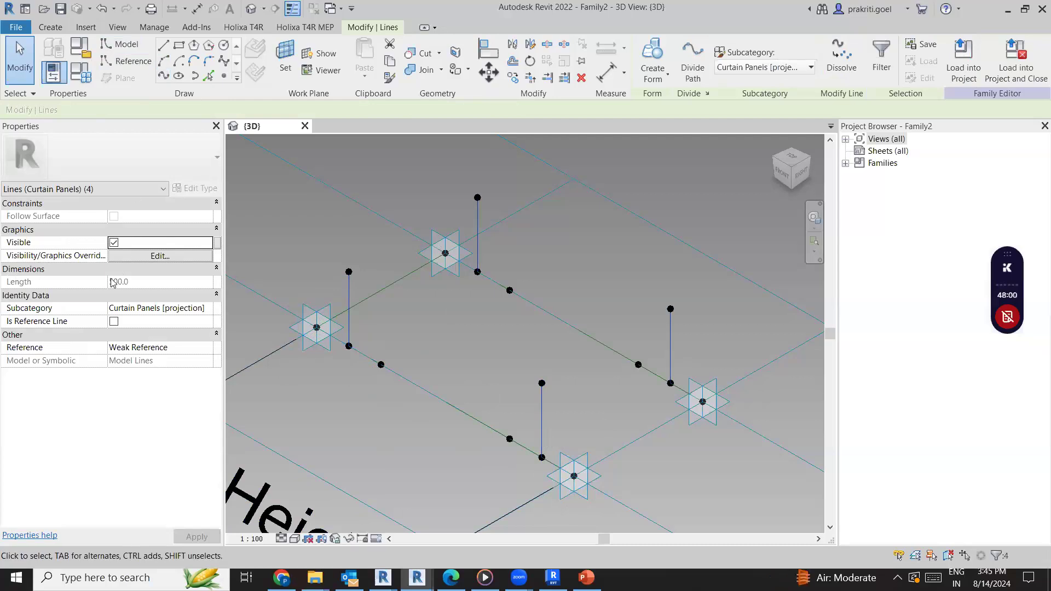
click(113, 321)
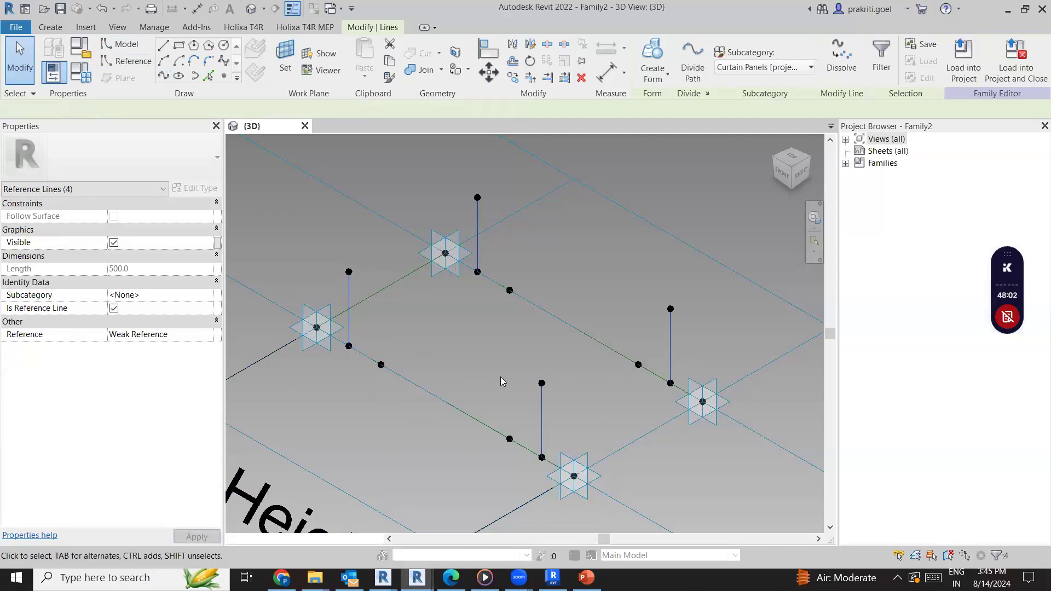
click(507, 376)
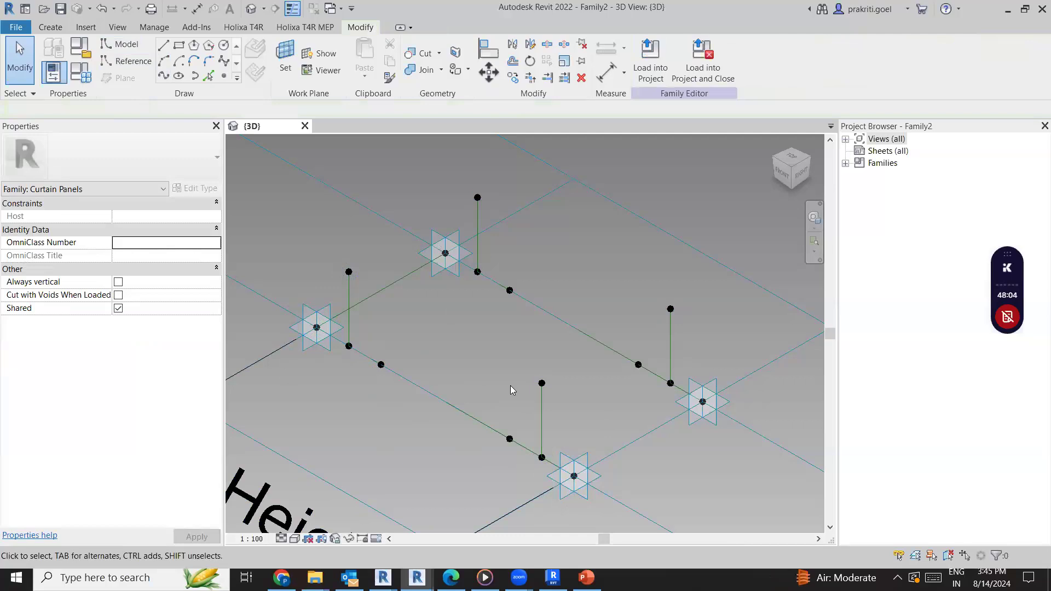
click(542, 457)
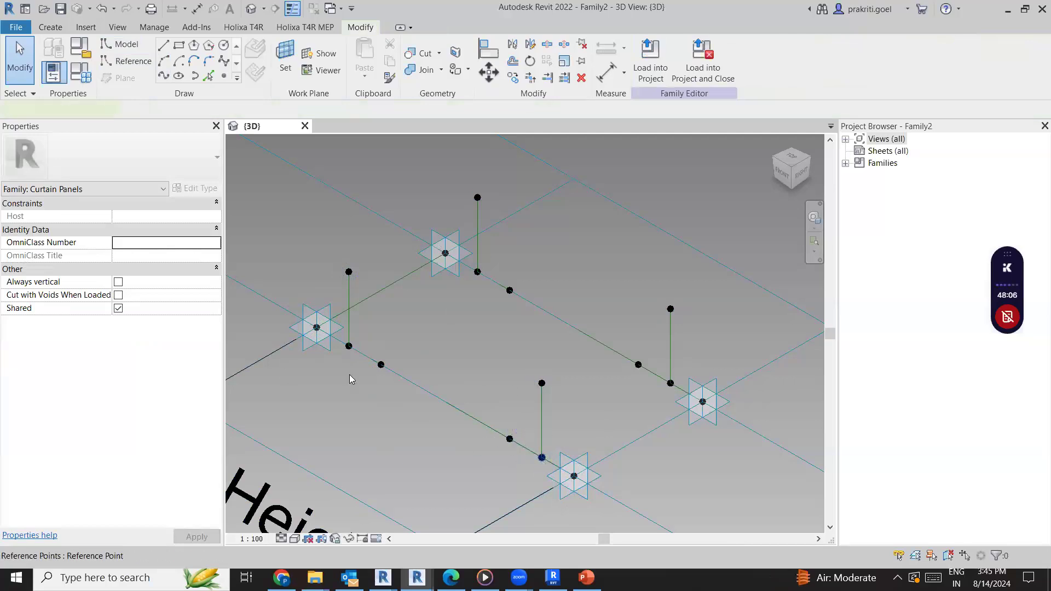
click(348, 346)
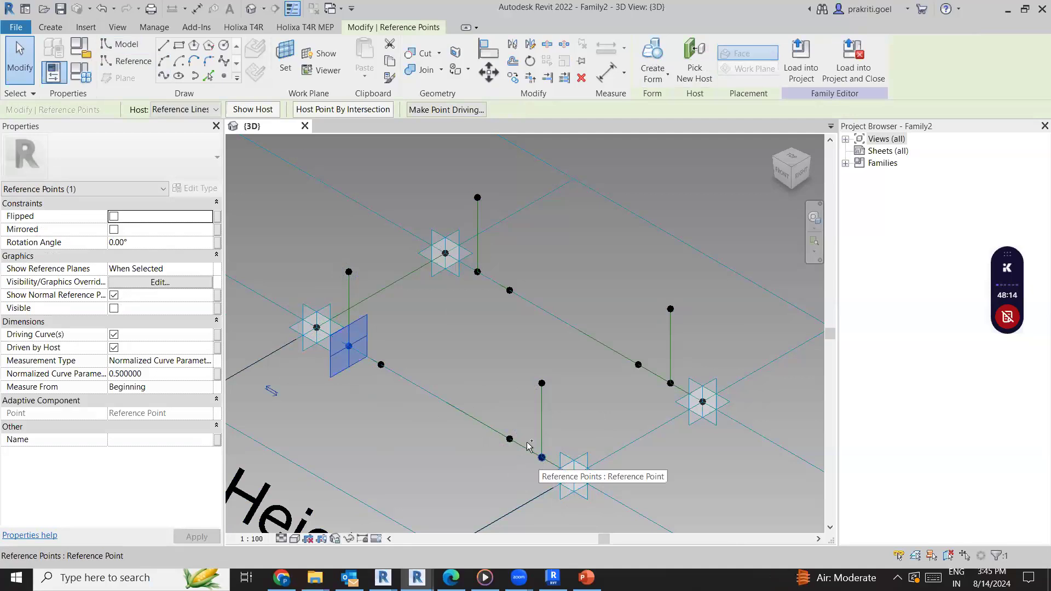
ctrl+click(542, 457)
ctrl+click(477, 272)
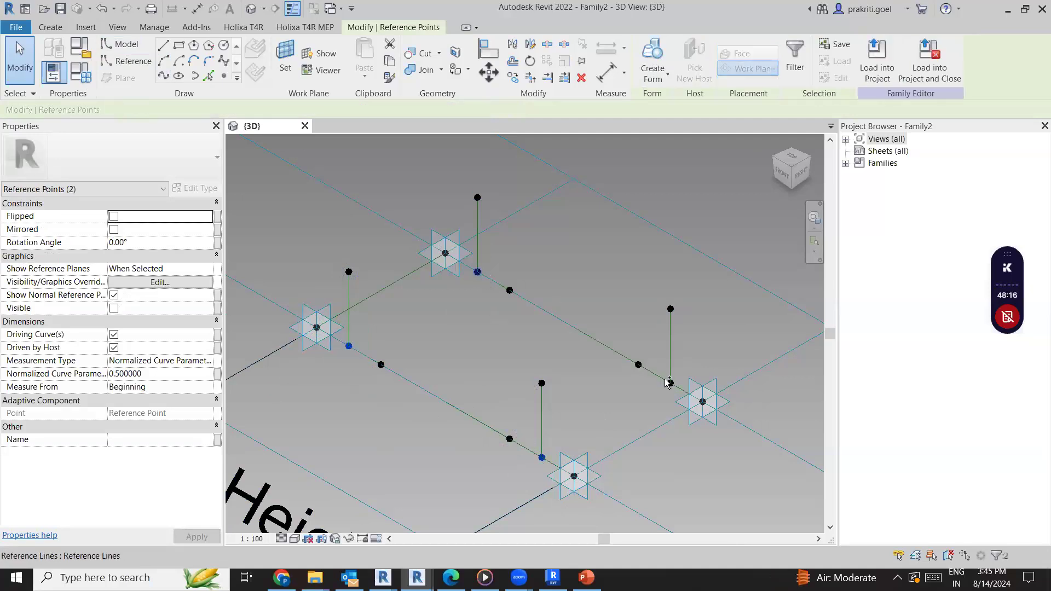
ctrl+click(640, 411)
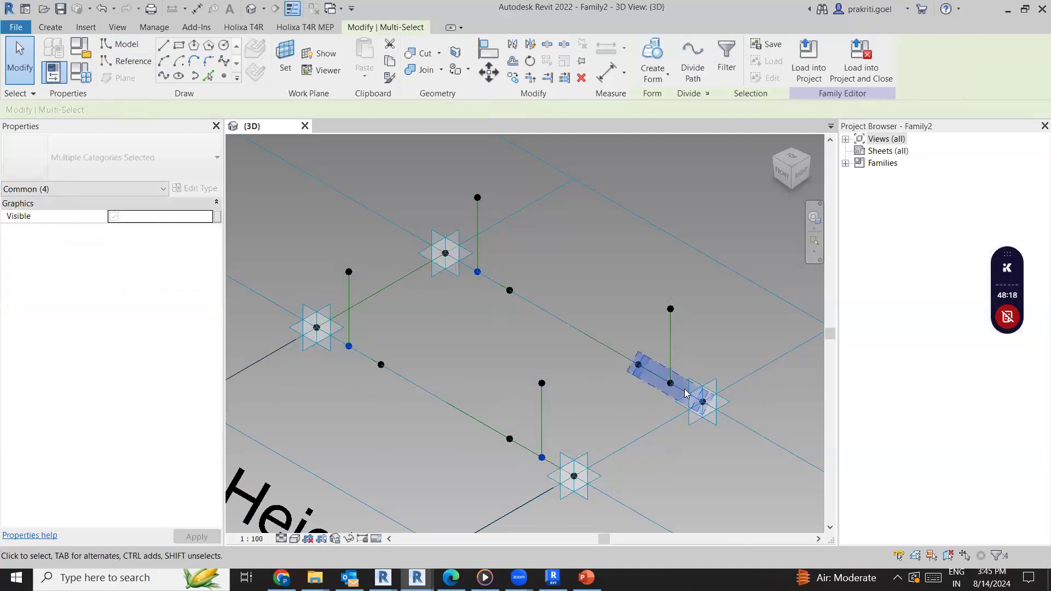
key(Escape)
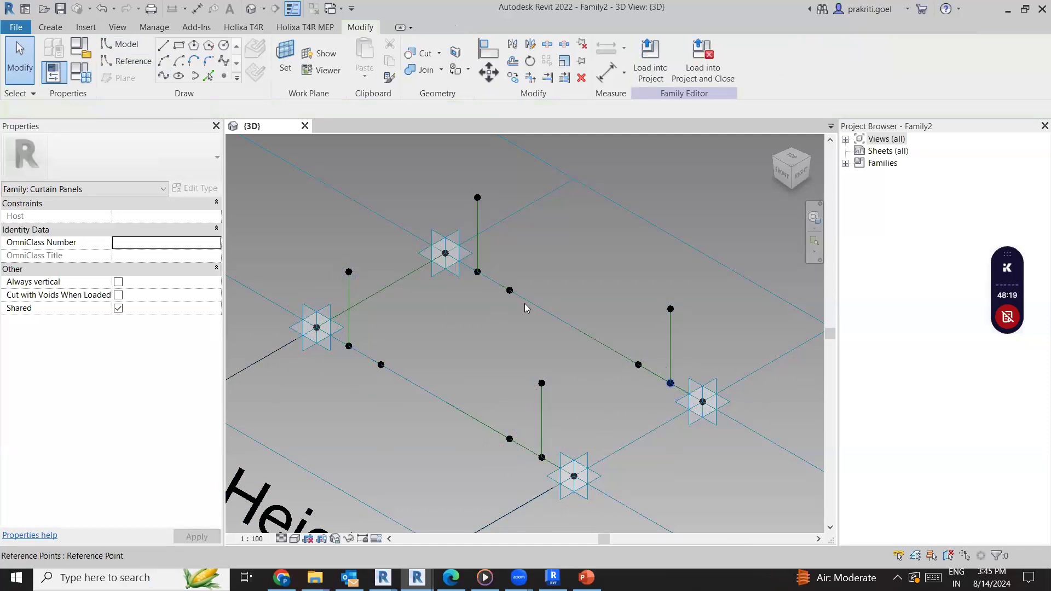
click(477, 272)
ctrl+click(349, 347)
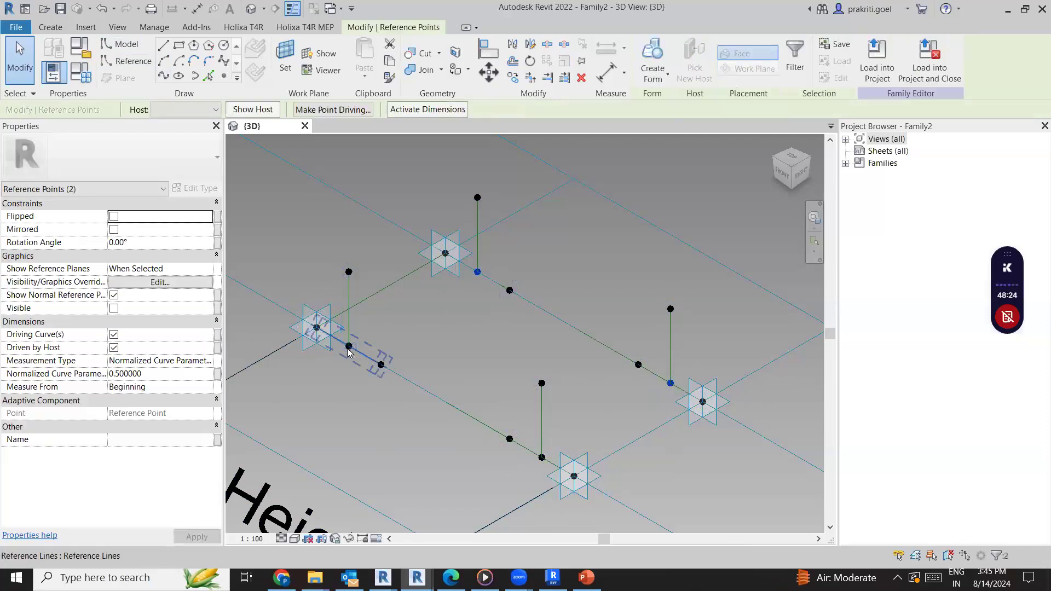
Associate the Normalized Curve Parameter of the four base points of the vertical reference lines with a new type family parameter named Center
click(349, 346)
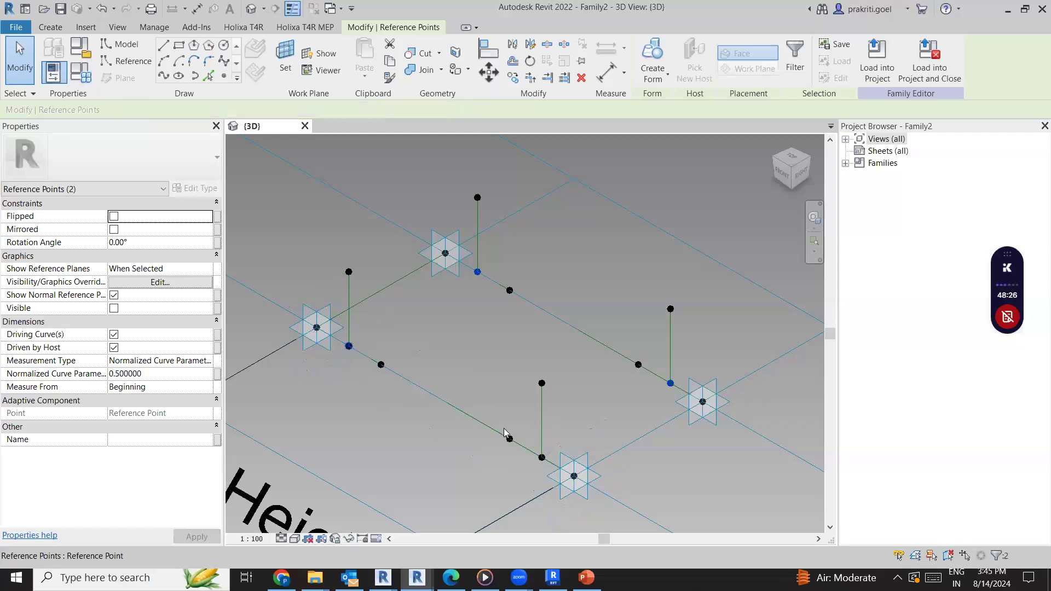
ctrl+click(542, 458)
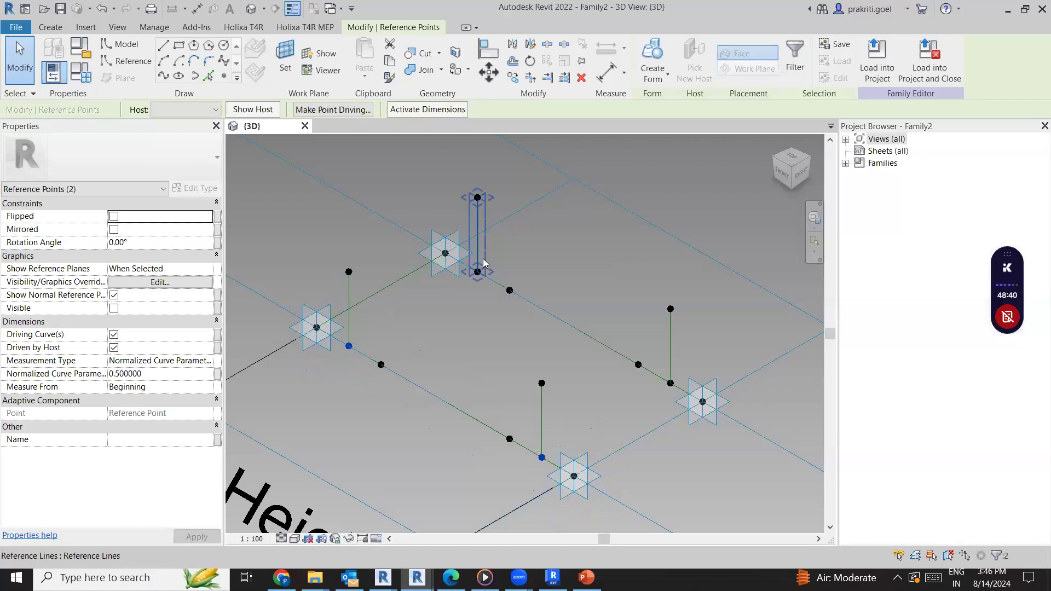
key(Tab)
key(Tab)
key(Tab)
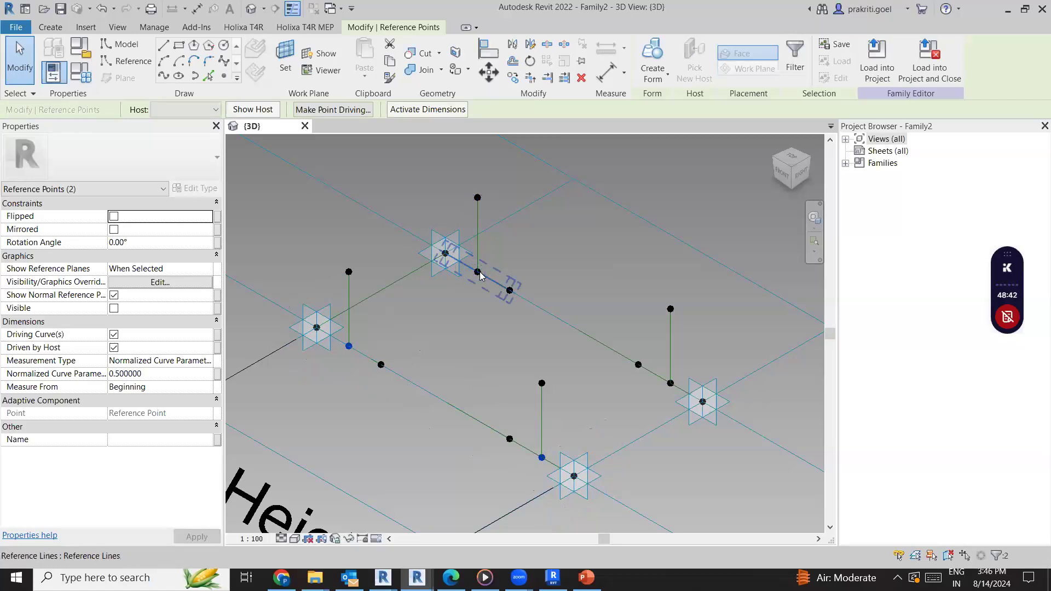
ctrl+click(478, 272)
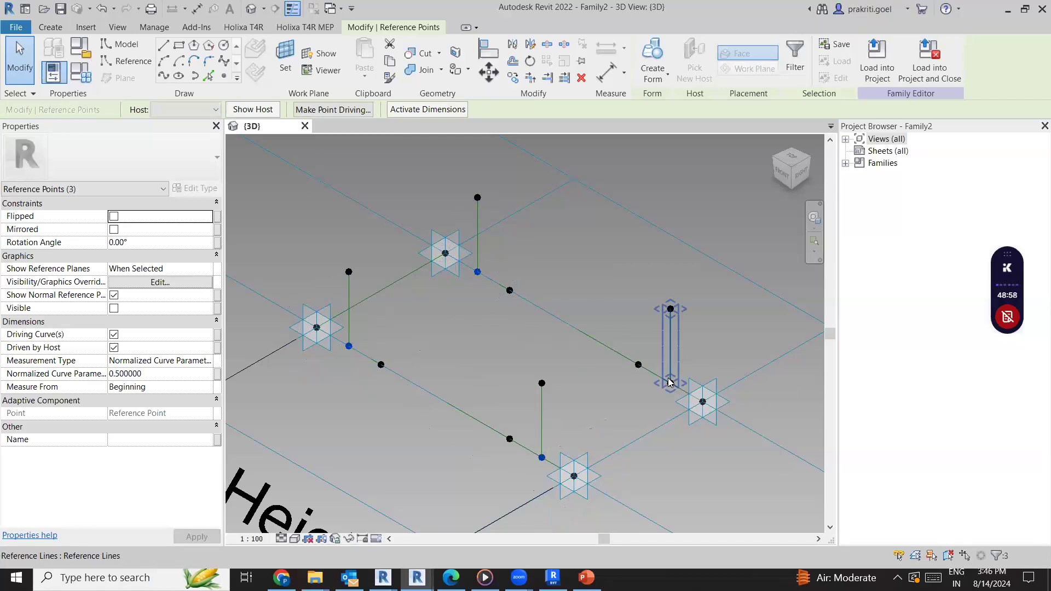
ctrl+click(670, 383)
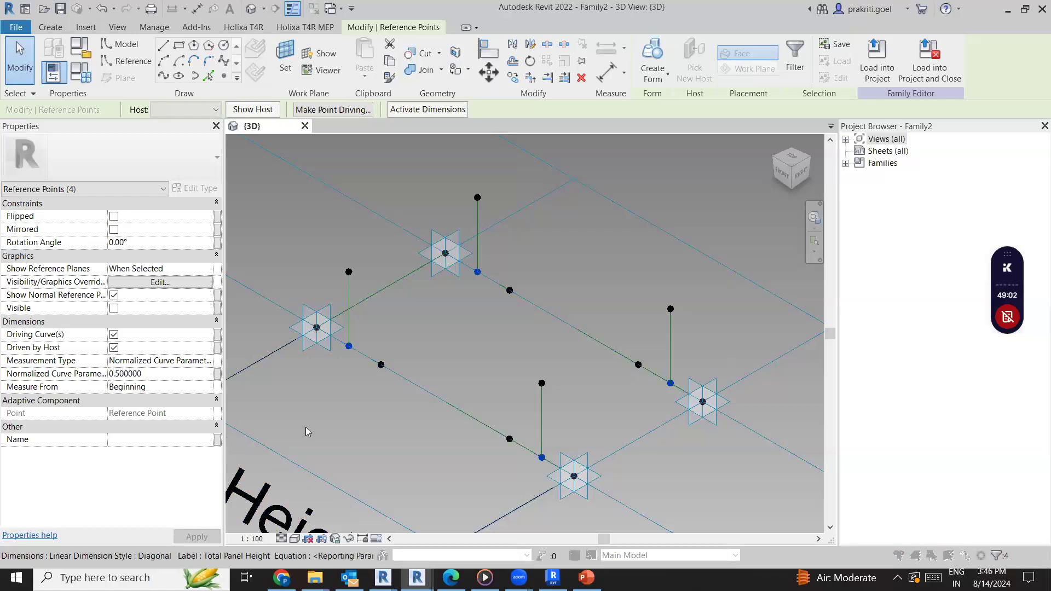
click(217, 373)
click(291, 341)
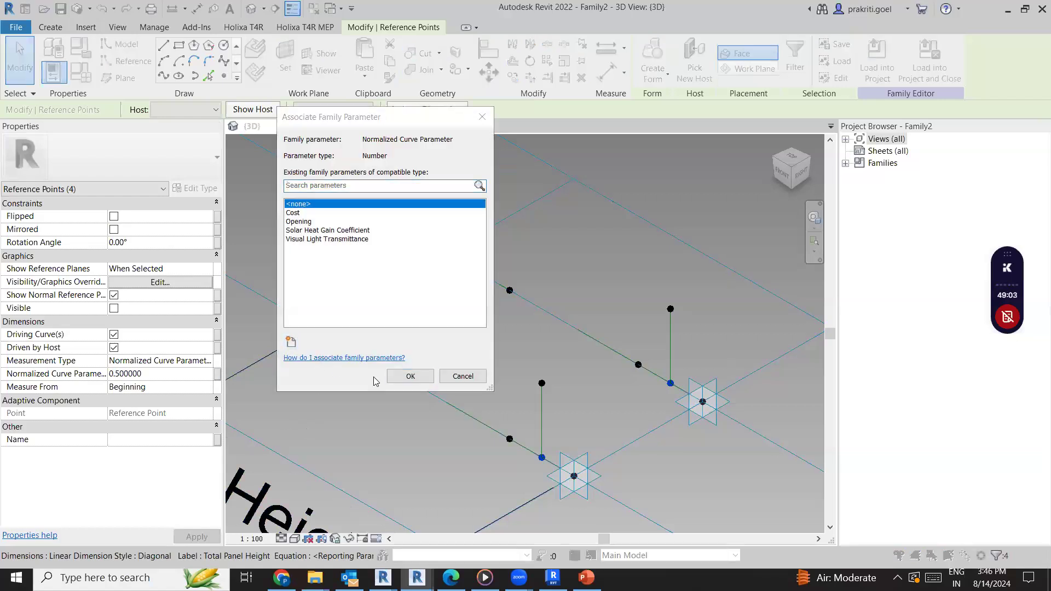
text(Cw)
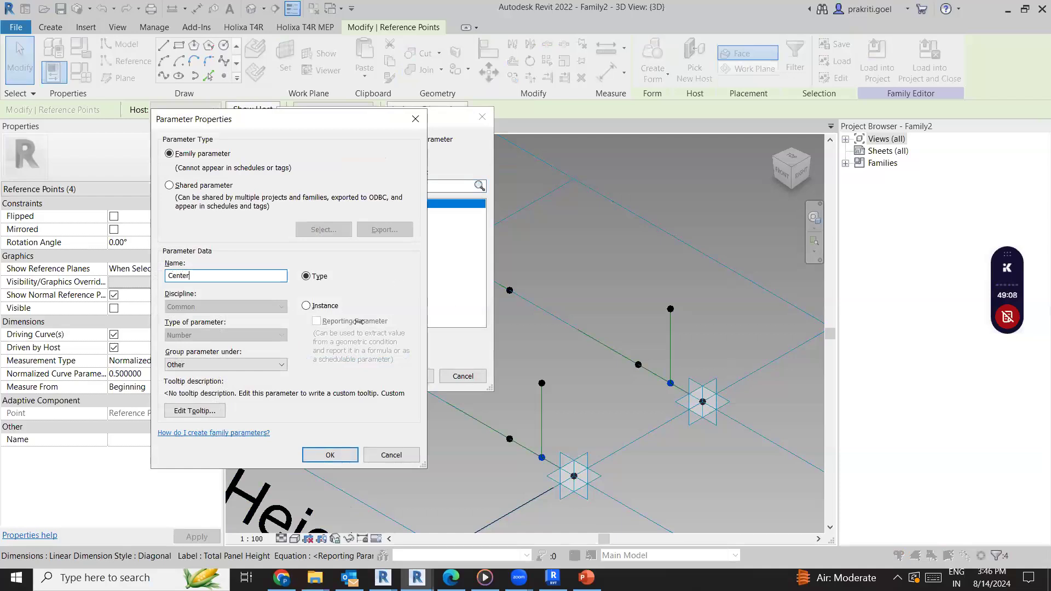
click(330, 456)
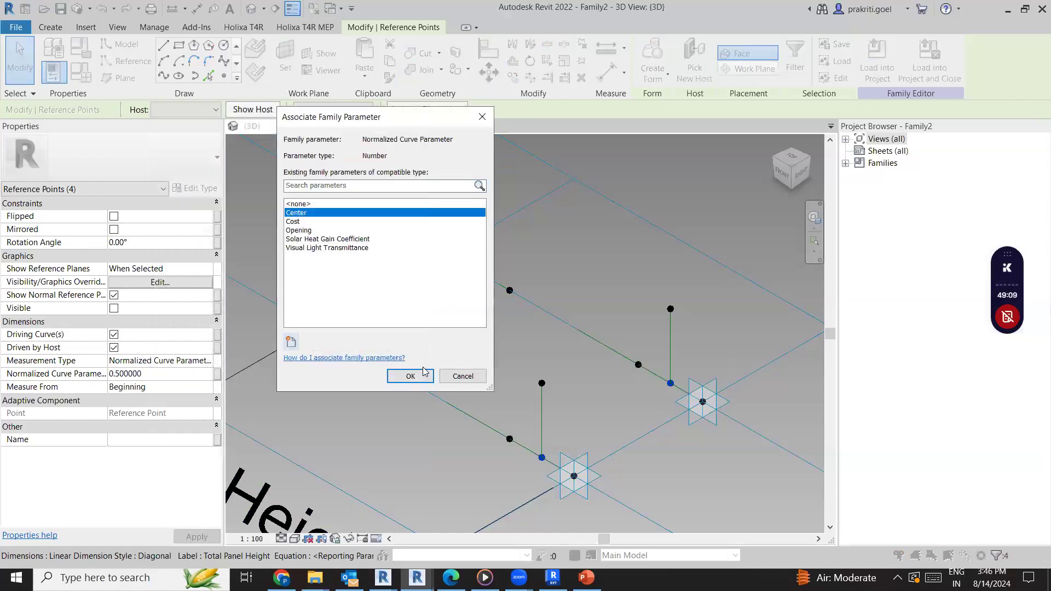
click(410, 376)
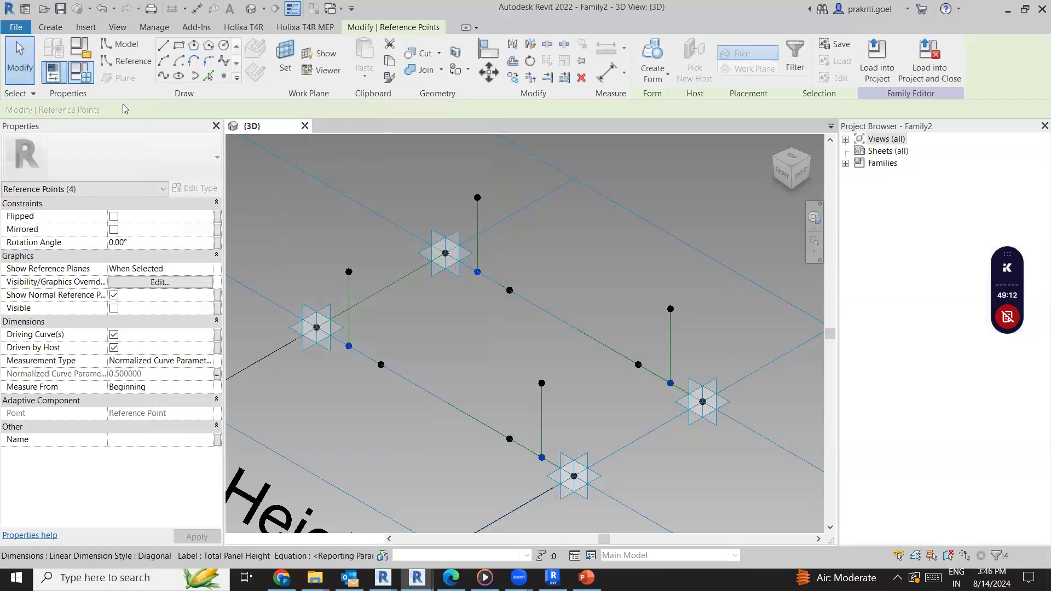
Give the Center parameter the formula 1/2, accept the family types and clear the point selection
click(767, 320)
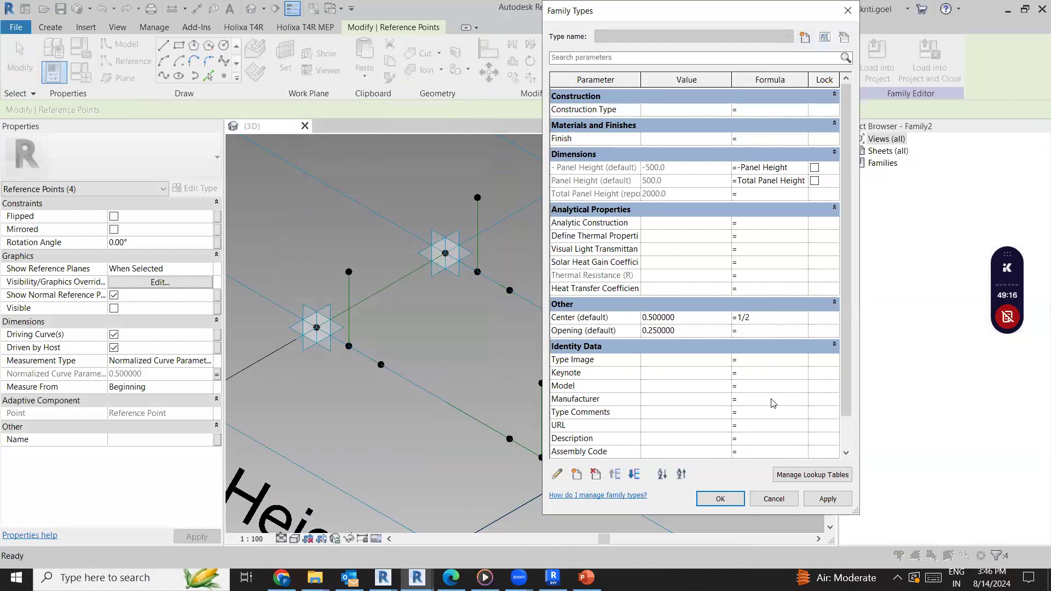
click(817, 498)
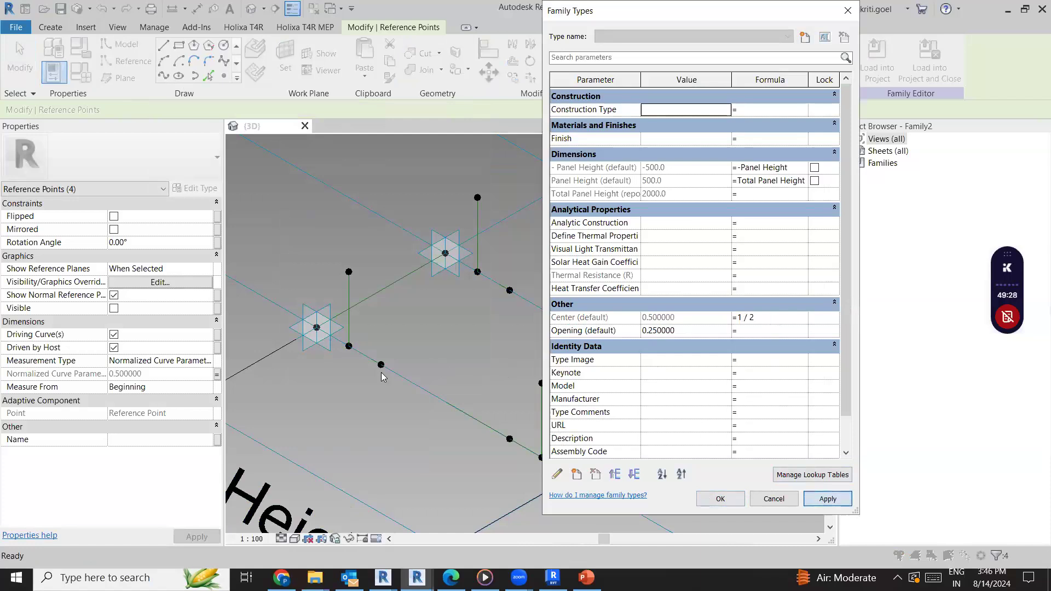
click(720, 498)
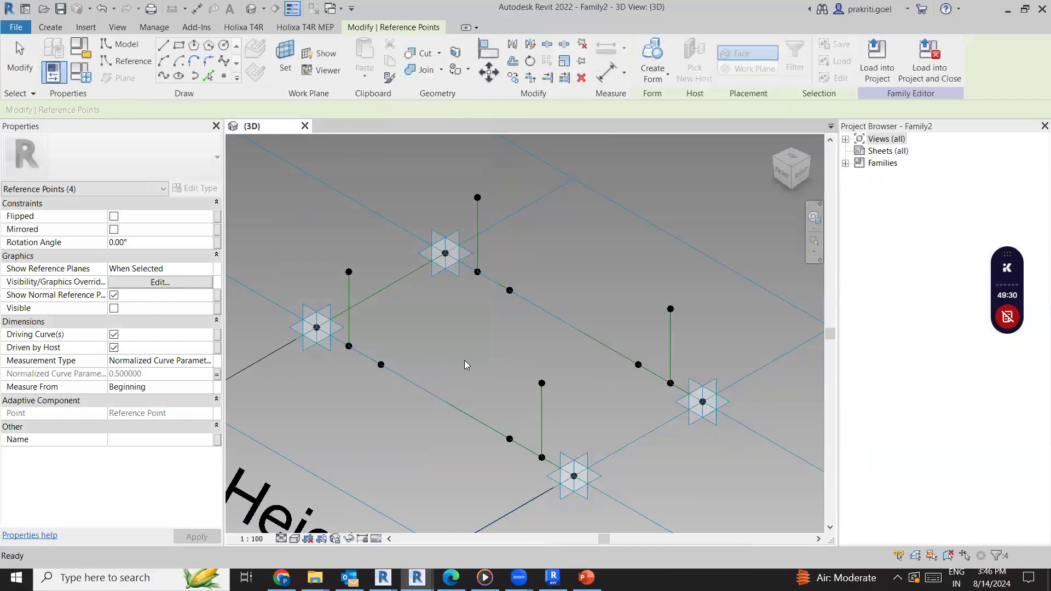
click(470, 364)
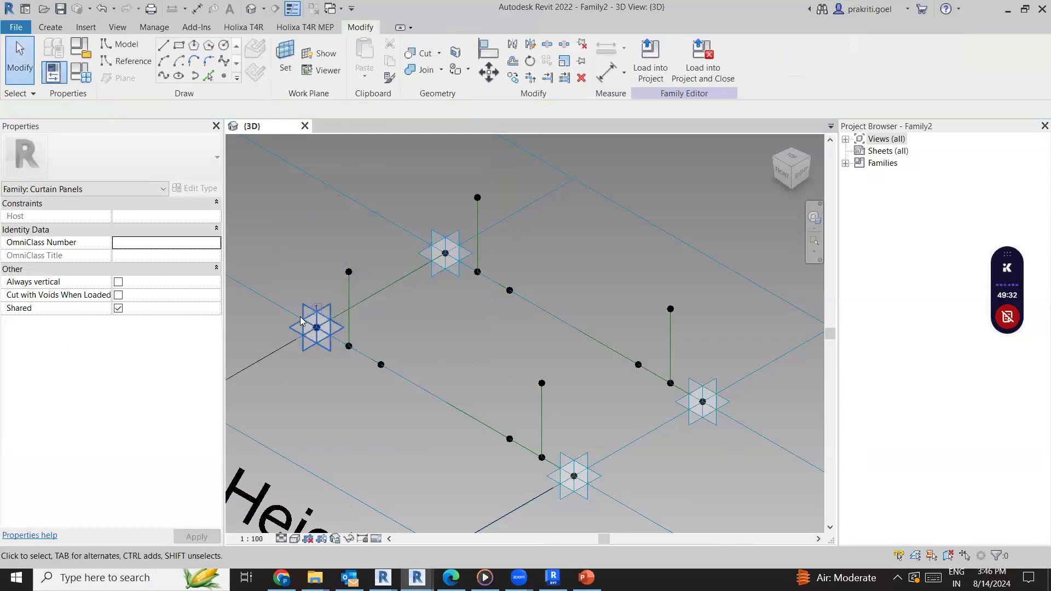
Start the point placement tool for adding reference points on the vertical reference lines
click(349, 306)
key(Escape)
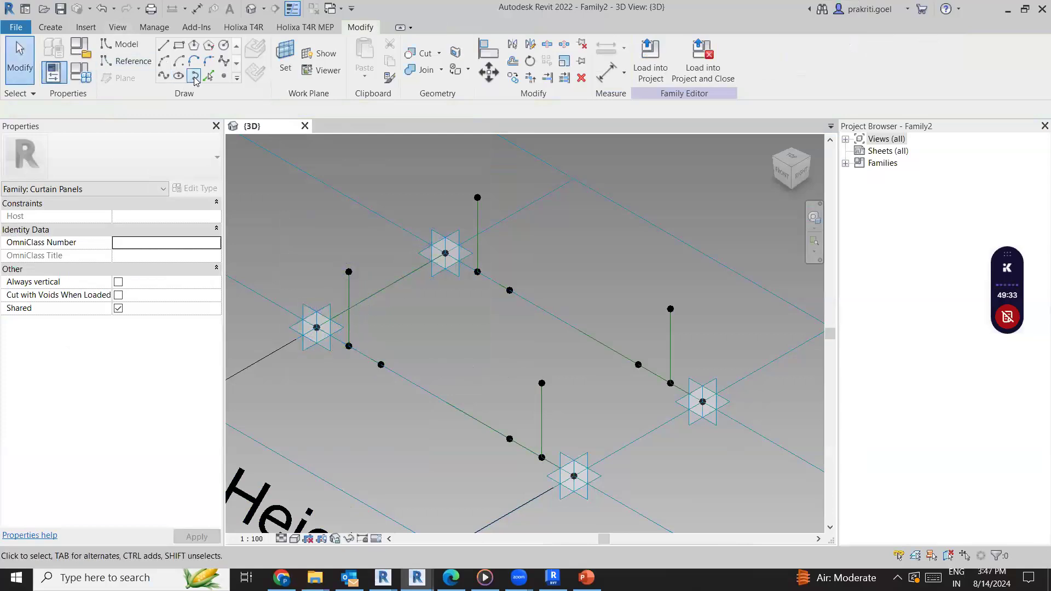
click(223, 76)
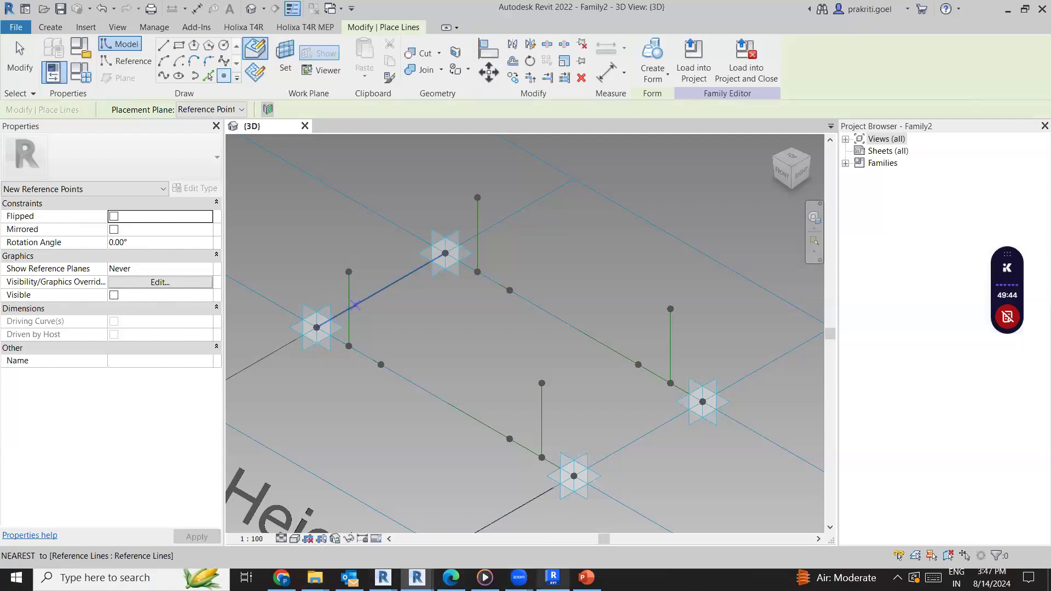
Switch to PowerPoint, play the facade video on slide 13 skipping ahead to the folding panel mechanism, and return to Revit
click(586, 577)
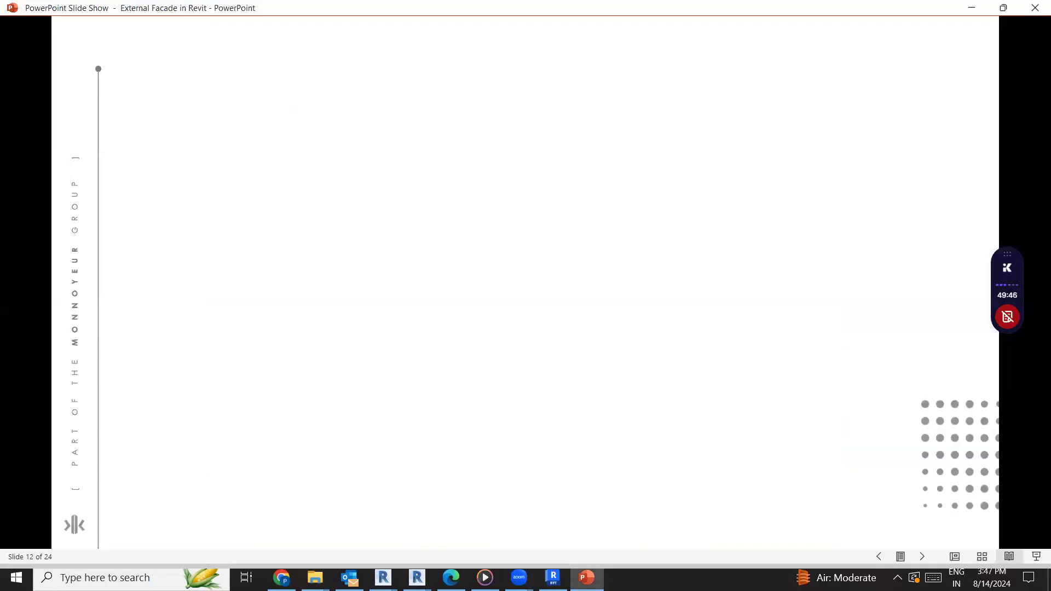
key(Right)
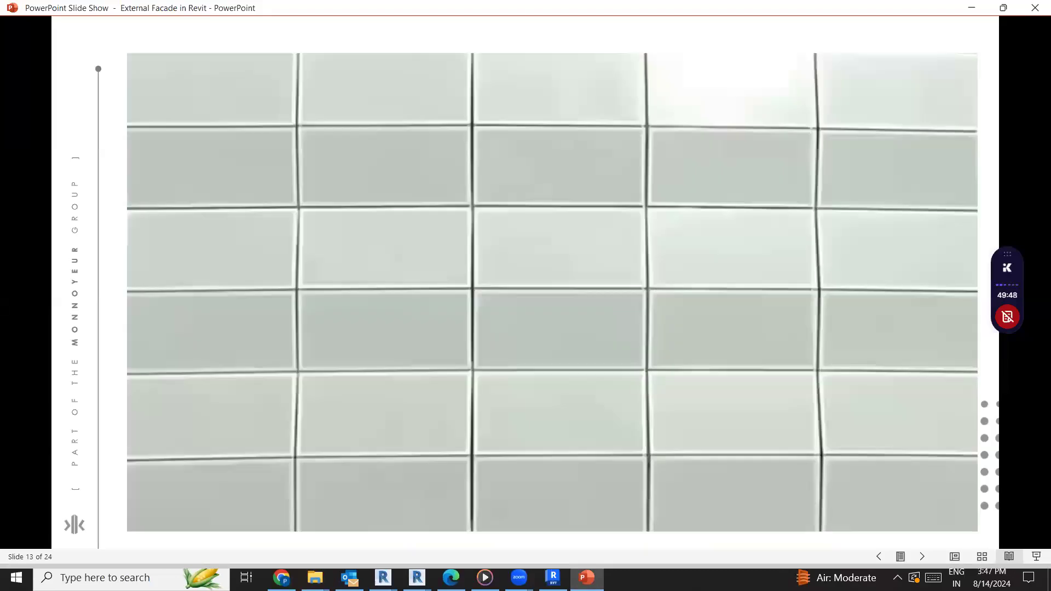
key(Right)
key(Left)
key(Left)
key(Right)
key(Right)
key(Left)
mouse_move(297, 221)
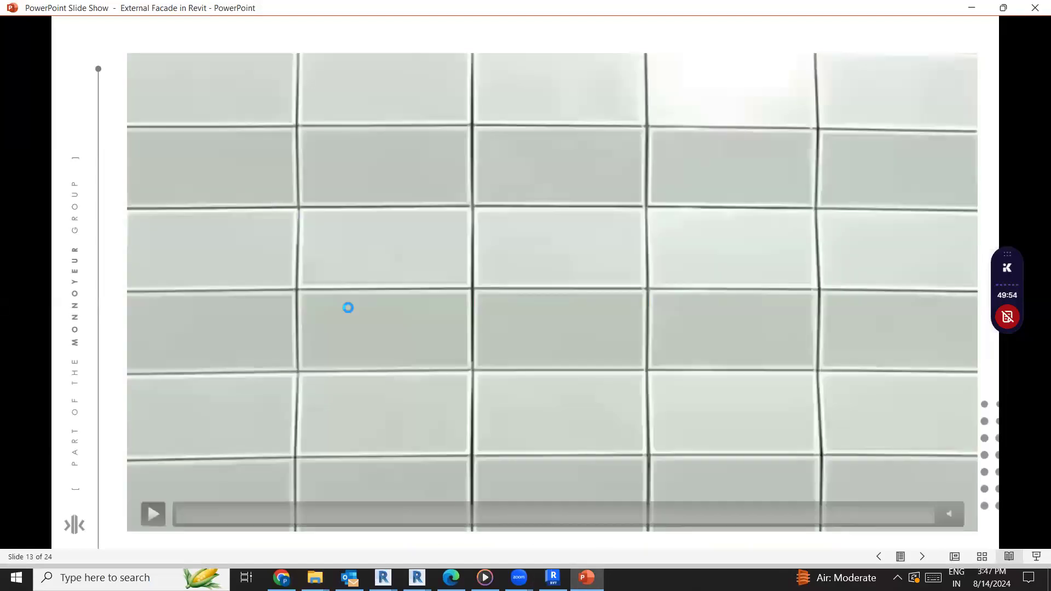
click(171, 537)
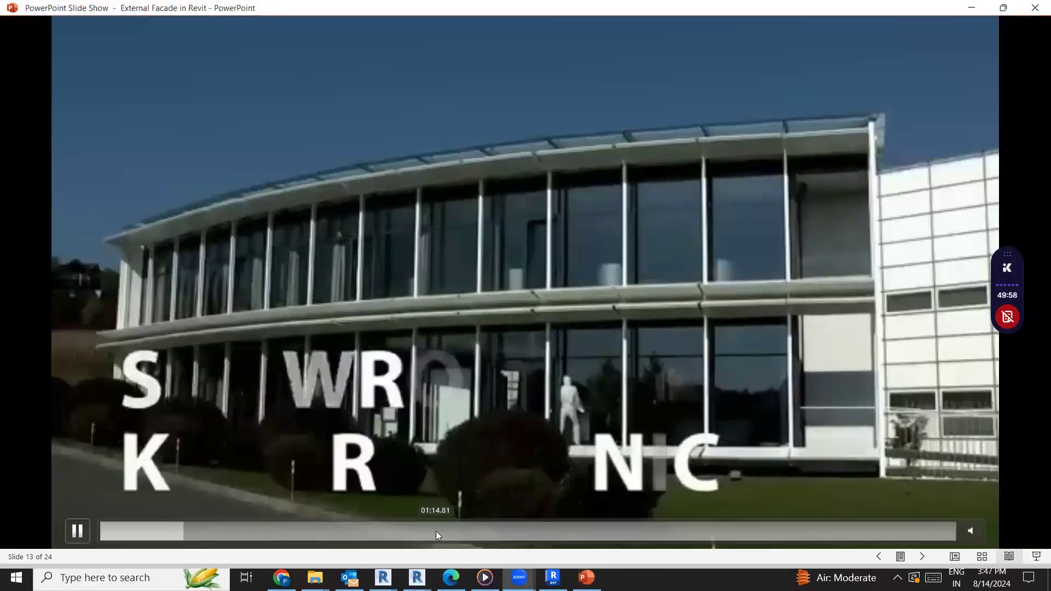
click(424, 531)
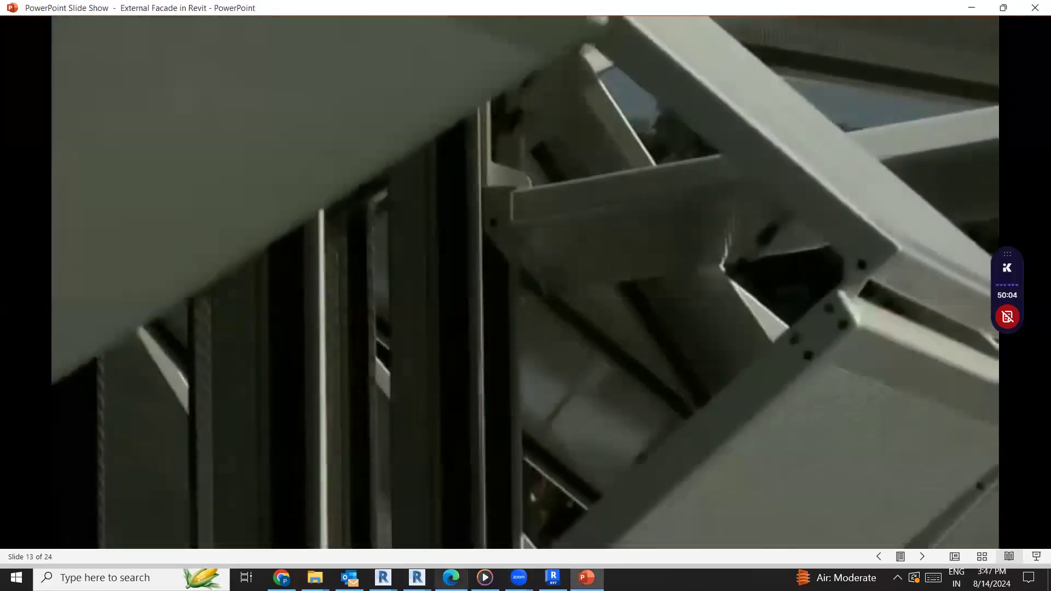
mouse_move(417, 578)
click(489, 532)
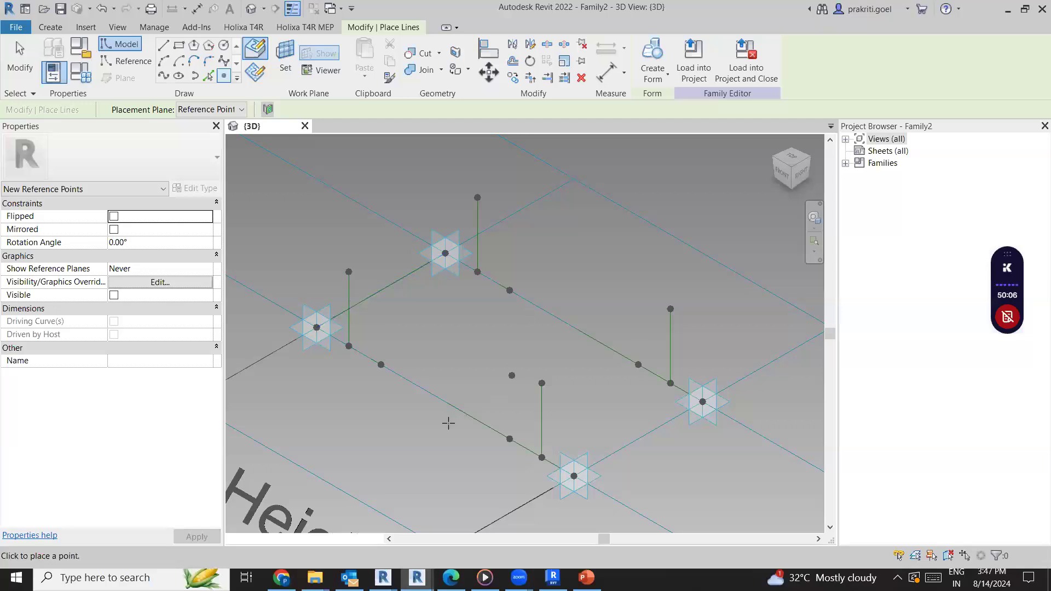
Place a hosted reference point on each of the four vertical reference lines, between its two end points
click(347, 296)
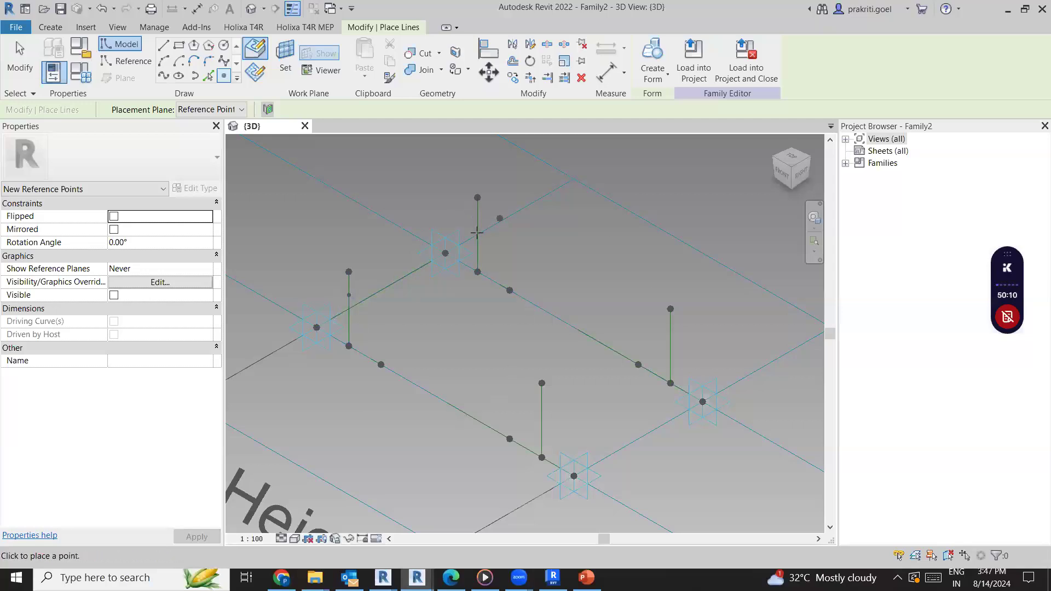
click(478, 221)
click(669, 346)
click(541, 419)
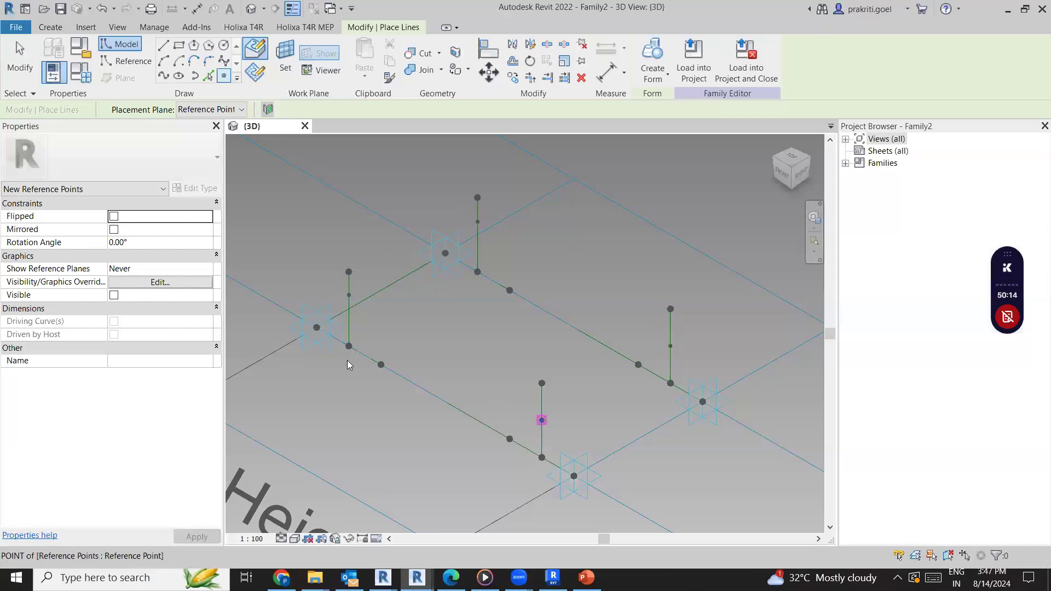
key(Escape)
key(Escape)
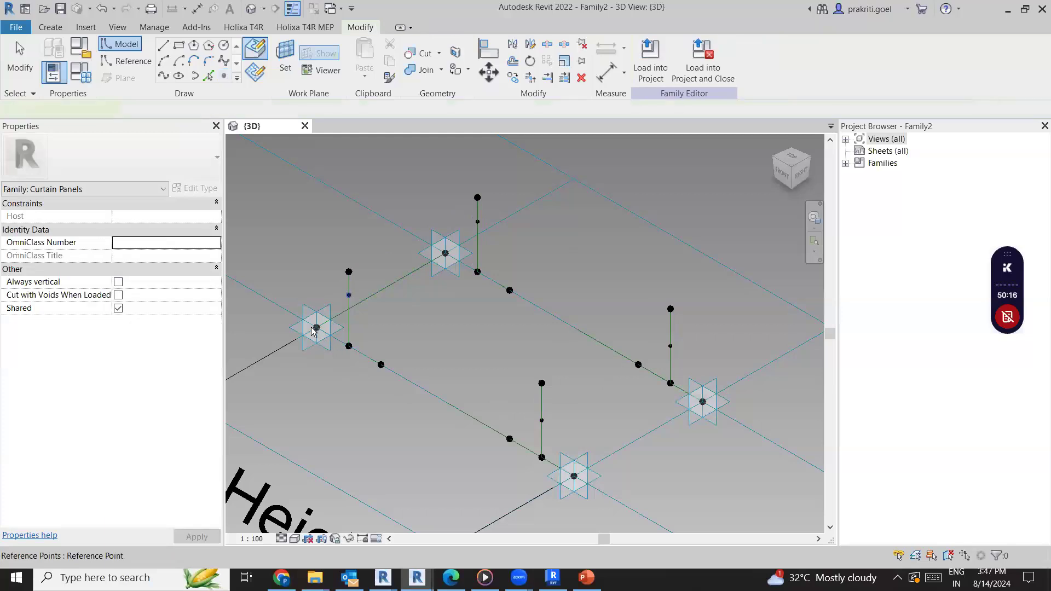
Connect the new point on the first vertical line to the adjacent corner point and to the nearby opening point with splines through points
click(349, 296)
ctrl+click(316, 327)
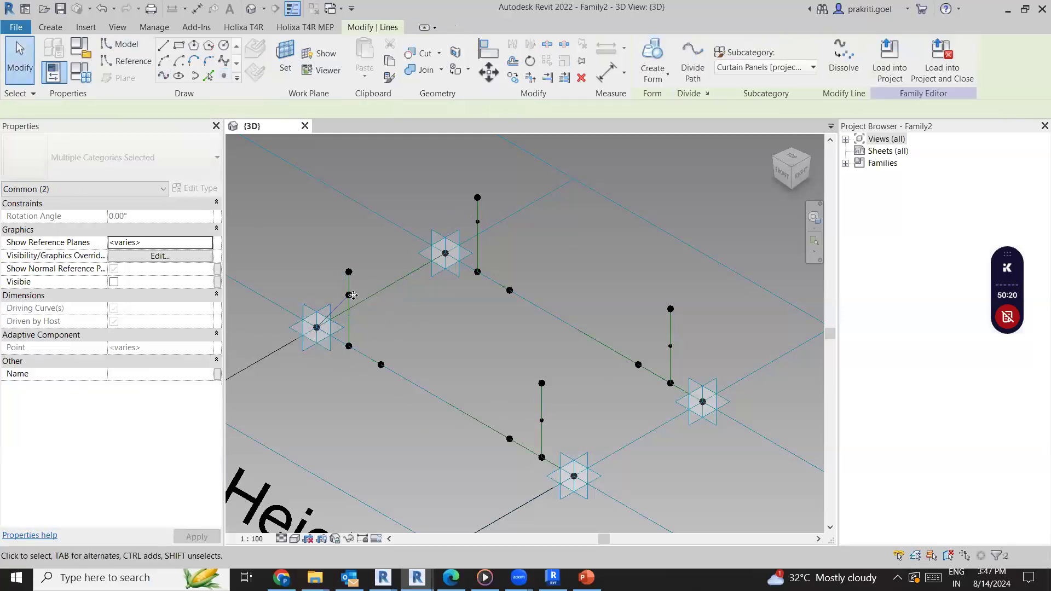
click(371, 244)
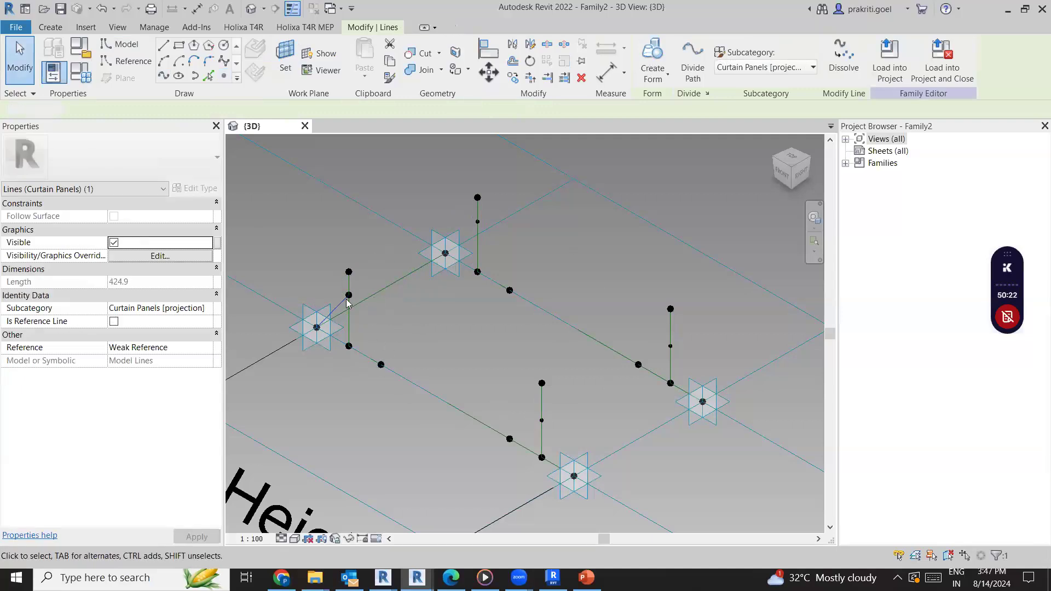
click(380, 364)
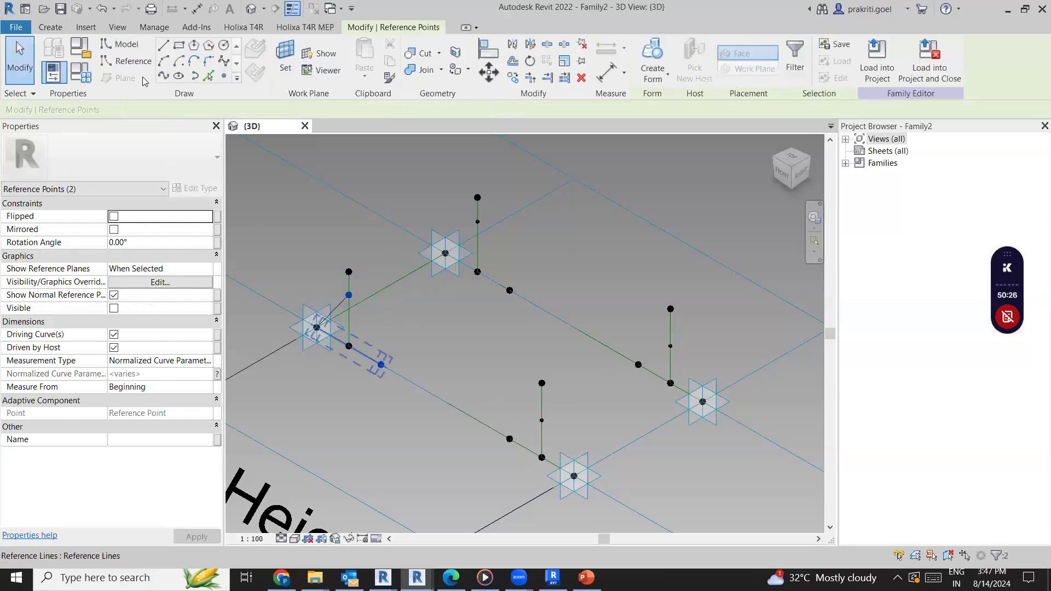
click(166, 79)
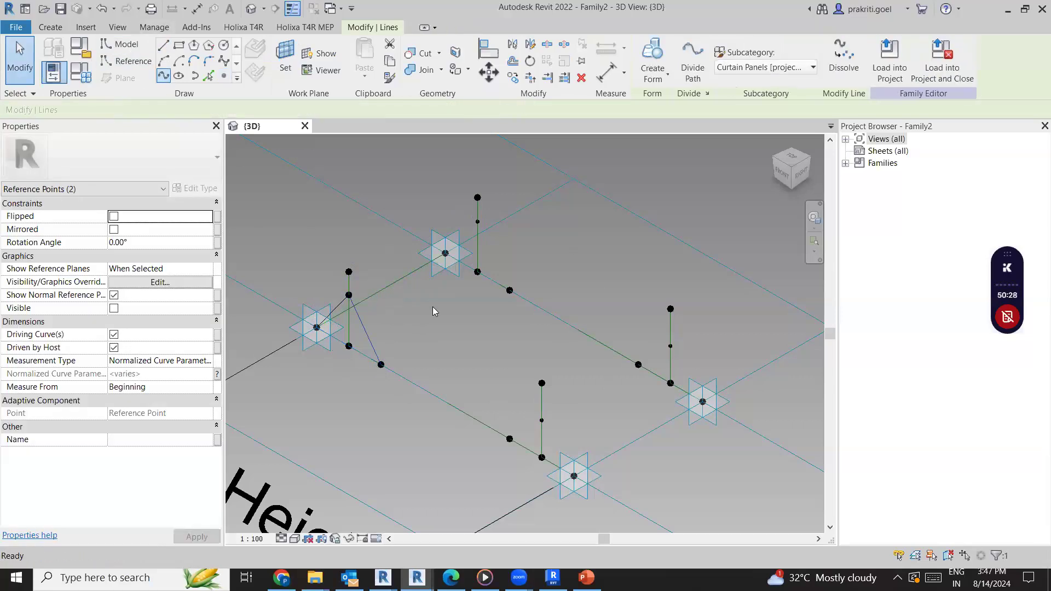
Slide the point joining the two splines along its vertical reference line to a normalized curve parameter of about 0.69
scroll(356, 293, up, 1)
scroll(356, 292, up, 2)
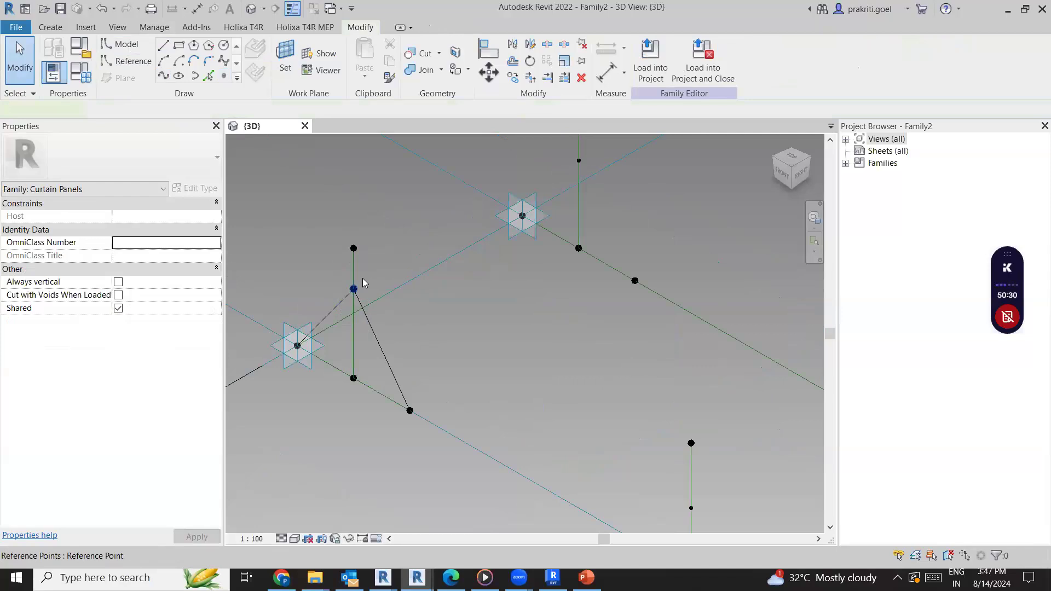
click(353, 288)
drag(360, 335, 365, 289)
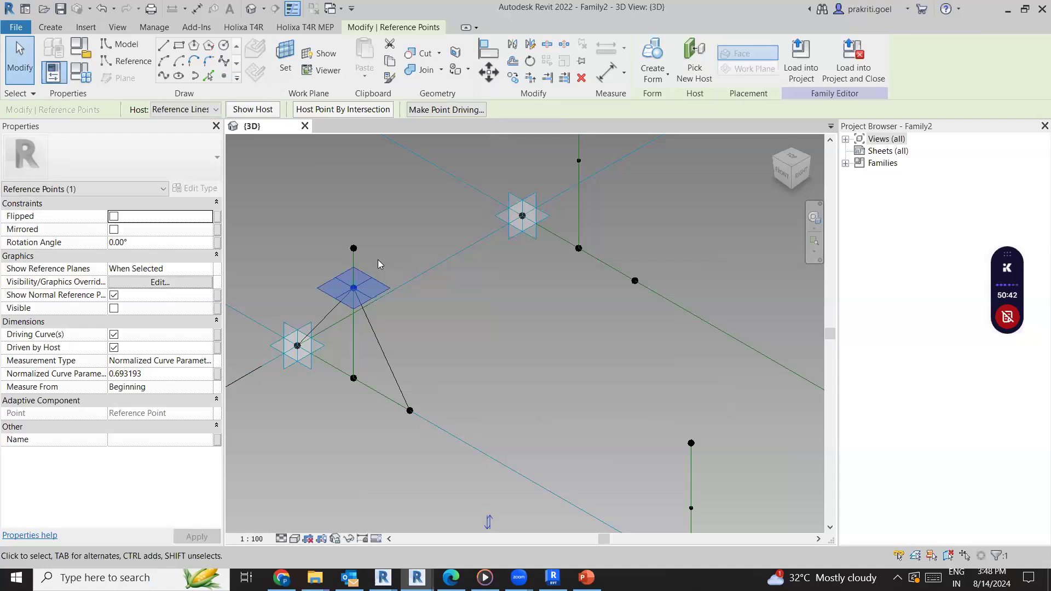
key(Tab)
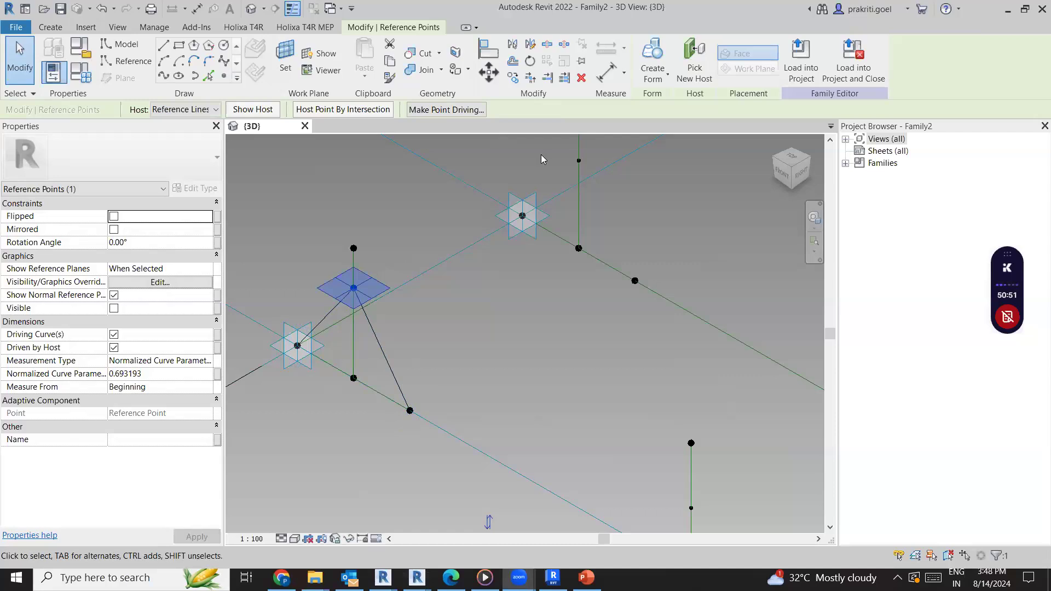
drag(268, 360, 390, 421)
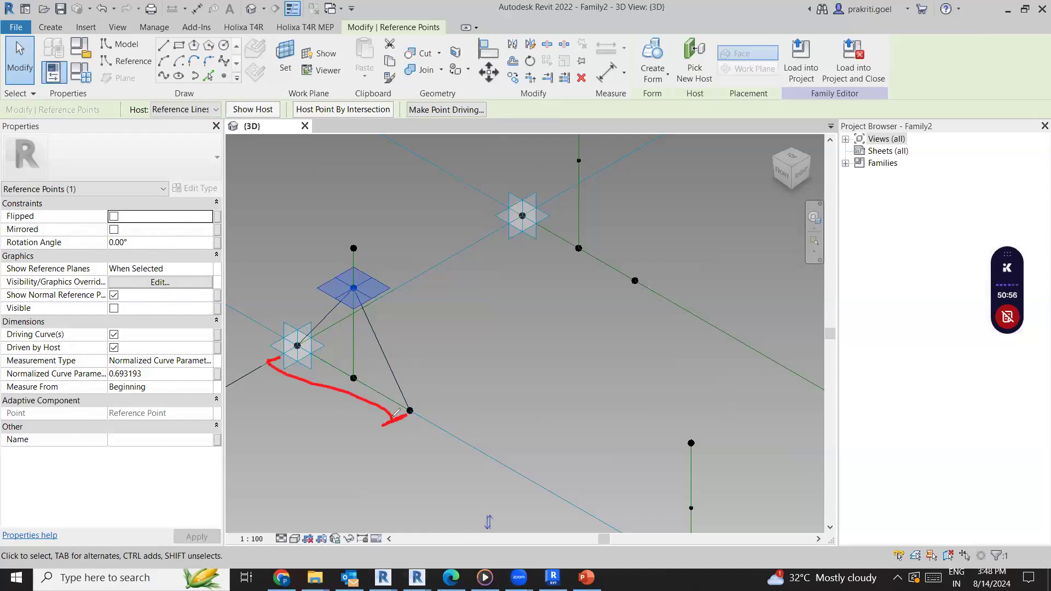
mouse_move(359, 288)
mouse_down()
mouse_move(384, 299)
mouse_move(365, 386)
mouse_move(374, 377)
mouse_up()
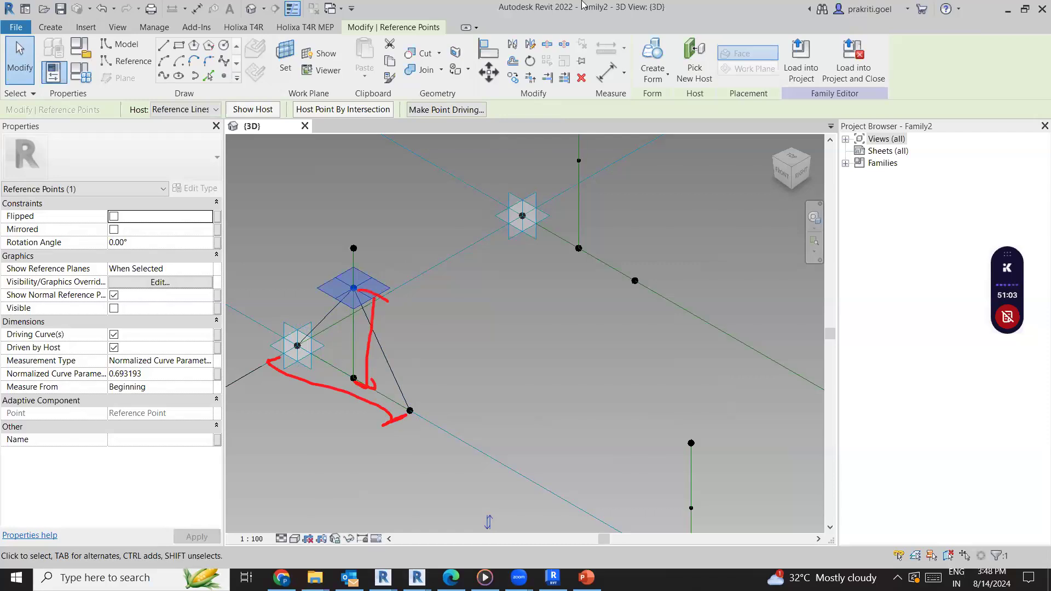
mouse_move(306, 398)
mouse_down()
mouse_move(316, 376)
mouse_move(381, 329)
mouse_move(361, 285)
mouse_up()
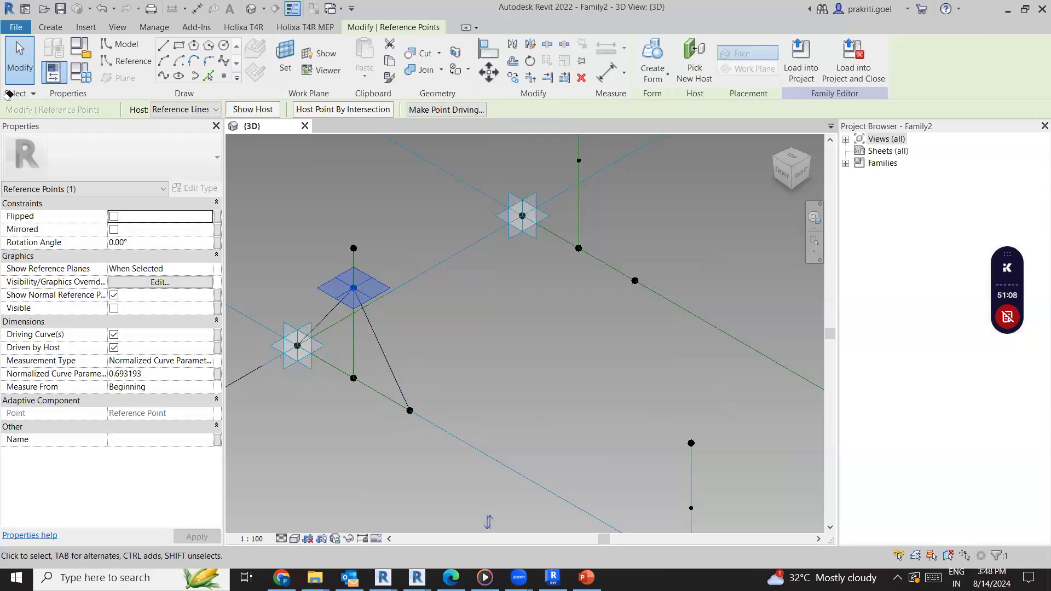
Set the Measure From property of the point joining the two splines to End and clear the selection
click(206, 387)
click(115, 411)
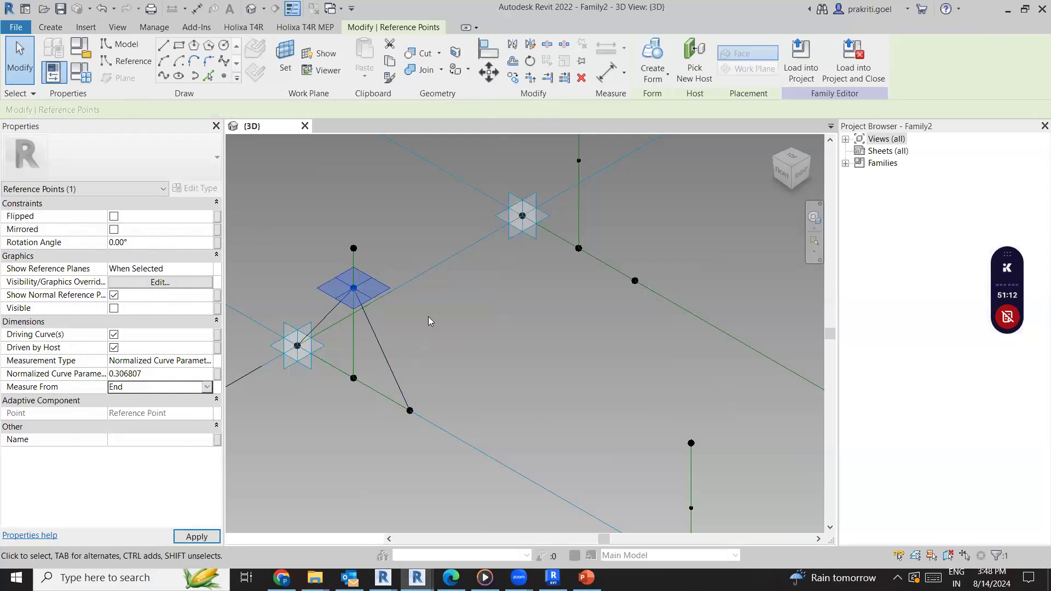
drag(389, 297, 376, 306)
click(433, 448)
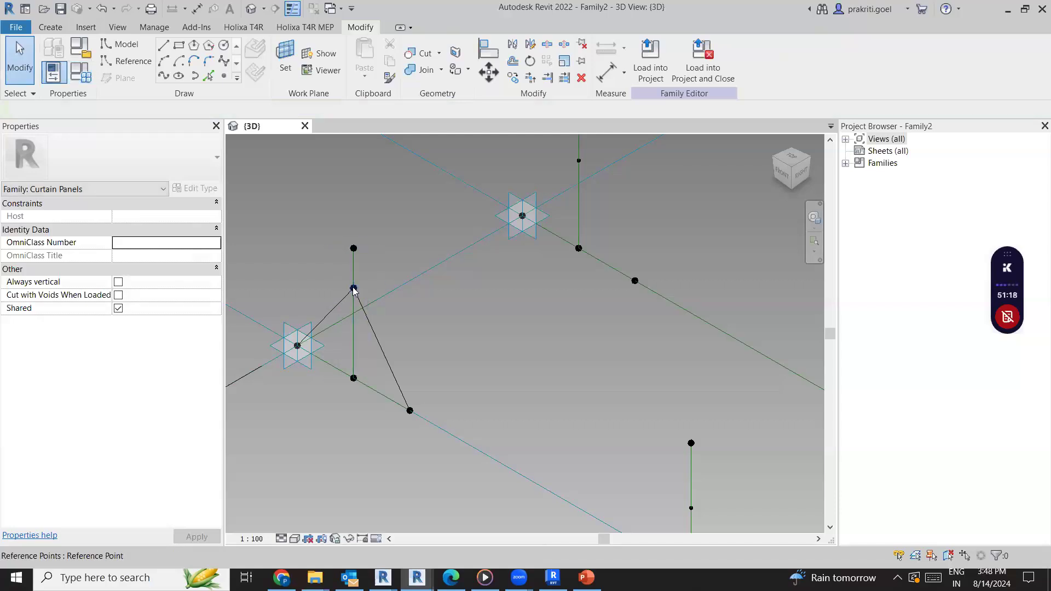
Select the hosted points on all four vertical reference lines and set their Measure From property to End
click(381, 277)
scroll(381, 277, down, 2)
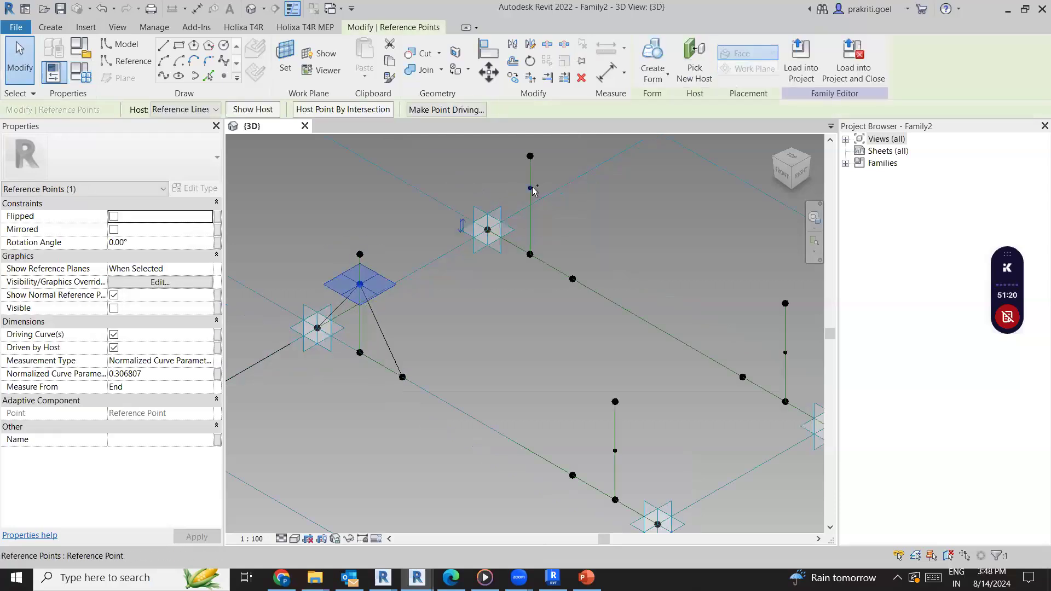
ctrl+click(786, 353)
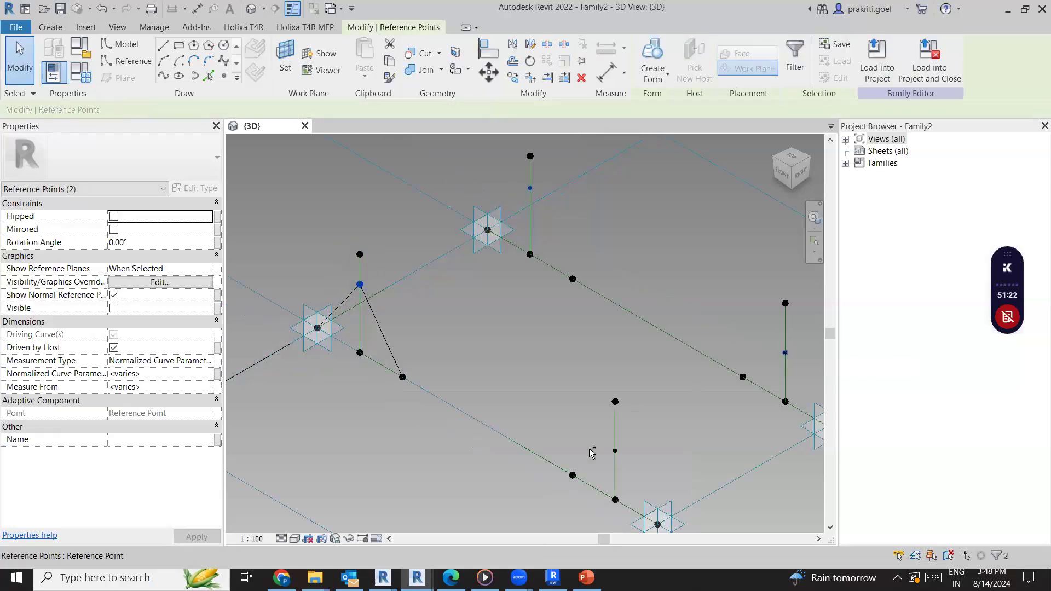
ctrl+click(615, 450)
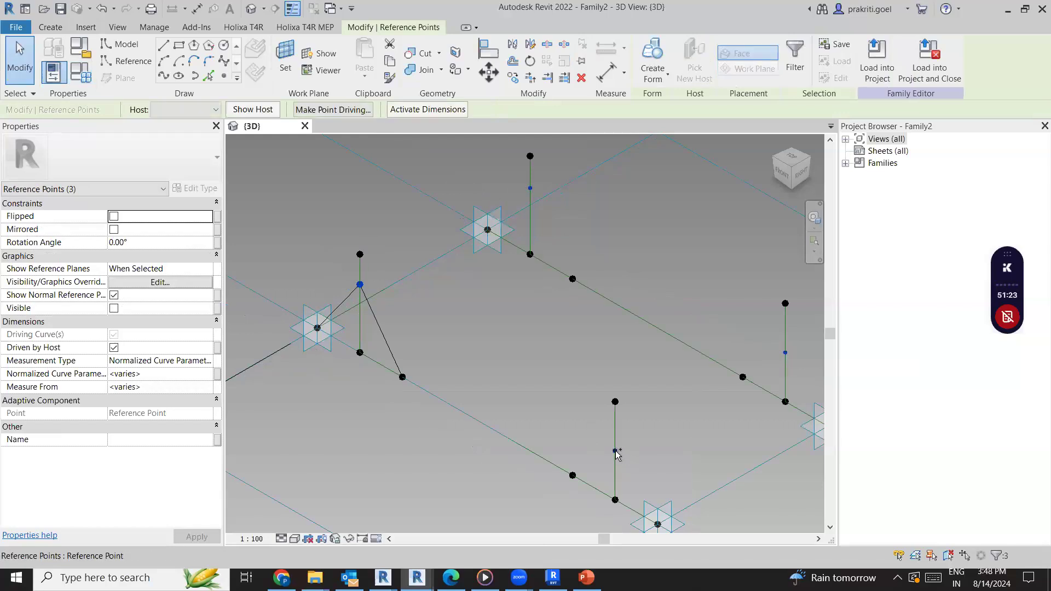
click(203, 386)
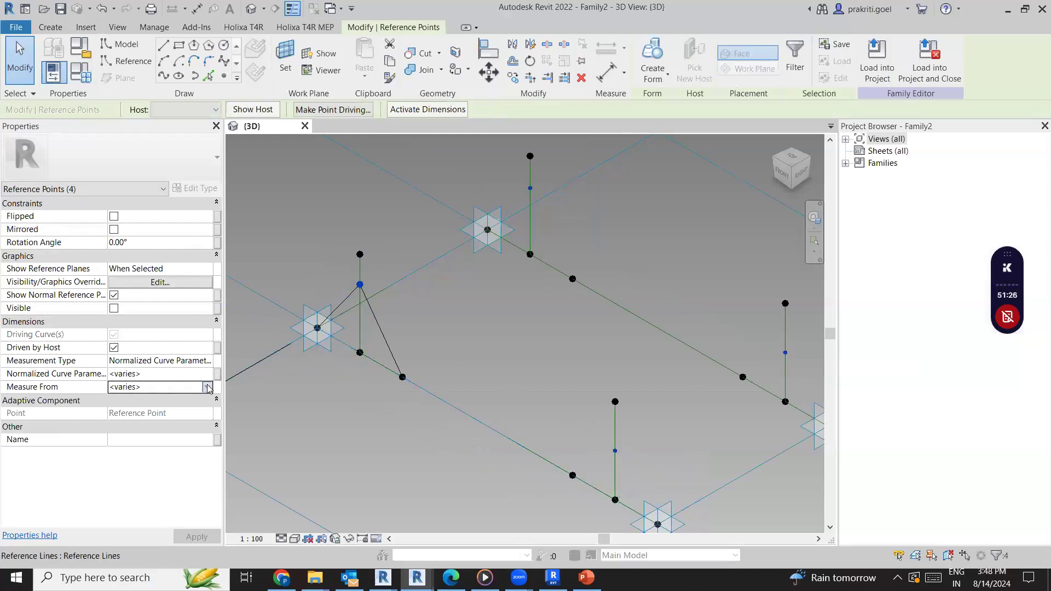
click(206, 388)
click(171, 416)
Associate the Normalized Curve Parameter of the four selected points with a new type family parameter named Panel Bend
click(219, 374)
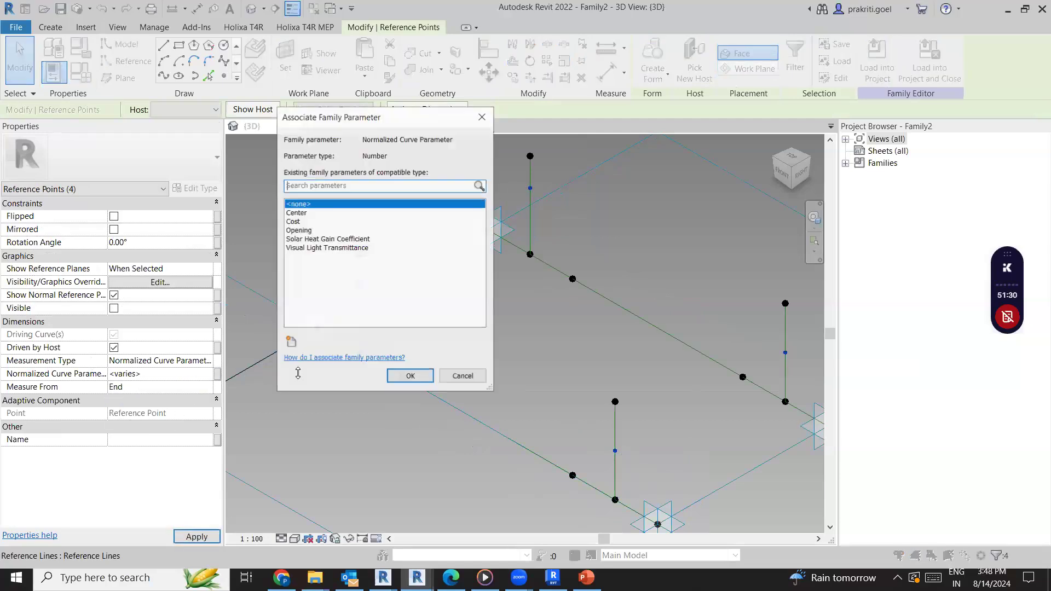
click(291, 342)
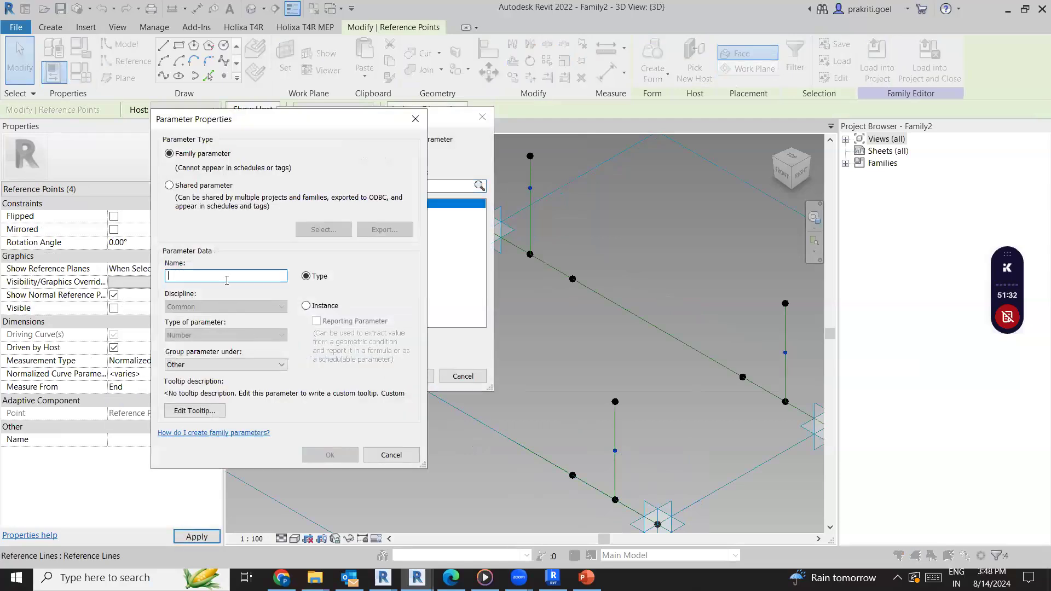
text(Panel Bend)
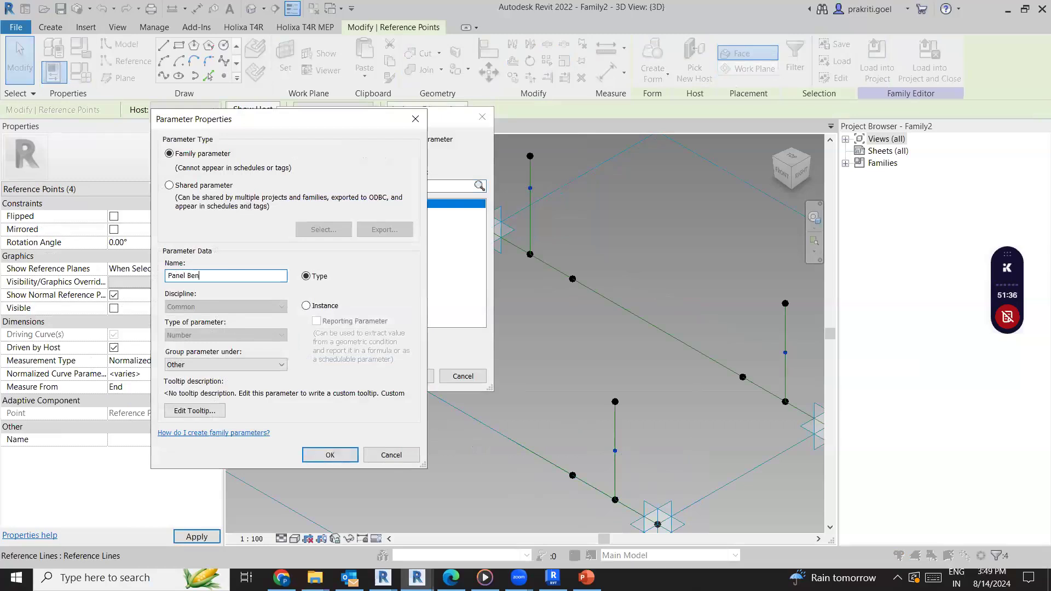
click(335, 456)
click(410, 376)
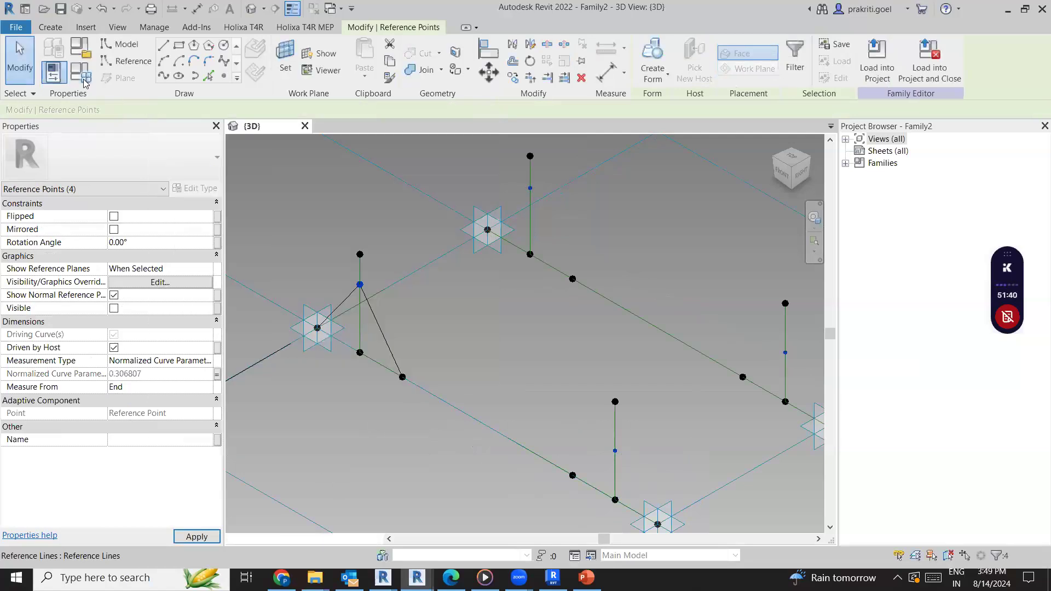
Change the Panel Bend family parameter from a type to an instance parameter
click(79, 80)
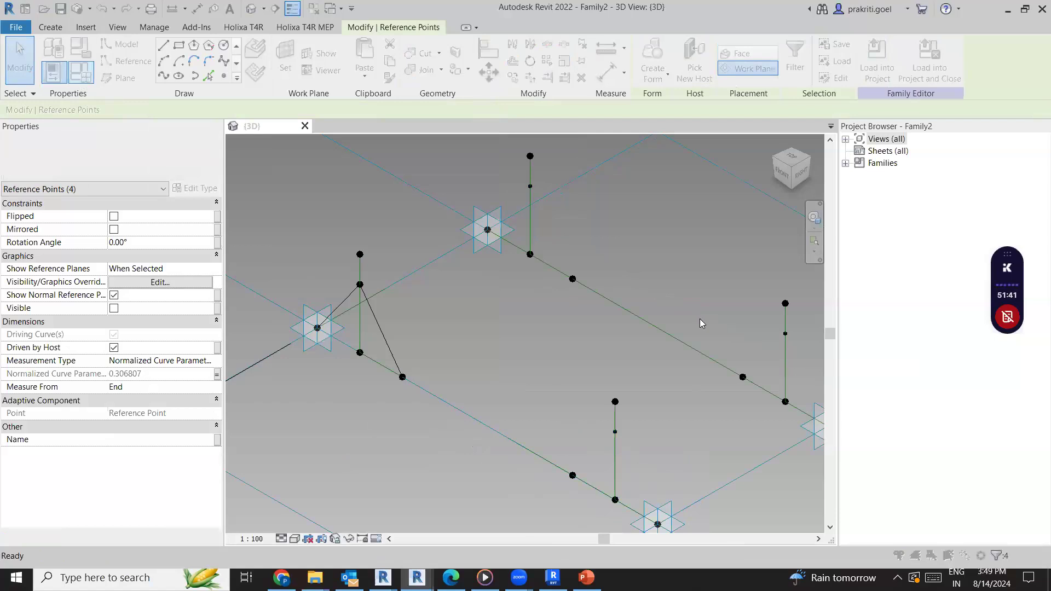
click(624, 334)
click(623, 335)
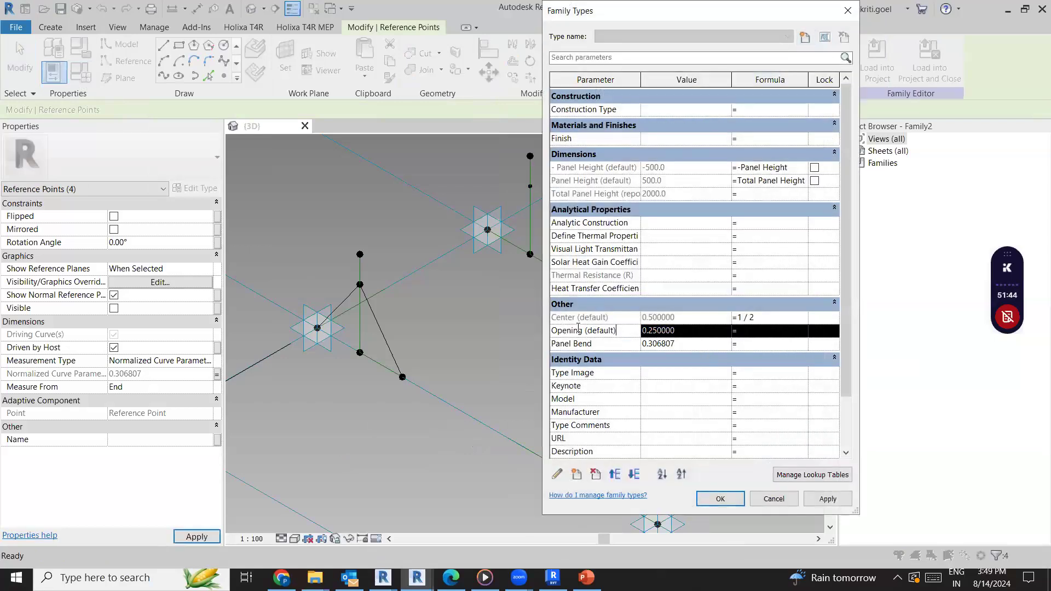
click(591, 344)
click(557, 474)
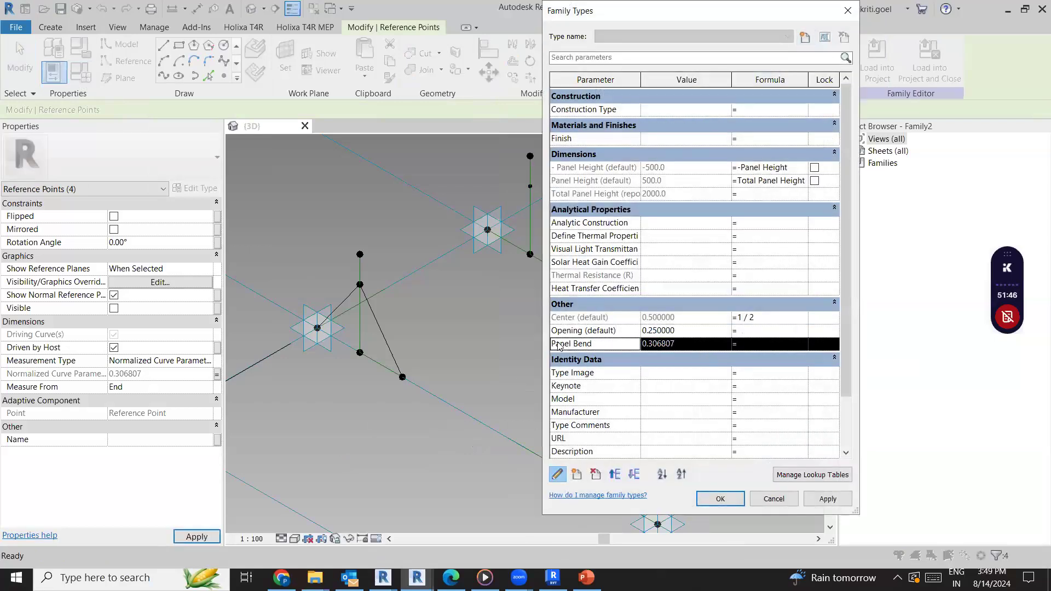
click(336, 310)
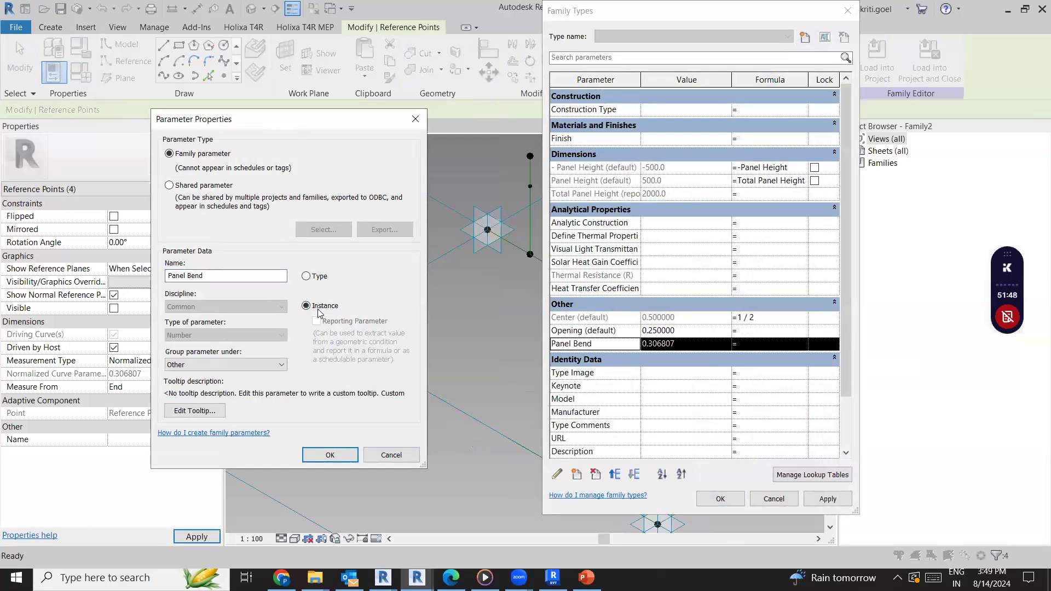
click(331, 455)
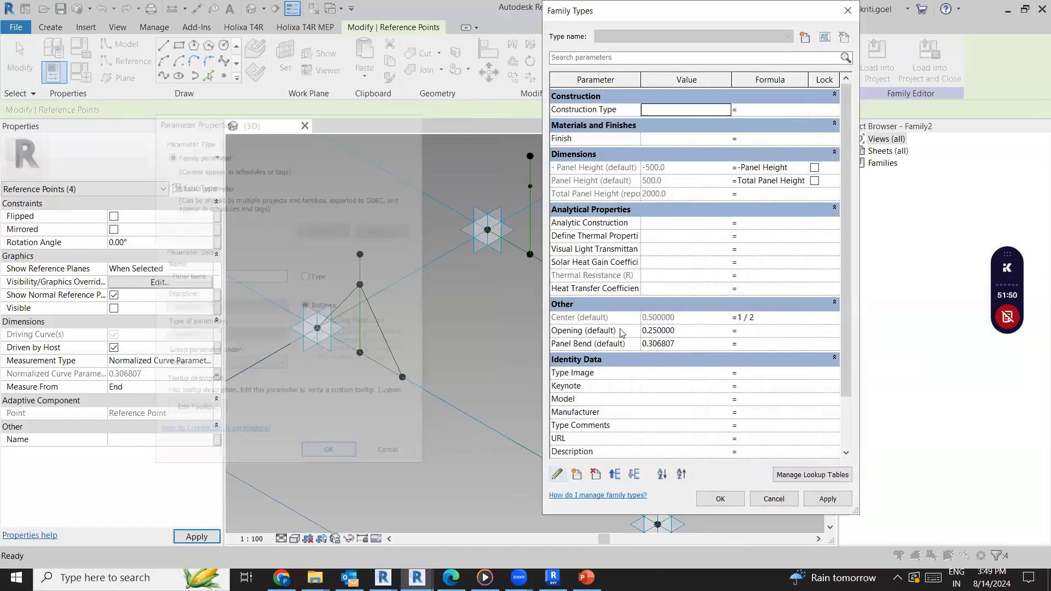
Set the formula of the Panel Bend parameter to Opening and apply it
click(621, 332)
key(ctrl+c)
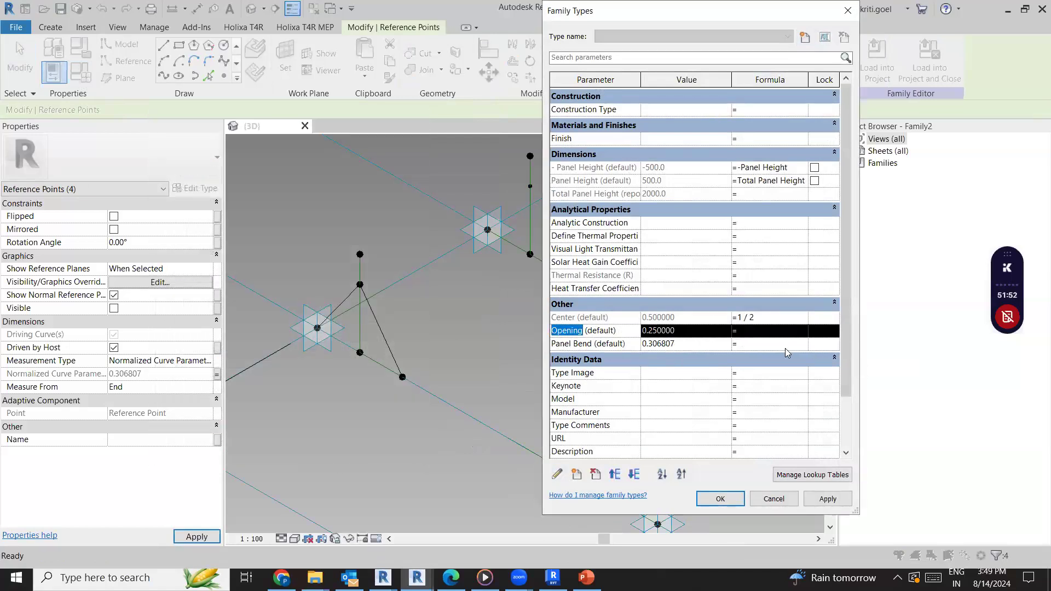
click(785, 345)
key(ctrl+v)
click(817, 500)
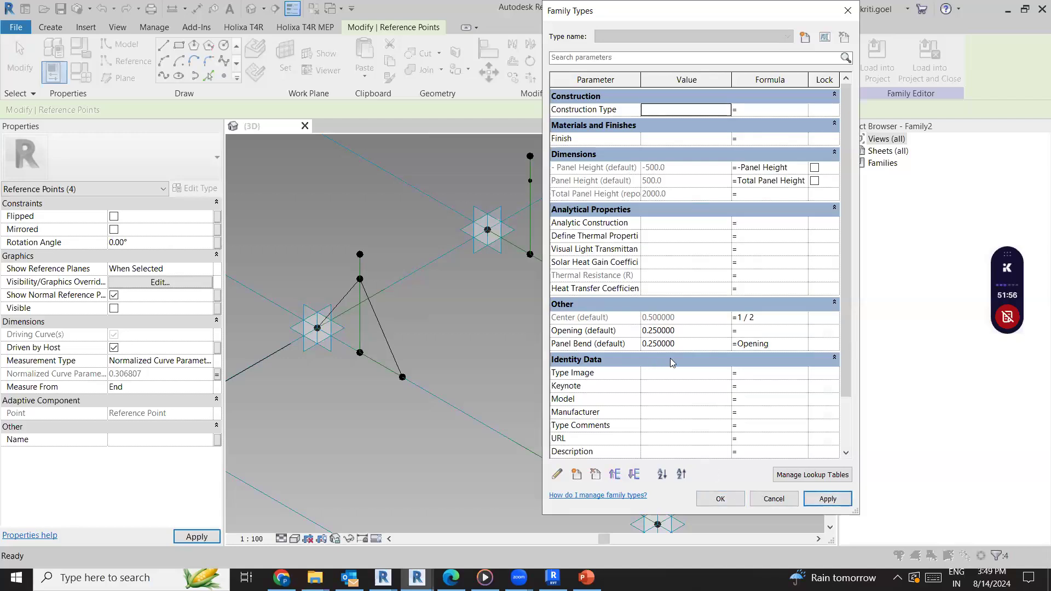
Try to apply a value of 50 to the Opening parameter
click(694, 329)
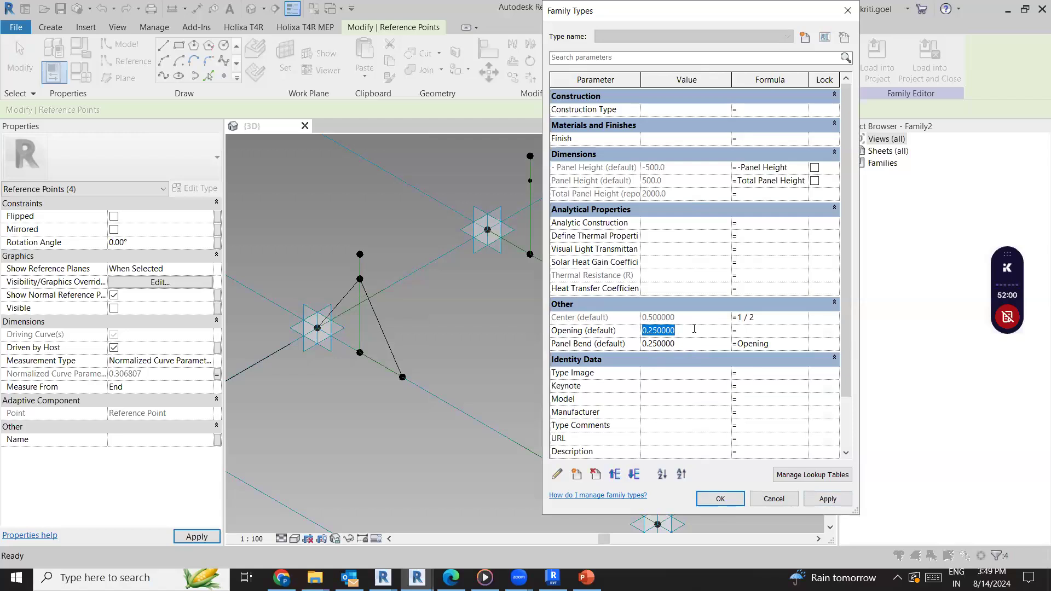
text(7)
text(0)
click(827, 498)
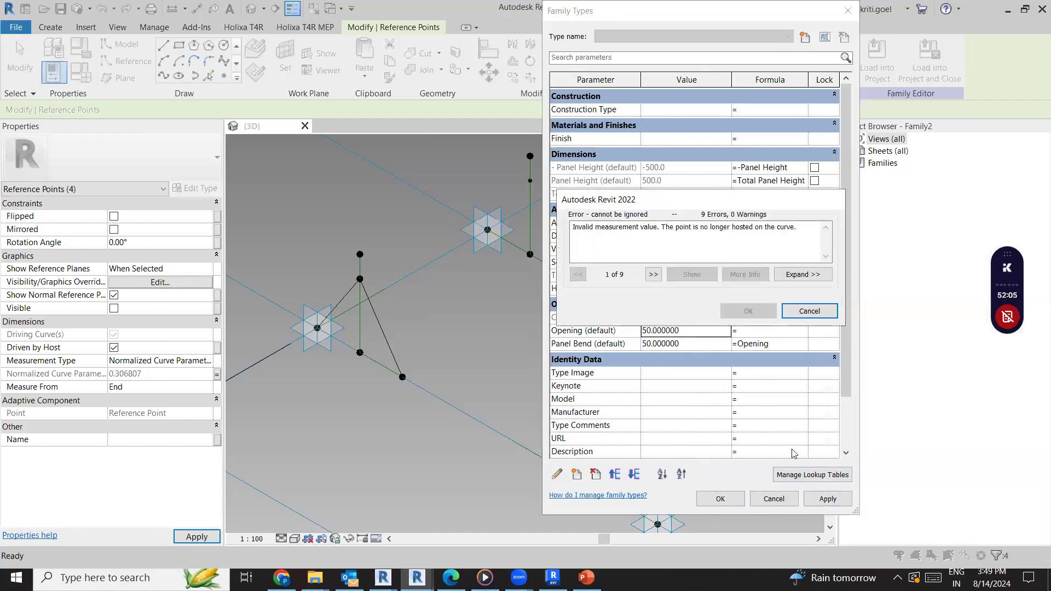
click(800, 312)
click(695, 344)
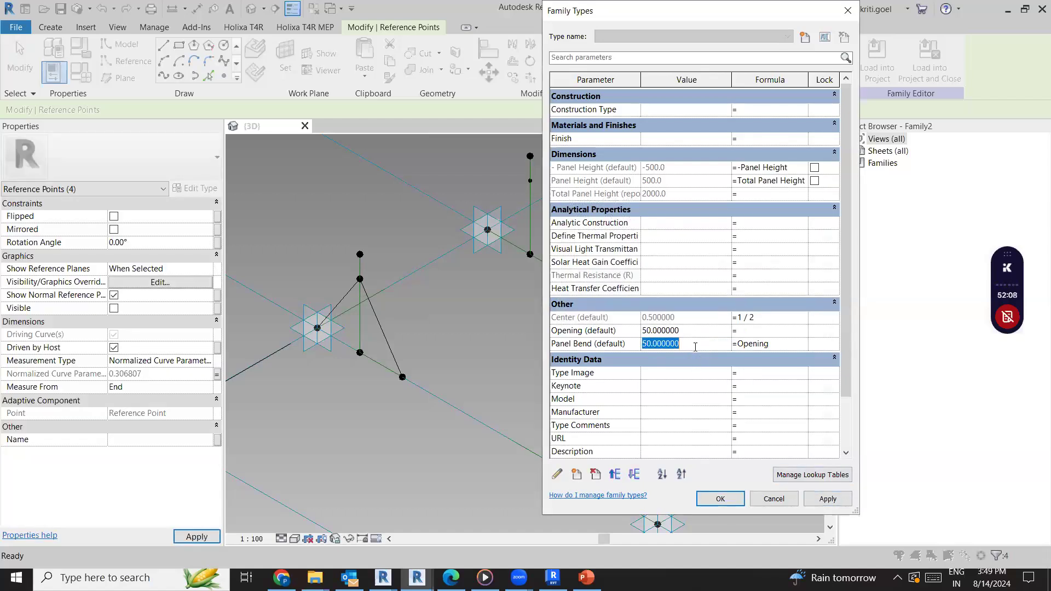
Set the Opening parameter to 0.5 and apply it to flex the panel geometry
click(696, 327)
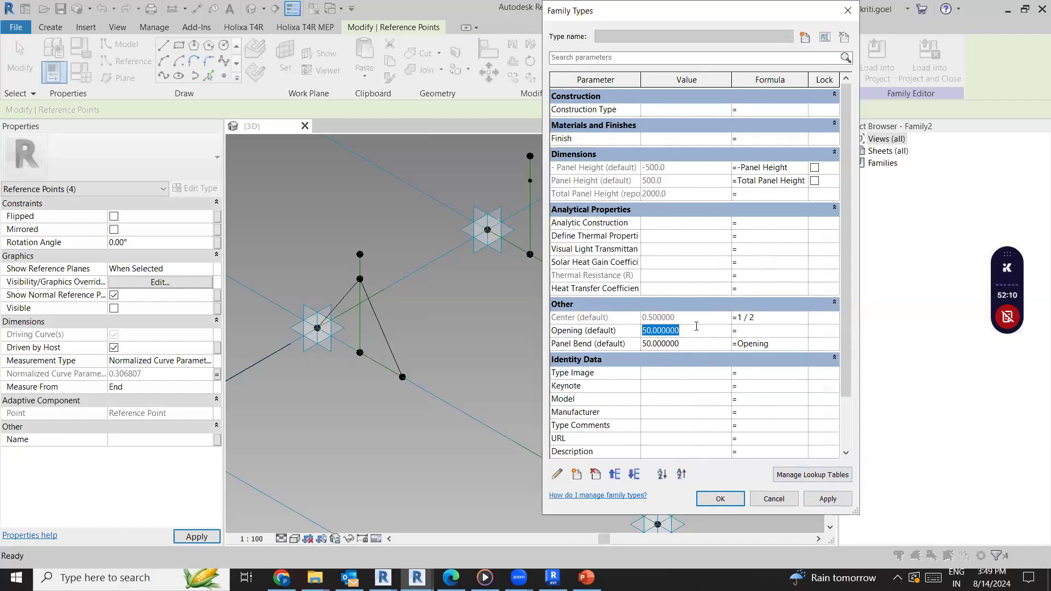
text(0.5)
click(825, 500)
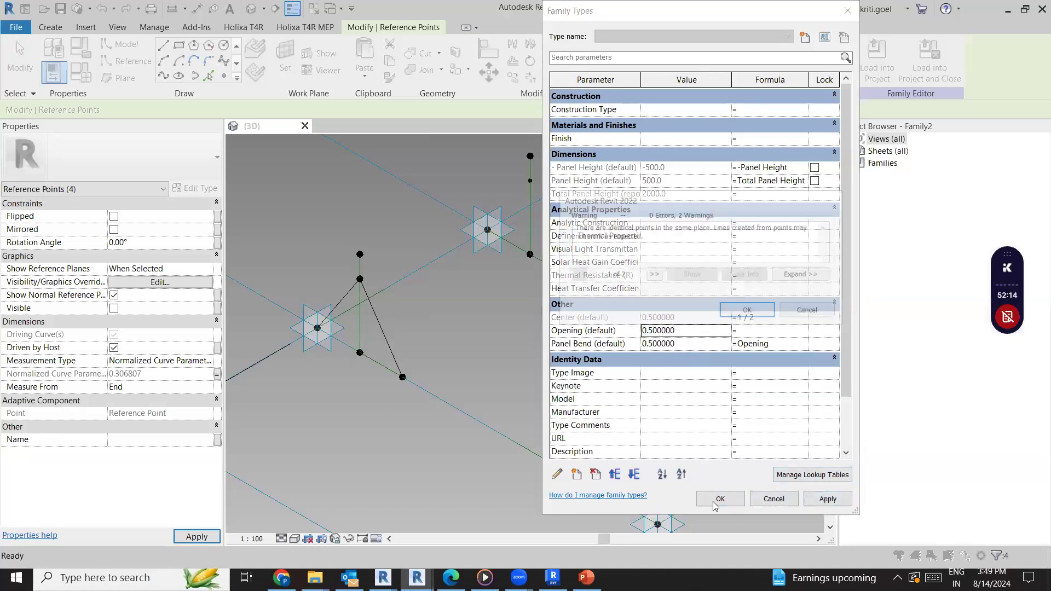
click(747, 312)
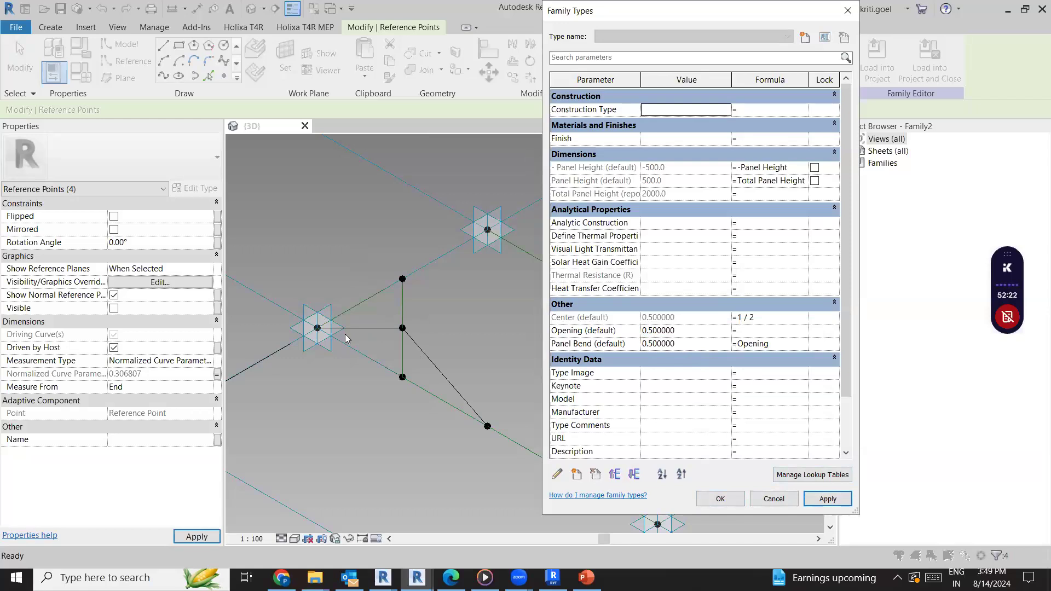
Set the Opening parameter to 0.3 and apply it to the family
click(700, 330)
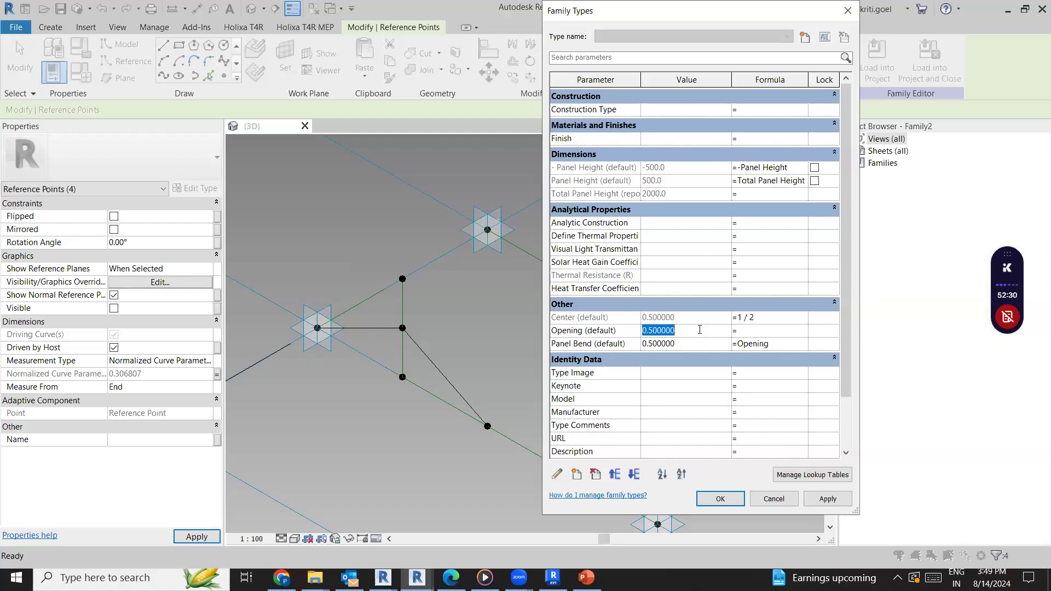
text(0.3)
click(822, 499)
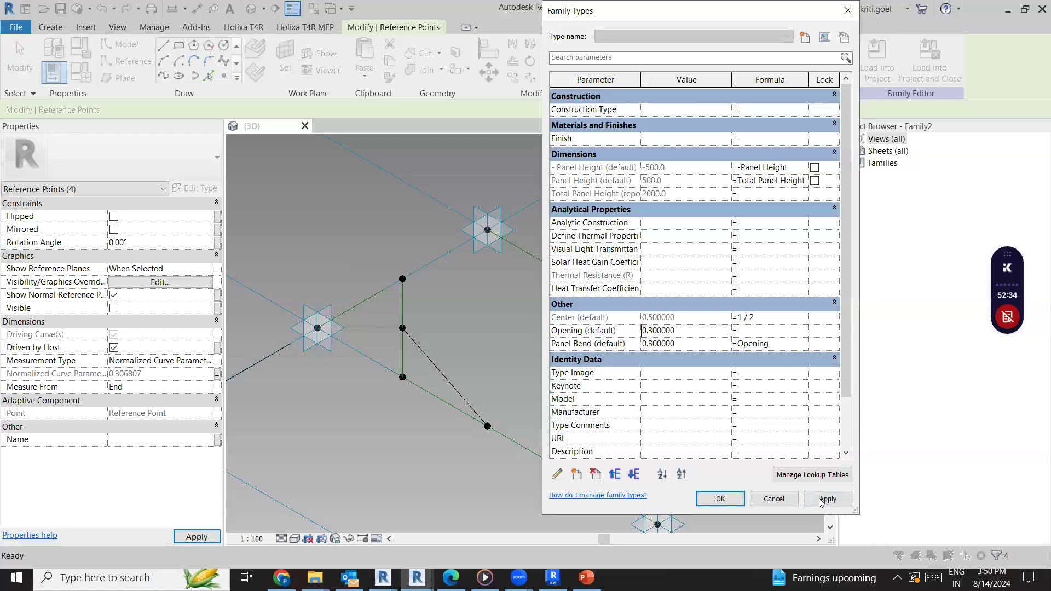
Set the Opening parameter to 0.1, accept the family types and clear the point selection
click(691, 330)
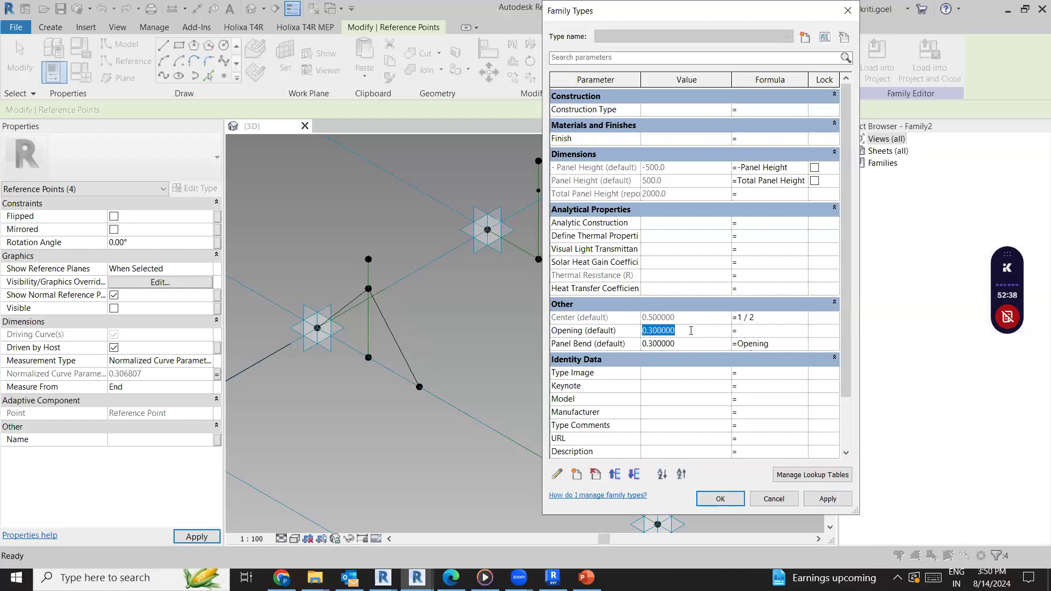
text(0)
text(.1)
click(828, 498)
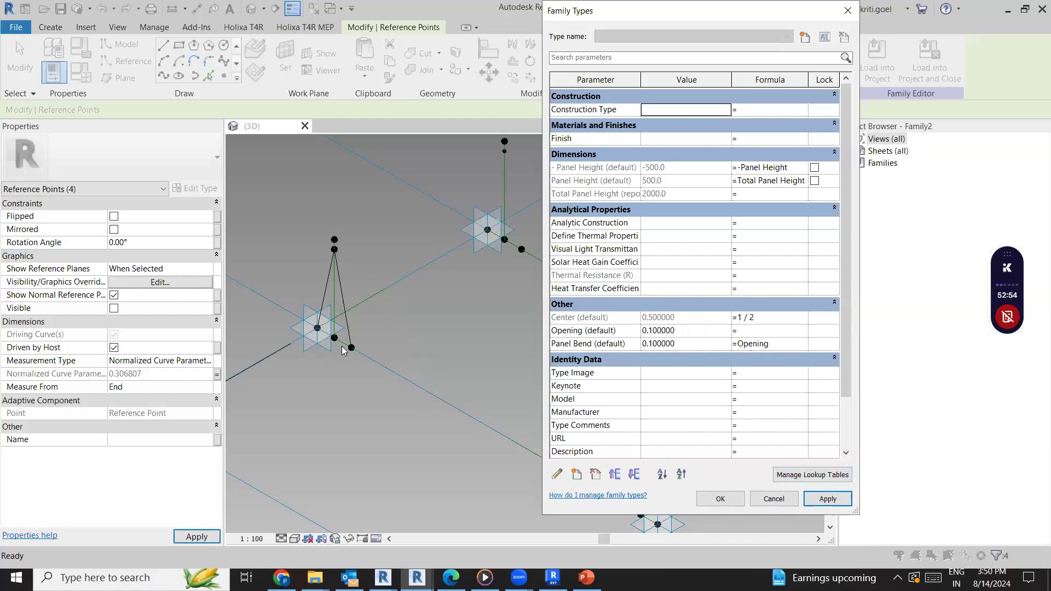
click(720, 498)
click(500, 350)
Draw a spline through the adaptive point at the far corner and the Panel Bend point on the adjacent vertical reference line
scroll(503, 350, down, 2)
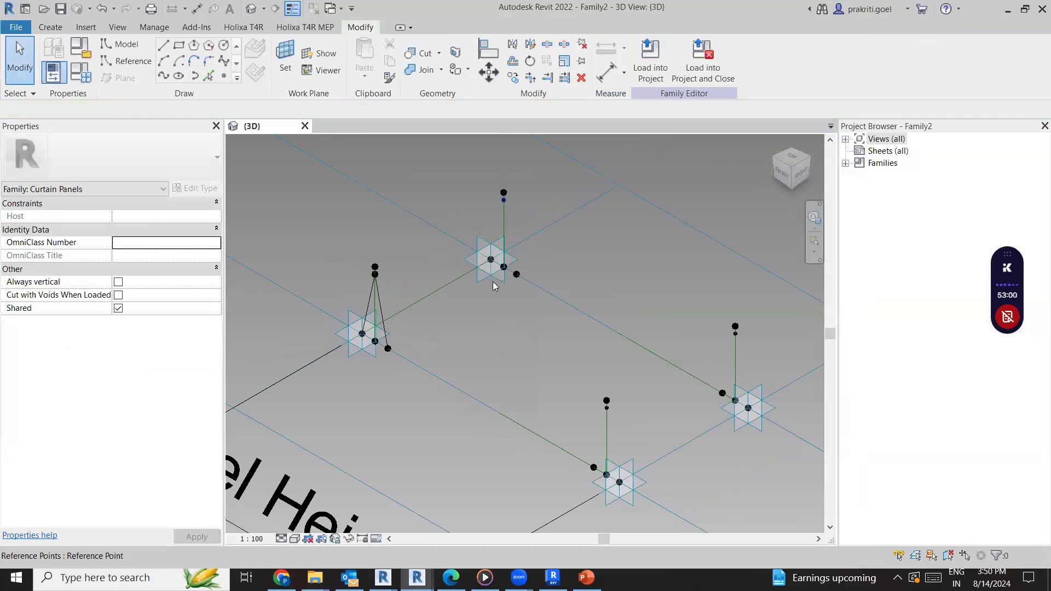
click(493, 265)
ctrl+click(469, 255)
click(481, 268)
click(504, 204)
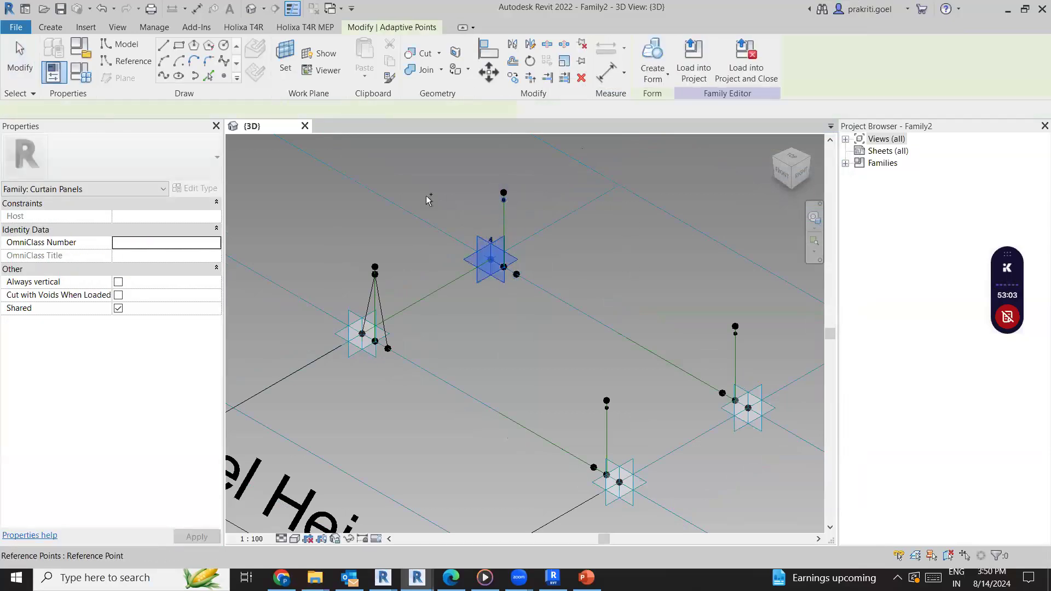
click(164, 79)
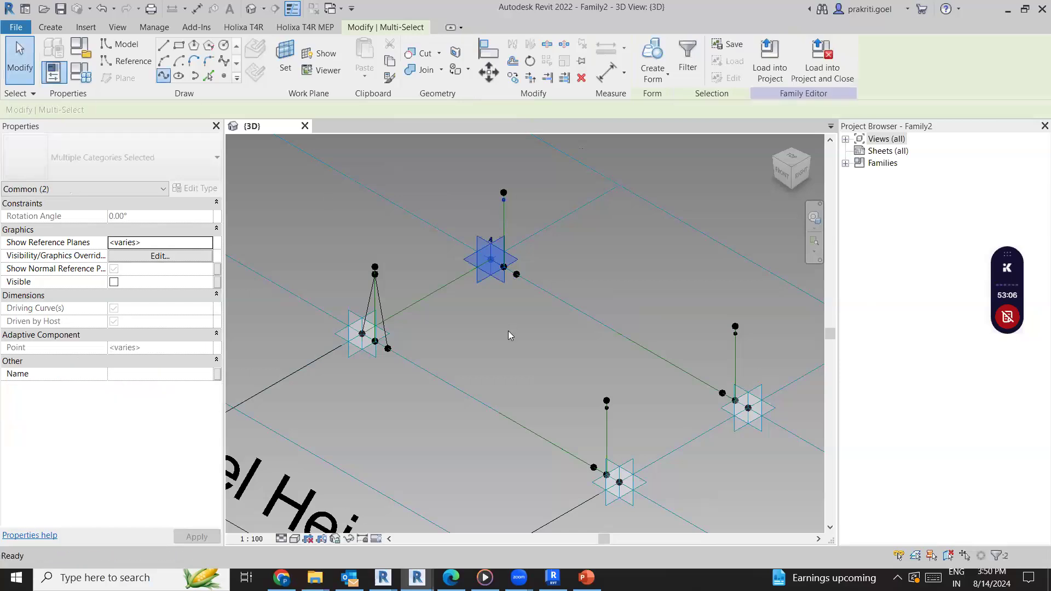
Draw a second spline from the far corner's Panel Bend point to the neighbouring hosted point on the horizontal reference line
click(504, 200)
ctrl+click(504, 200)
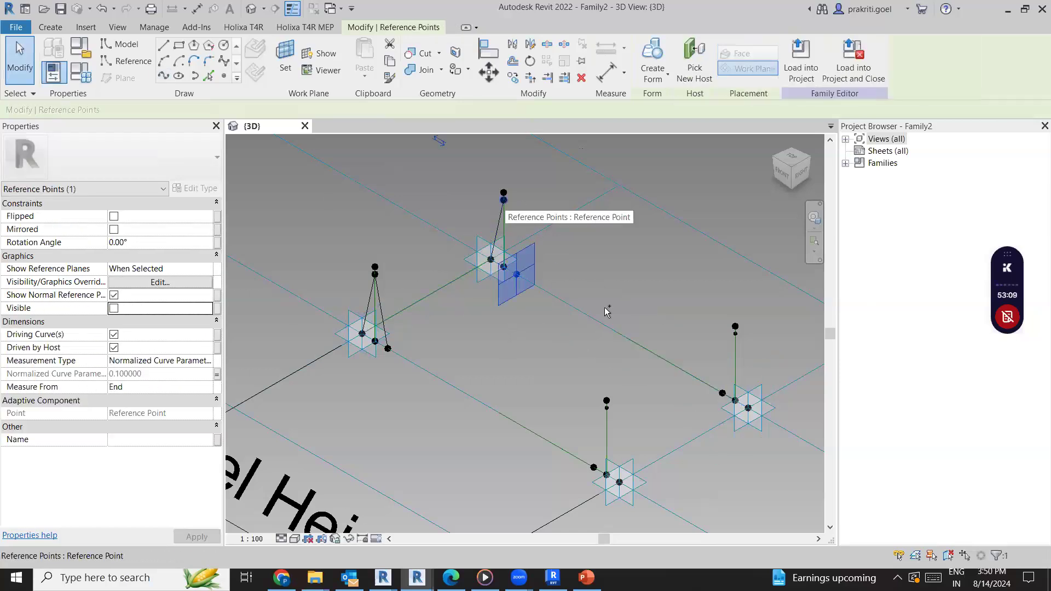
click(163, 77)
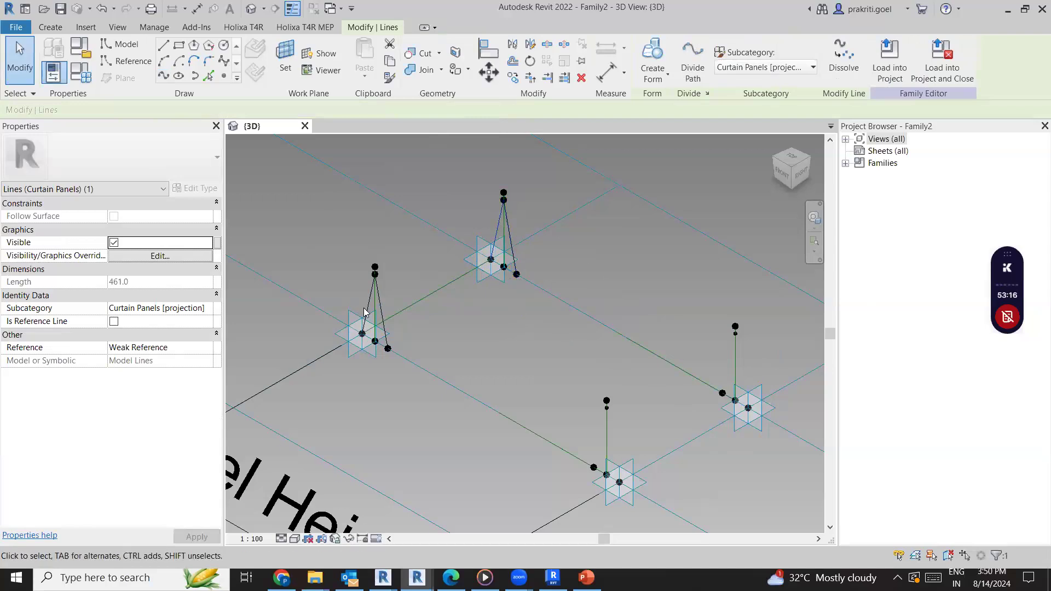
Convert both splines of the near triangle and the first spline of the far triangle to reference lines
ctrl+click(378, 299)
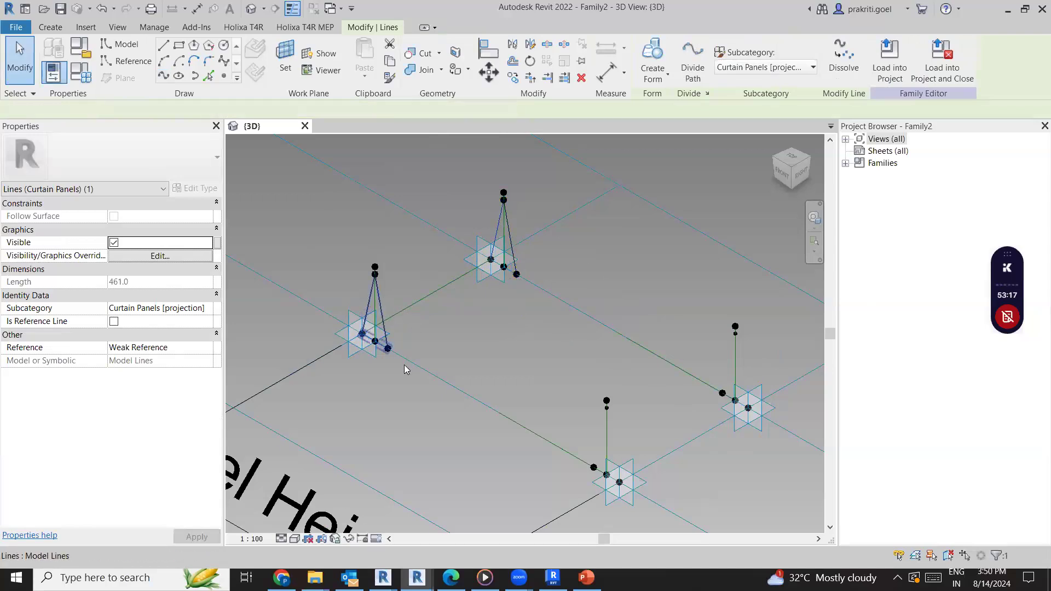
shift+click(380, 347)
scroll(370, 349, up, 2)
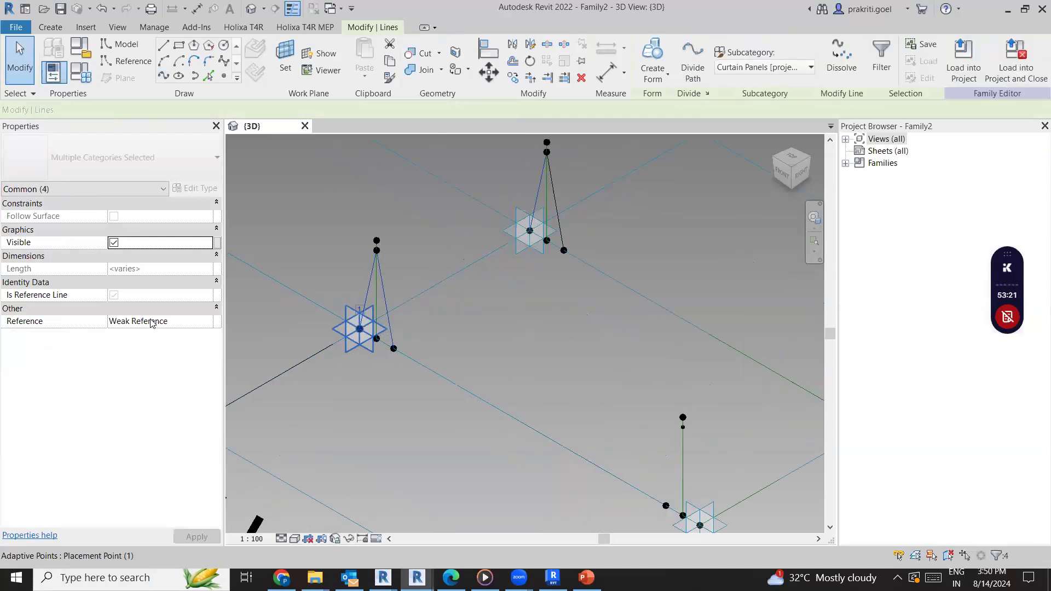
click(114, 322)
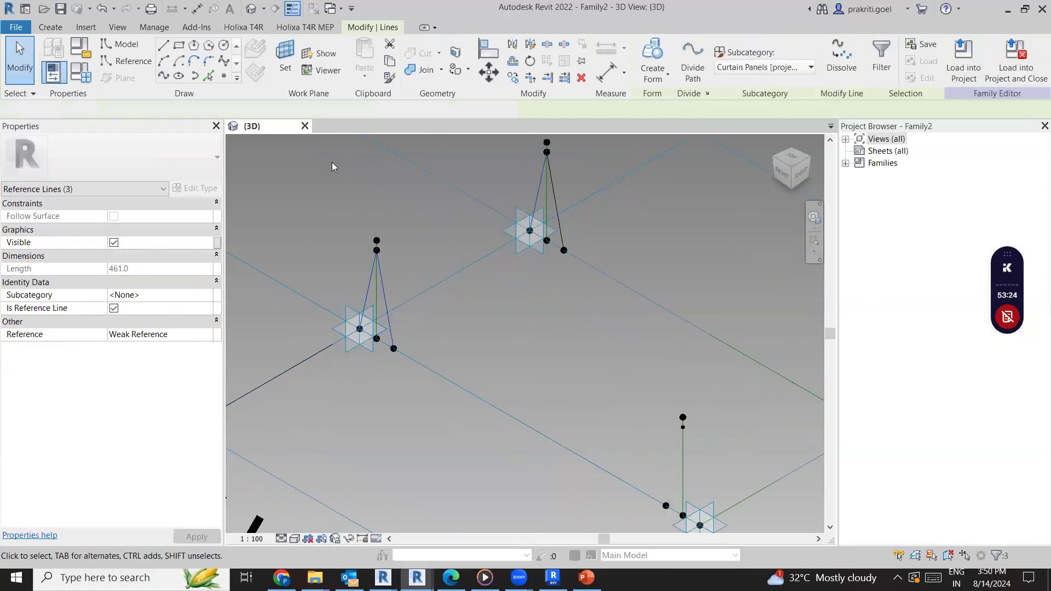
Try to create a form from the three selected reference lines
click(651, 50)
click(652, 49)
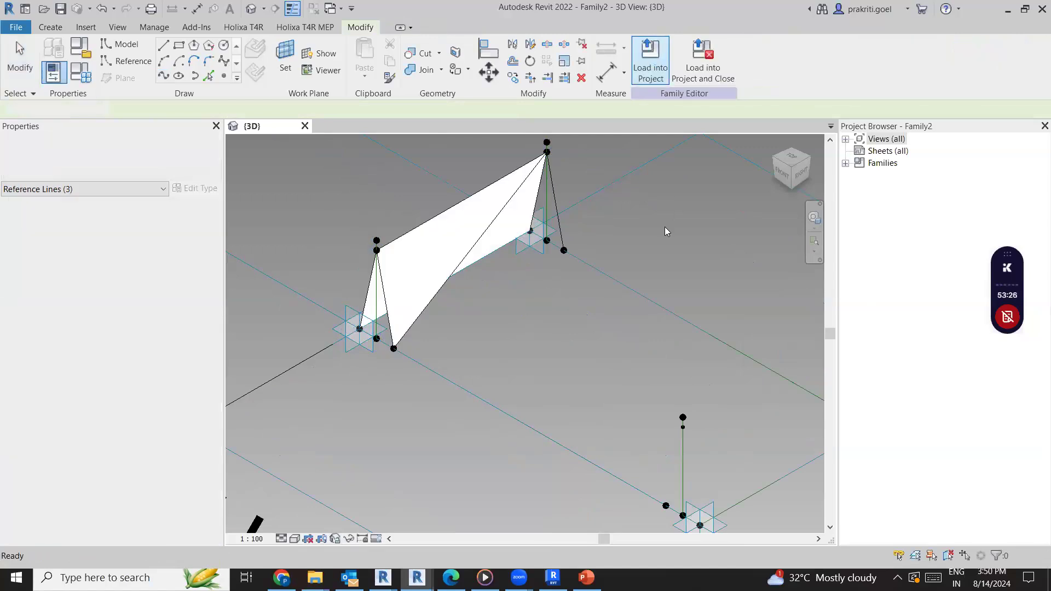
key(ctrl+z)
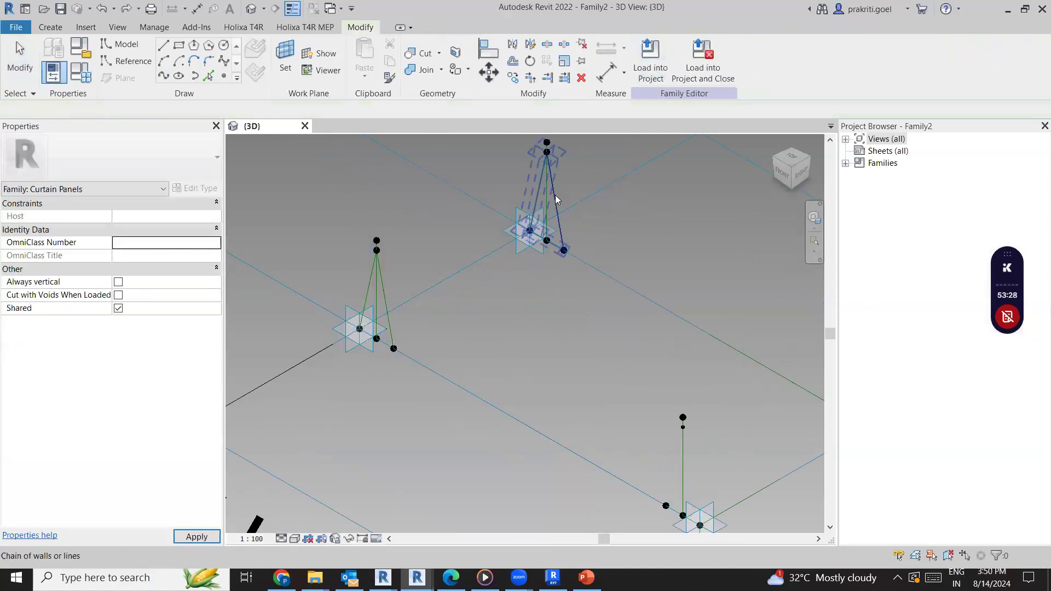
Convert the remaining far spline to a reference line and create a form from the four slanted reference lines of both triangles
key(Tab)
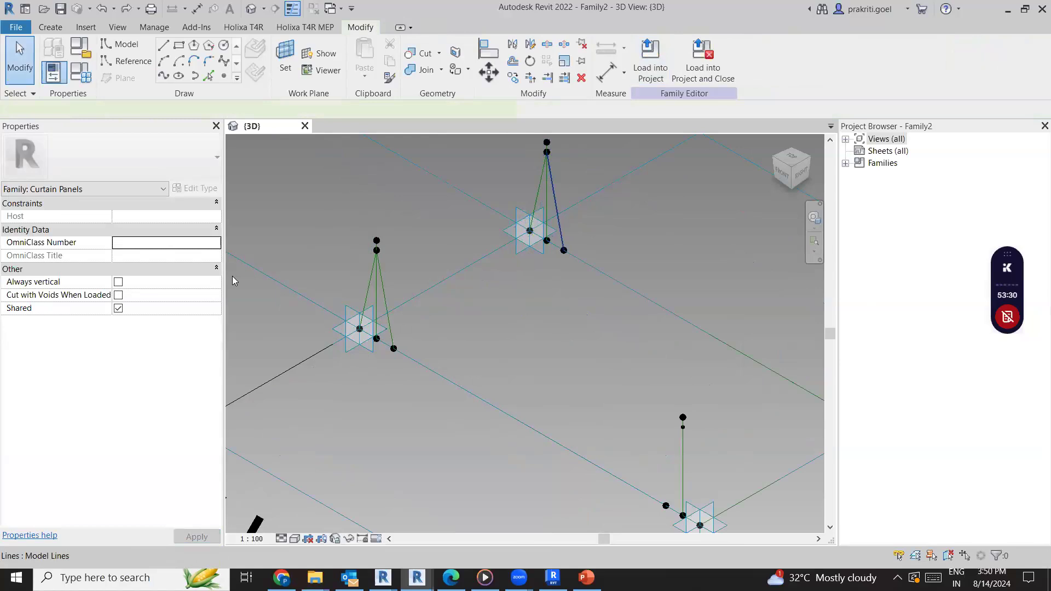
click(114, 321)
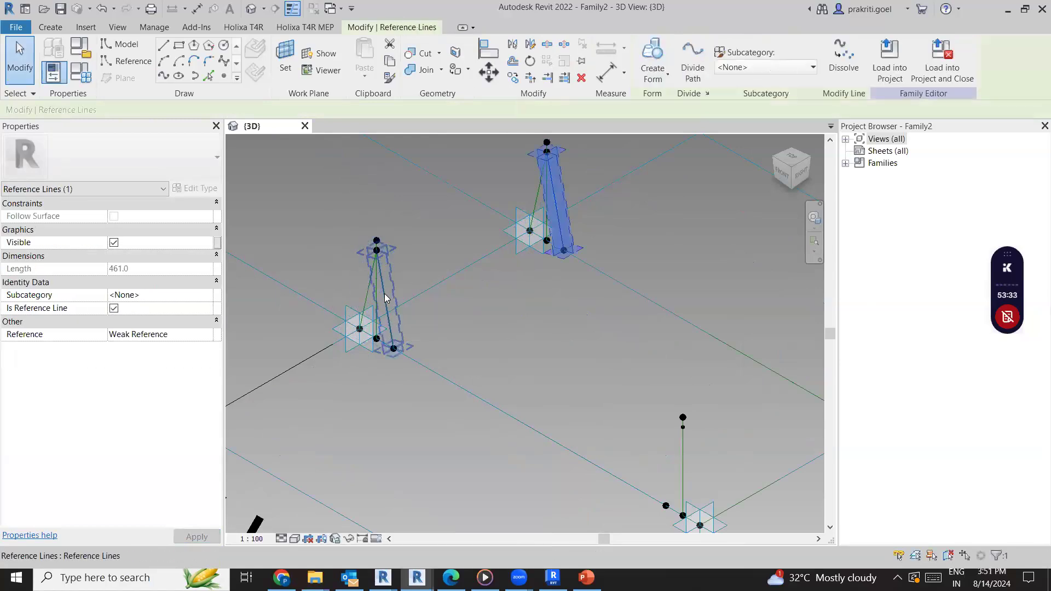
ctrl+click(366, 304)
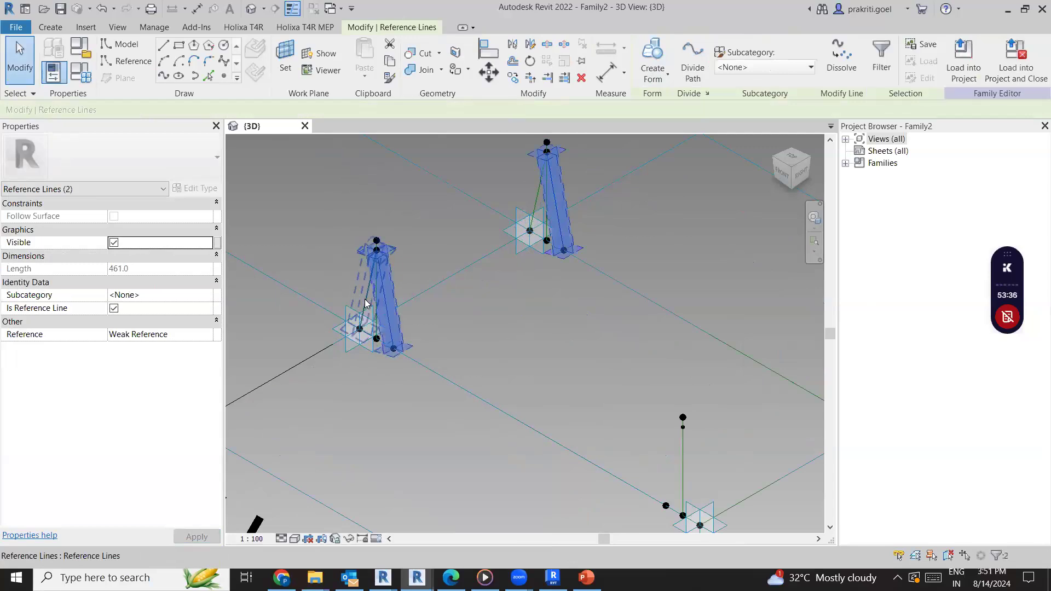
ctrl+click(538, 200)
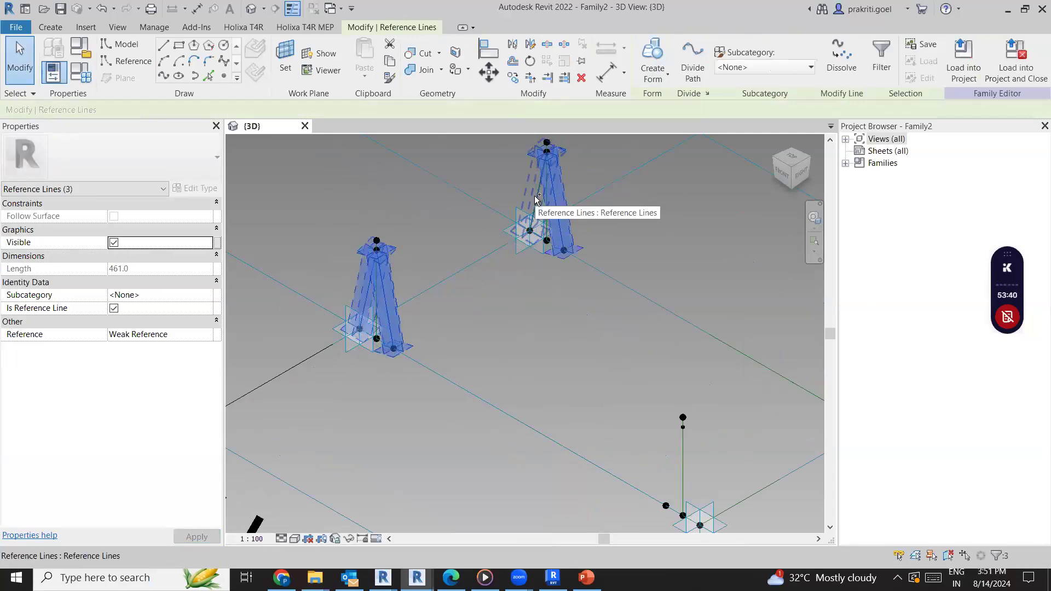
ctrl+click(535, 217)
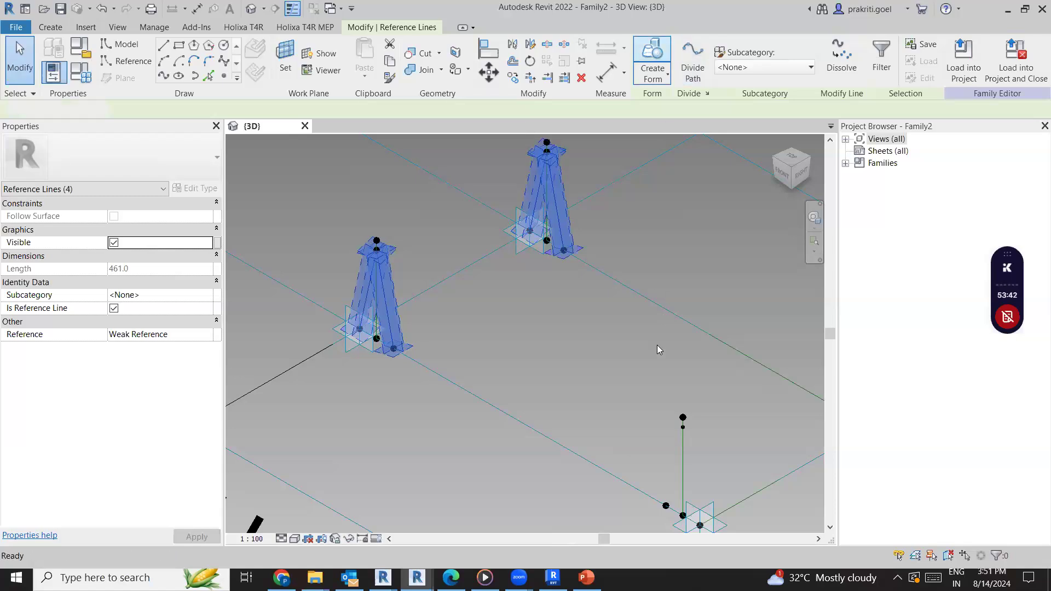
scroll(526, 370, down, 2)
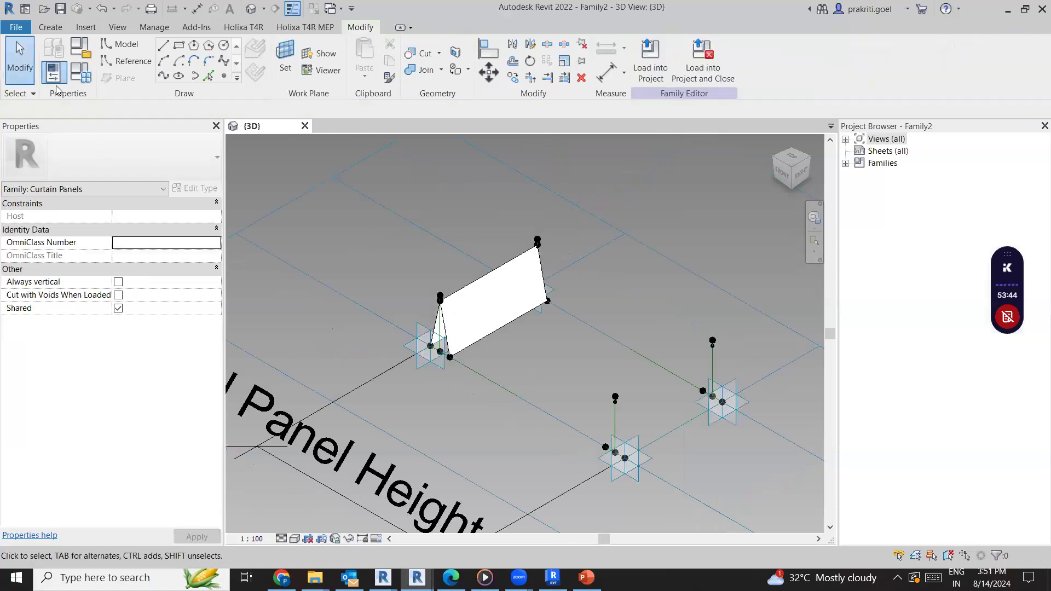
Set the Opening parameter to 0.45 in the family types and apply it to the folded panel
scroll(657, 419, up, 2)
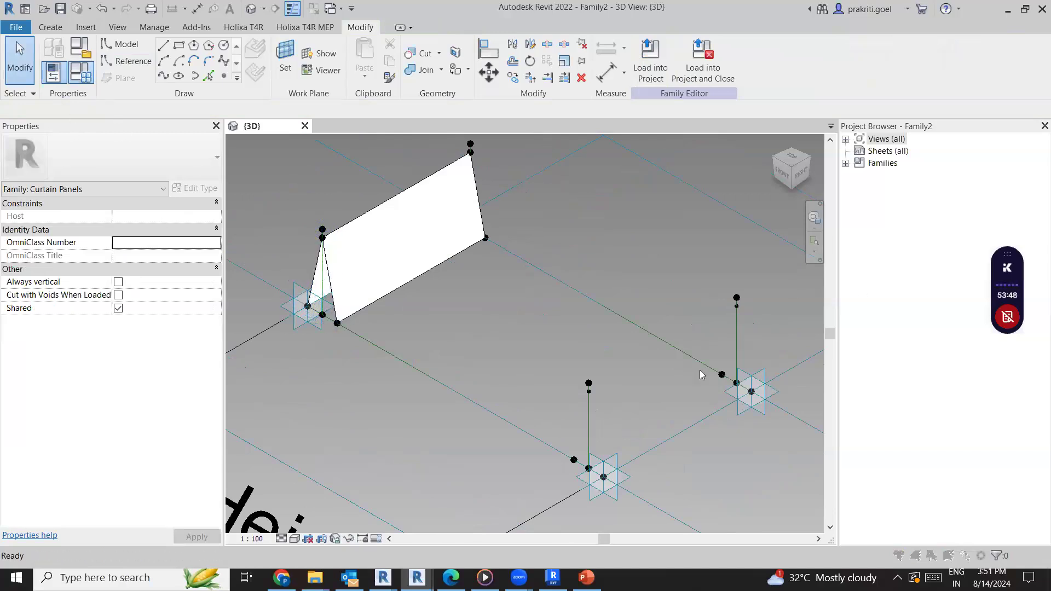
key(f)
key(t)
click(700, 330)
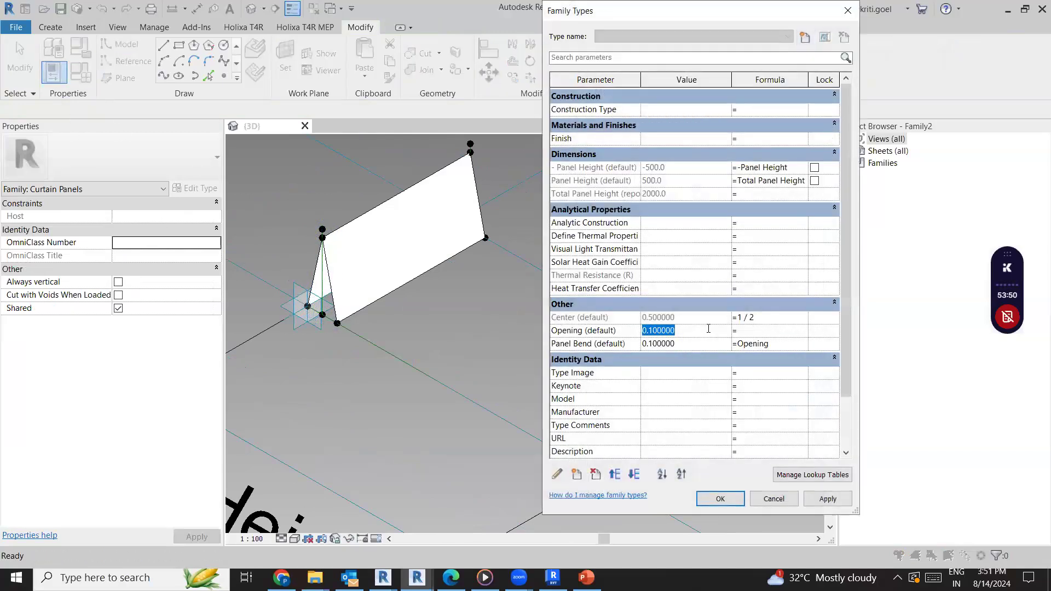
text(0.45)
click(825, 499)
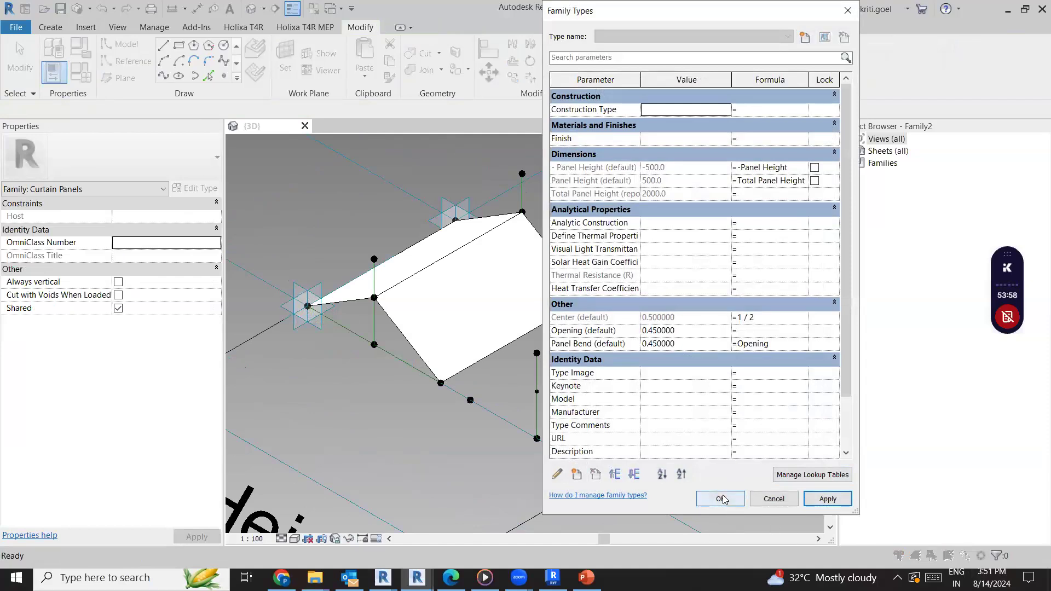
drag(761, 5, 866, 27)
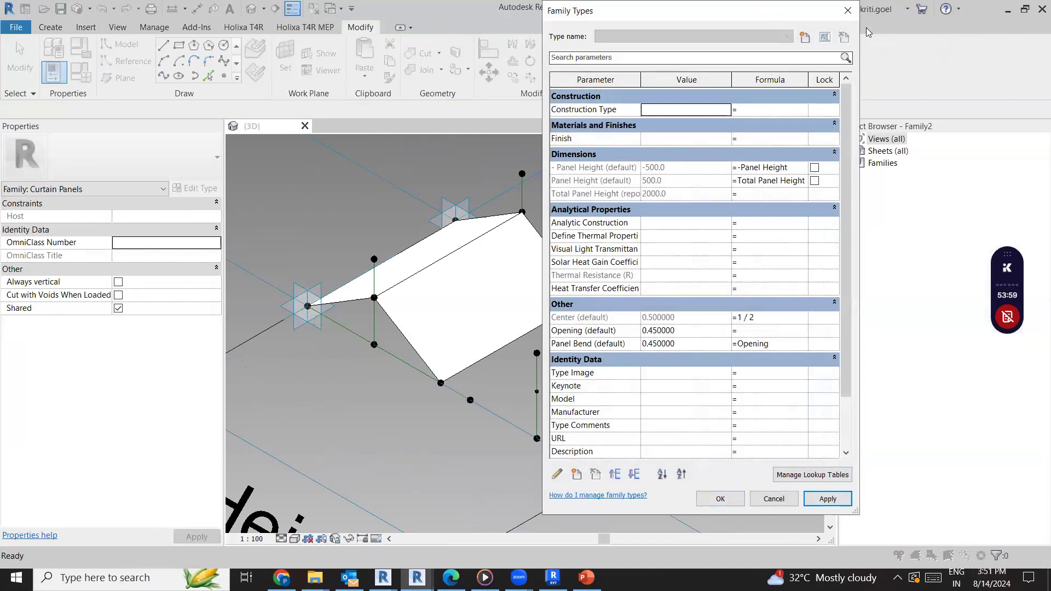
click(826, 521)
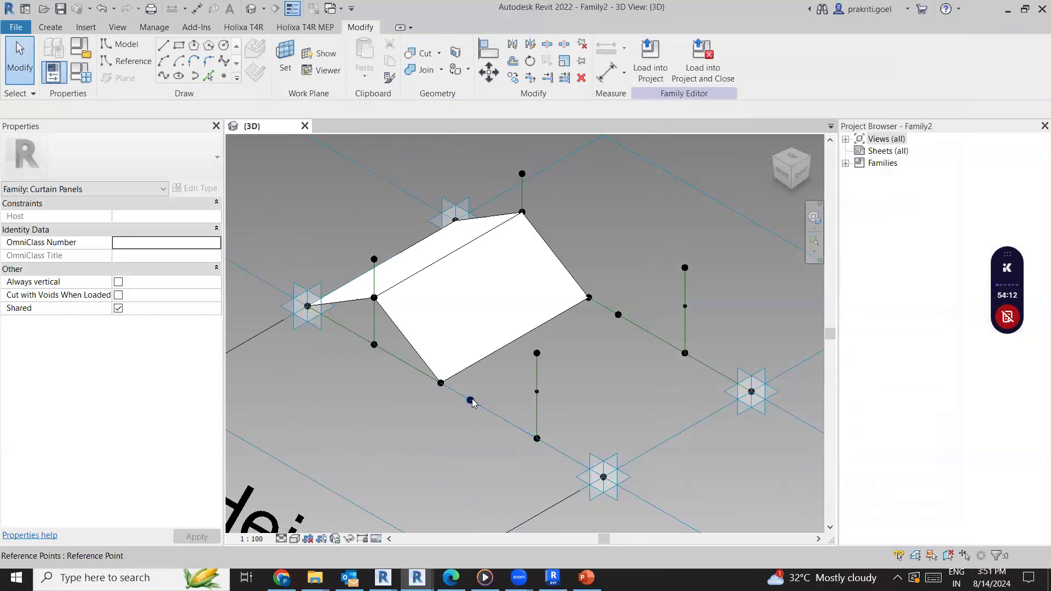
click(536, 398)
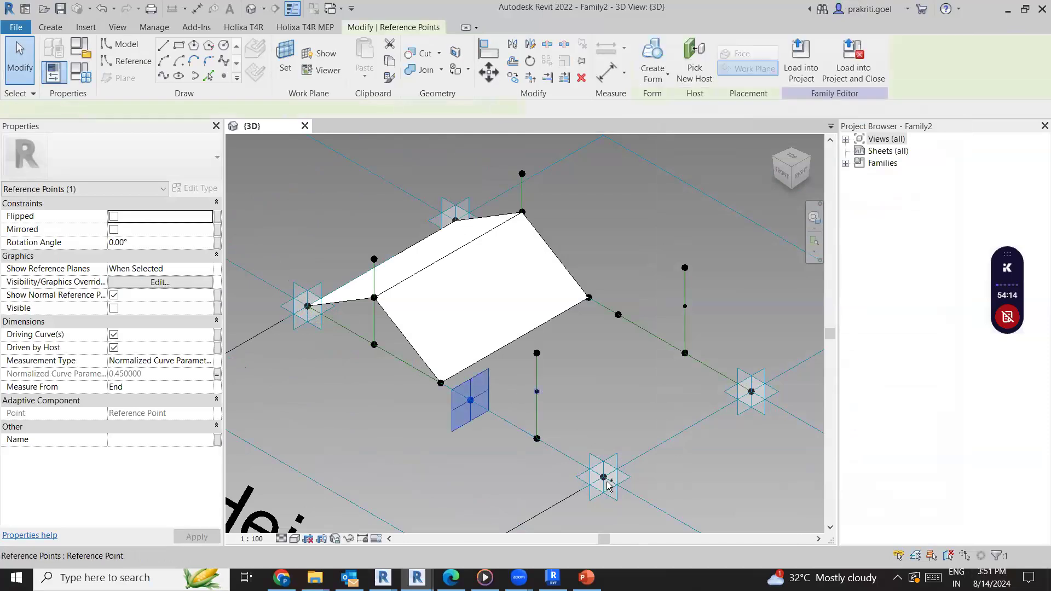
ctrl+click(603, 477)
ctrl+click(307, 306)
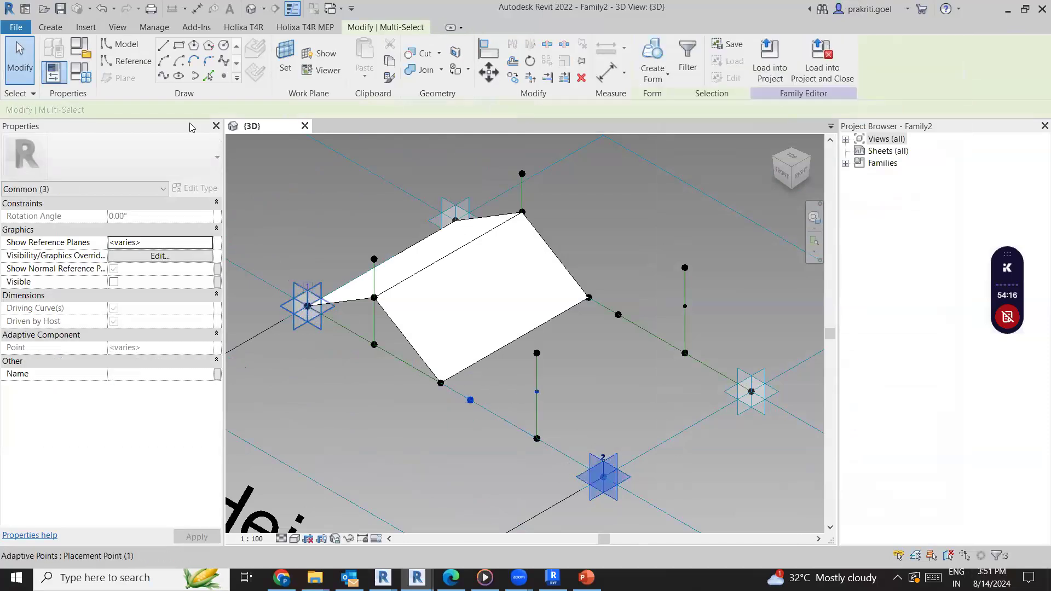
click(163, 76)
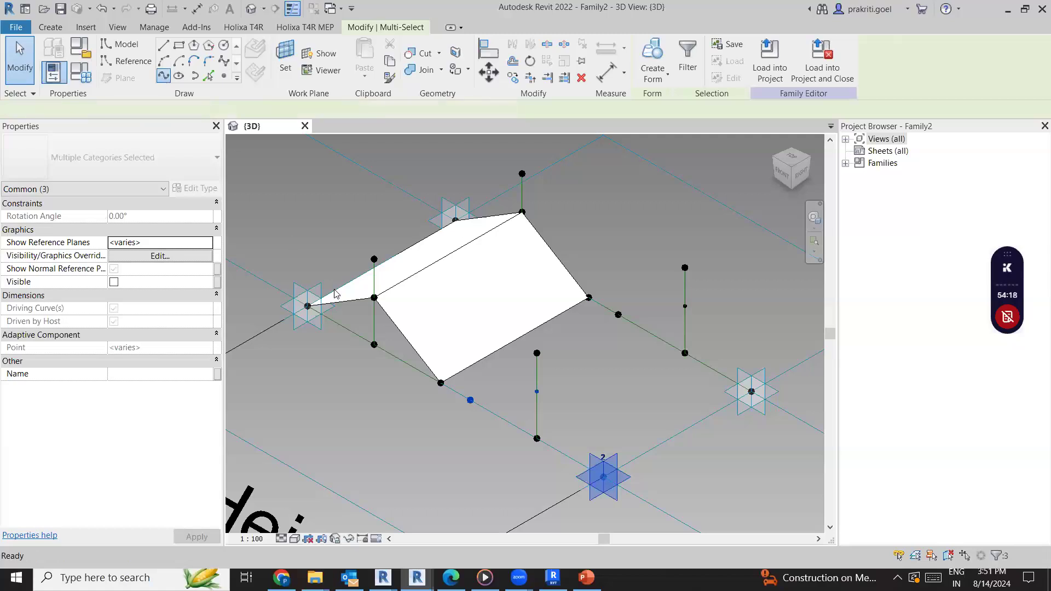
key(ctrl+z)
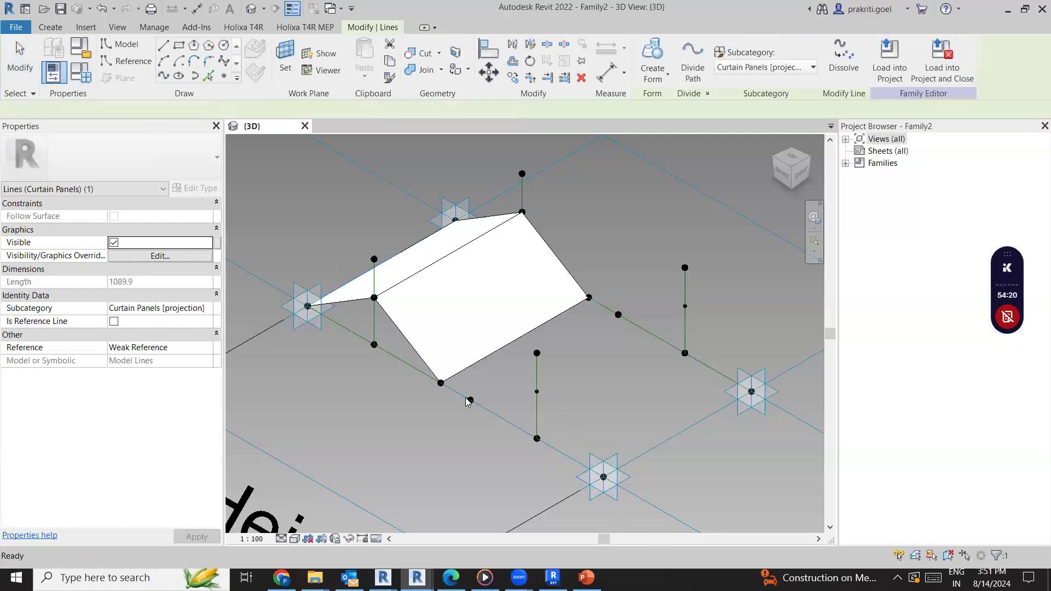
click(470, 401)
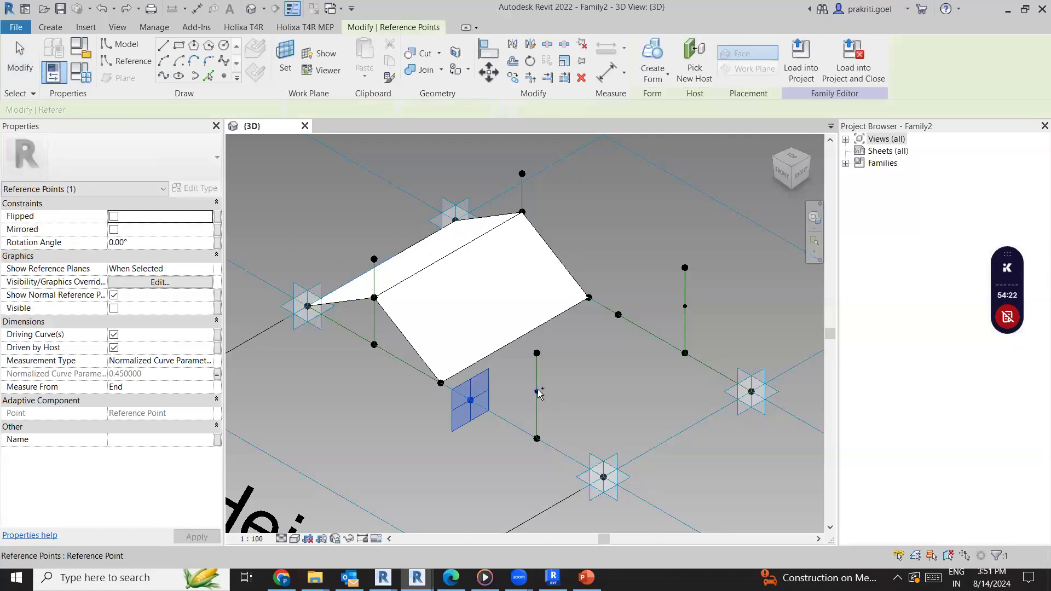
click(551, 407)
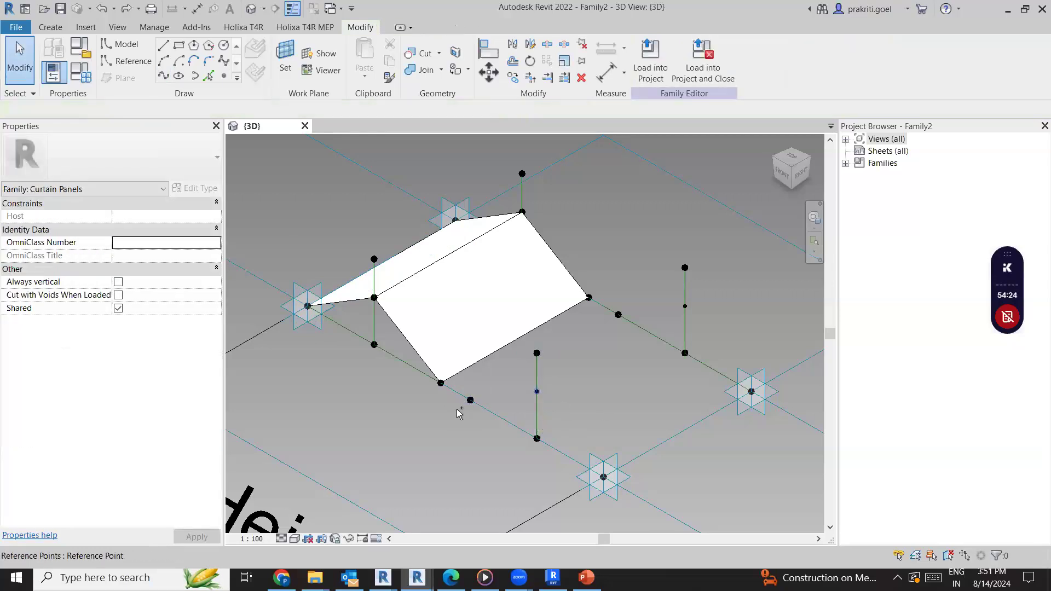
click(471, 401)
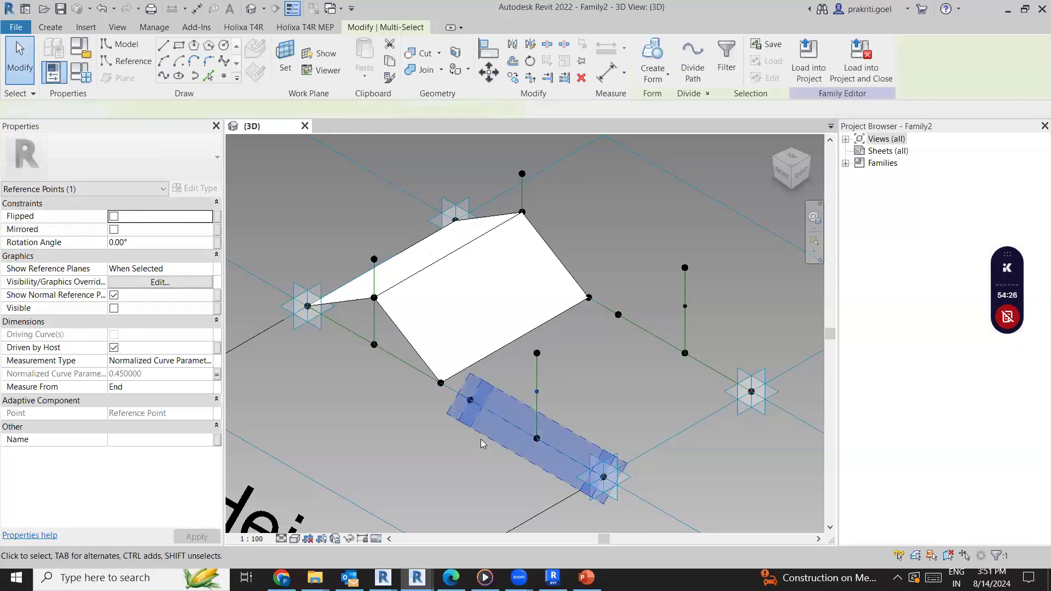
key(Escape)
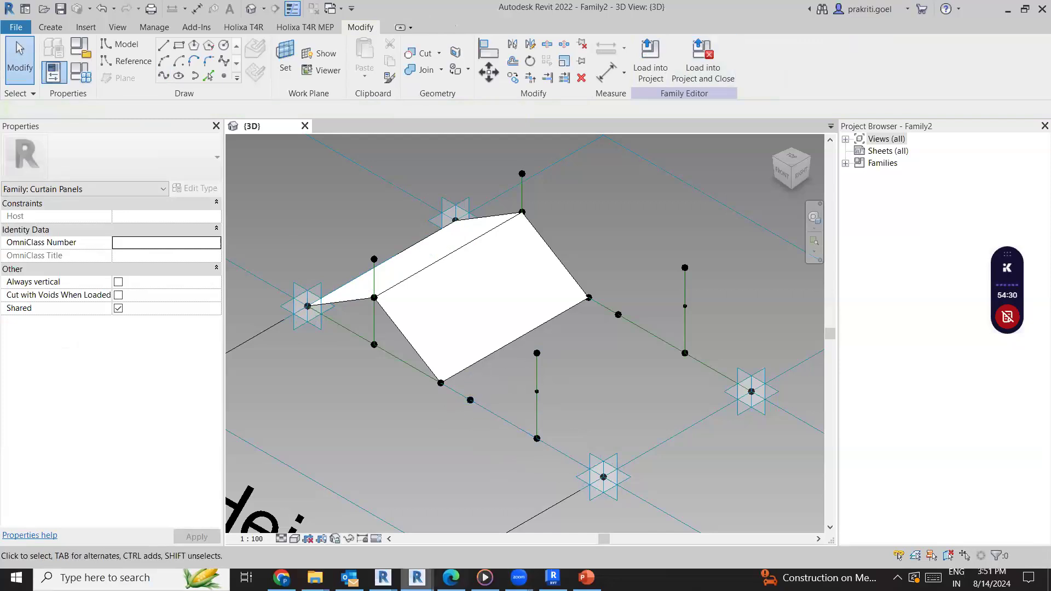
Switch to the 3D view of the open Kiefer Panel family and show both of its folded panels
mouse_move(416, 577)
click(340, 543)
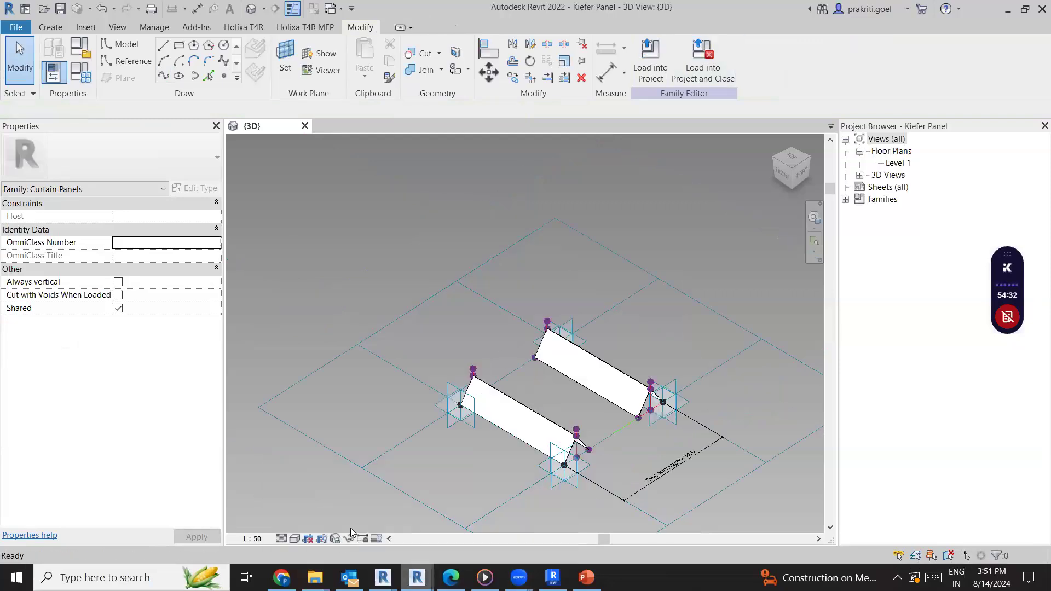
scroll(641, 418, up, 3)
shift+middle_drag(639, 417, 461, 425)
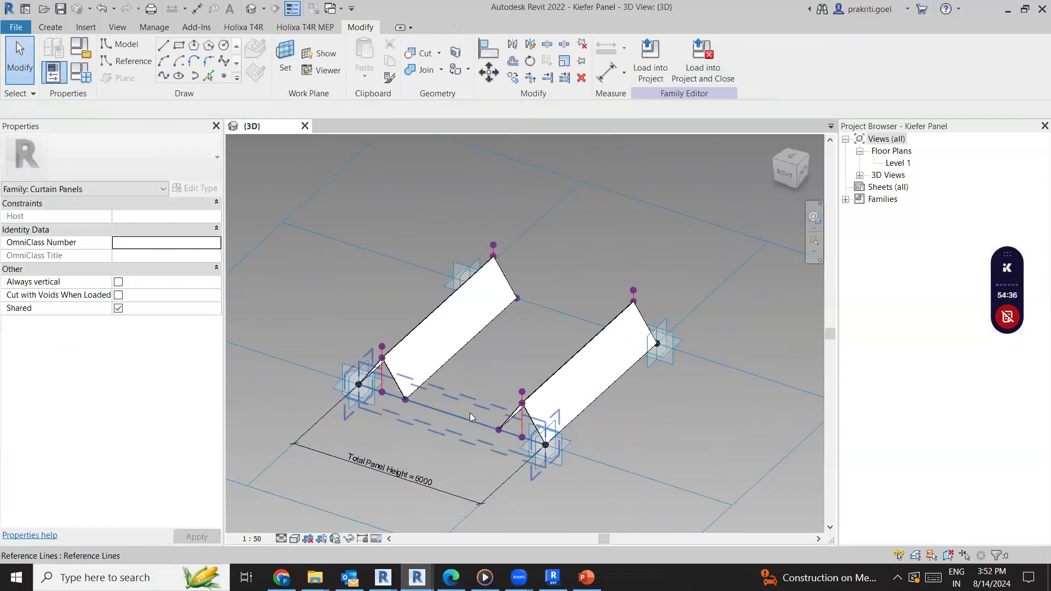
scroll(462, 415, up, 2)
Examine the Kiefer Panel family's type parameters, especially the formula that drives Opening from Closing Percentage
click(67, 73)
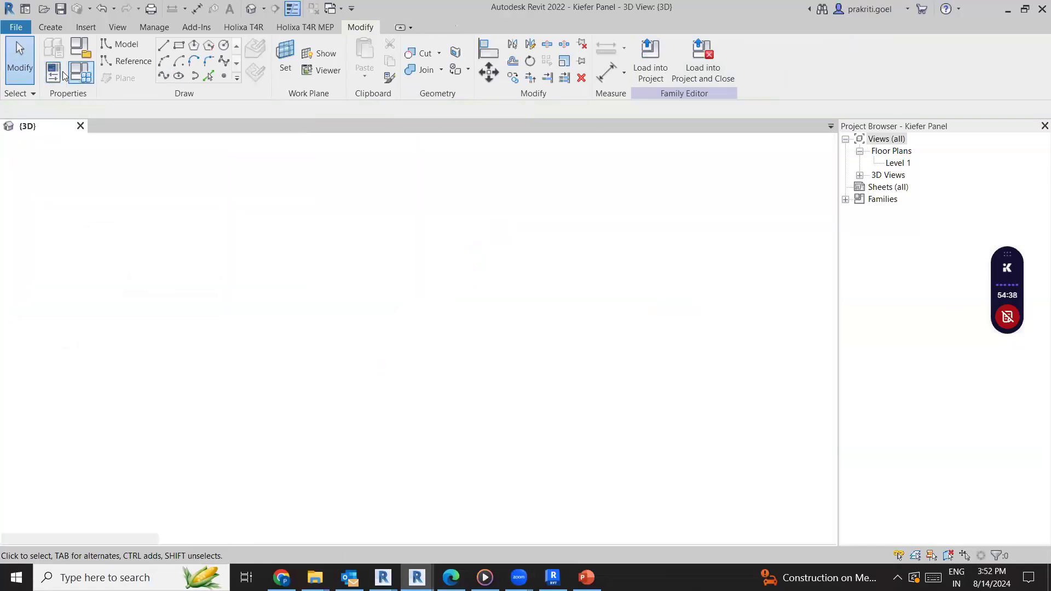
click(67, 74)
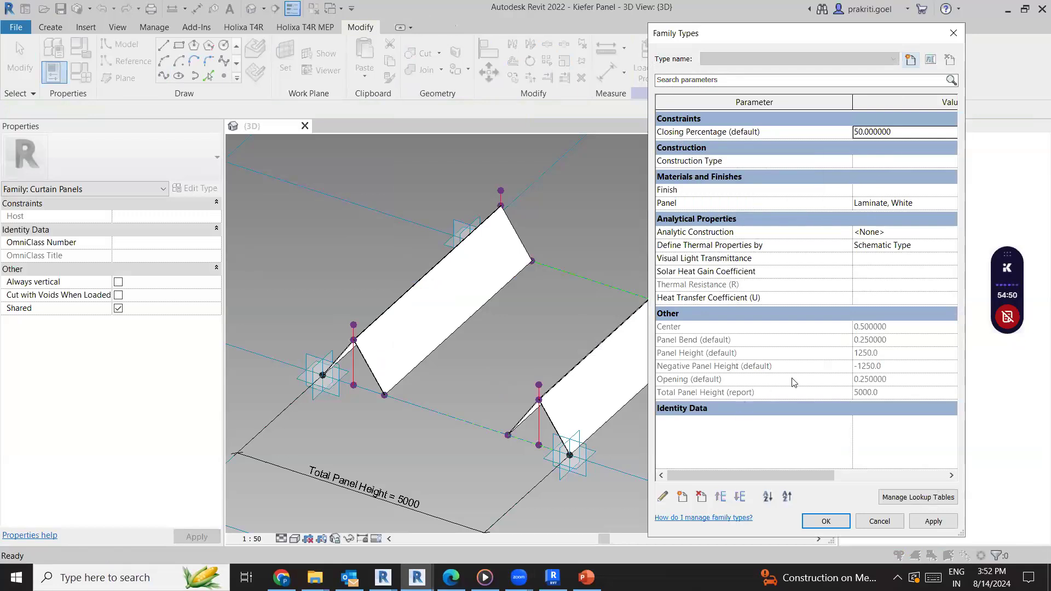
click(690, 379)
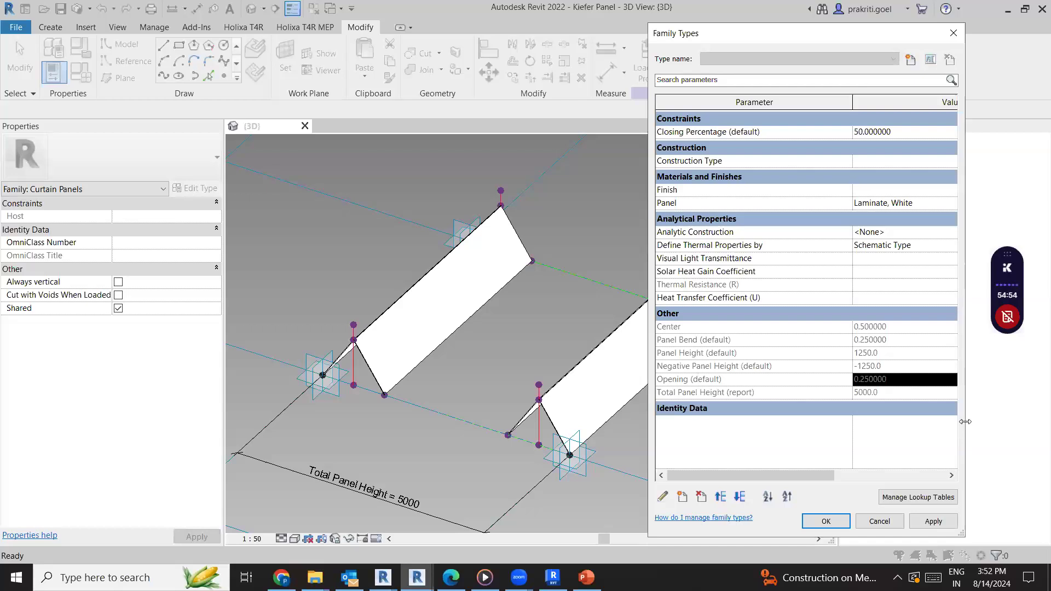
drag(964, 424, 1049, 424)
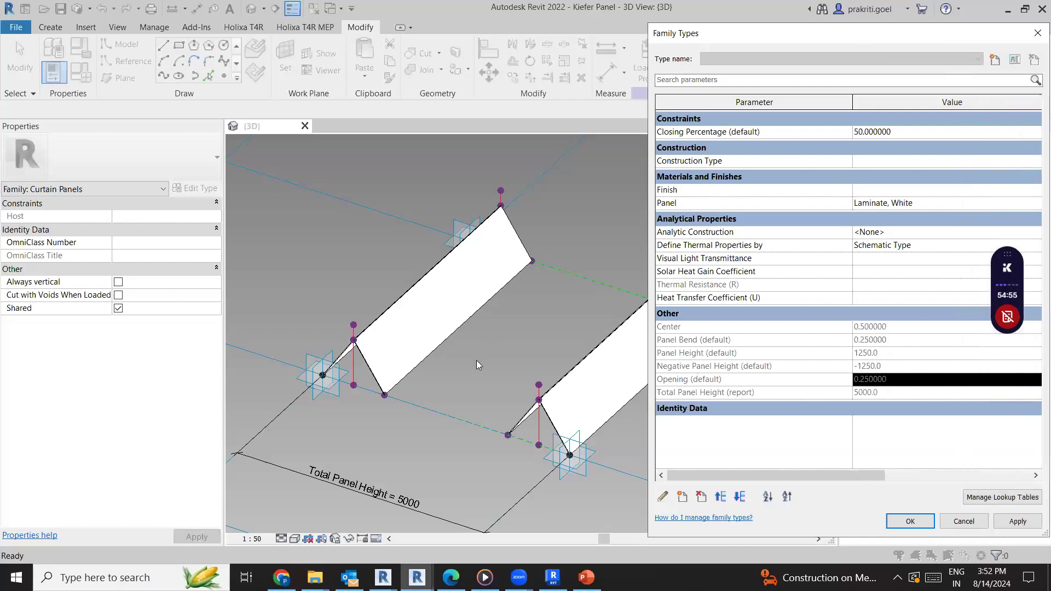
drag(795, 33, 125, 12)
drag(380, 367, 777, 366)
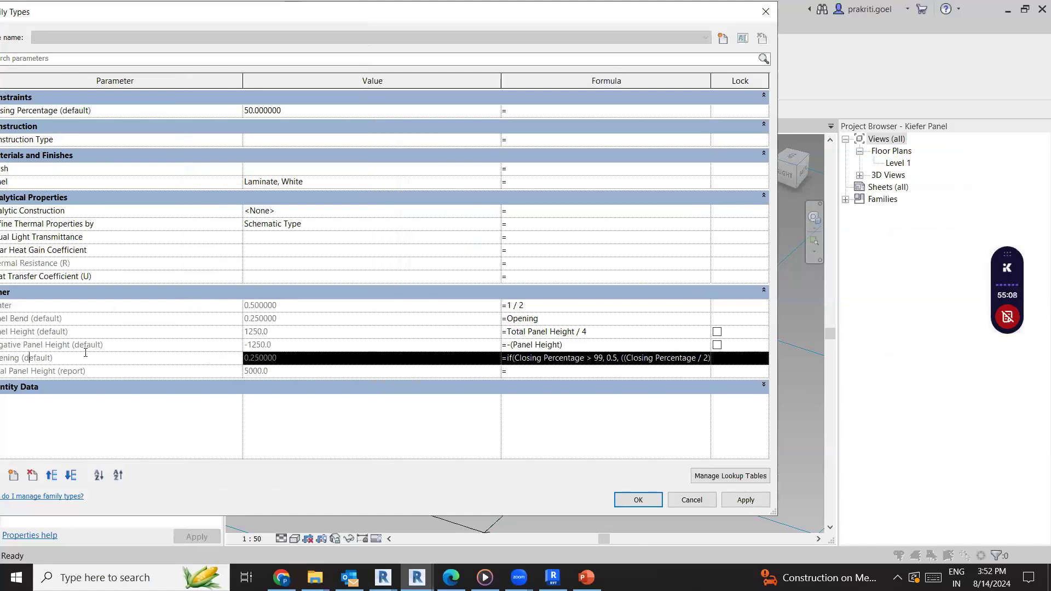
drag(232, 14, 844, 24)
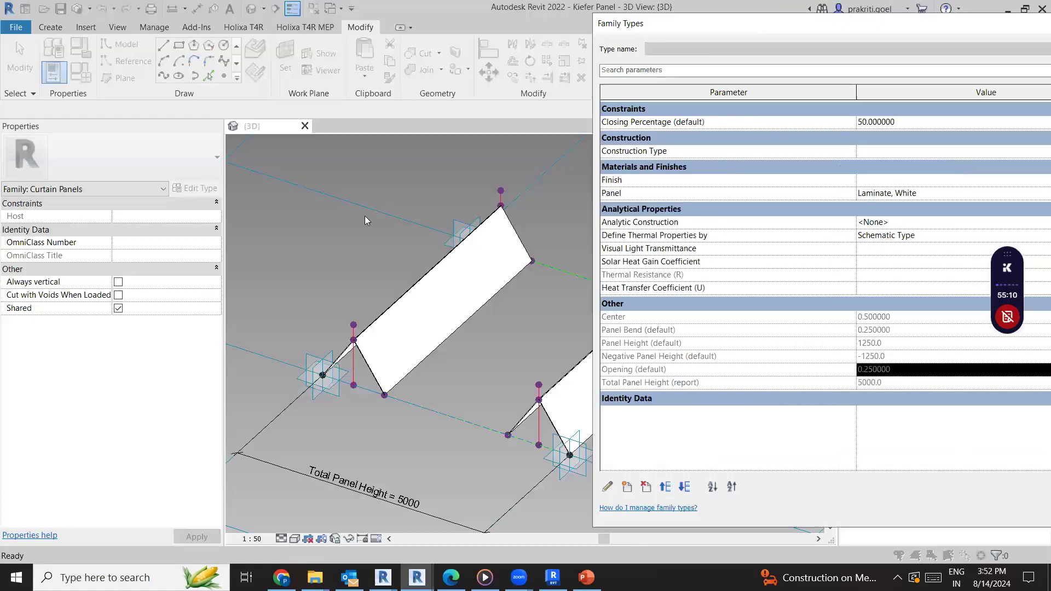
drag(928, 25, 579, 26)
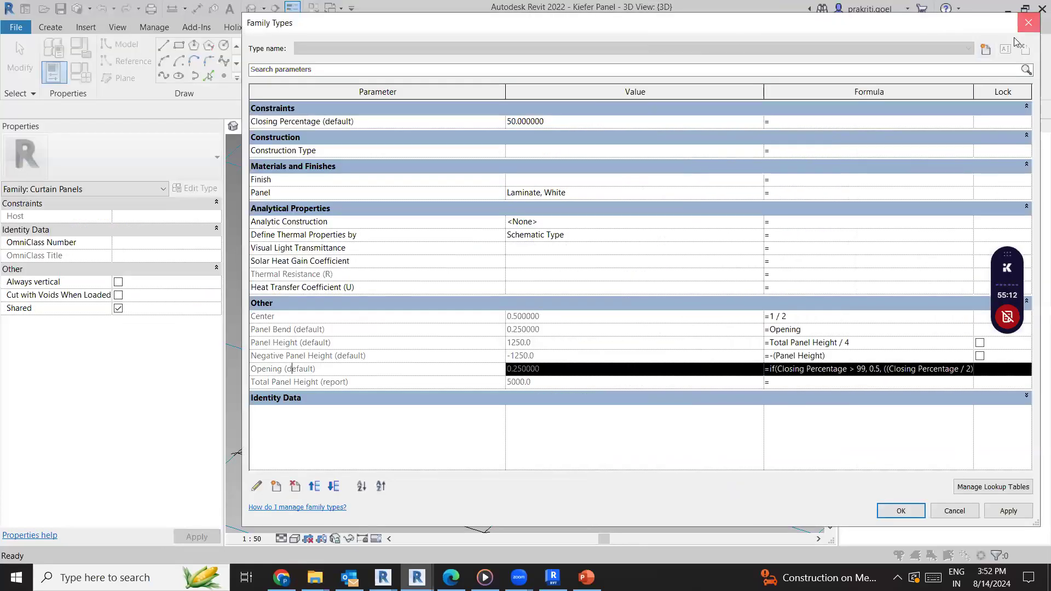
click(1028, 22)
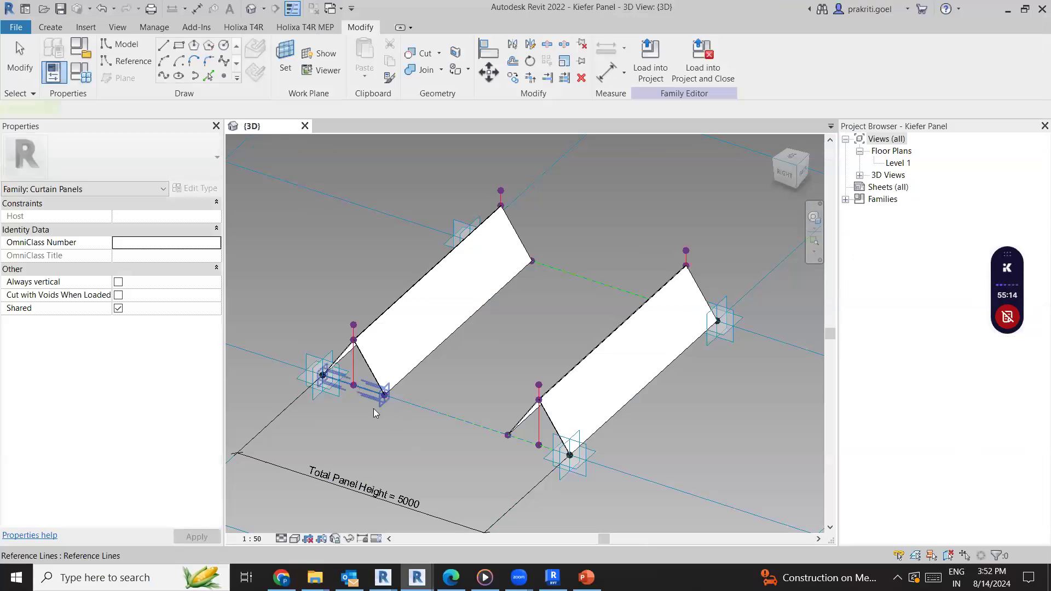
Set the Kiefer Panel family's Closing Percentage to 25 and apply it to both folded panels
scroll(374, 409, up, 3)
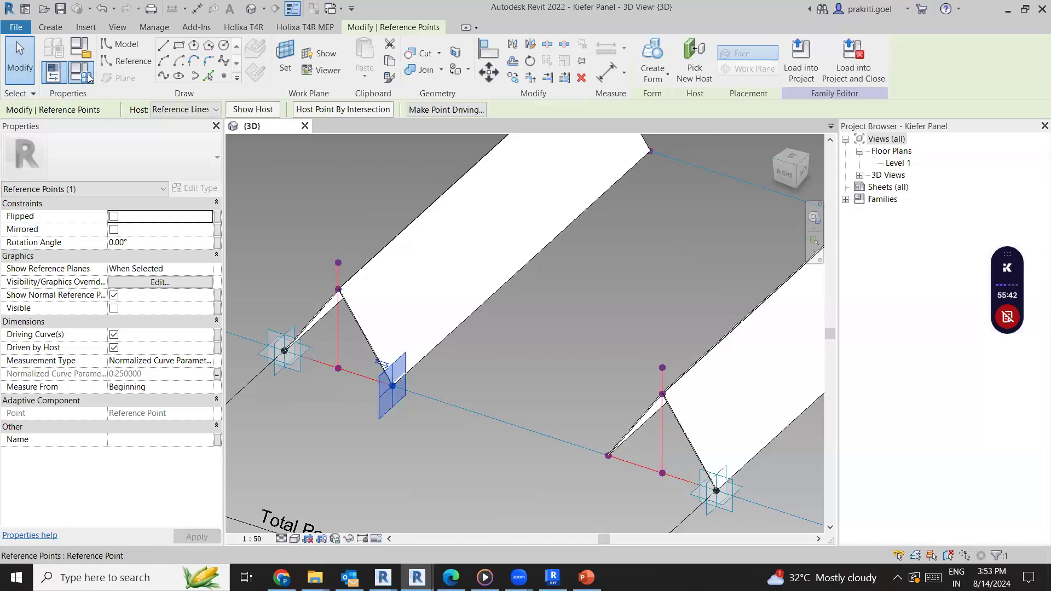
key(f)
key(t)
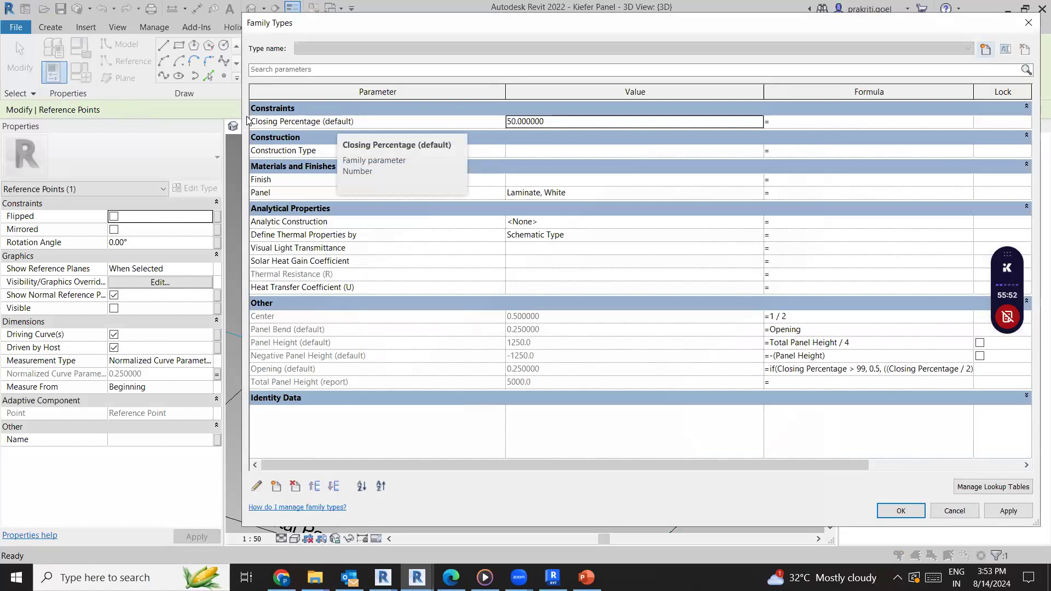
click(558, 127)
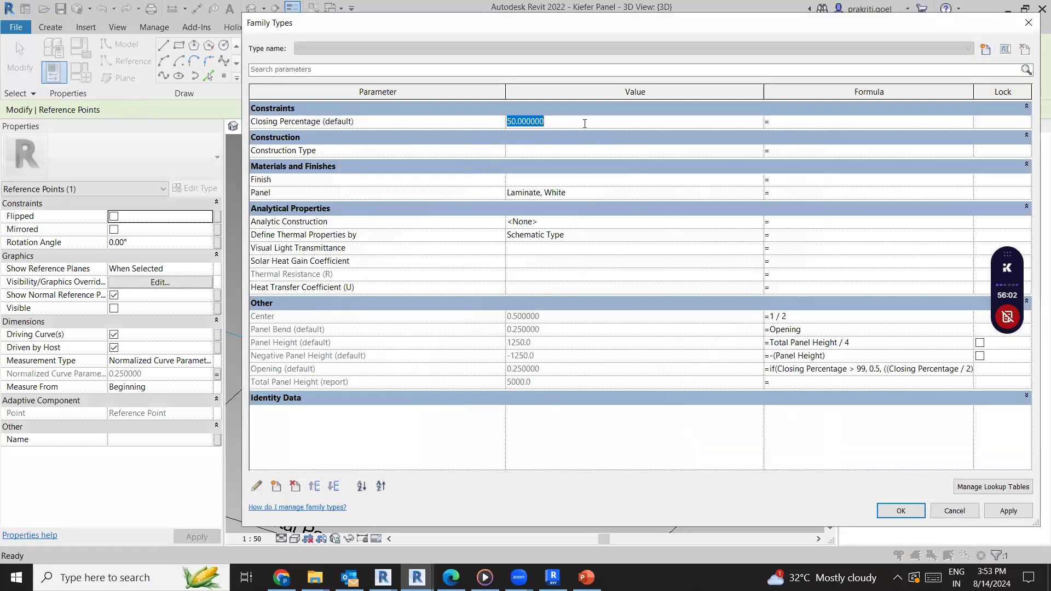
text(25)
click(1006, 511)
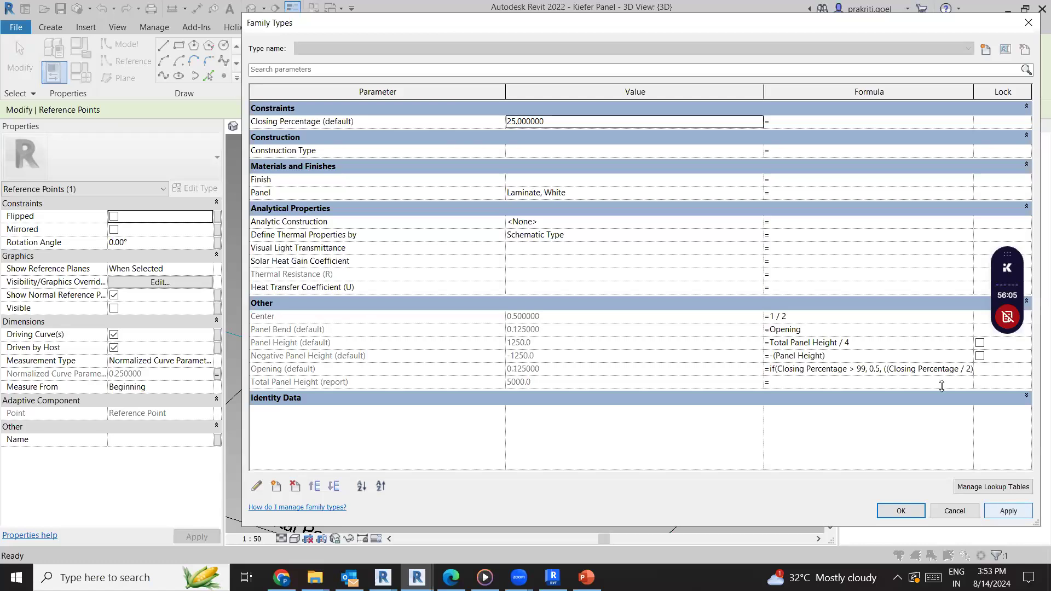
click(900, 510)
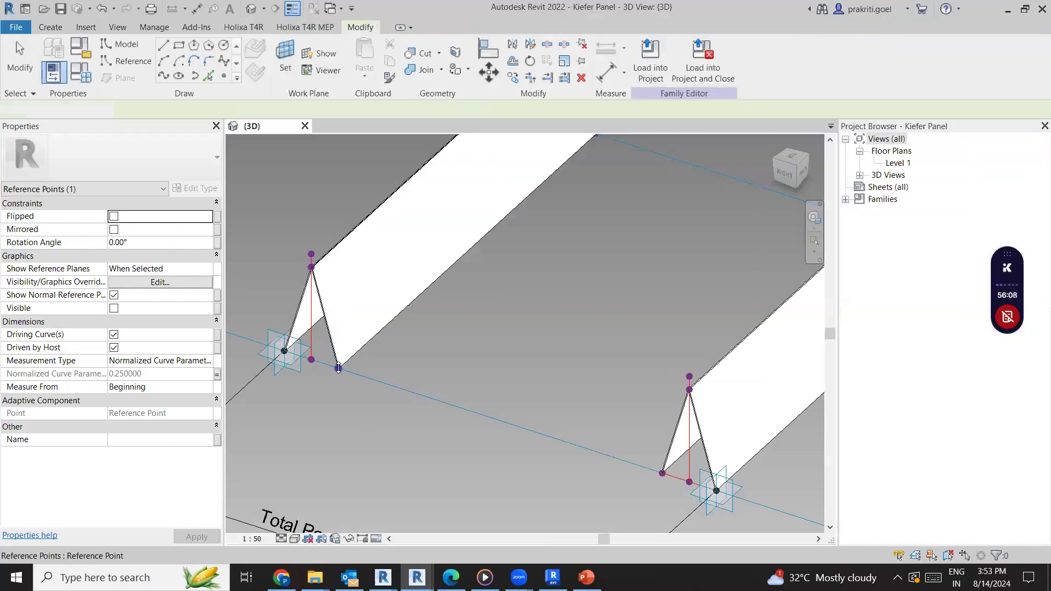
scroll(338, 368, down, 1)
scroll(338, 369, down, 1)
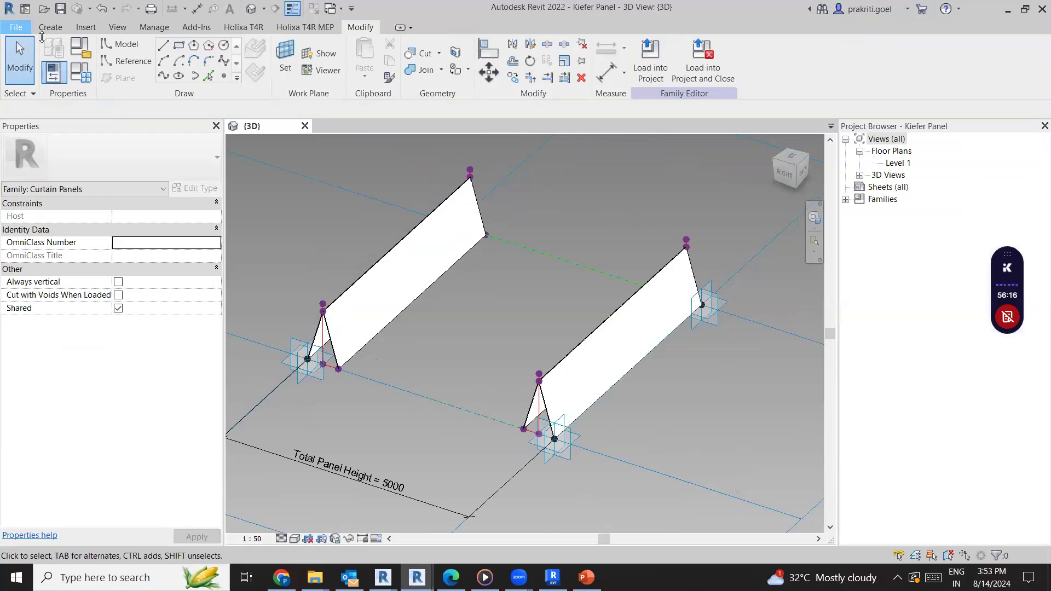
Bring up the Kiefer Facade mass family in its 3D view with the curved panelled surface
click(16, 26)
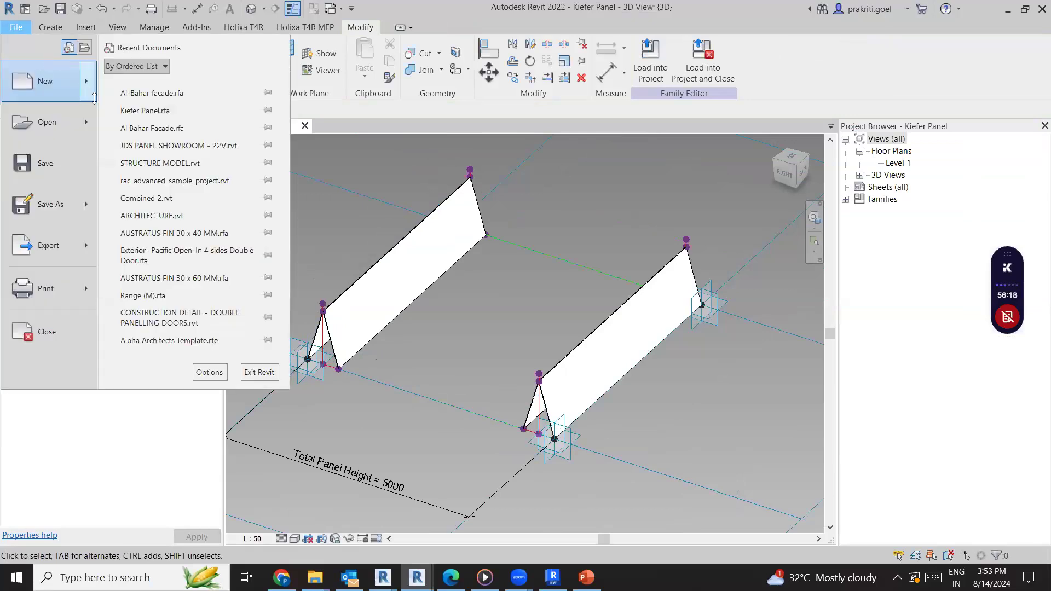
mouse_move(85, 80)
click(491, 274)
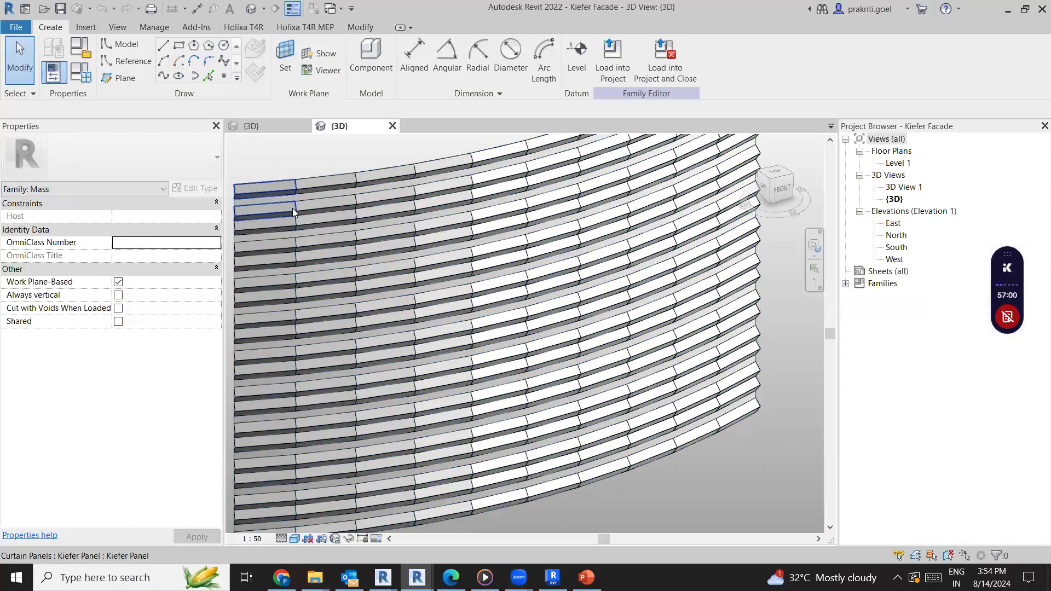
Set the Closing Percentage of the Kiefer Panel in the upper corner of the curved facade to 25
click(275, 213)
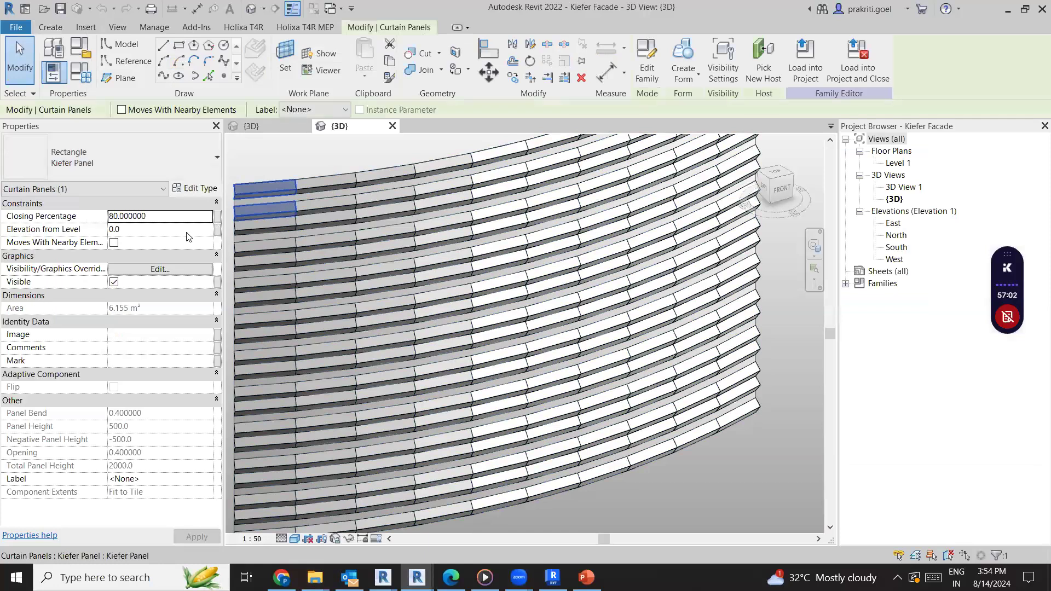
click(161, 215)
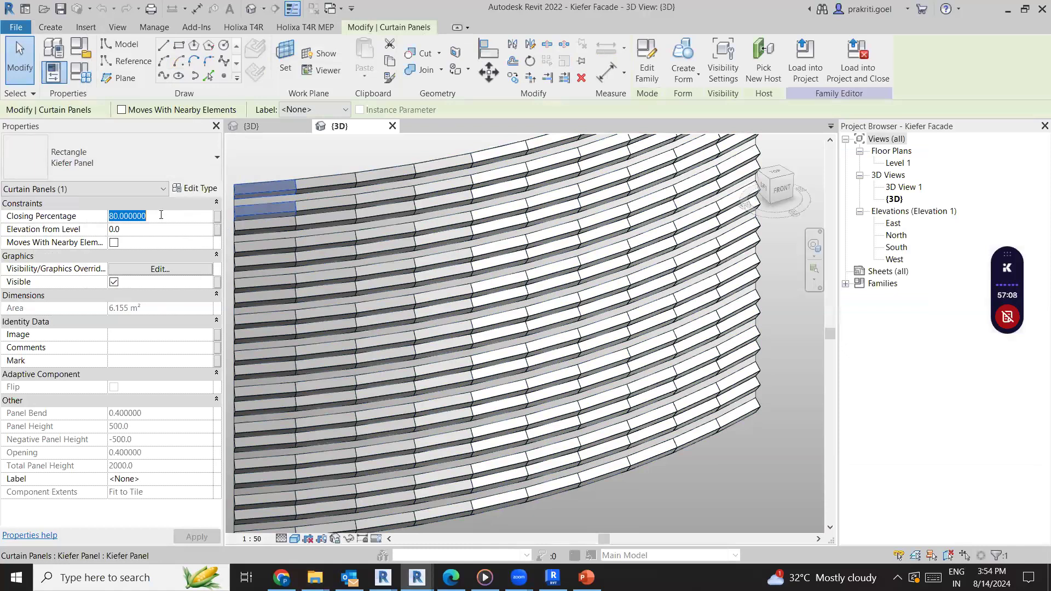
text(25)
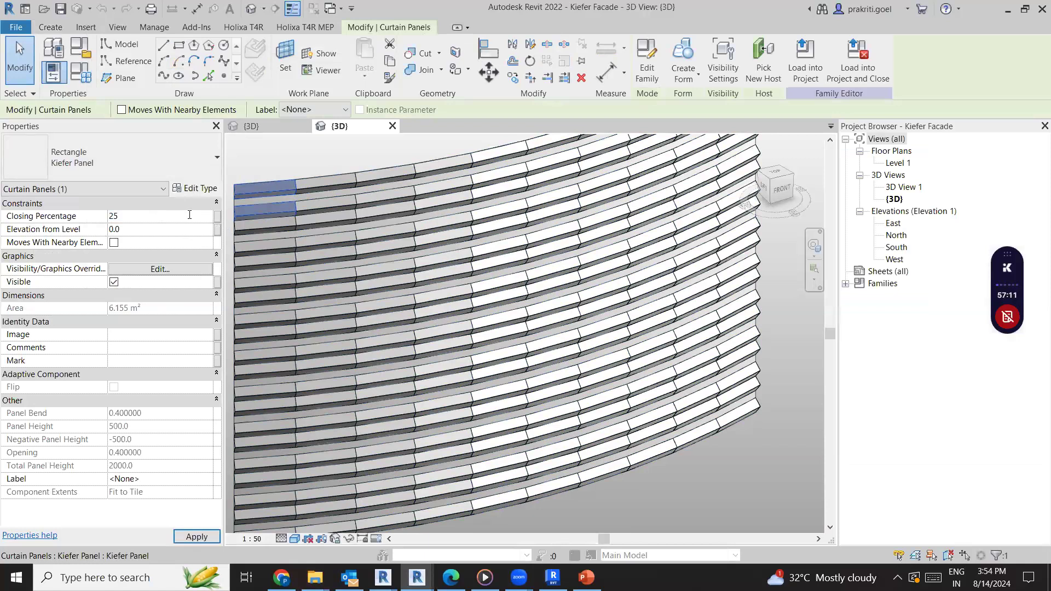
click(205, 541)
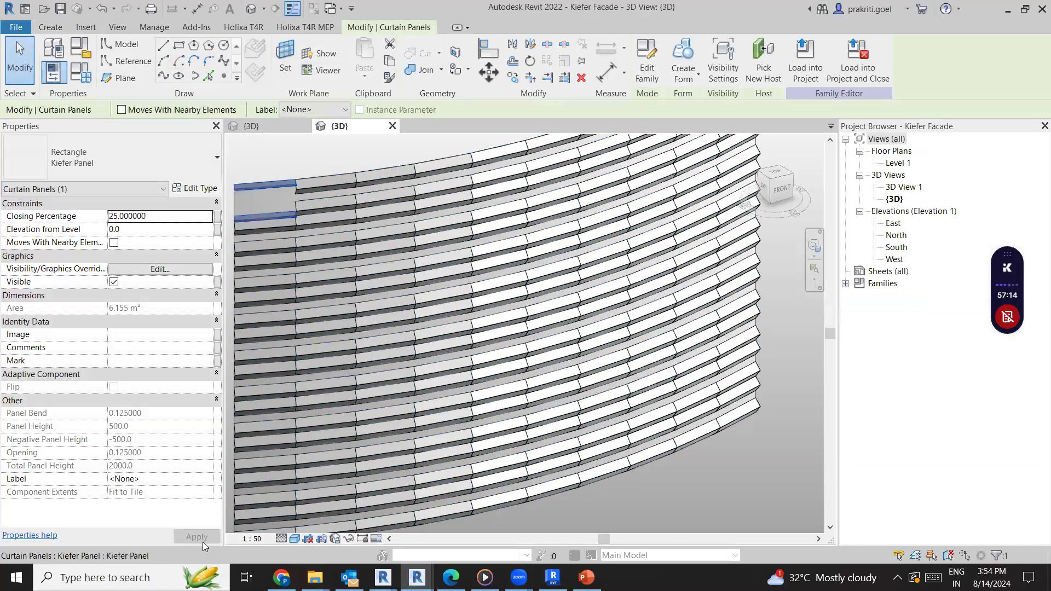
Deselect the corner panel and compare its opening with the surrounding panels of the curved facade
scroll(574, 389, down, 2)
key(Escape)
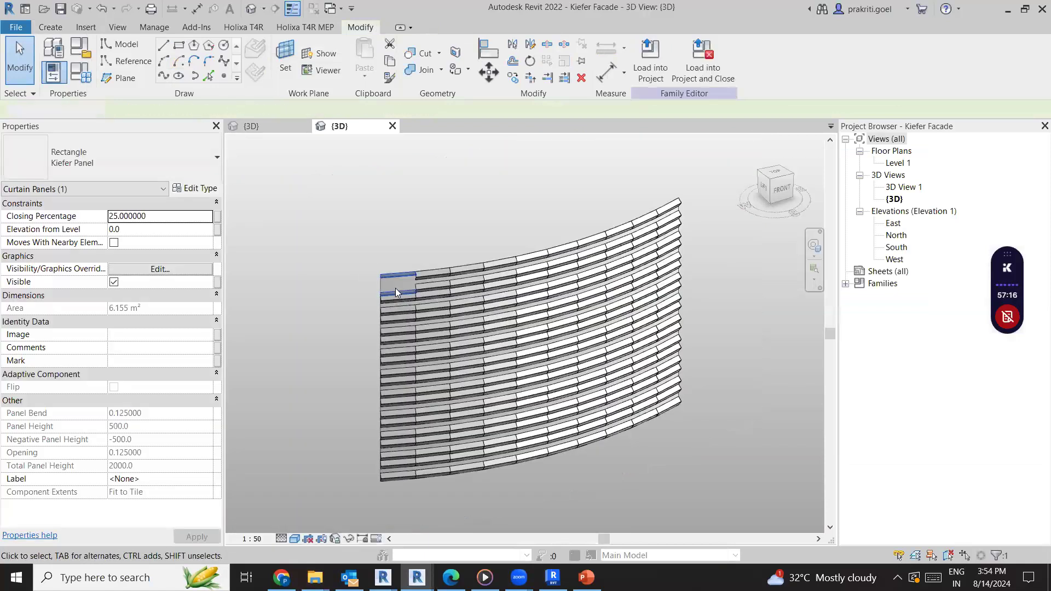
scroll(391, 284, up, 3)
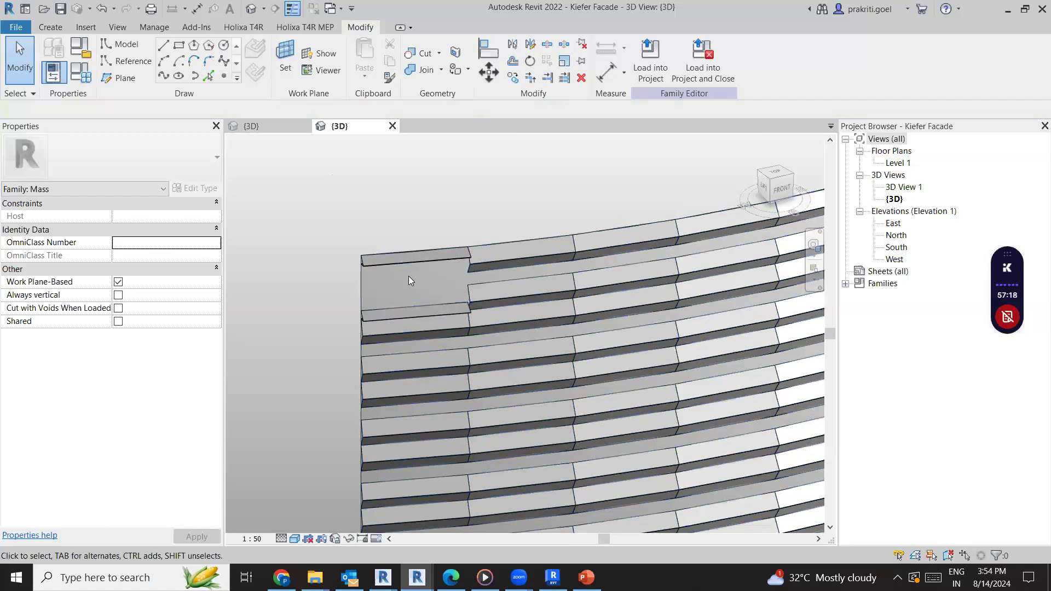
scroll(328, 242, down, 3)
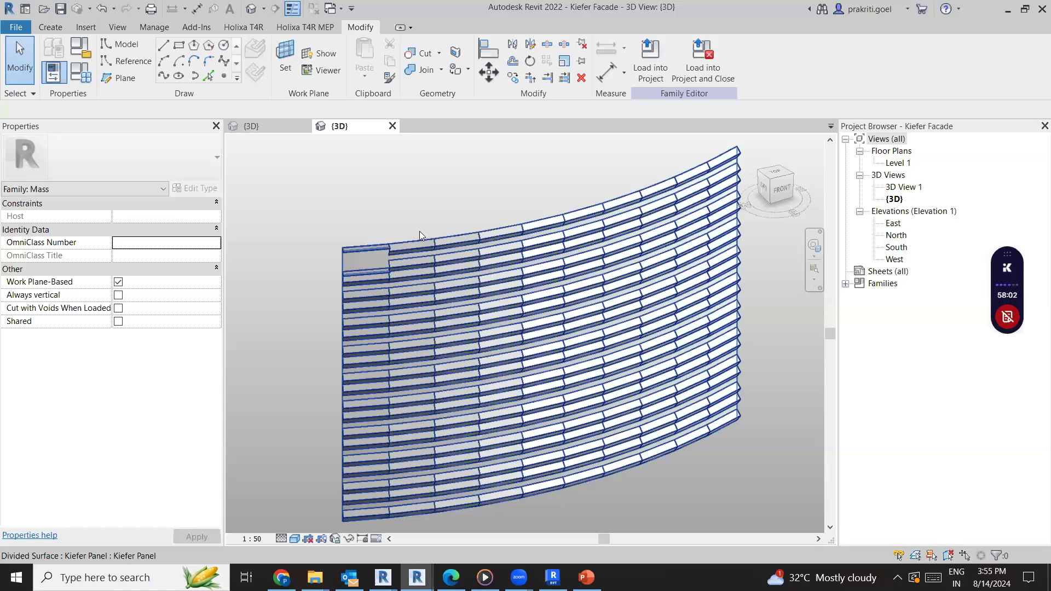
click(406, 220)
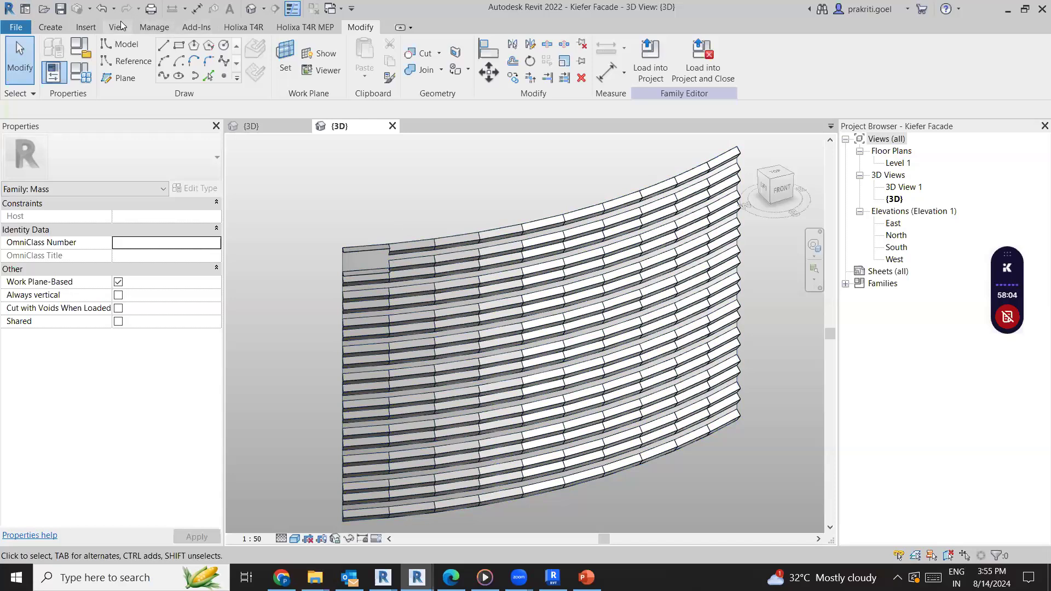
Launch Dynamo from the mass family and open the recent FACADE SIMULATION script
click(154, 27)
click(831, 72)
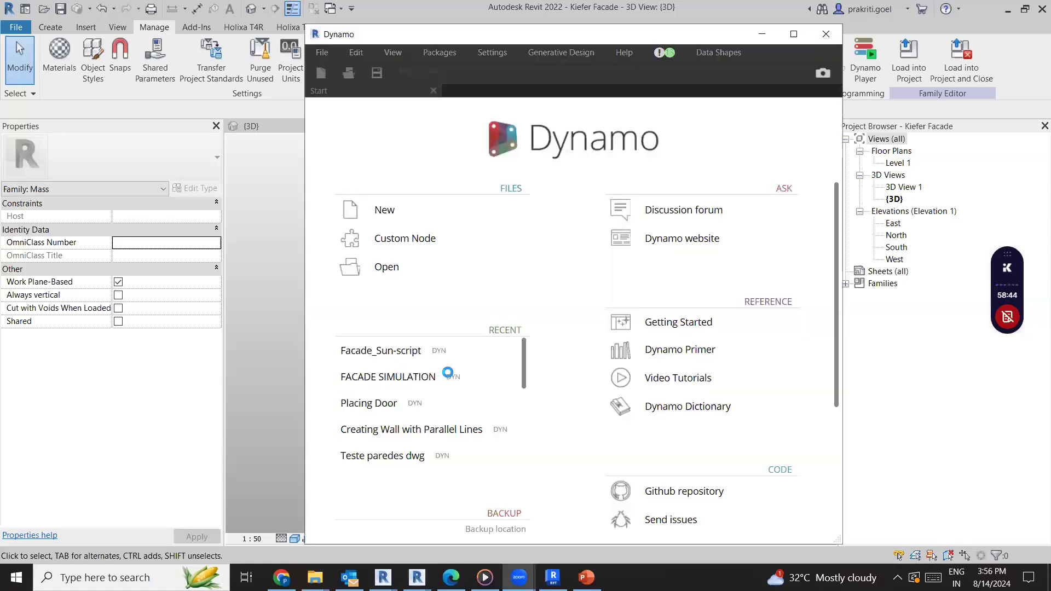
click(447, 376)
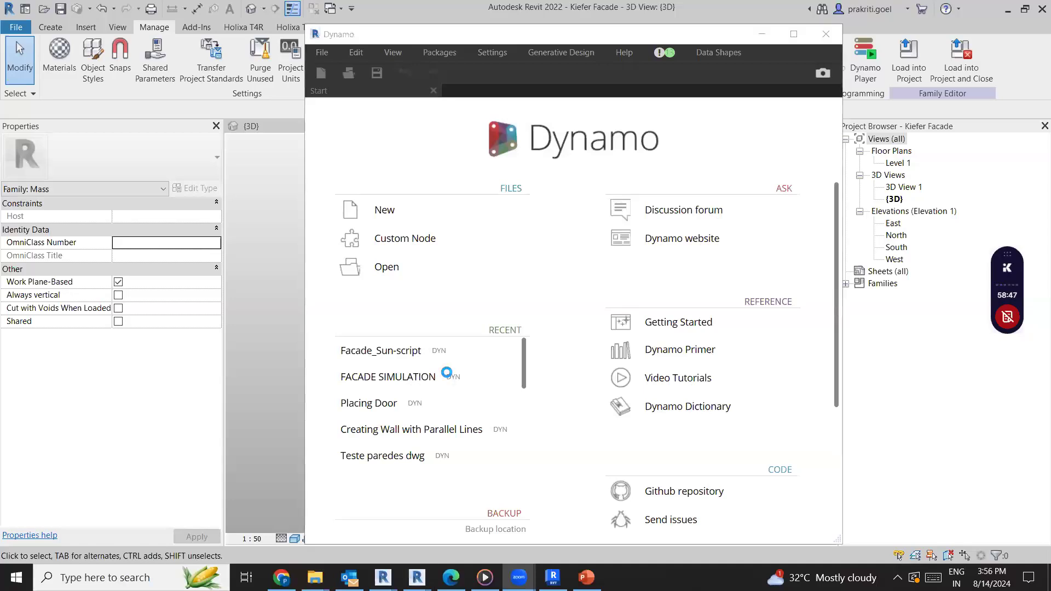
scroll(627, 344, down, 4)
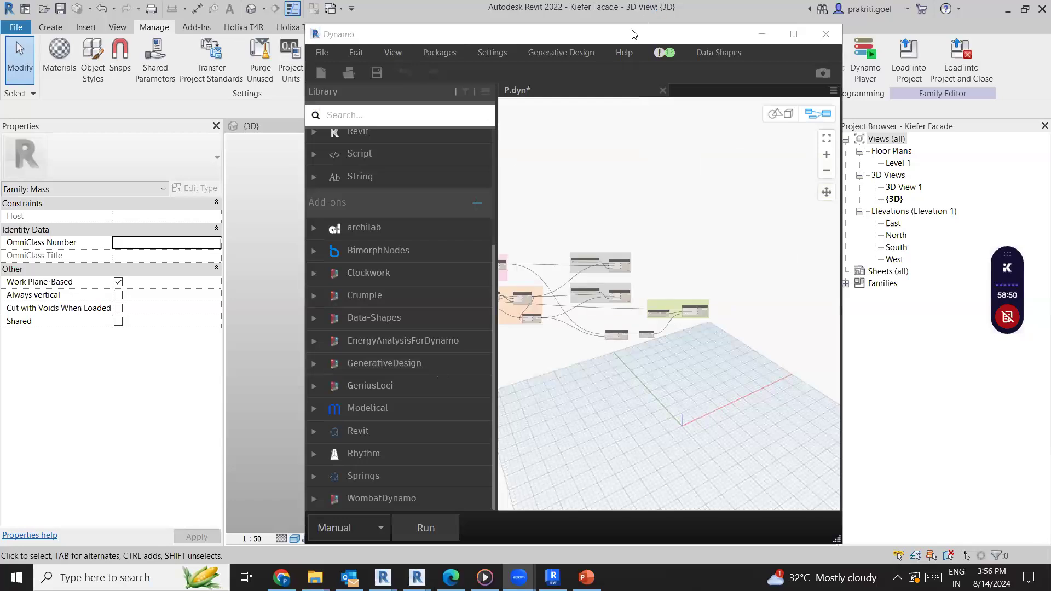
Arrange the Dynamo window beside the Revit 3D view so that the node graph and the whole facade are both visible
drag(634, 35, 761, 25)
scroll(701, 287, down, 4)
scroll(738, 344, down, 2)
middle_drag(657, 312, 734, 304)
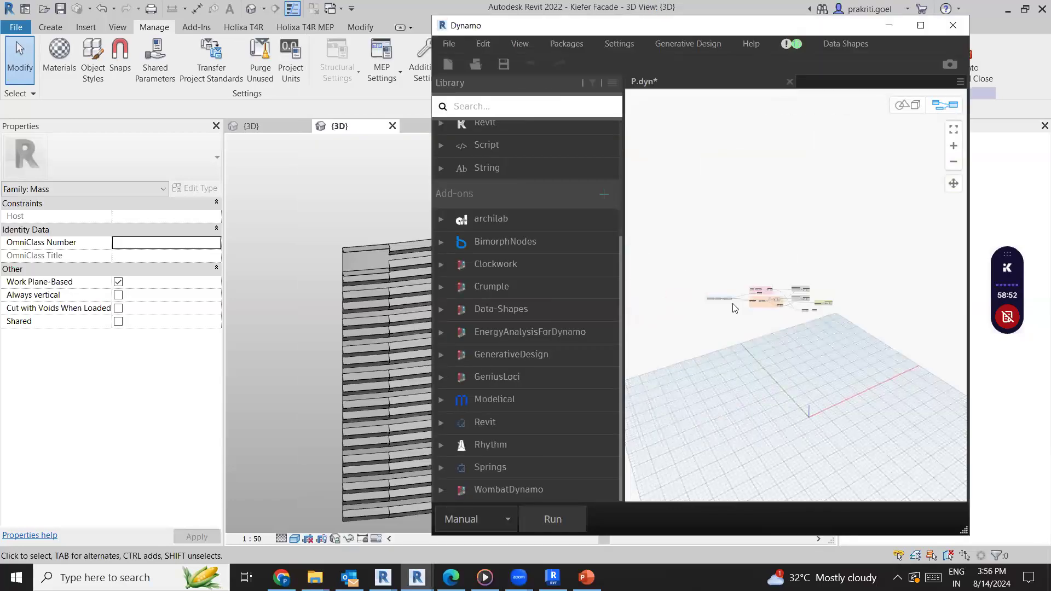
scroll(734, 305, up, 5)
drag(643, 30, 714, 16)
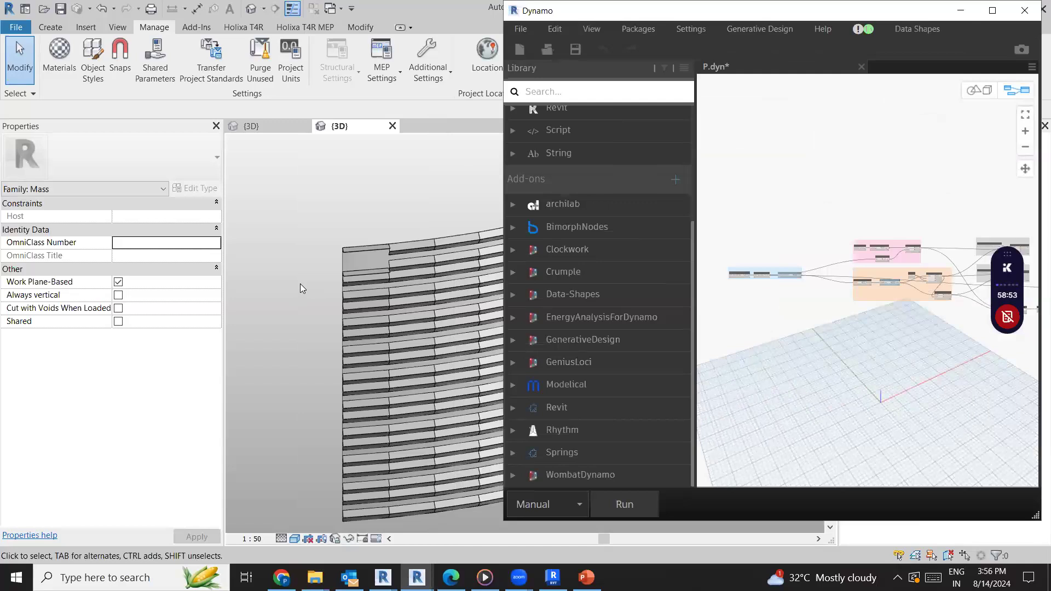
shift+middle_drag(300, 284, 274, 289)
scroll(273, 289, down, 1)
middle_drag(421, 402, 403, 407)
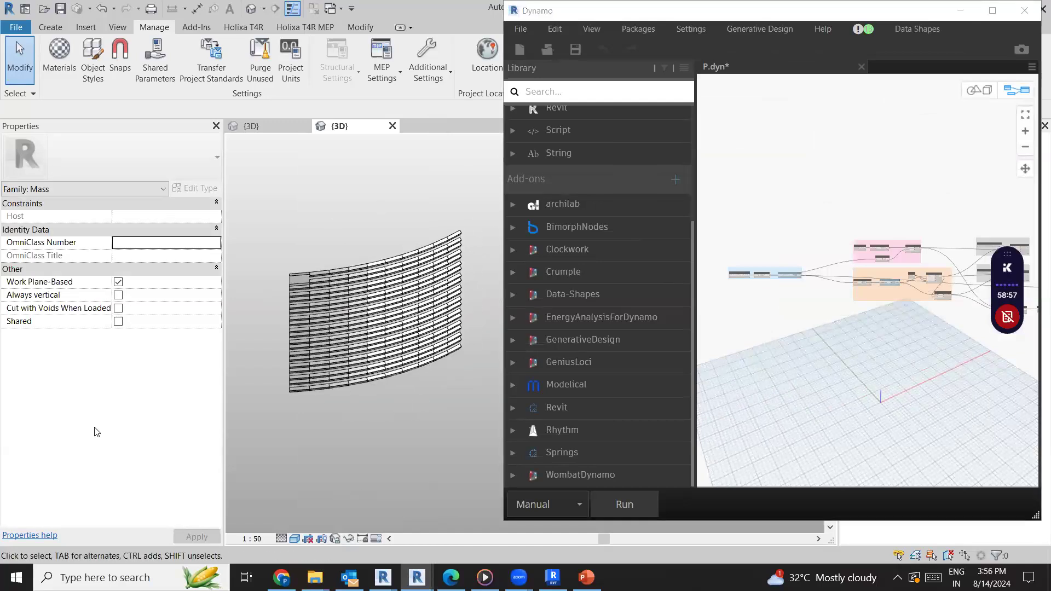
Turn on Sun Path in the properties of the {3D} view and frame the facade within the sun path circle
click(149, 190)
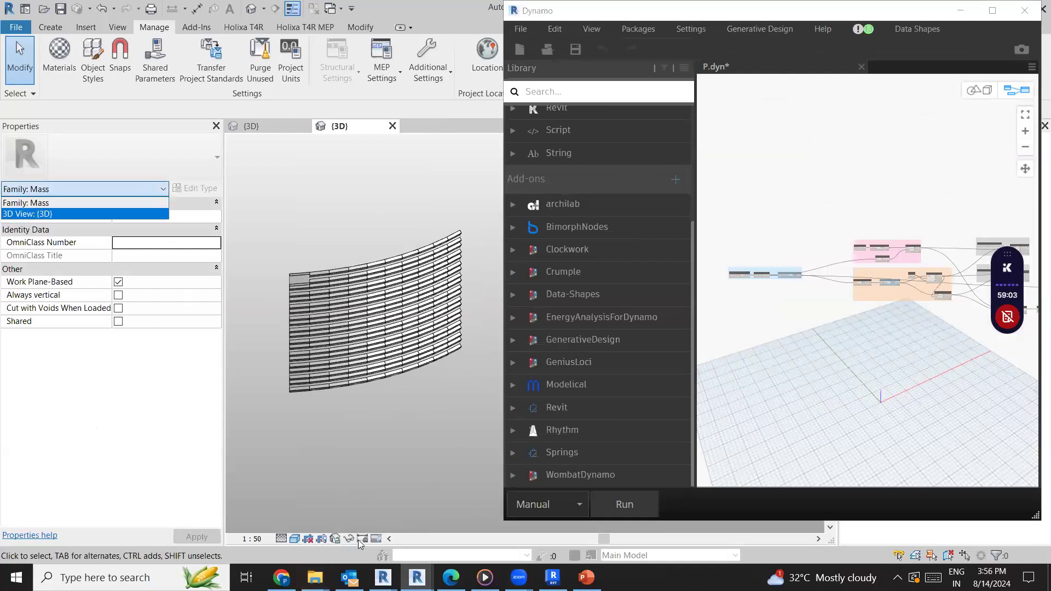
click(402, 542)
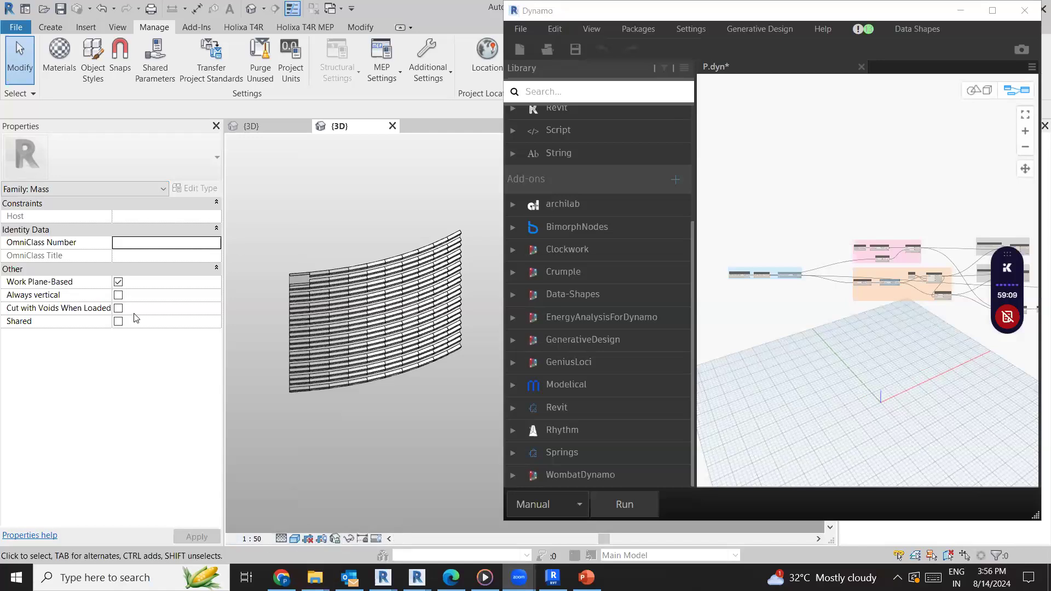
click(121, 189)
click(119, 209)
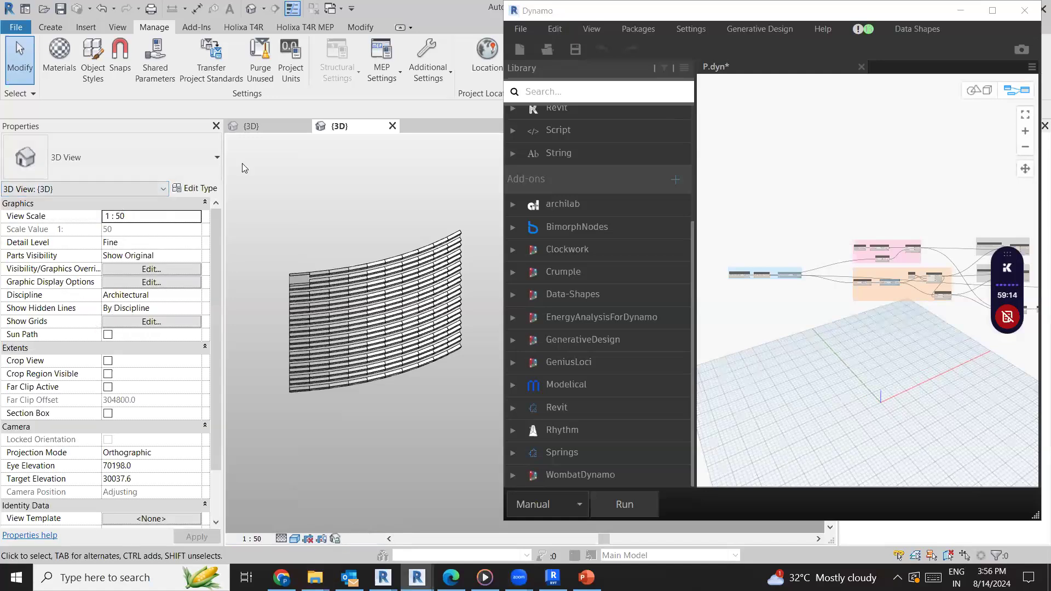
click(110, 336)
click(107, 335)
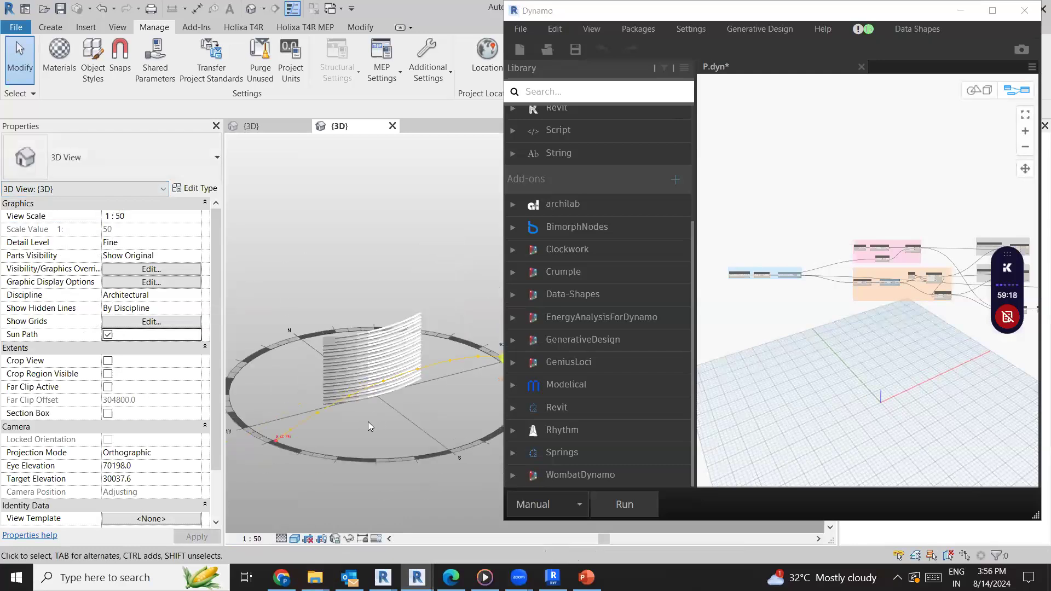
middle_drag(306, 441, 352, 442)
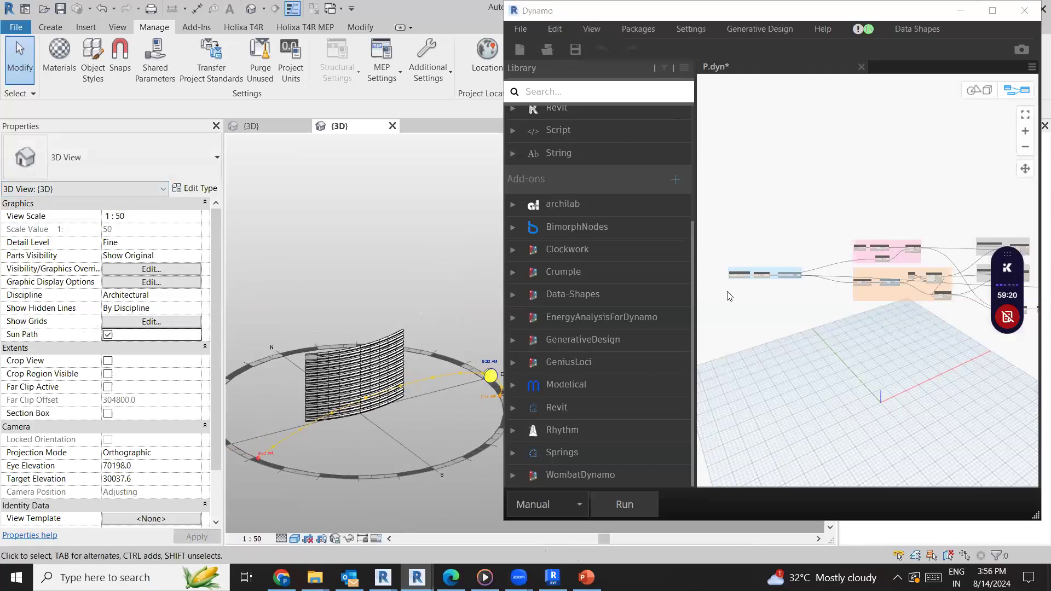
Run the facade simulation script and set its run mode to Automatic
click(635, 514)
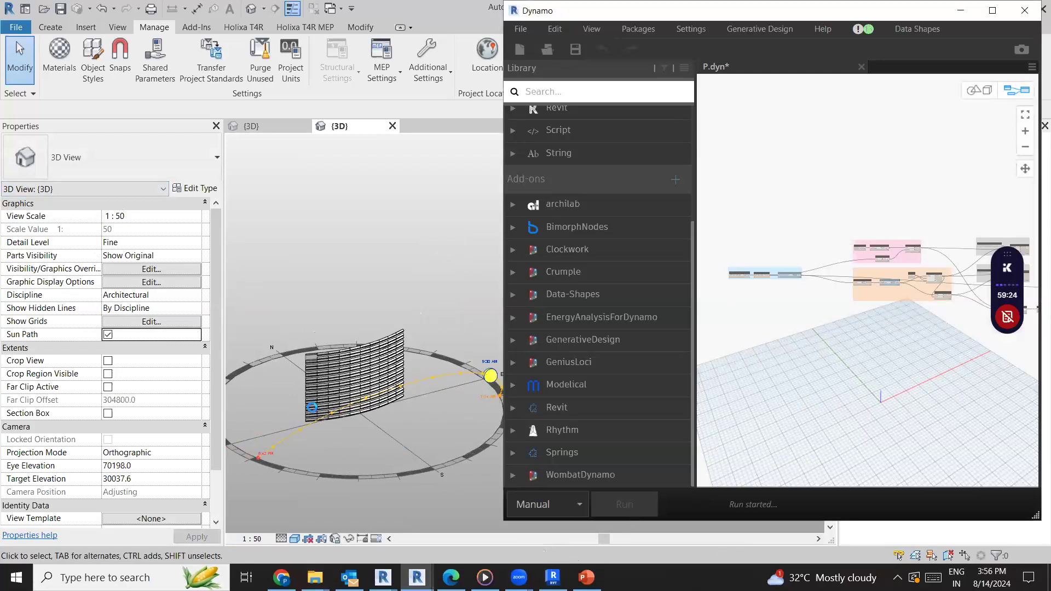
click(553, 504)
click(539, 454)
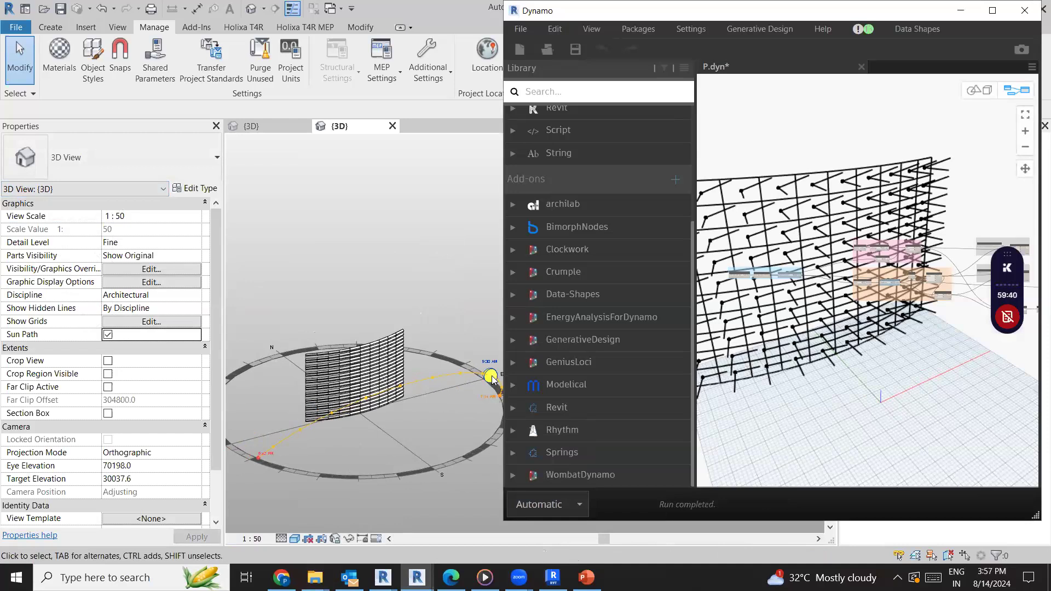
Move the sun along its daily path to 1:00 PM so the script recalculates the facade panels
click(430, 386)
scroll(405, 383, up, 4)
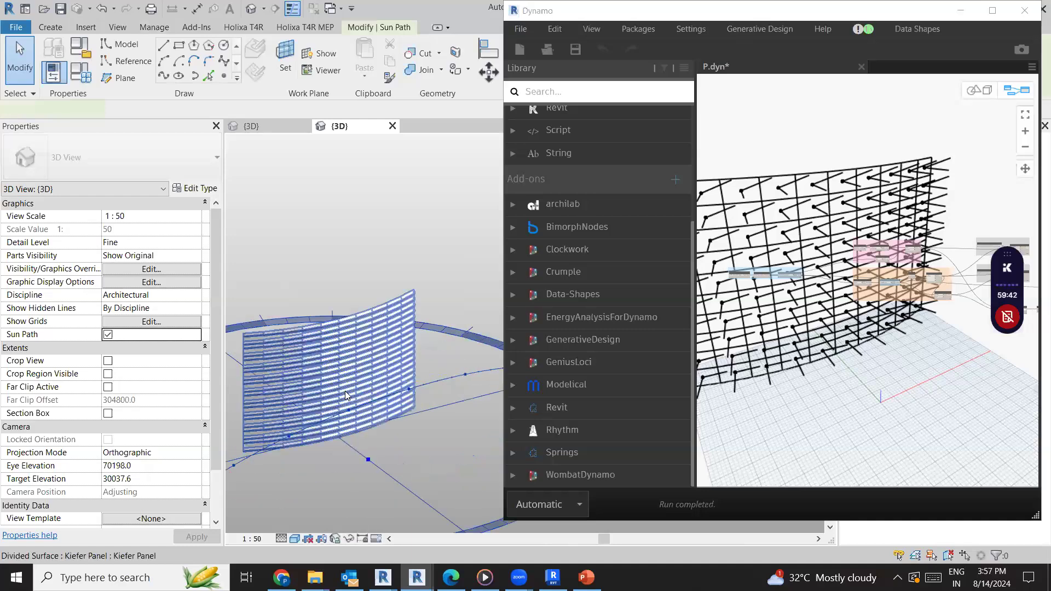
click(298, 474)
scroll(298, 473, down, 3)
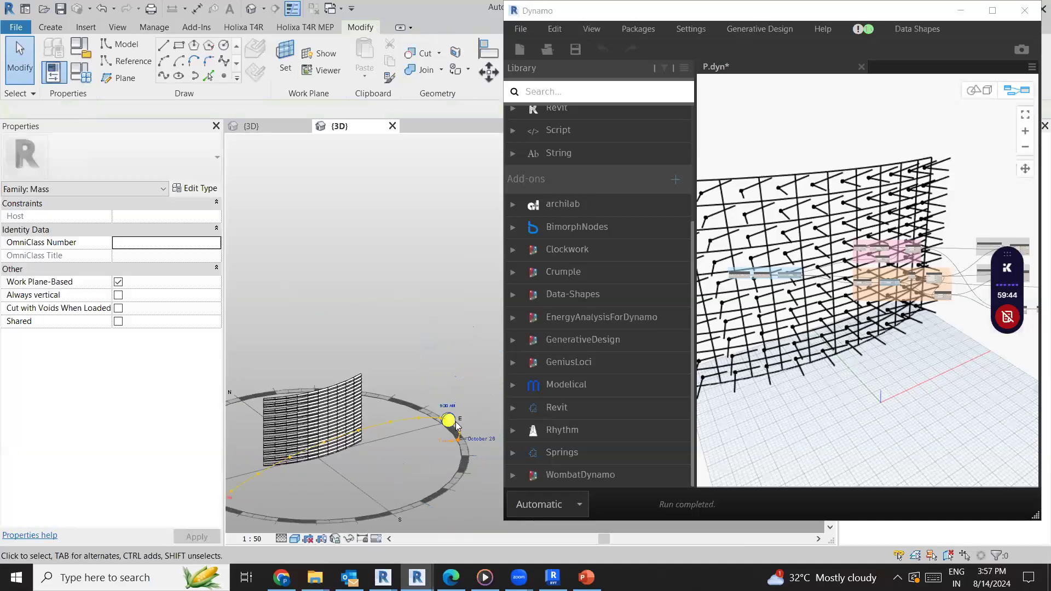
drag(434, 422, 350, 451)
scroll(350, 451, up, 4)
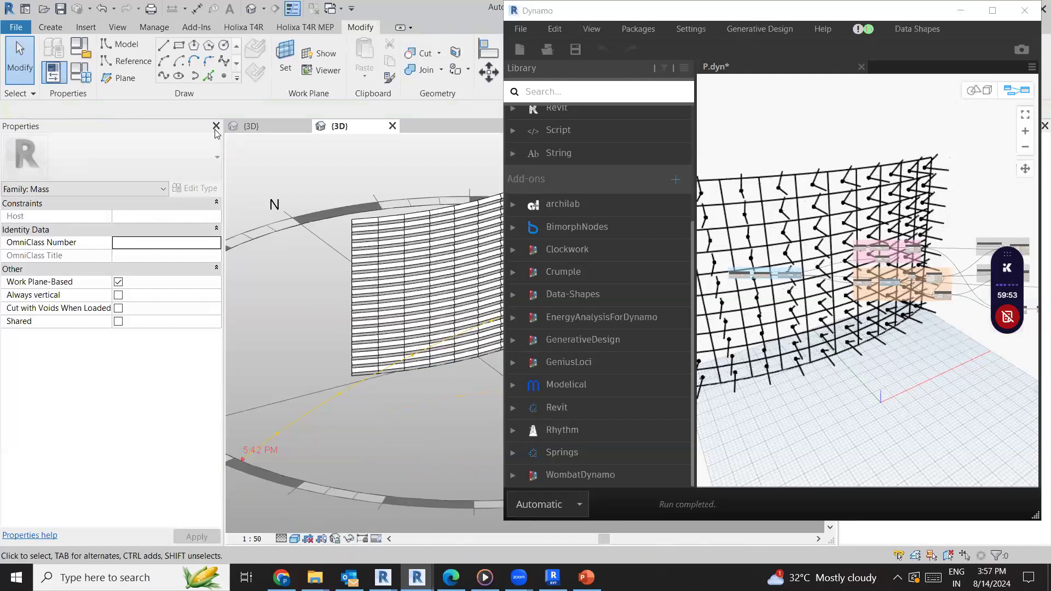
Hide the view's properties to enlarge the 3D view, and move the sun along its daily path to 3:00 PM
click(216, 127)
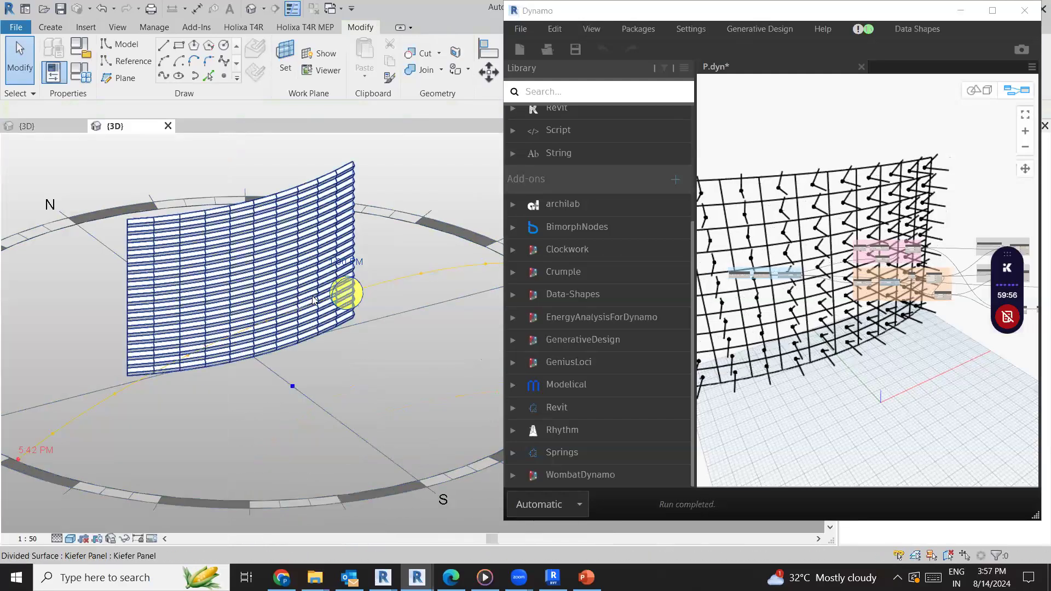
scroll(349, 299, up, 2)
scroll(419, 298, down, 1)
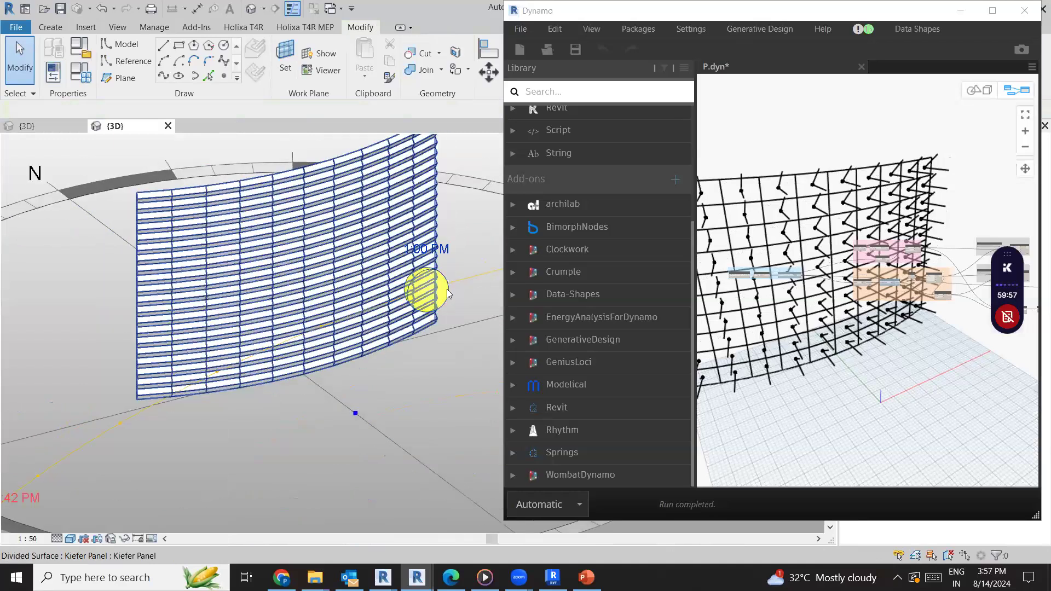
drag(445, 296, 221, 353)
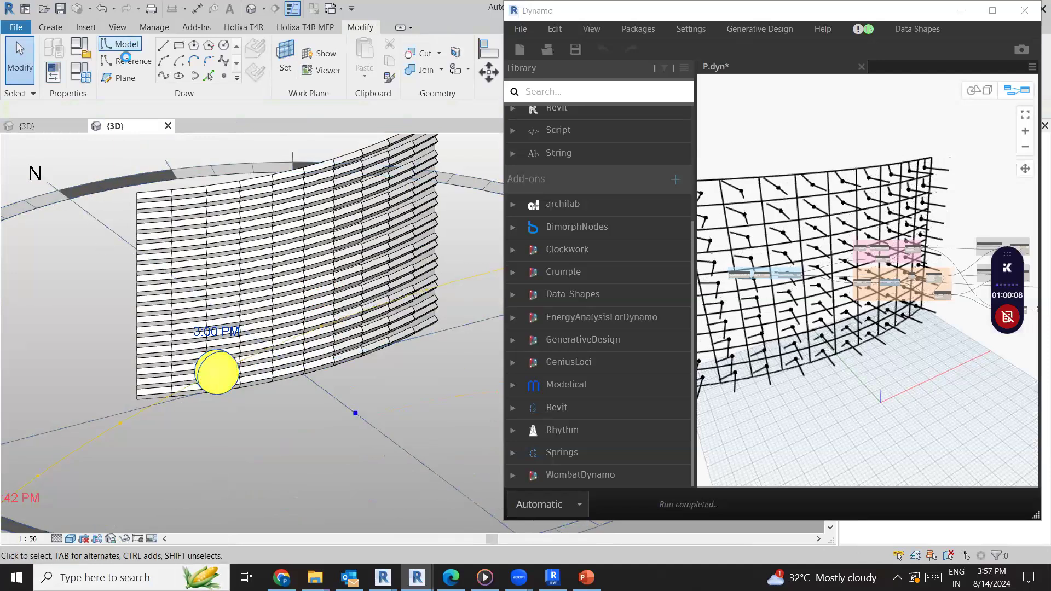
Bring back the properties of the {3D} view and look through them for the shadow display settings
click(80, 72)
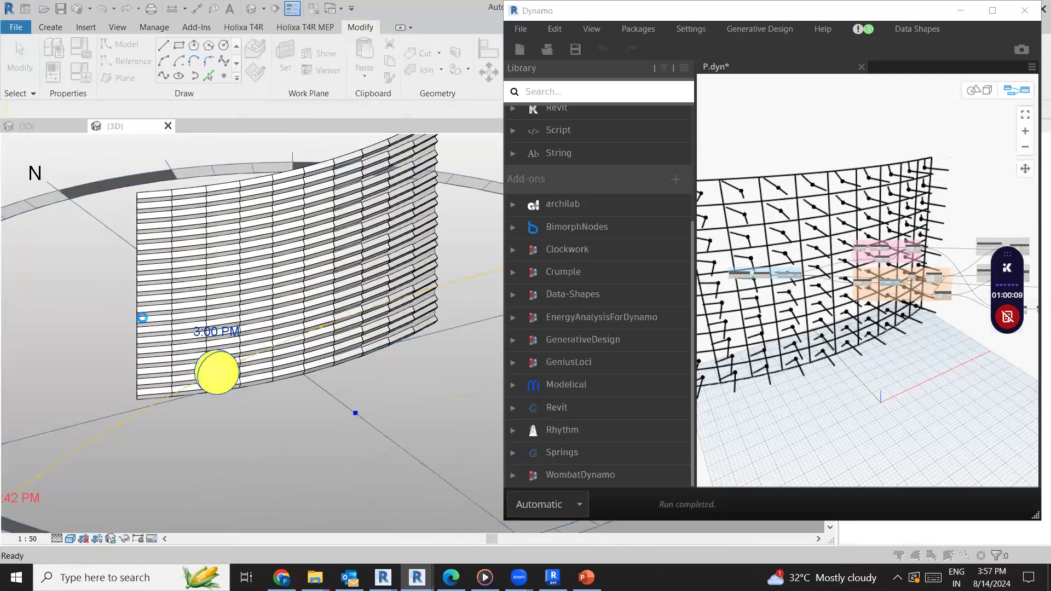
key(Escape)
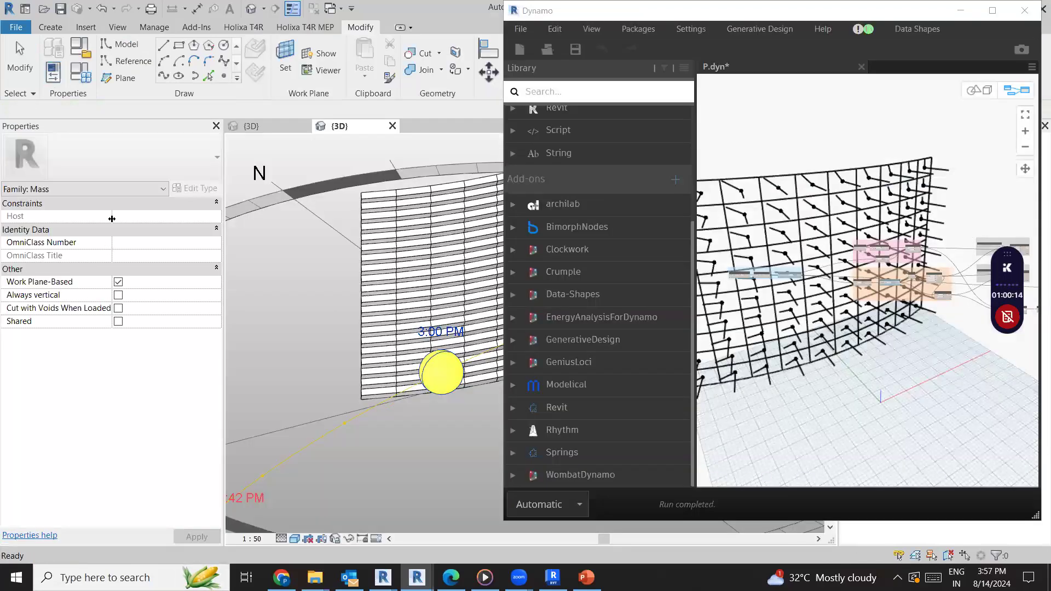
click(122, 193)
click(114, 214)
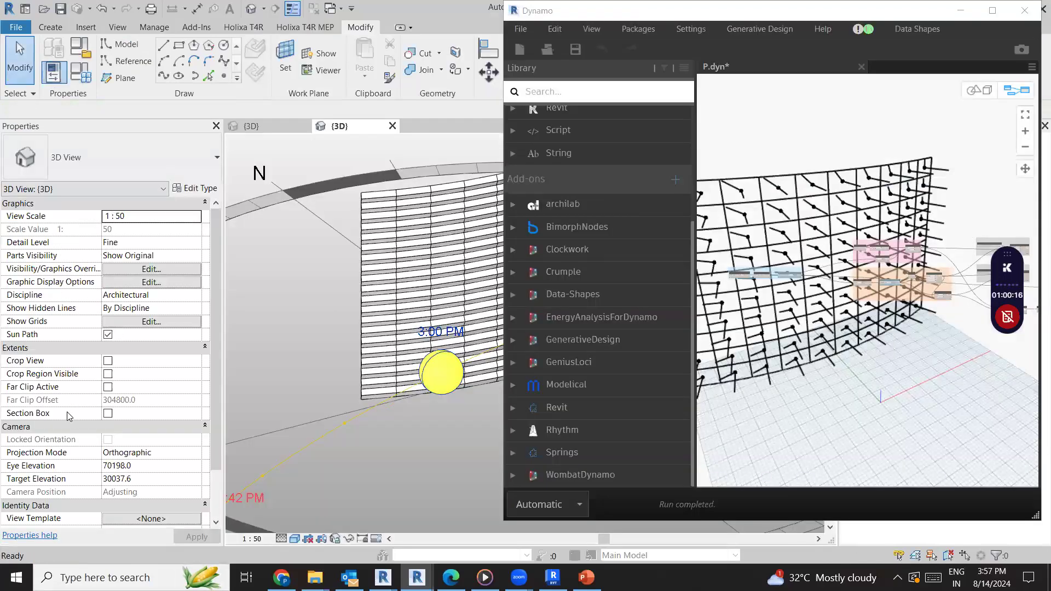
scroll(80, 470, down, 1)
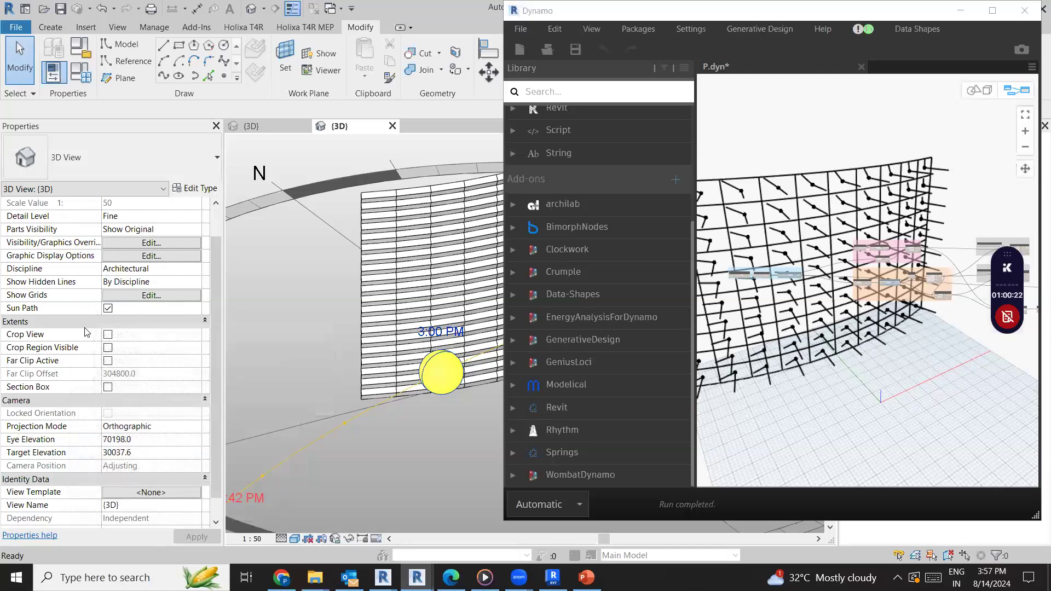
scroll(77, 356, down, 1)
Enable Cast Shadows in the 3D view's Graphic Display Options, keeping the Shaded style
click(294, 538)
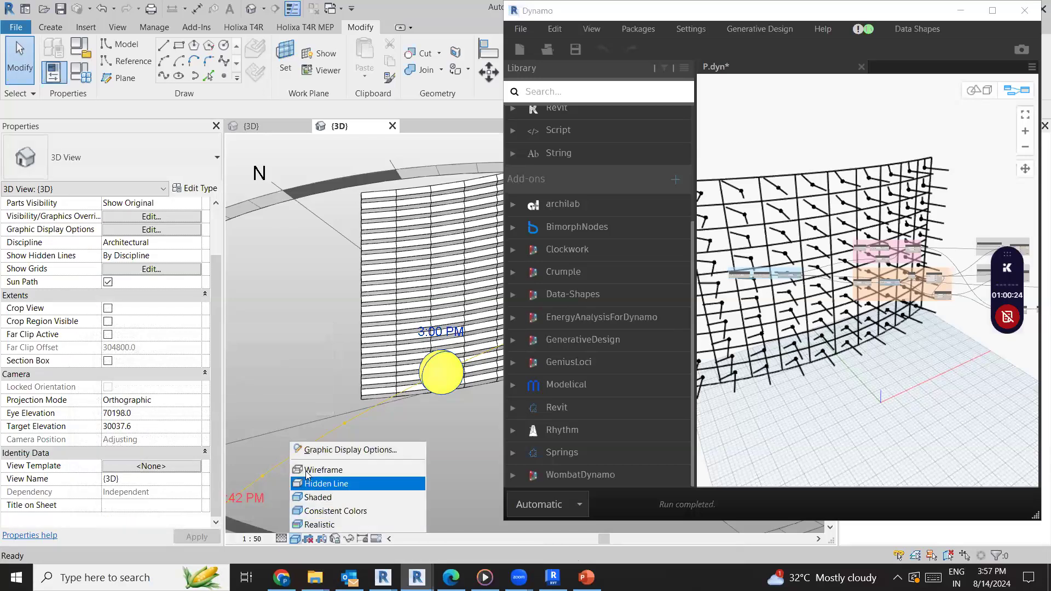
click(308, 453)
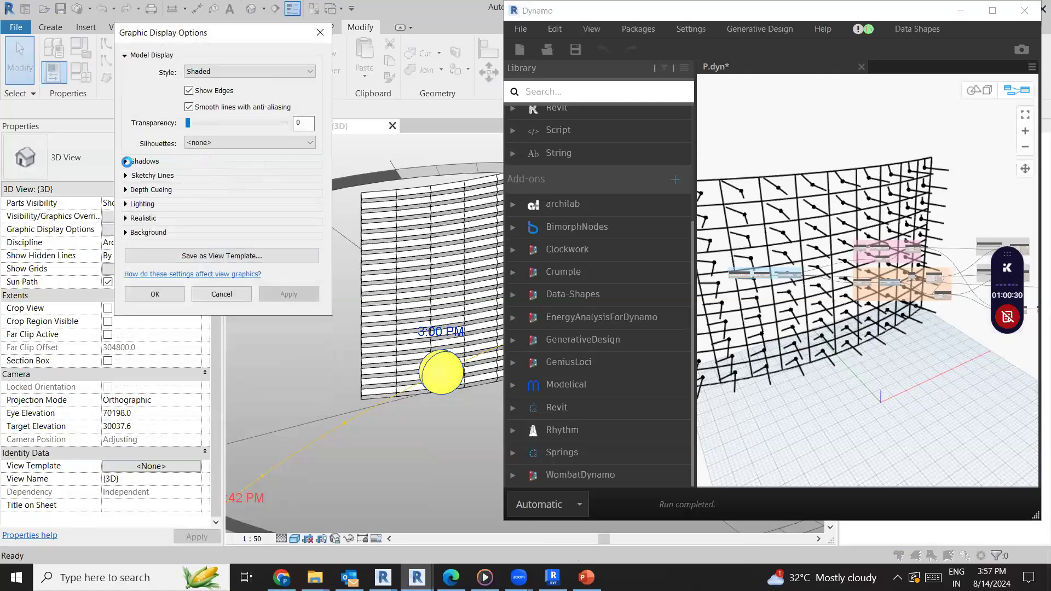
click(126, 162)
click(189, 170)
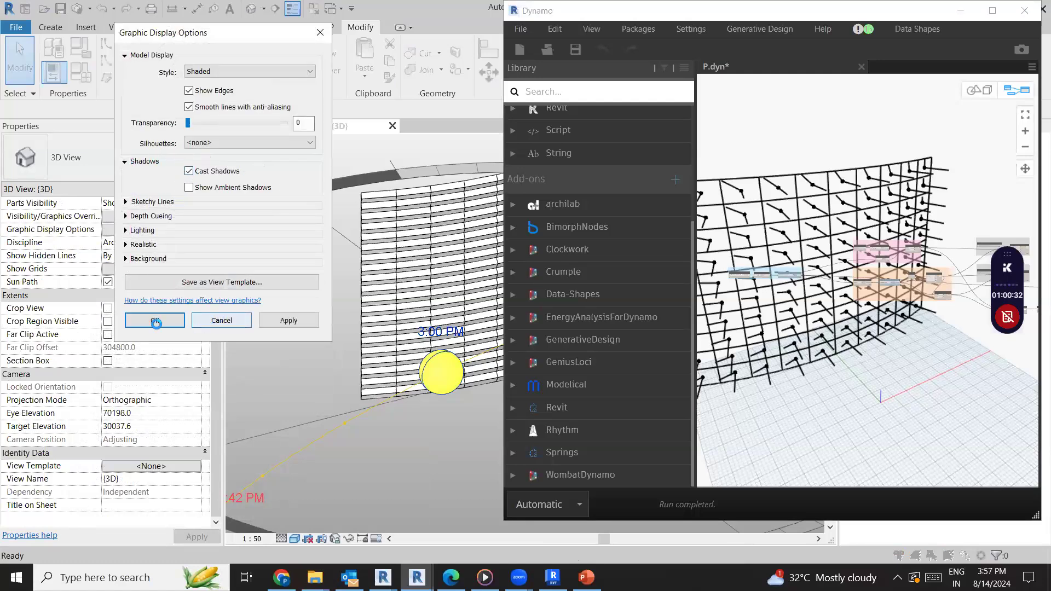
click(154, 320)
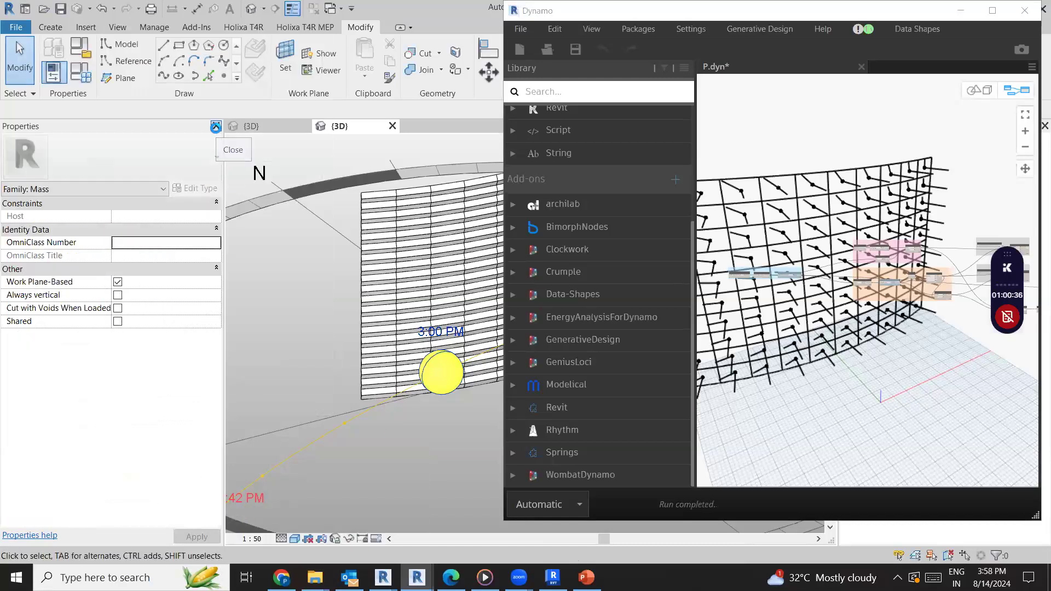
Hide the properties again, set the sun's time to 11:45 AM, and shift the sun to a date with a higher arc
click(215, 125)
scroll(296, 440, down, 2)
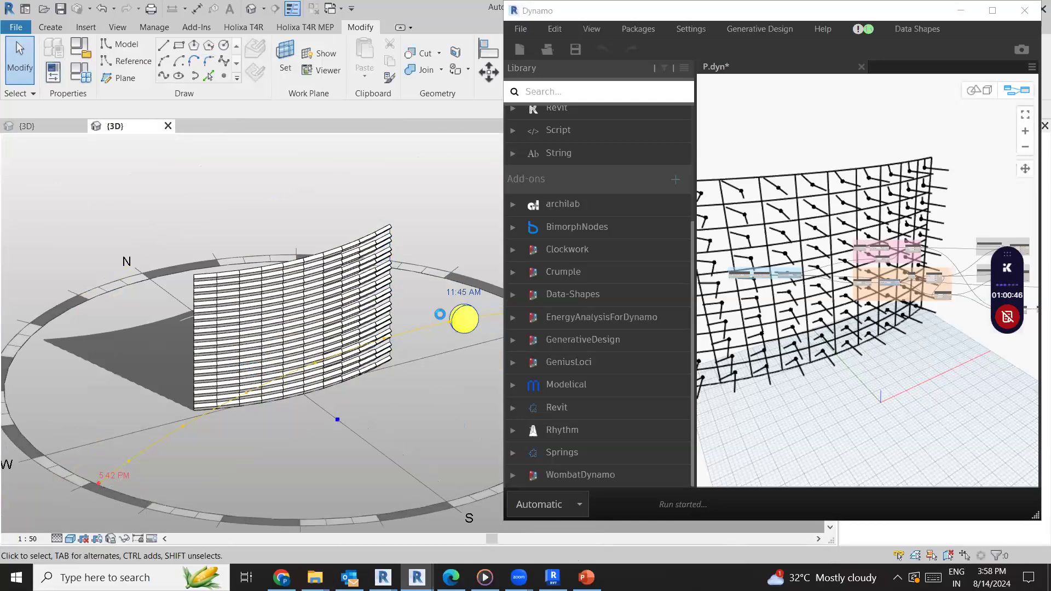
scroll(440, 314, up, 3)
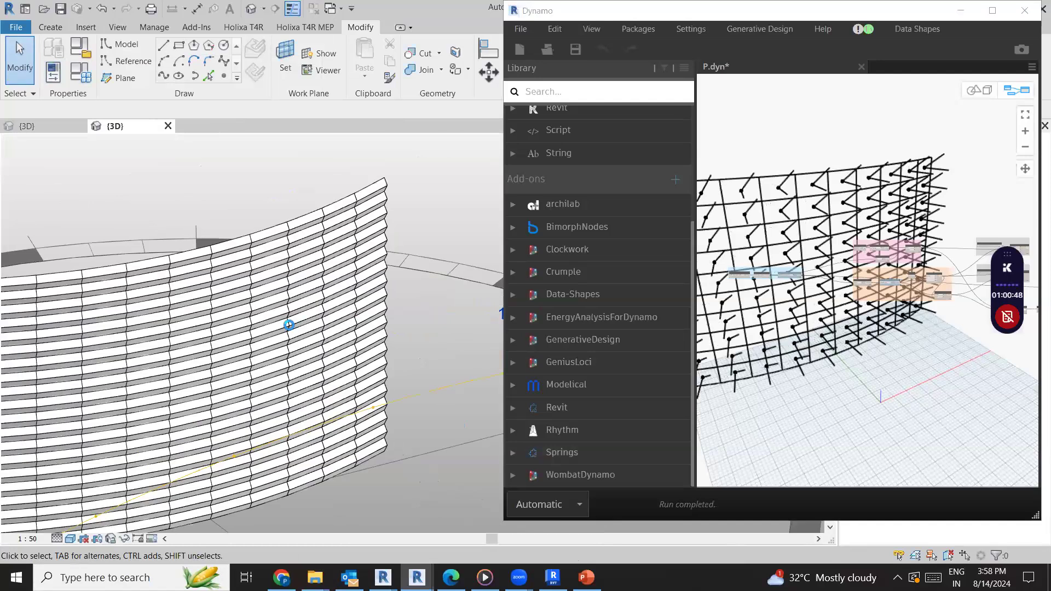
scroll(289, 324, down, 2)
scroll(294, 322, down, 2)
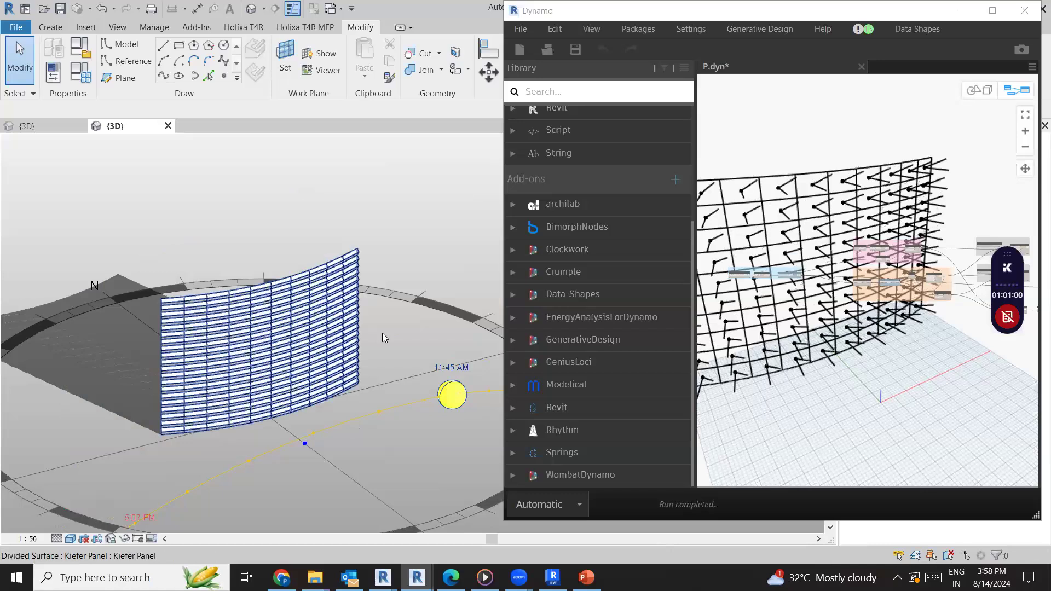
drag(455, 396, 393, 312)
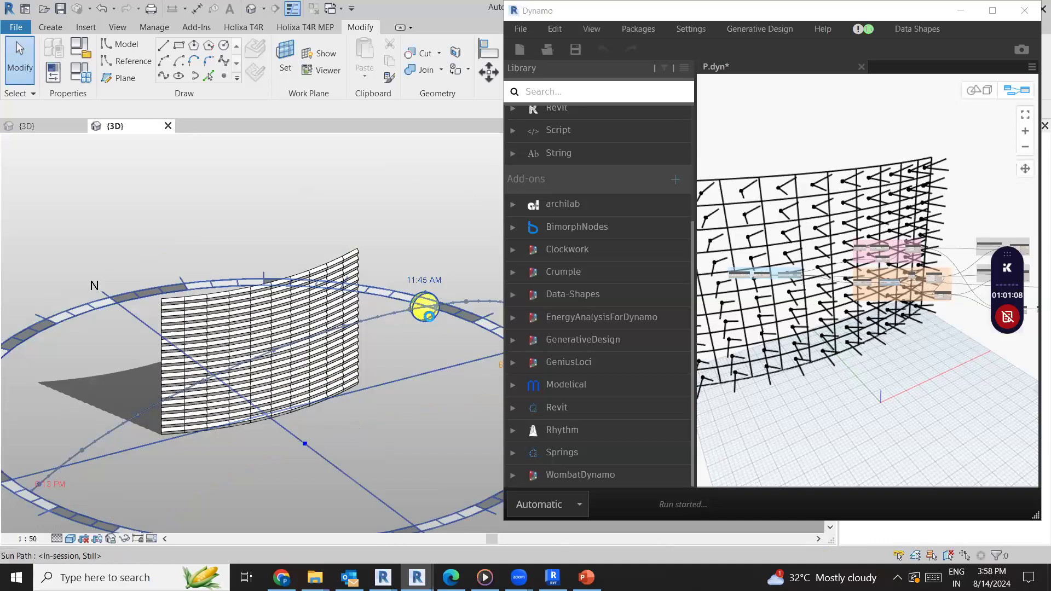
Move the sun along its daily path to 10:45 AM and examine how the Kiefer panels fold across the facade
drag(480, 296, 482, 301)
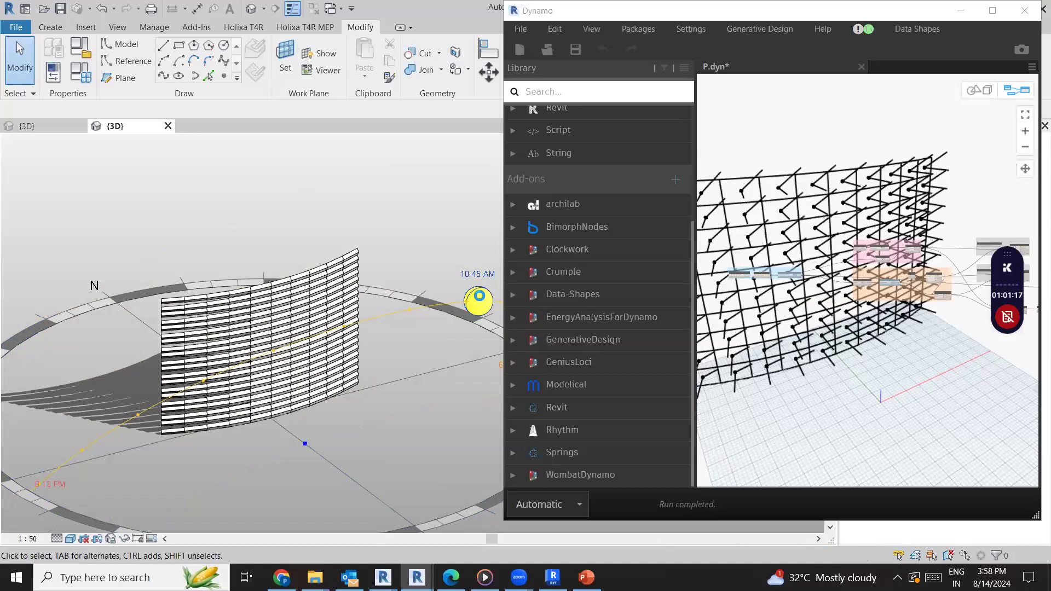
scroll(310, 397, up, 5)
middle_drag(308, 399, 139, 557)
middle_drag(239, 515, 416, 409)
middle_drag(112, 366, 111, 332)
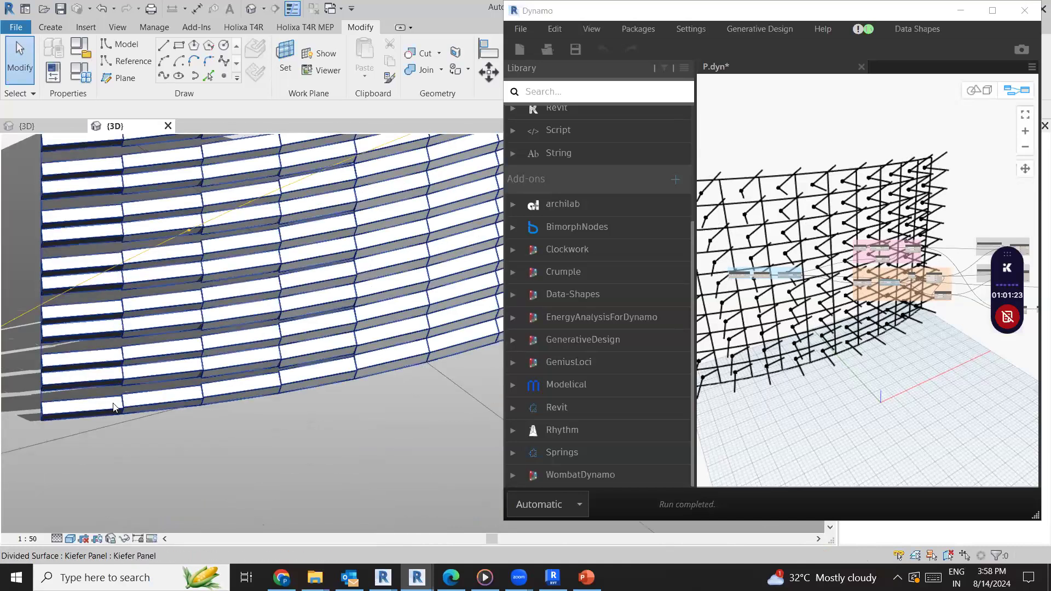
scroll(87, 409, up, 2)
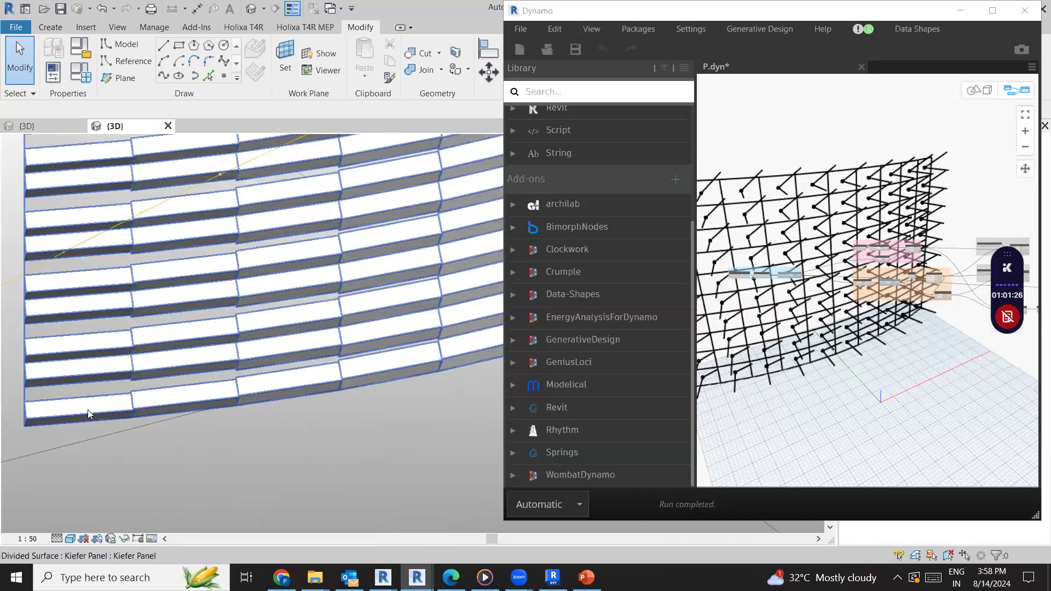
scroll(218, 431, down, 2)
middle_drag(410, 421, 155, 476)
middle_drag(322, 147, 312, 423)
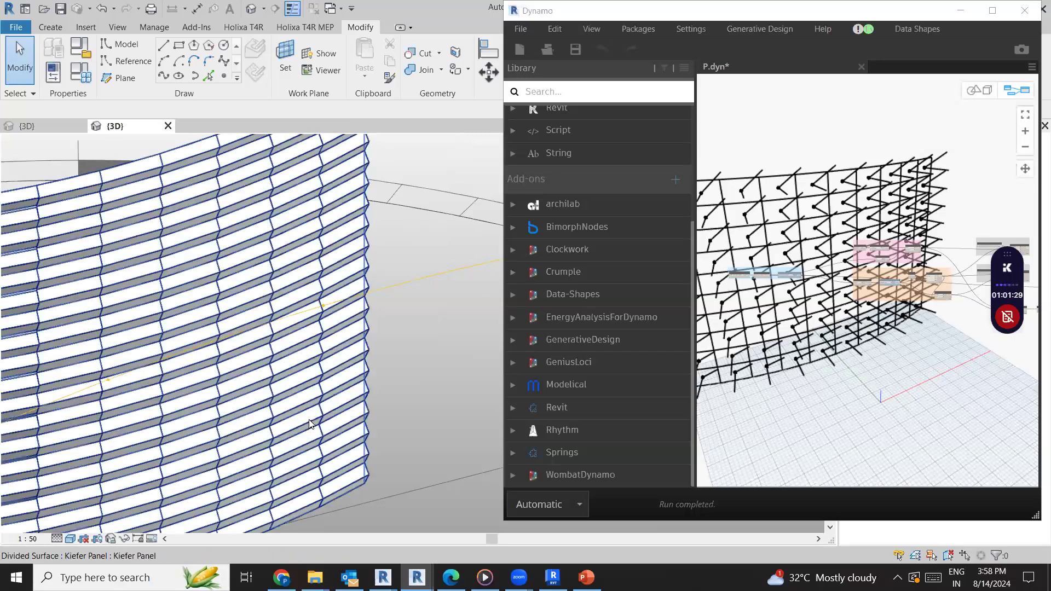
scroll(283, 314, down, 2)
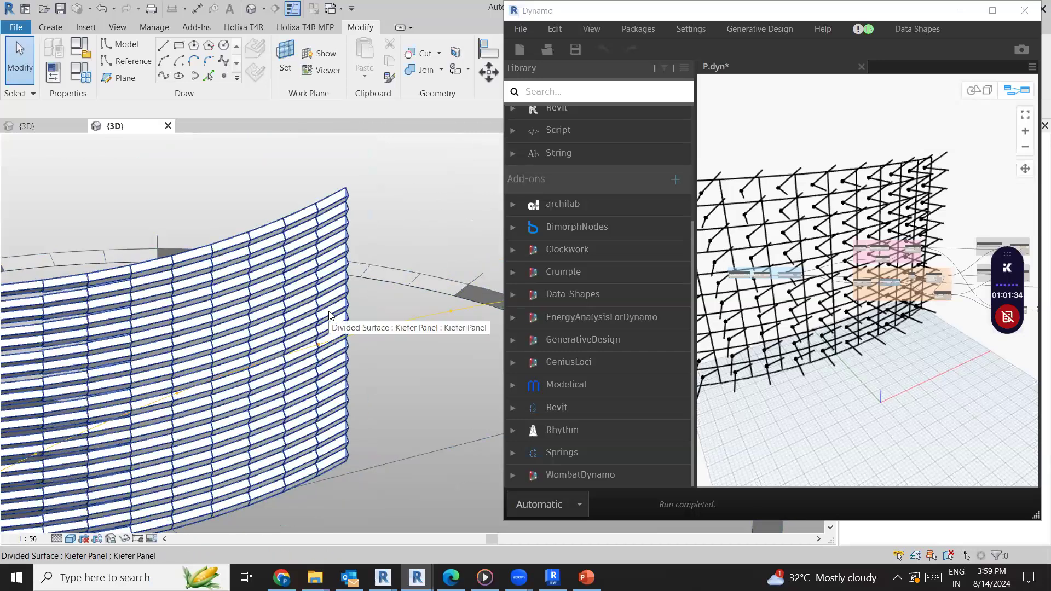
scroll(334, 350, down, 2)
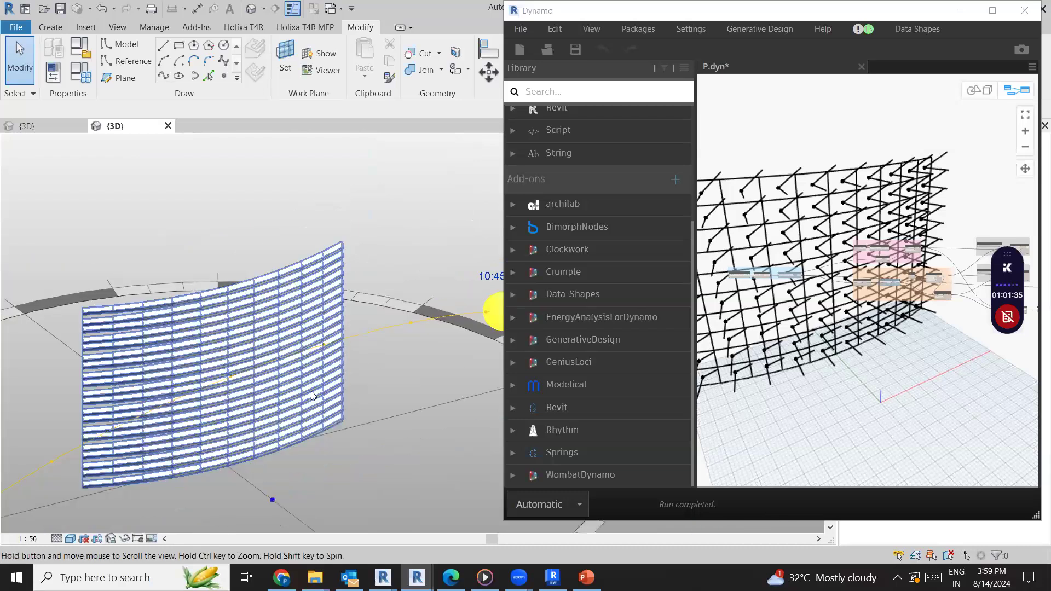
middle_drag(216, 450, 311, 391)
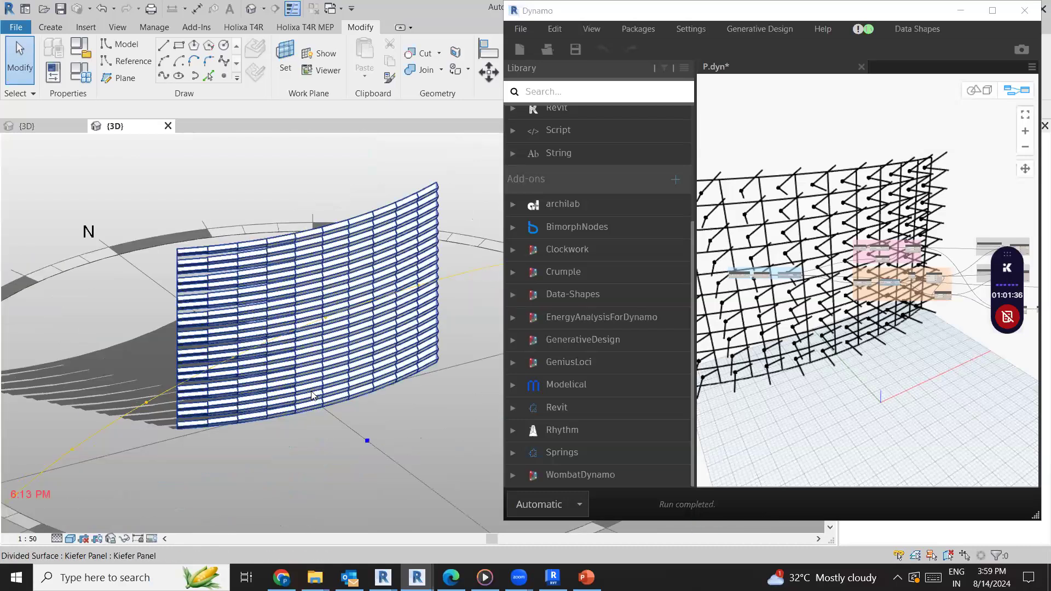
Review the whole P.dyn graph in an enlarged Dynamo window, and minimize Dynamo to bring back the Kiefer Facade model
click(1000, 12)
scroll(543, 390, down, 5)
scroll(663, 425, up, 5)
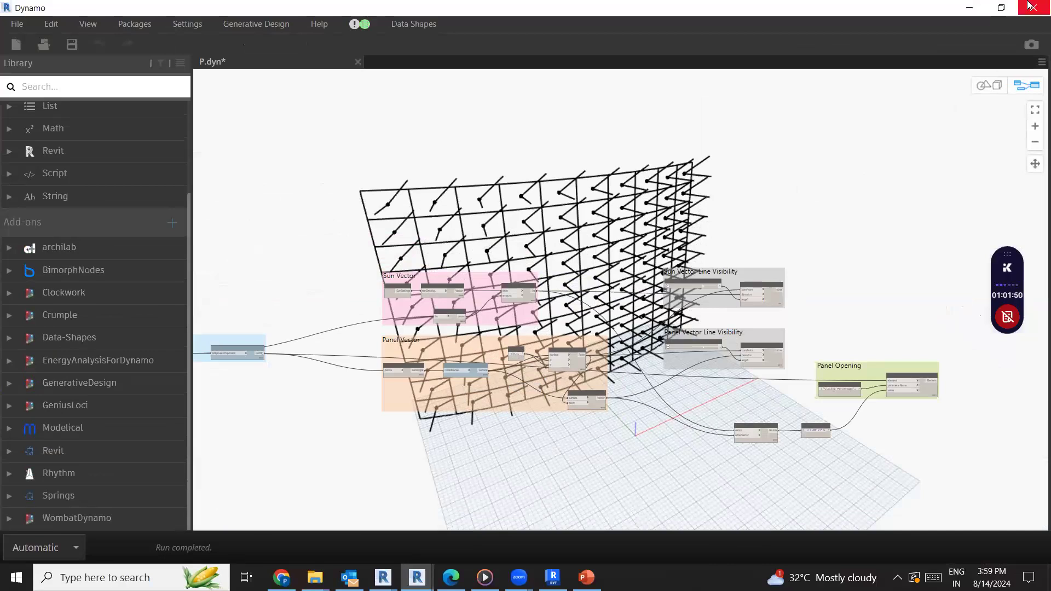
click(969, 7)
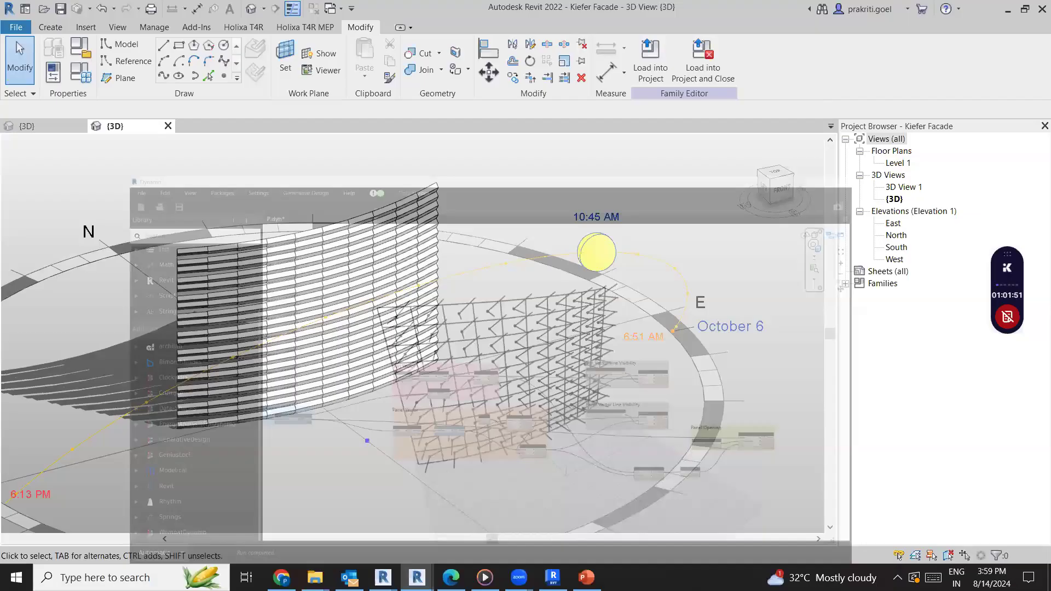
Switch to the Facade Simulation model in Revit 2024 and inspect its curved surface of Al Bahar facade panels up close
mouse_move(519, 578)
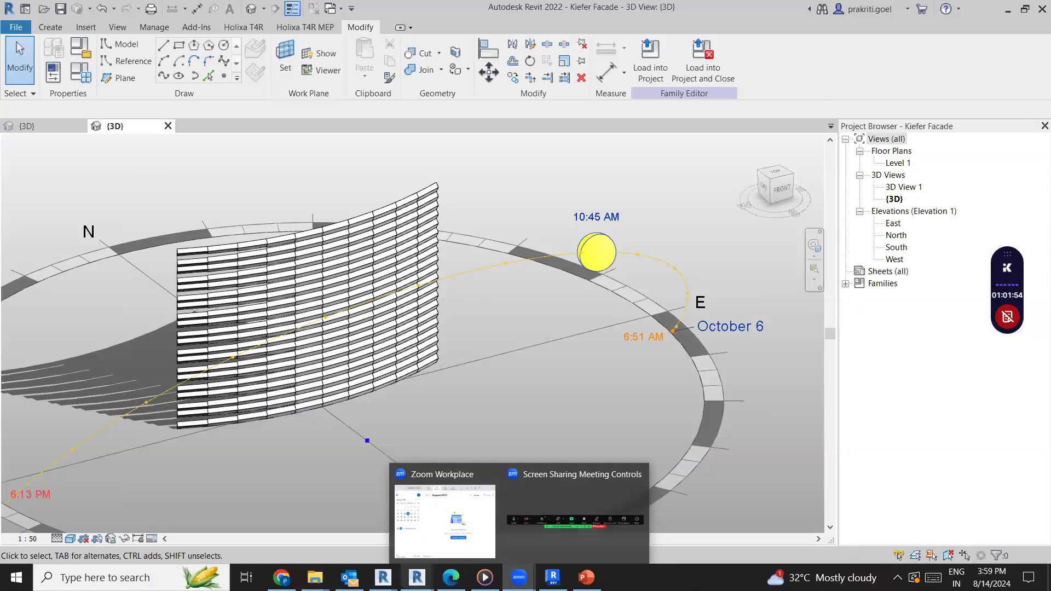
mouse_move(416, 577)
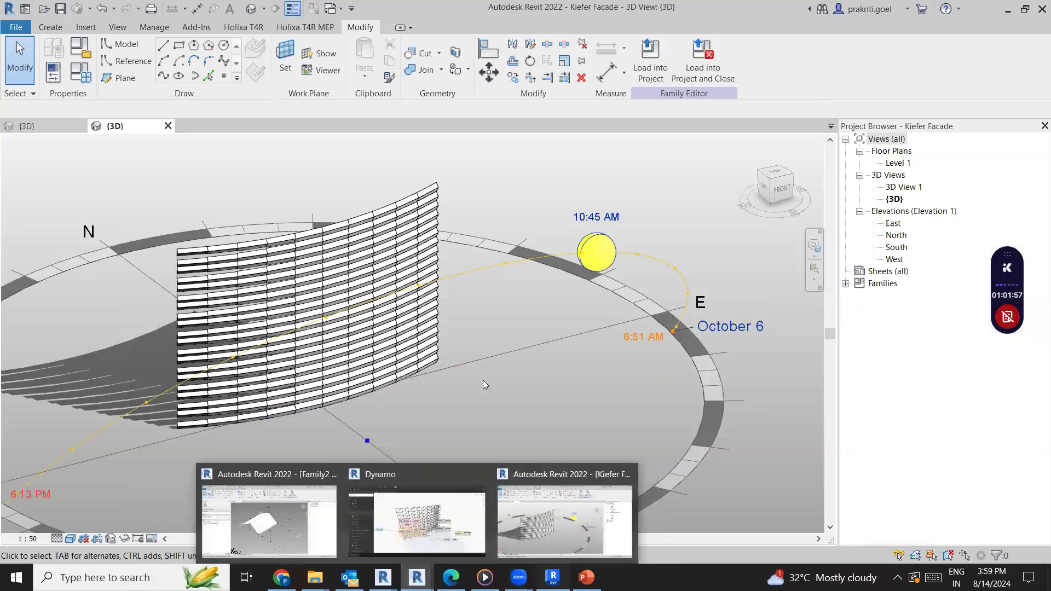
click(553, 577)
scroll(416, 420, up, 5)
drag(740, 202, 466, 369)
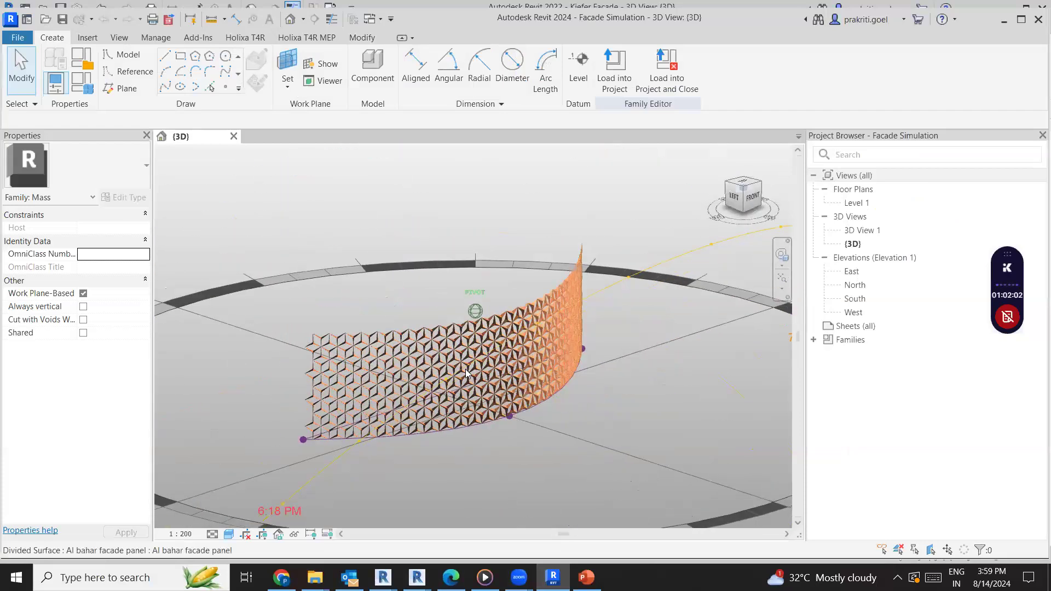
scroll(466, 372, up, 3)
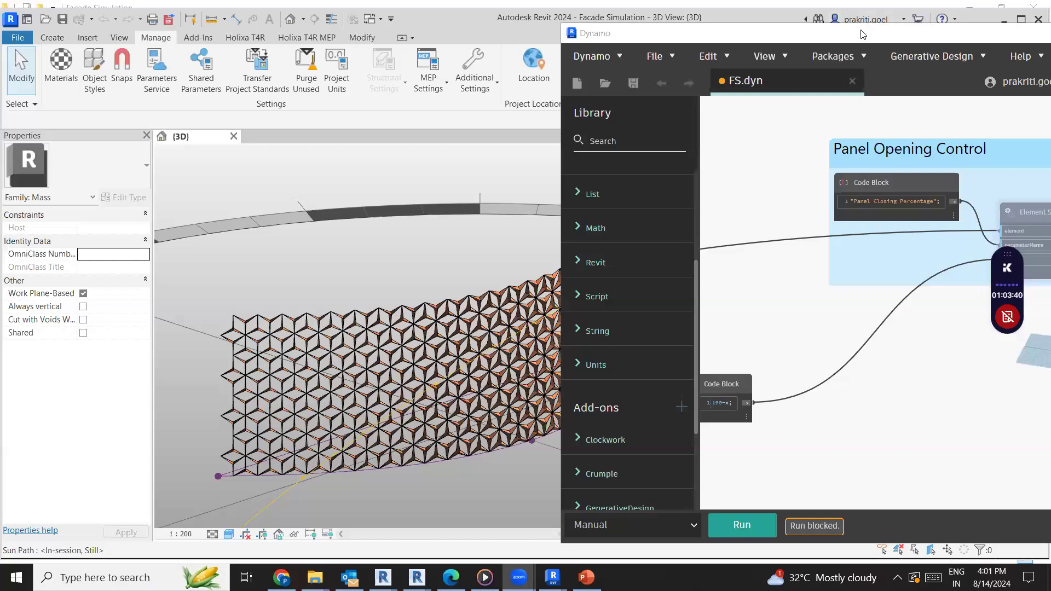
Place Dynamo beside the 3D view, approve opening the external FS.dyn script, and run it on the facade
drag(860, 31, 840, 8)
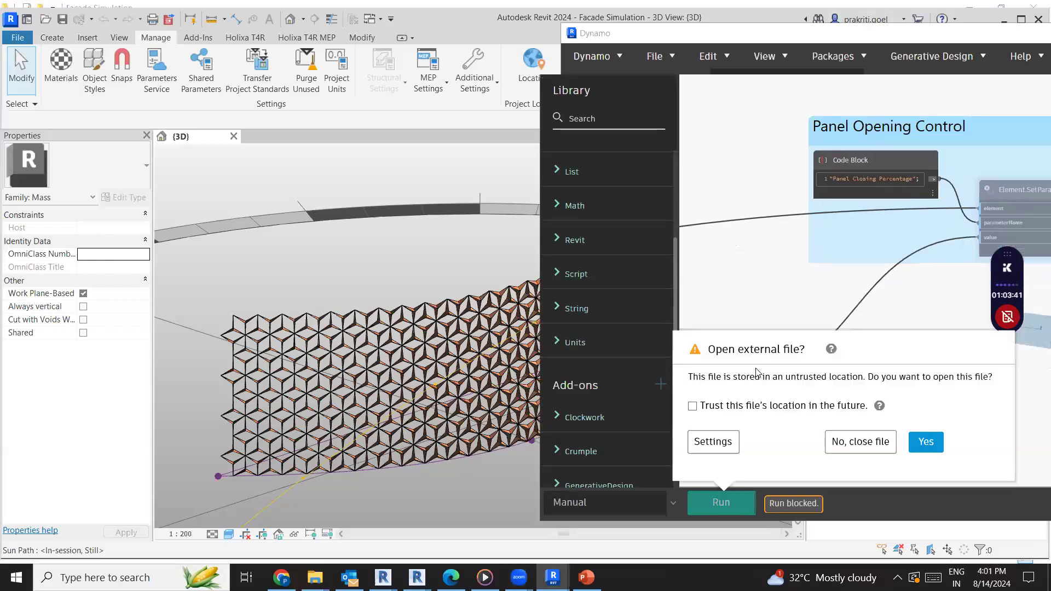
click(926, 442)
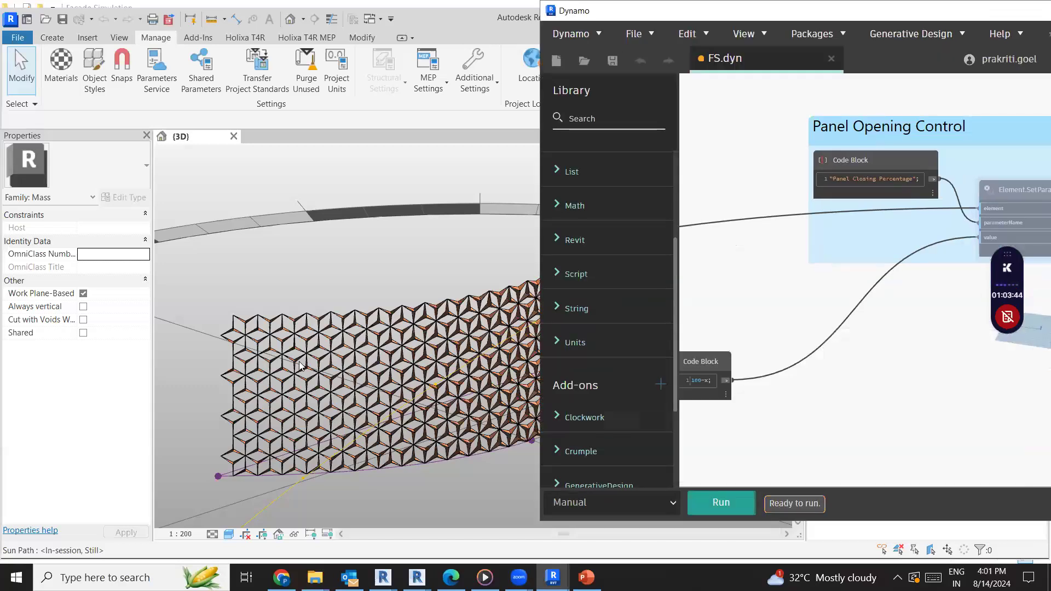
scroll(868, 368, down, 5)
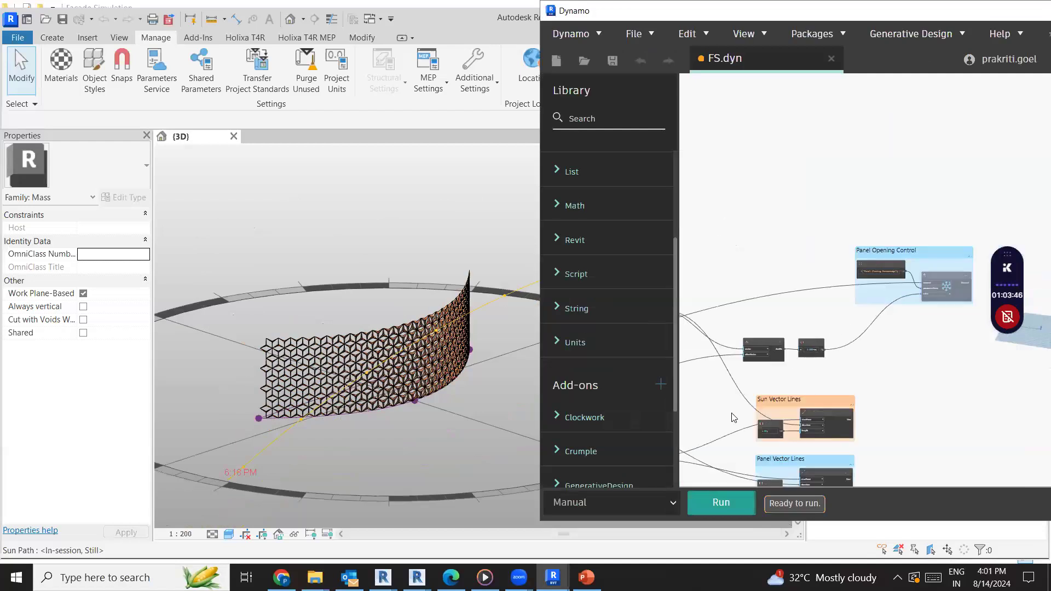
click(721, 502)
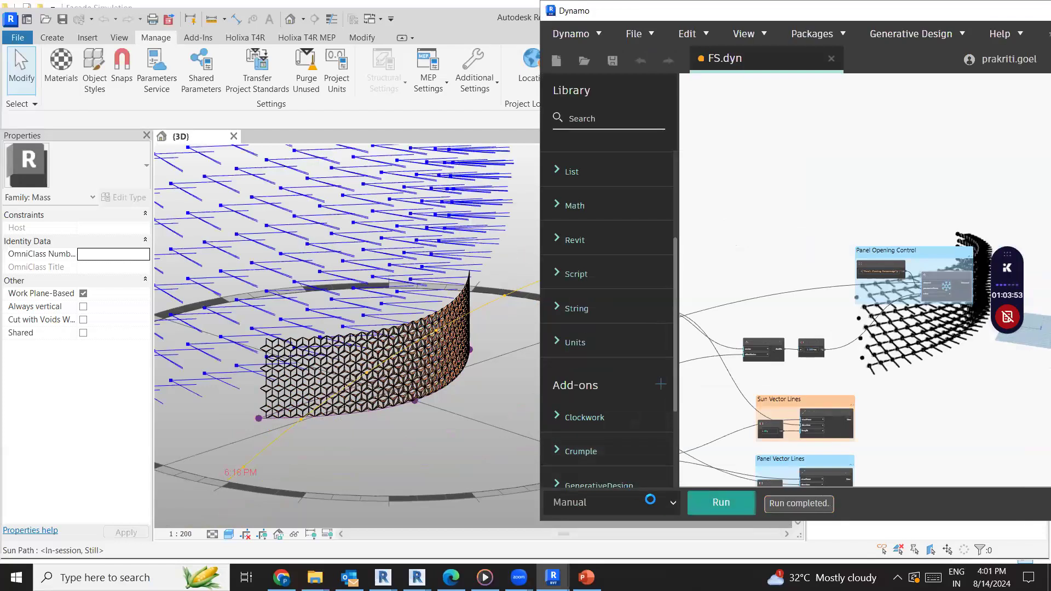
Set the FS.dyn script's run mode to Automatic and move the sun along its daily path to 12:45 PM
click(602, 496)
click(632, 546)
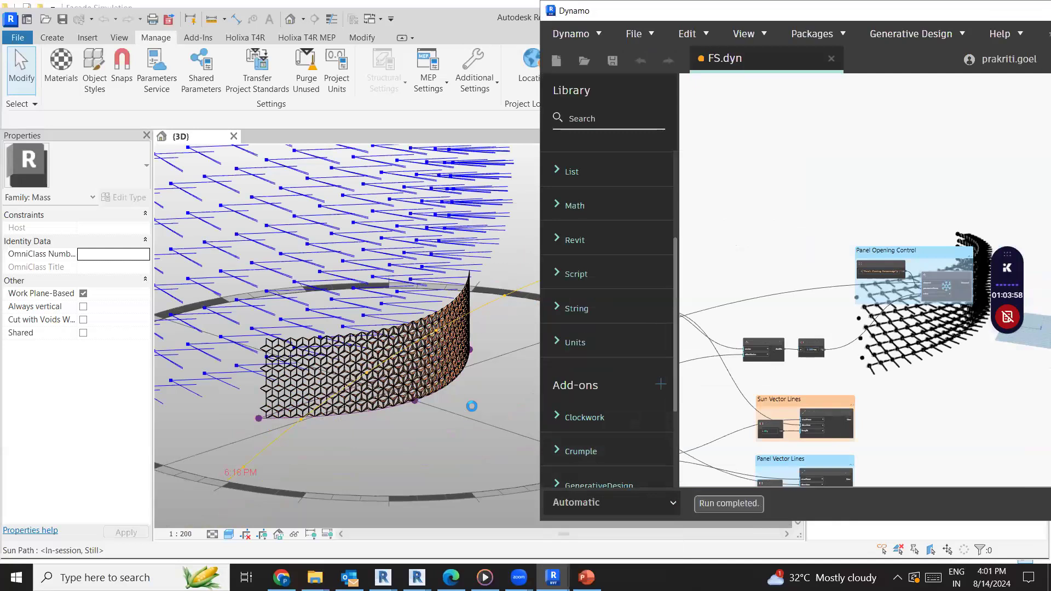
scroll(364, 335, down, 3)
middle_drag(261, 345, 182, 357)
scroll(379, 387, down, 1)
scroll(378, 388, up, 4)
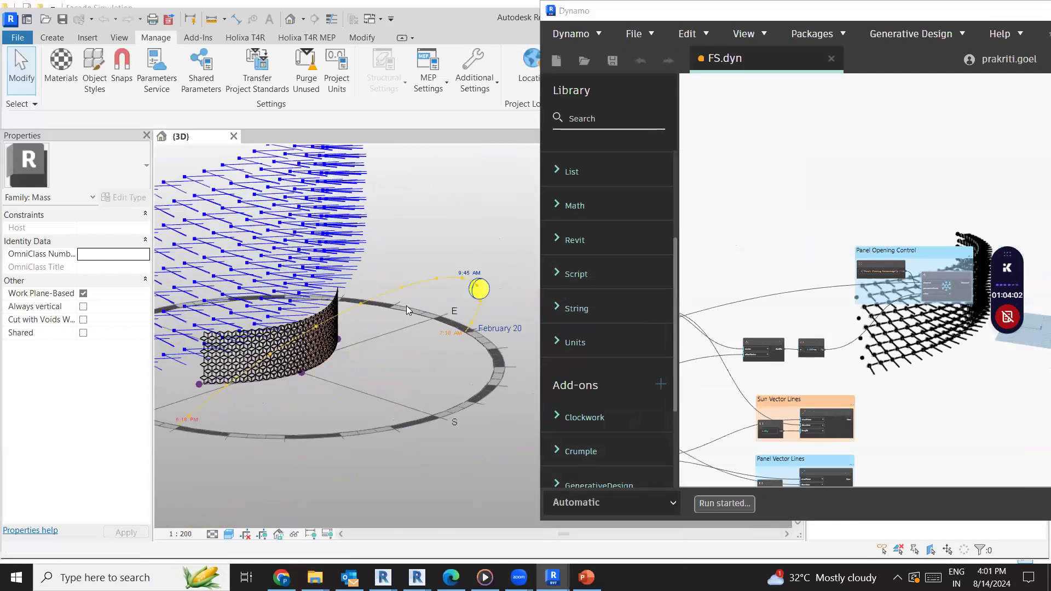
scroll(275, 347, up, 3)
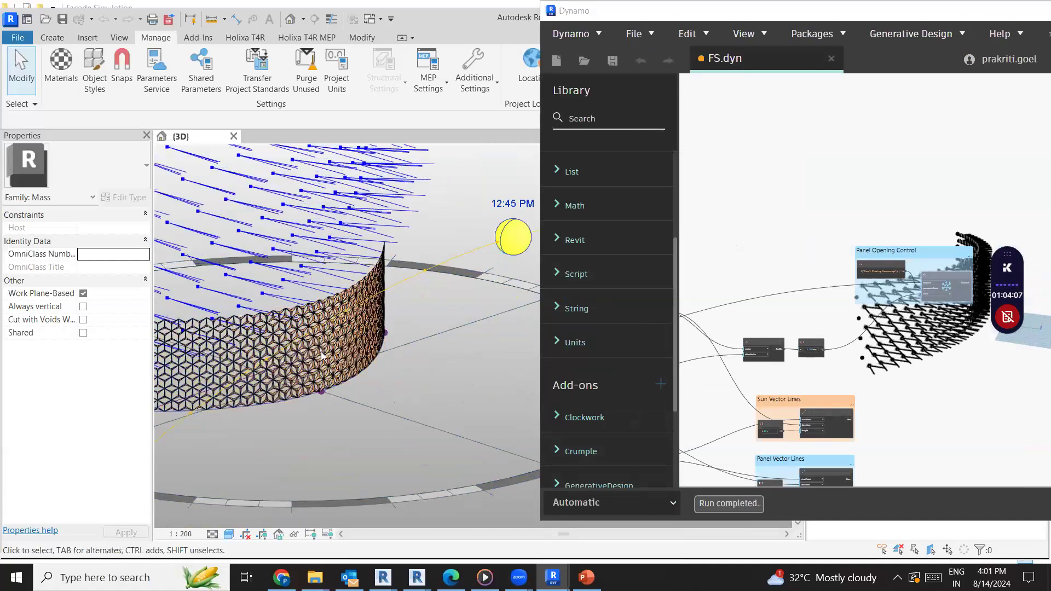
scroll(338, 409, up, 4)
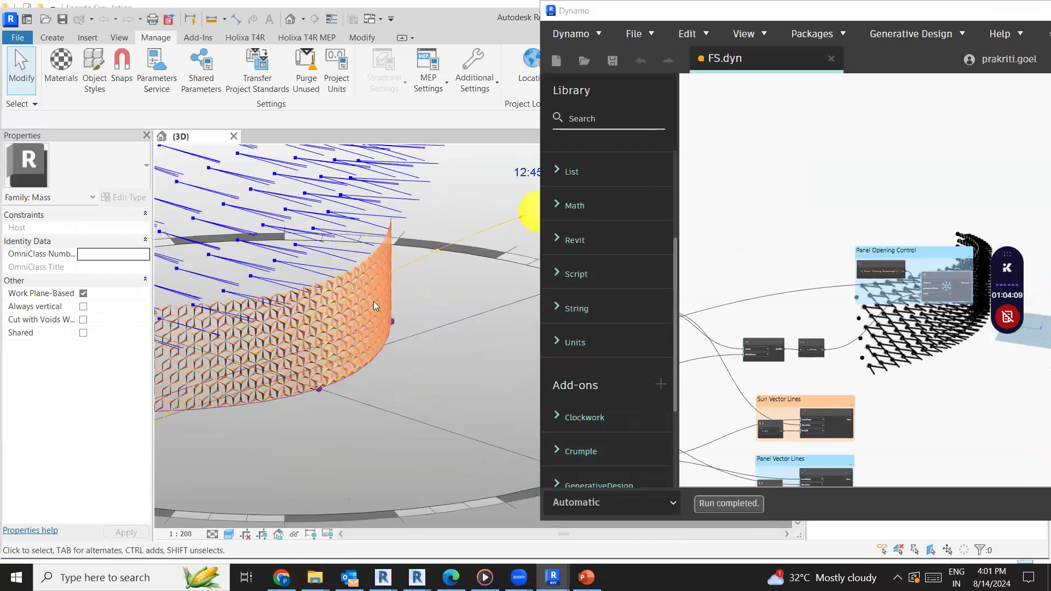
Move the sun along its daily path to 5:00 PM and look at how the Al Bahar panels respond
scroll(333, 340, down, 2)
drag(501, 207, 242, 342)
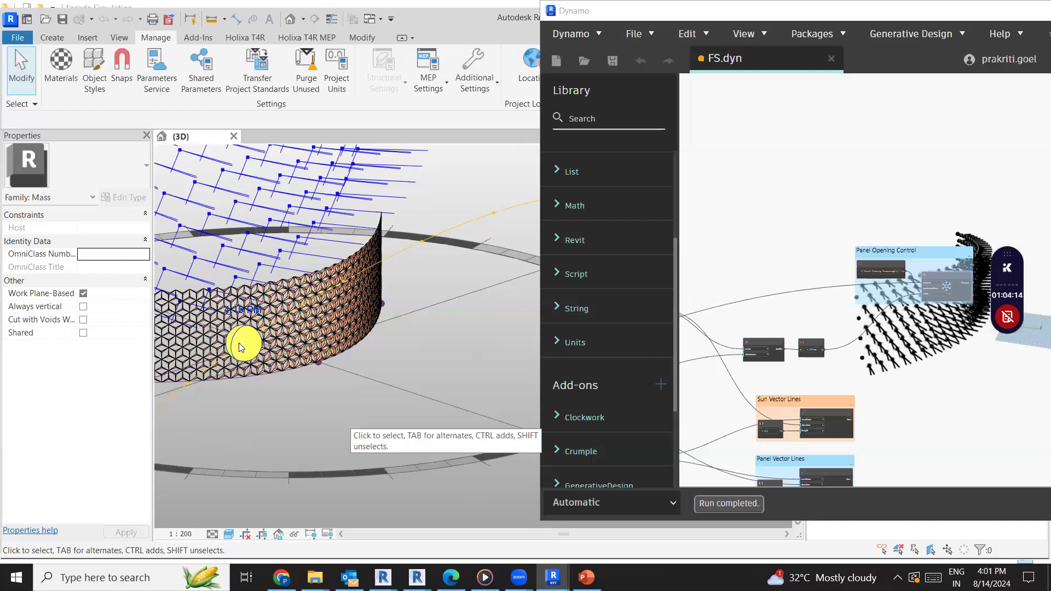
scroll(258, 376, up, 2)
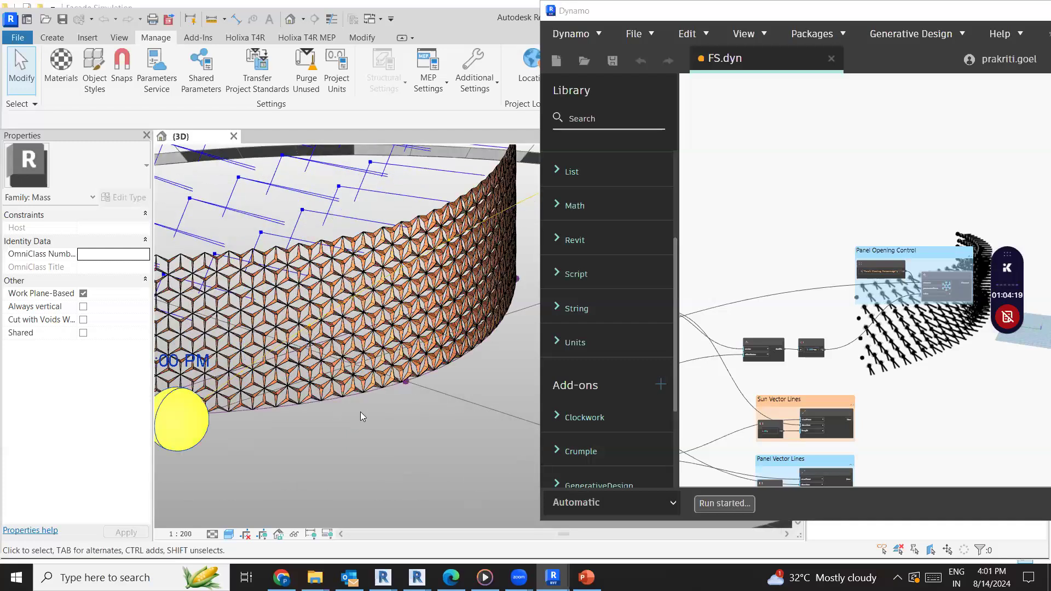
scroll(241, 390, down, 2)
mouse_move(242, 405)
mouse_down()
mouse_move(226, 410)
mouse_move(195, 377)
mouse_up()
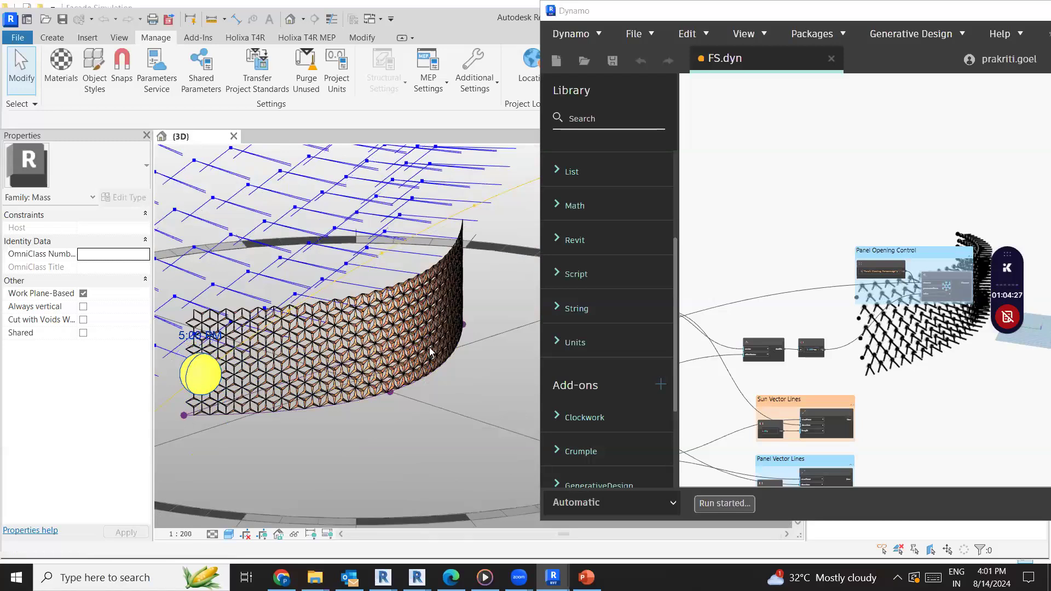
Shift the sun to a date with an earlier sunset, set its time to 2:15 PM, and inspect the Al Bahar panels
drag(199, 373, 257, 469)
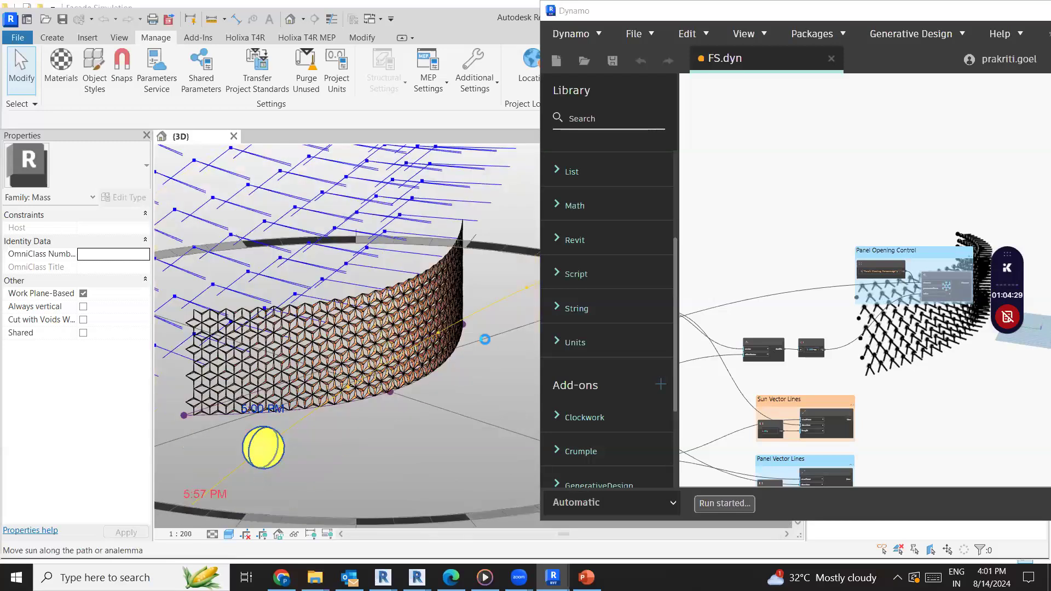
drag(484, 337, 478, 337)
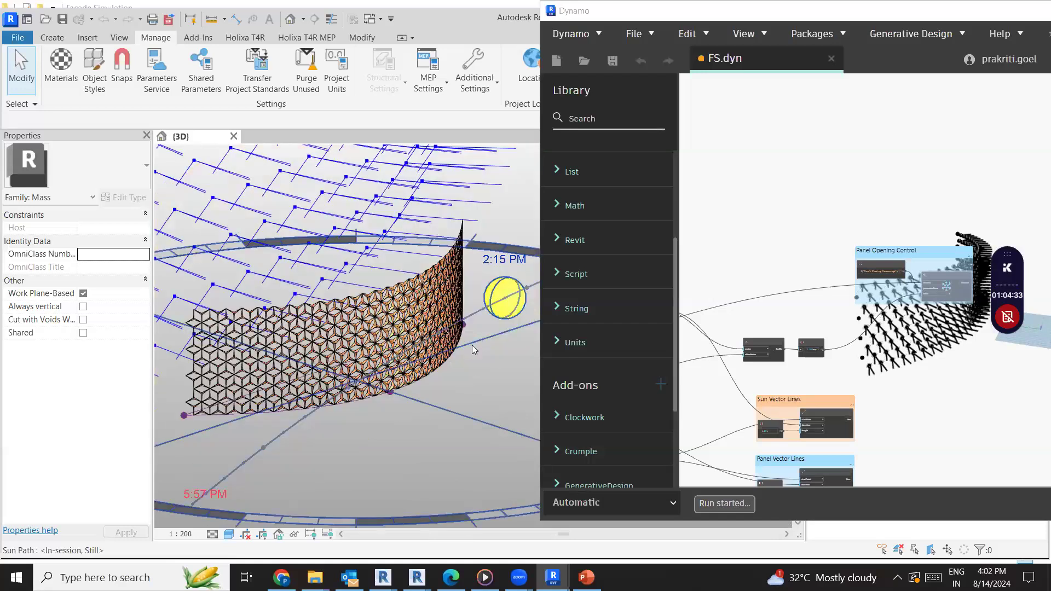
scroll(471, 345, up, 2)
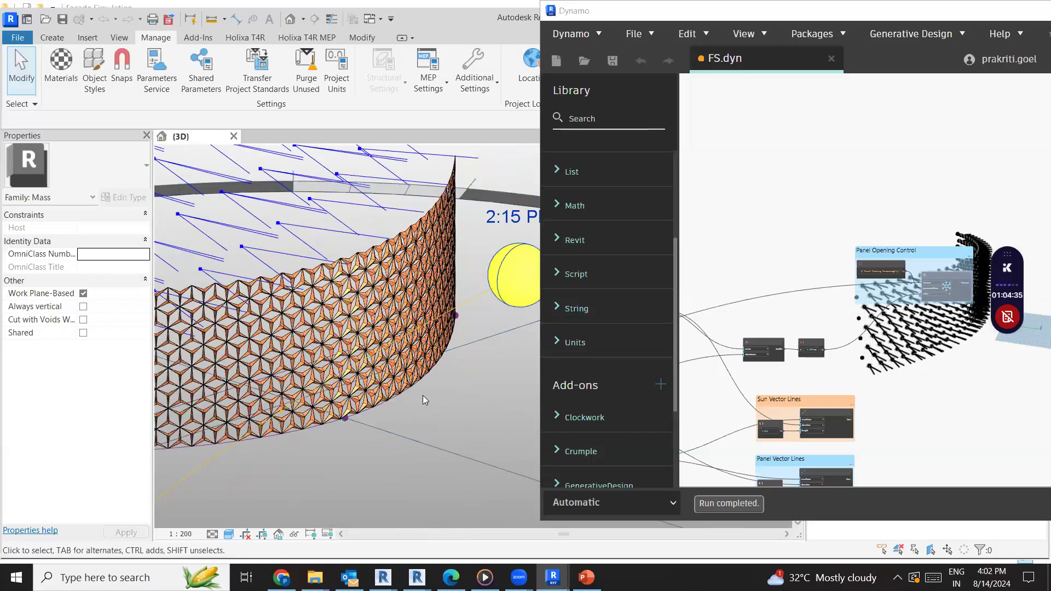
scroll(324, 385, up, 2)
scroll(303, 414, up, 2)
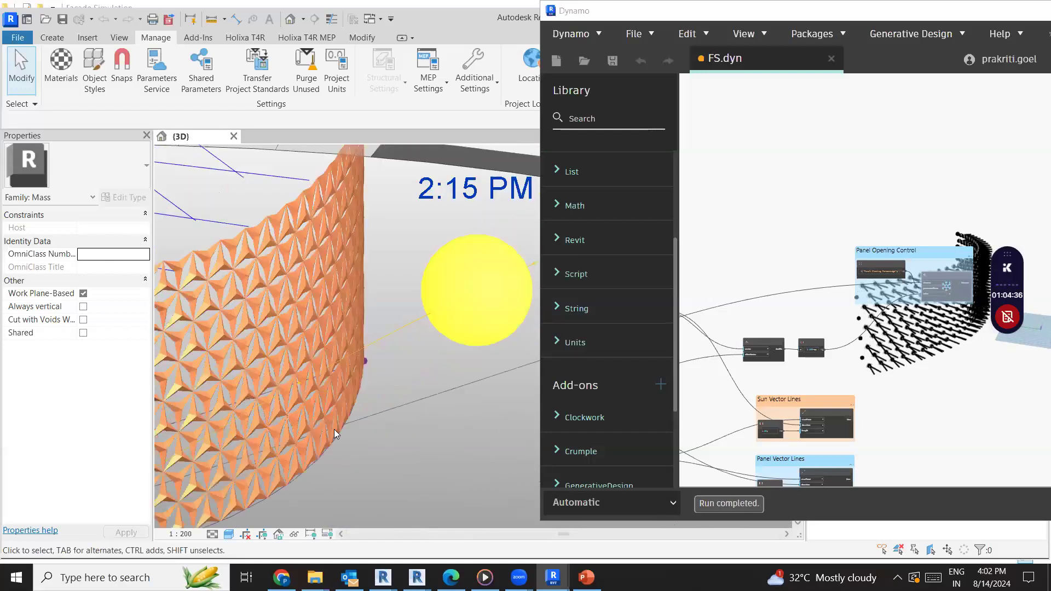